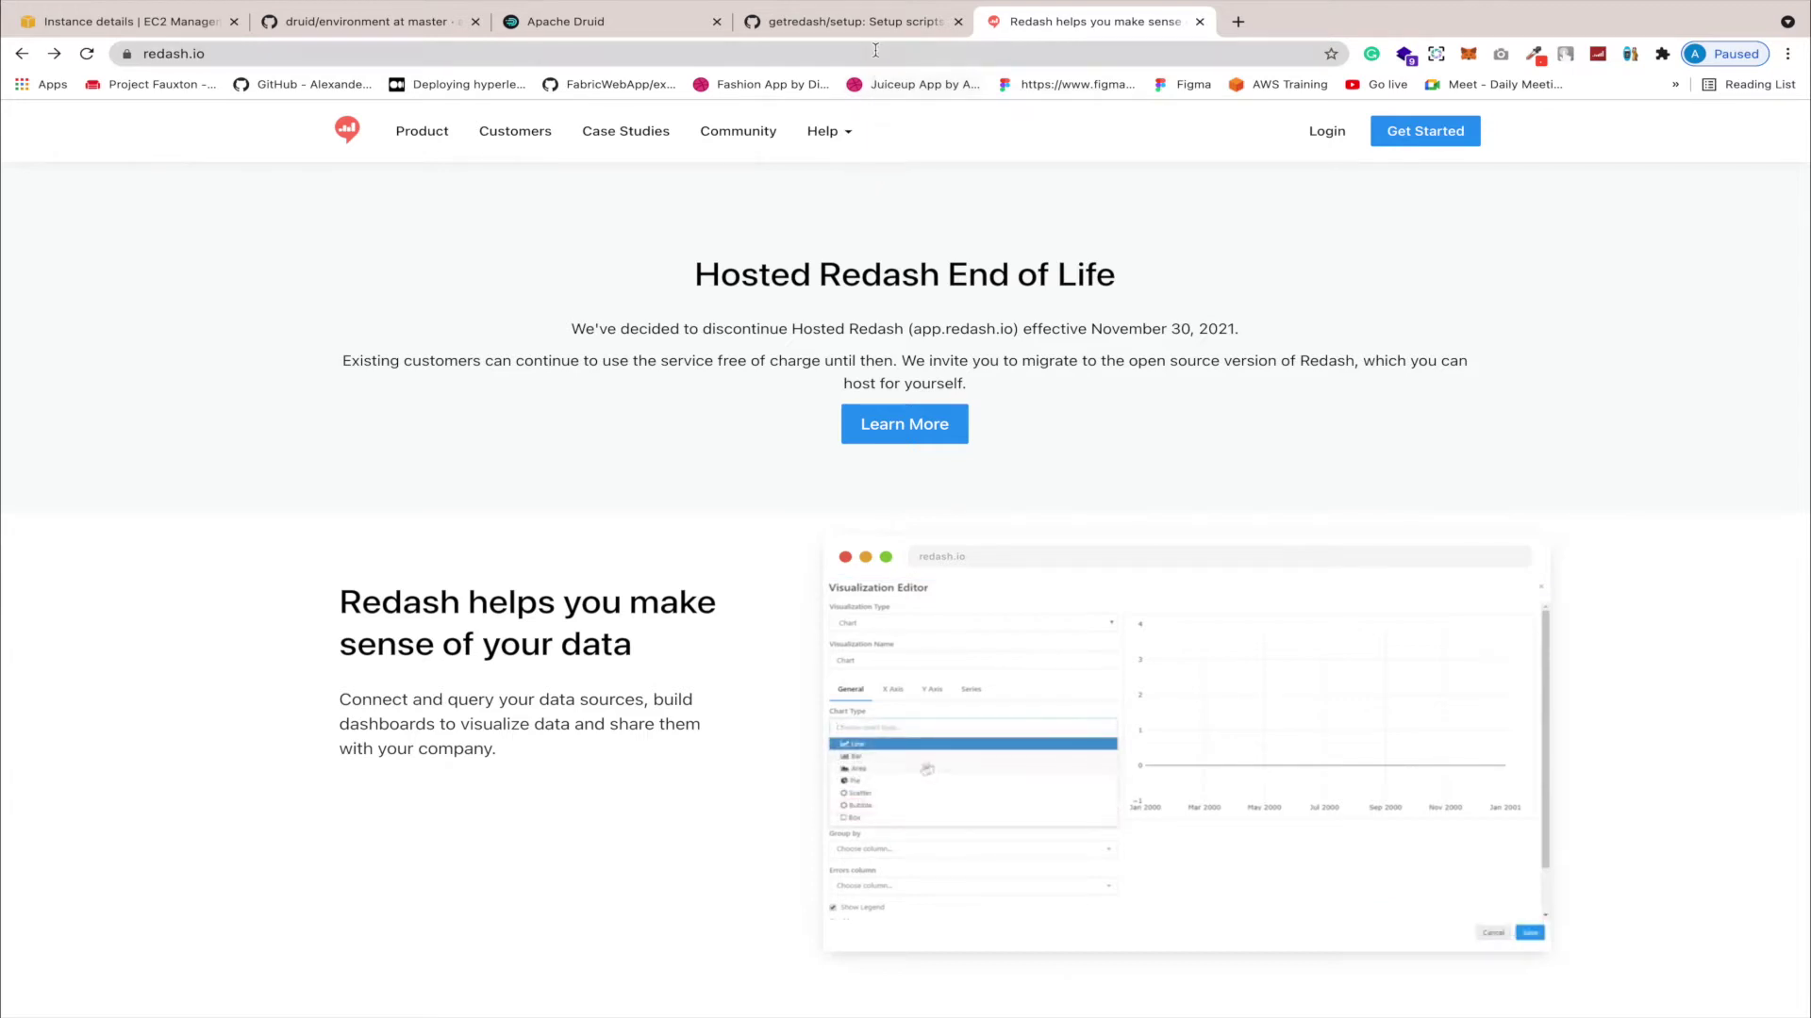
Step: On the getredash/setup GitHub page, copy the HTTPS clone URL from the Code menu
{"action": "left_click", "coordinate": [877, 20]}
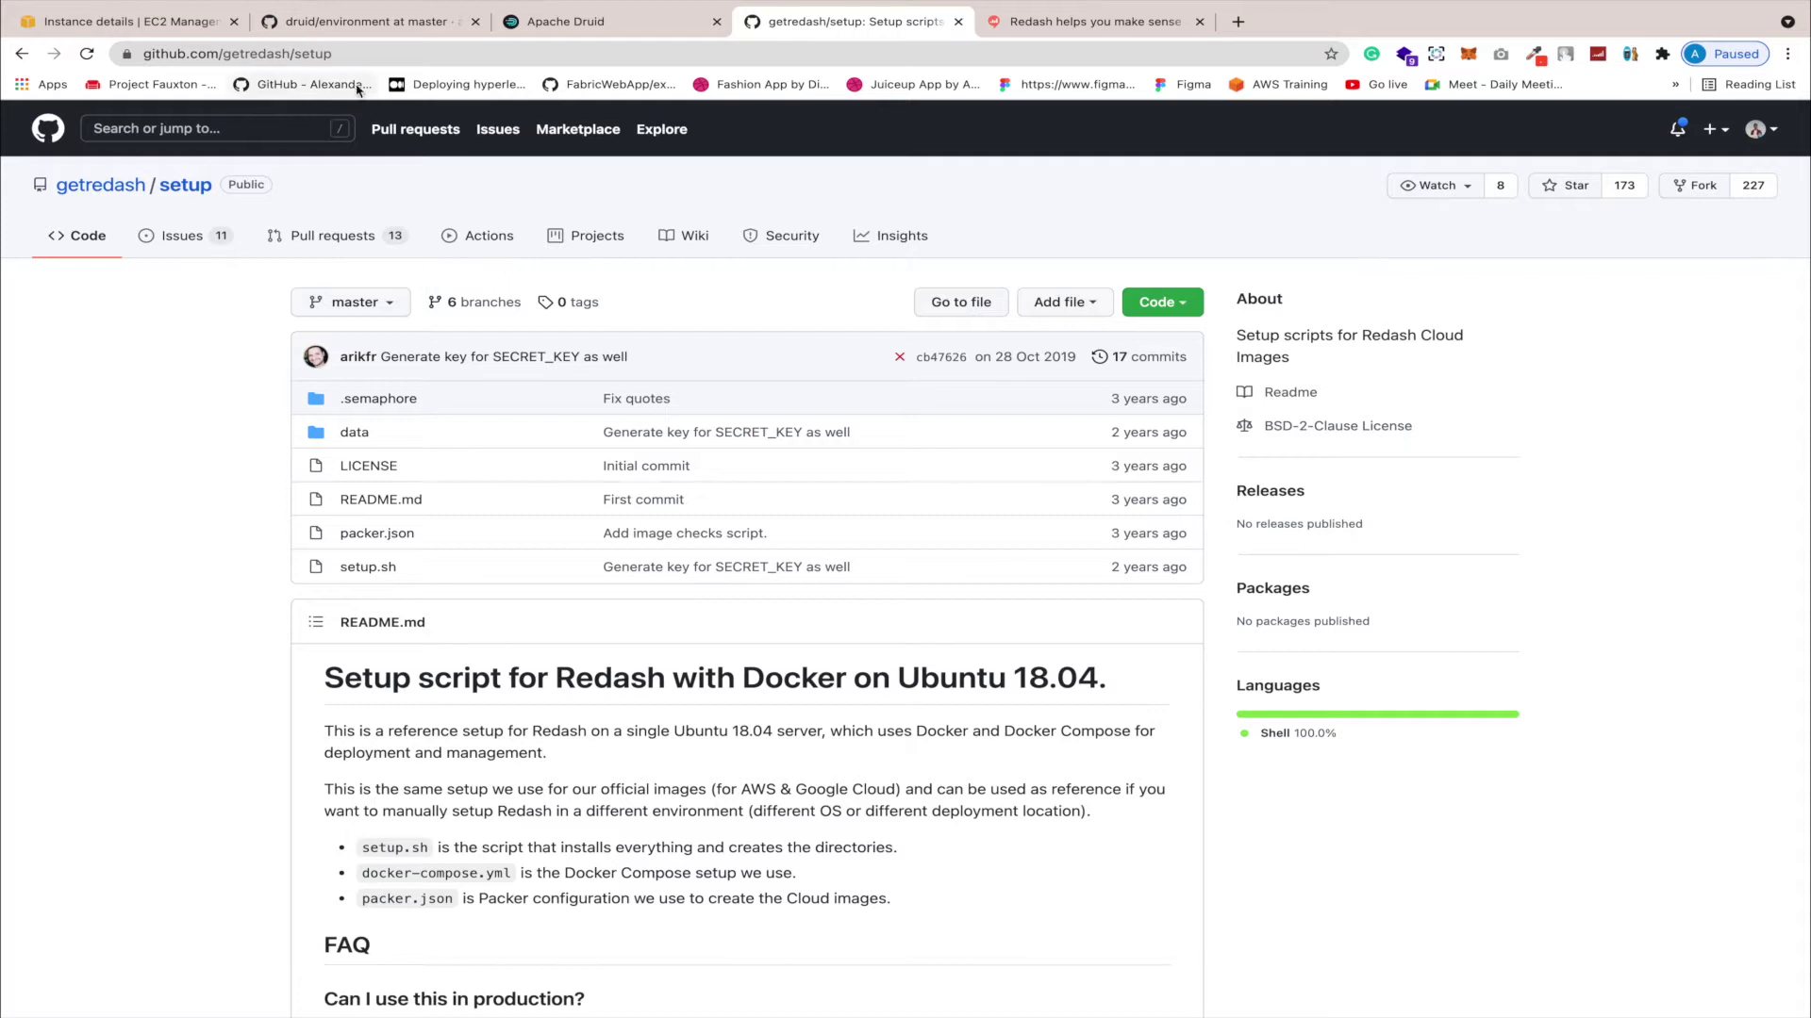
{"action": "left_click", "coordinate": [385, 55]}
{"action": "left_click", "coordinate": [112, 399]}
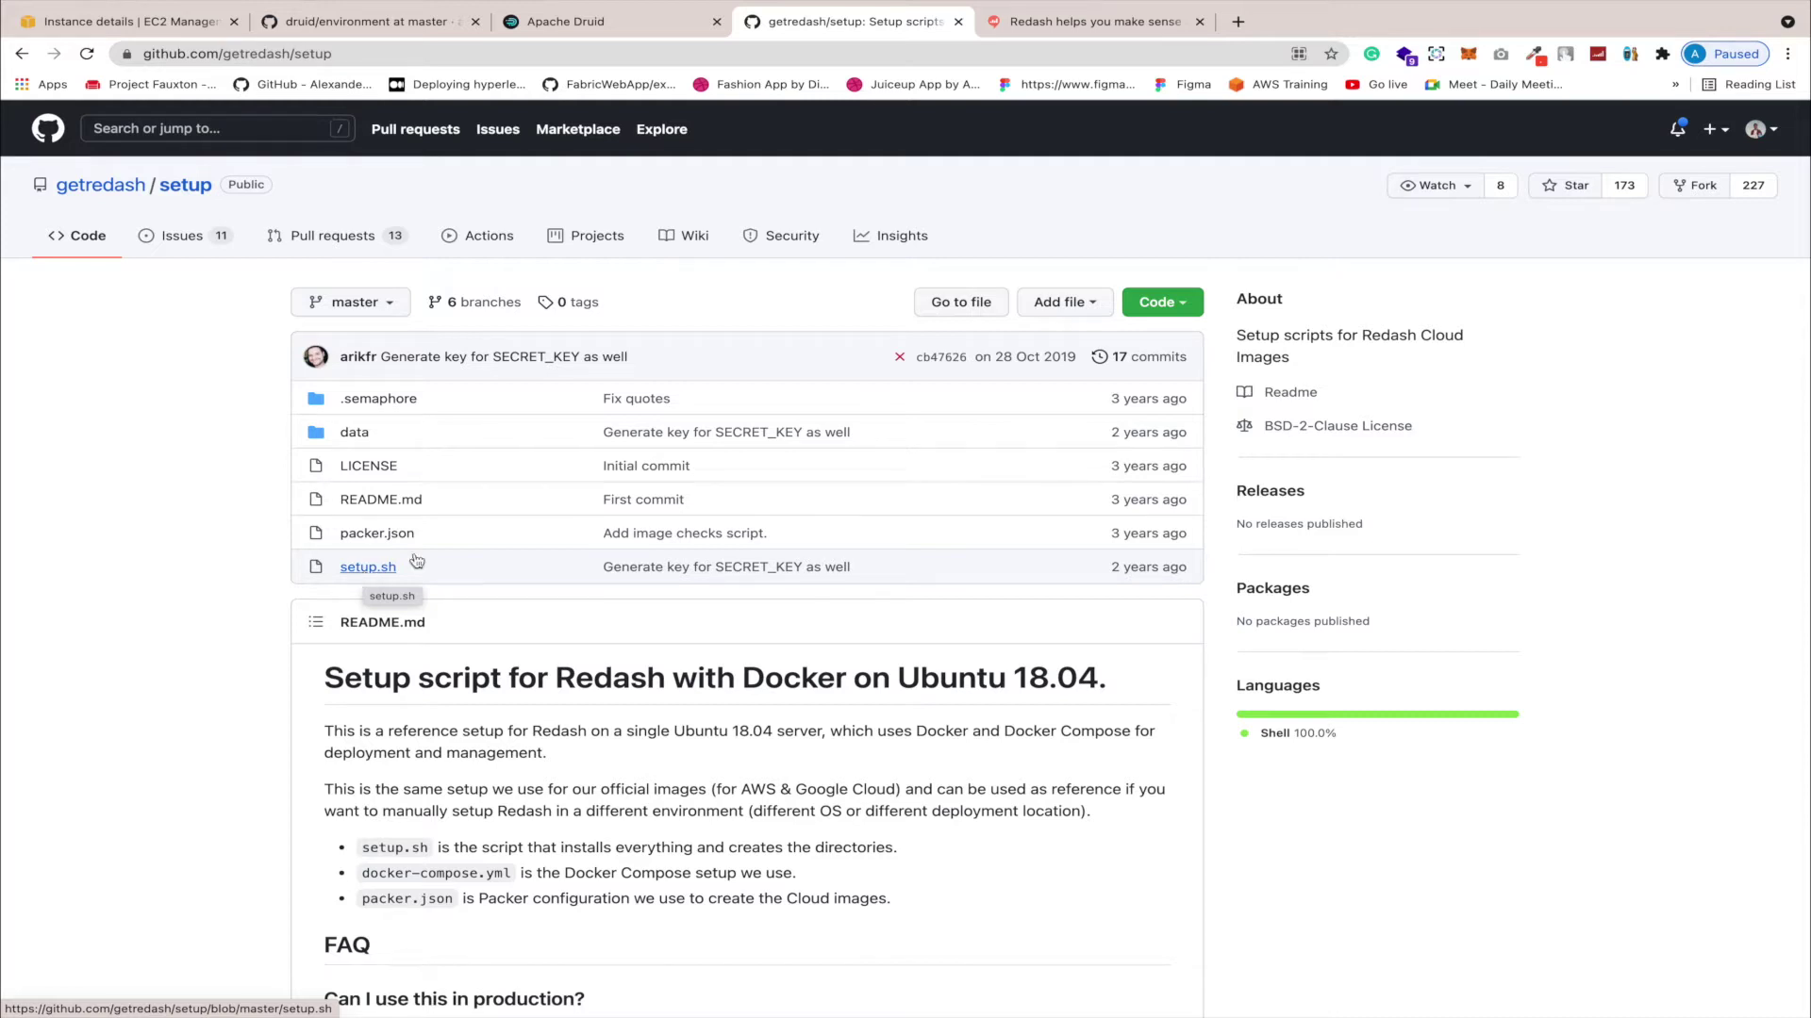
{"action": "left_click", "coordinate": [1176, 314]}
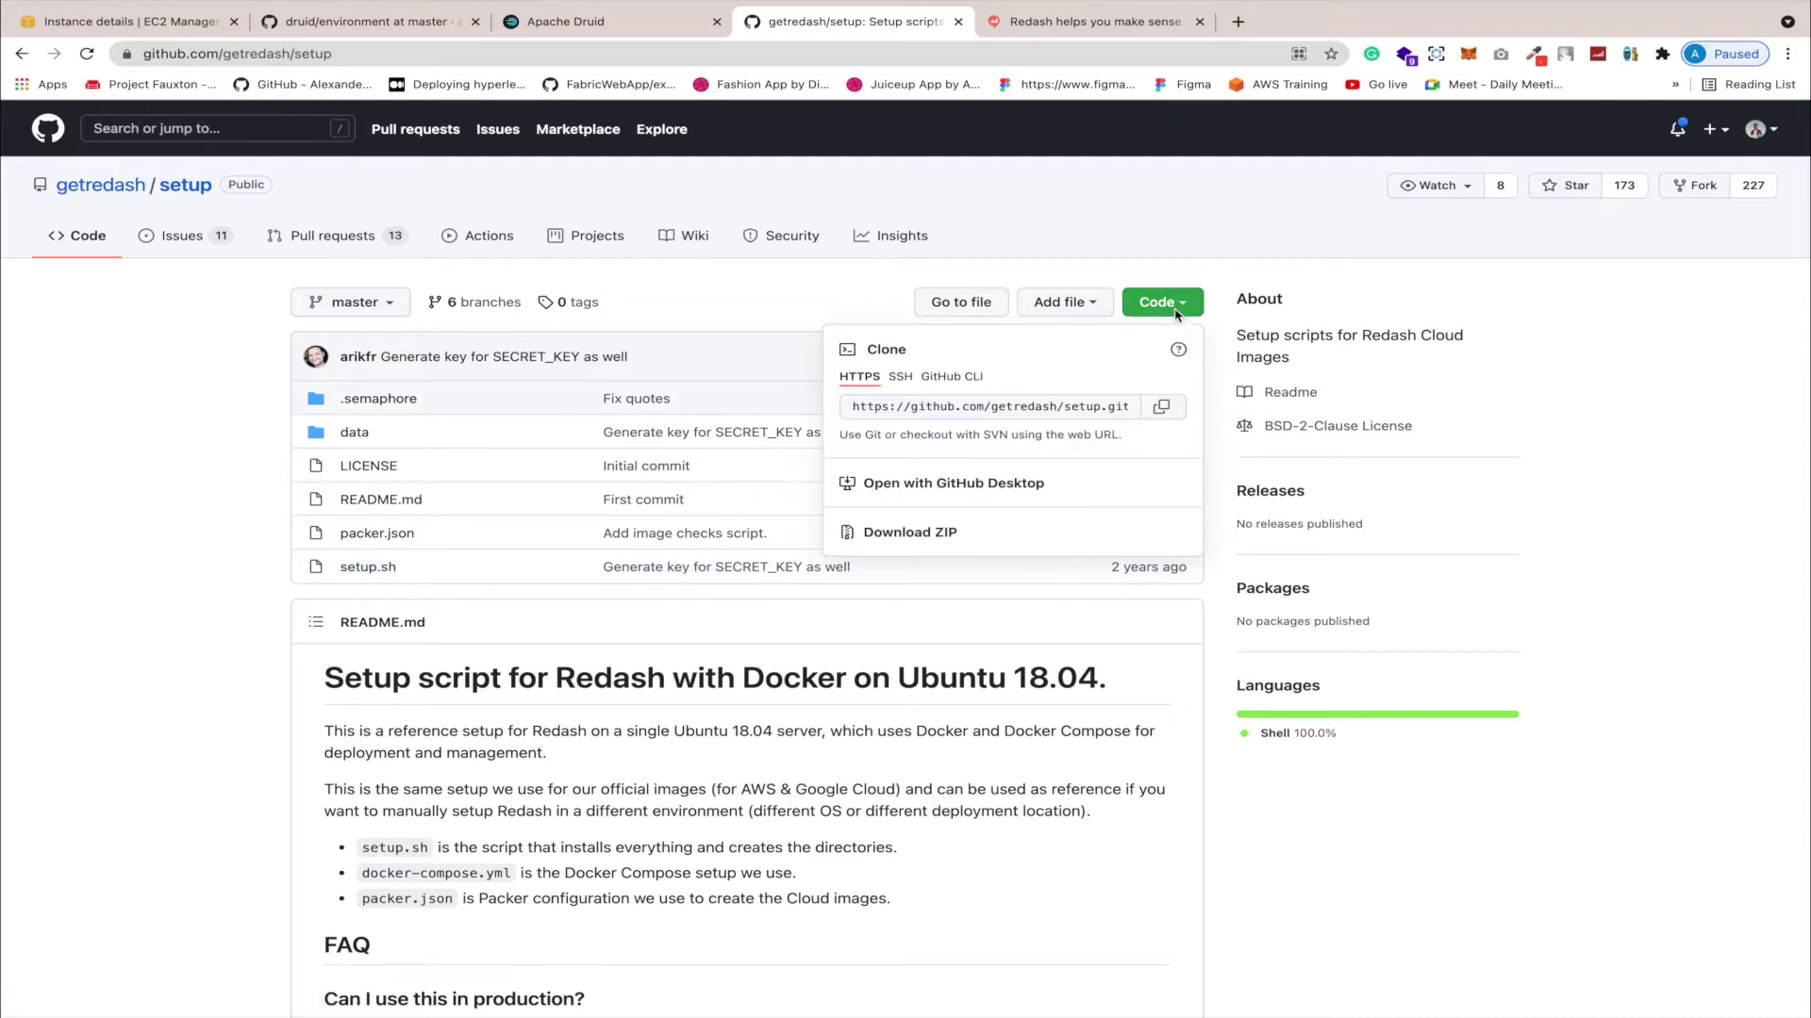
{"action": "left_click", "coordinate": [1162, 406]}
Step: In the full-screen terminal, clear the screen and reconnect to the EC2 server with ssh
{"action": "key", "text": "ctrl+Up"}
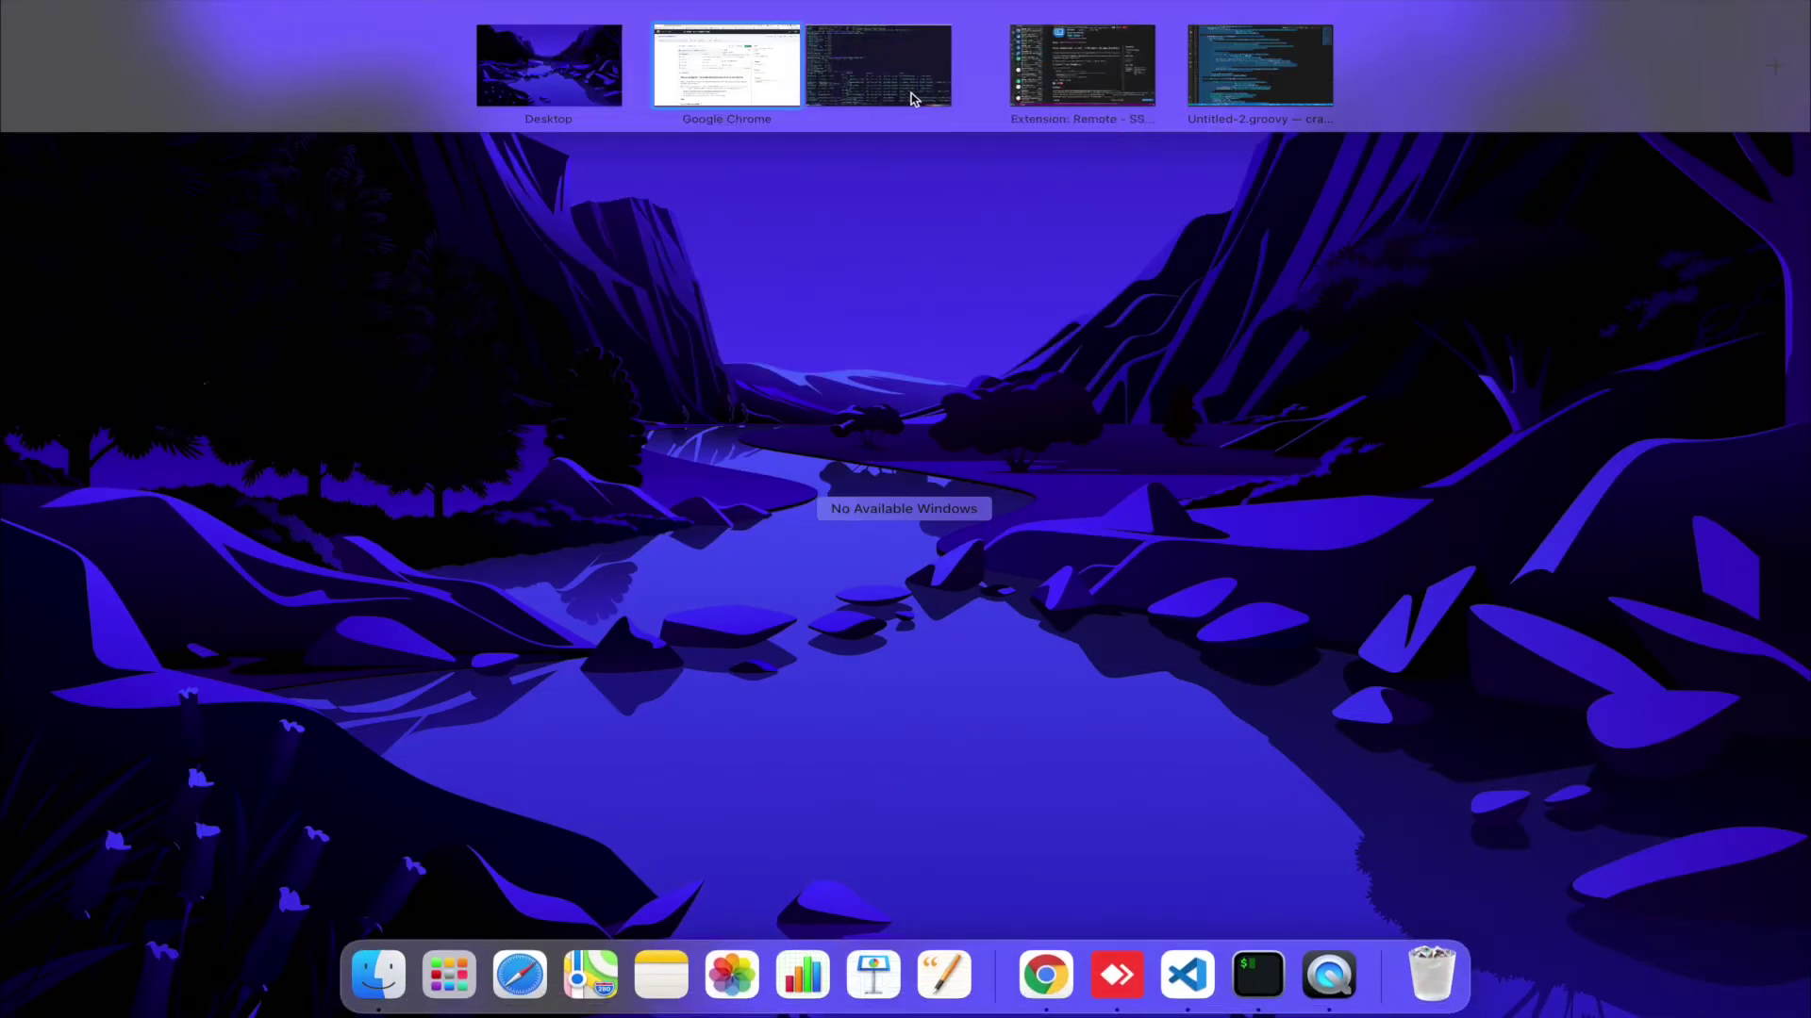
{"action": "left_click", "coordinate": [952, 71]}
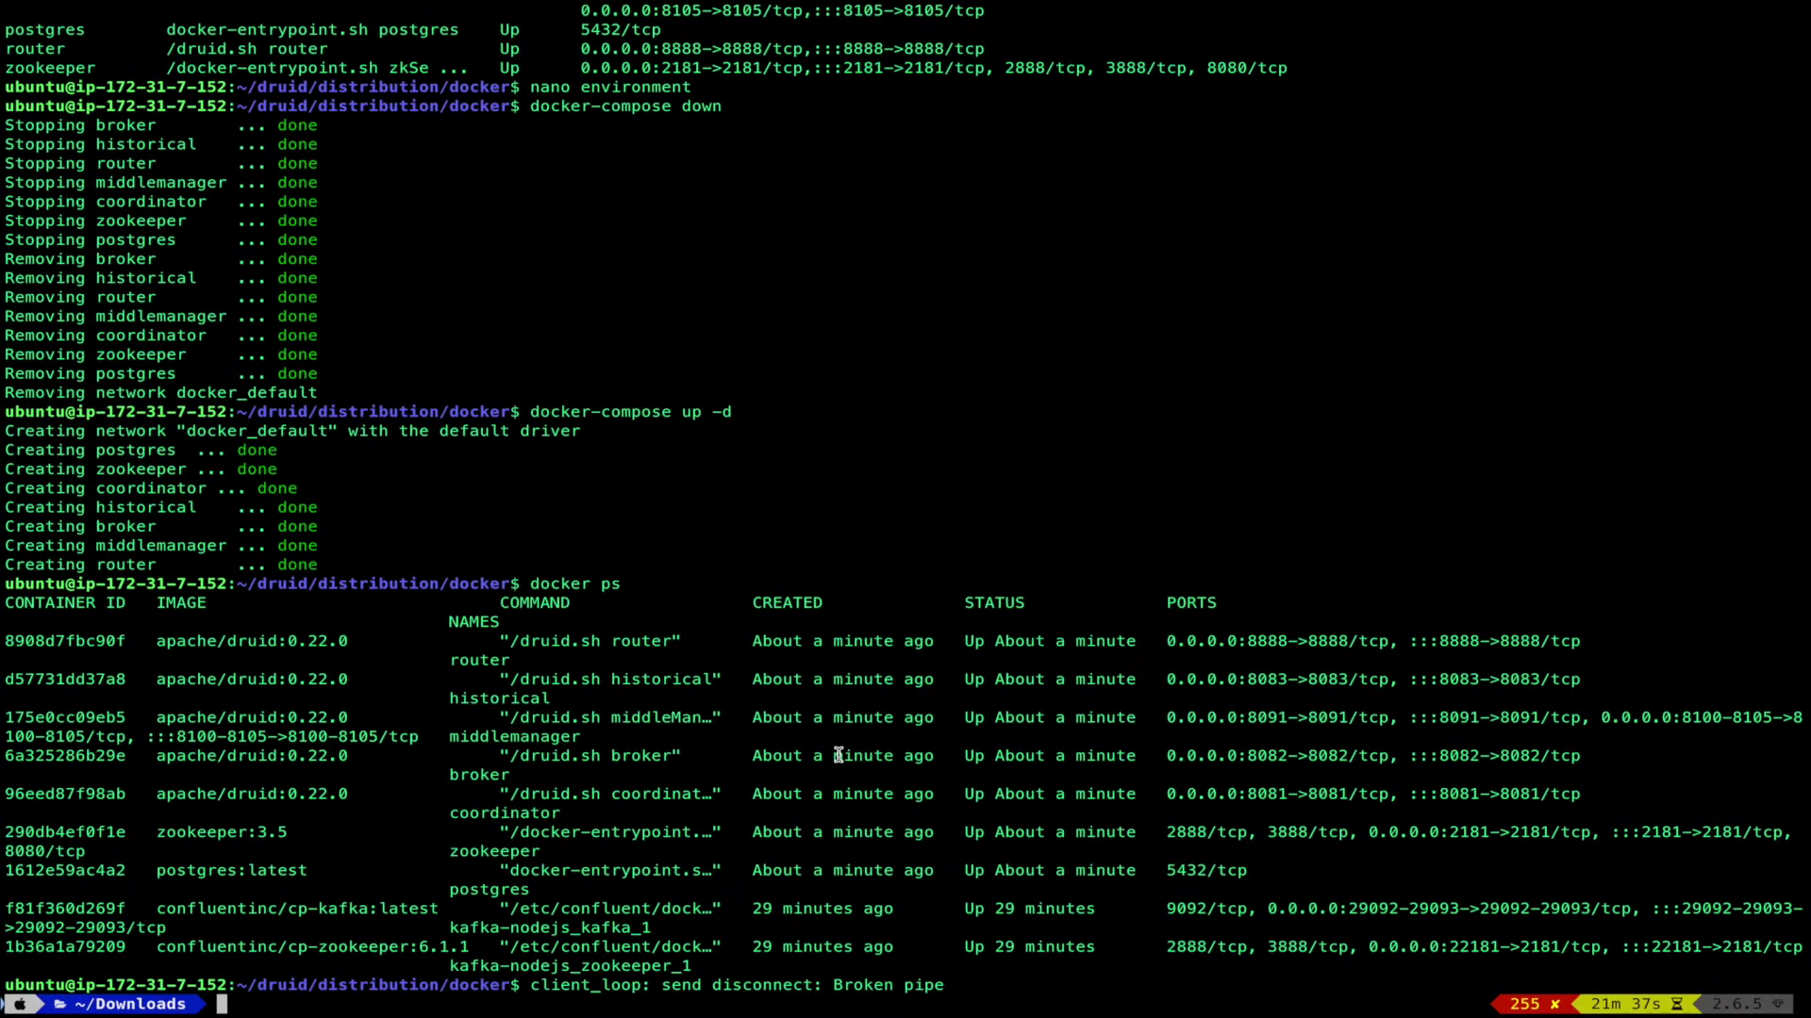
{"action": "type", "text": "clear"}
{"action": "key", "text": "Return"}
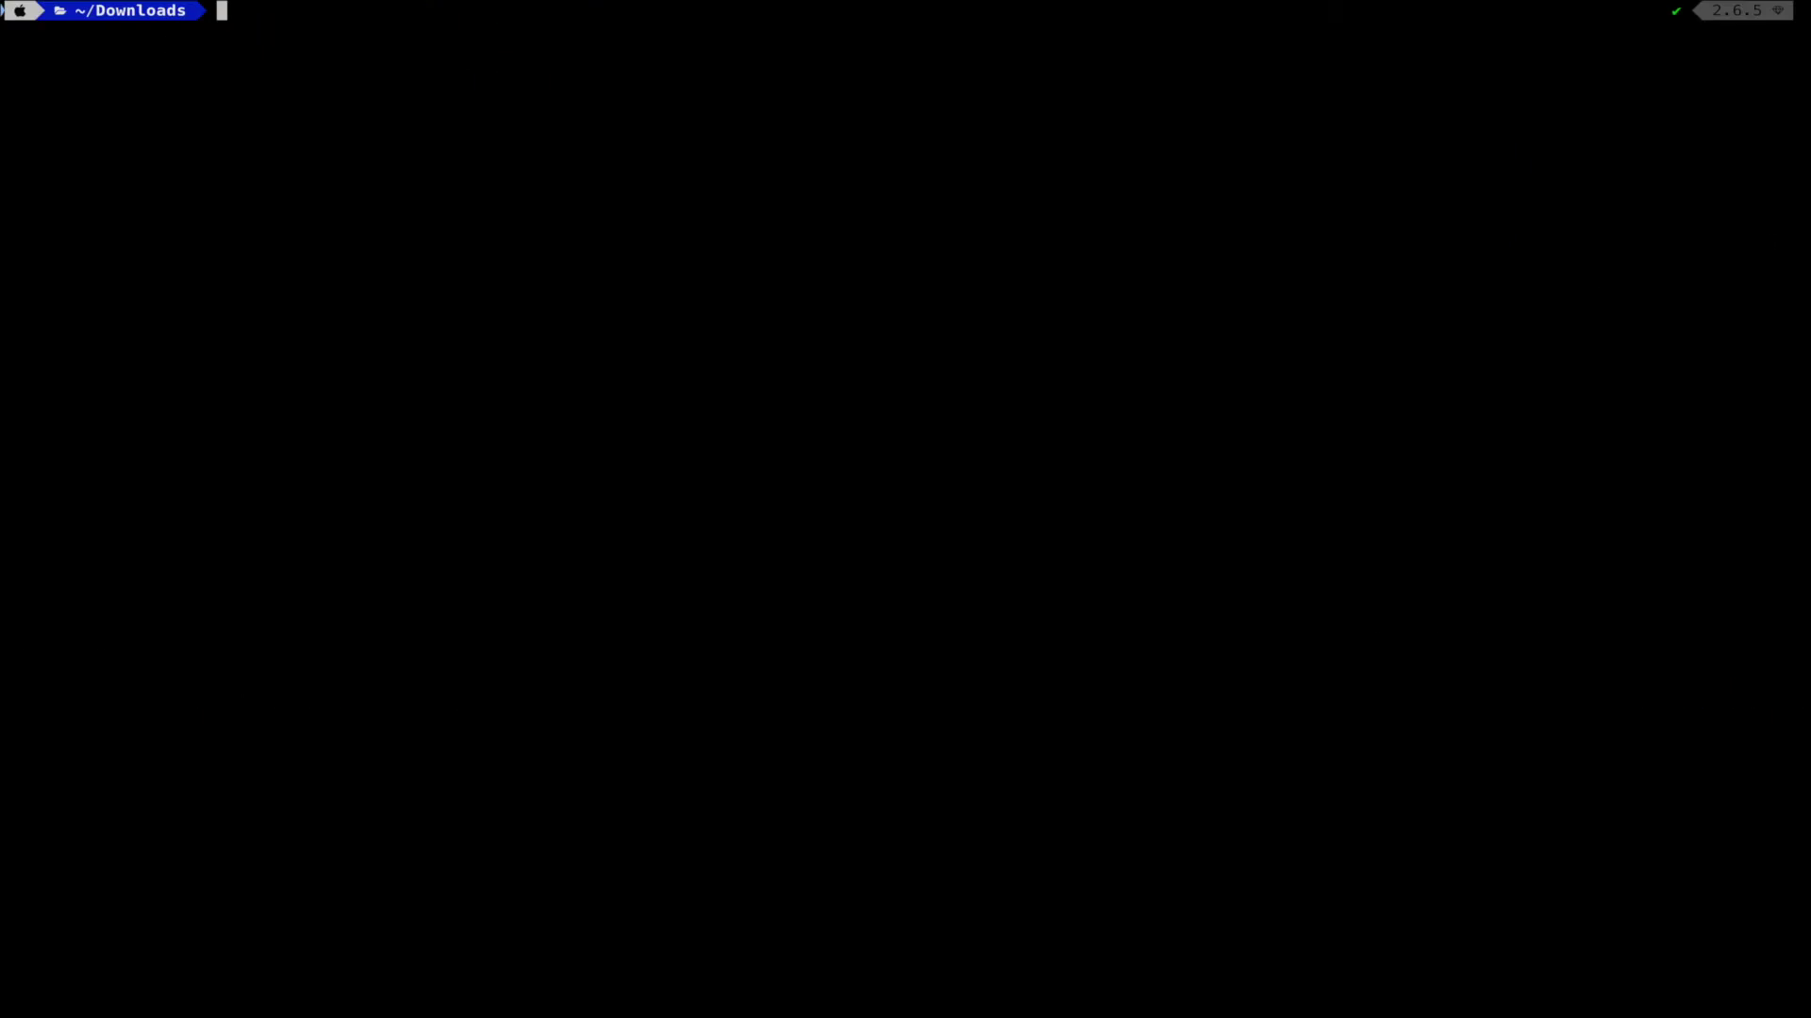
{"action": "key", "text": "Up"}
{"action": "key", "text": "Up"}
{"action": "key", "text": "Return"}
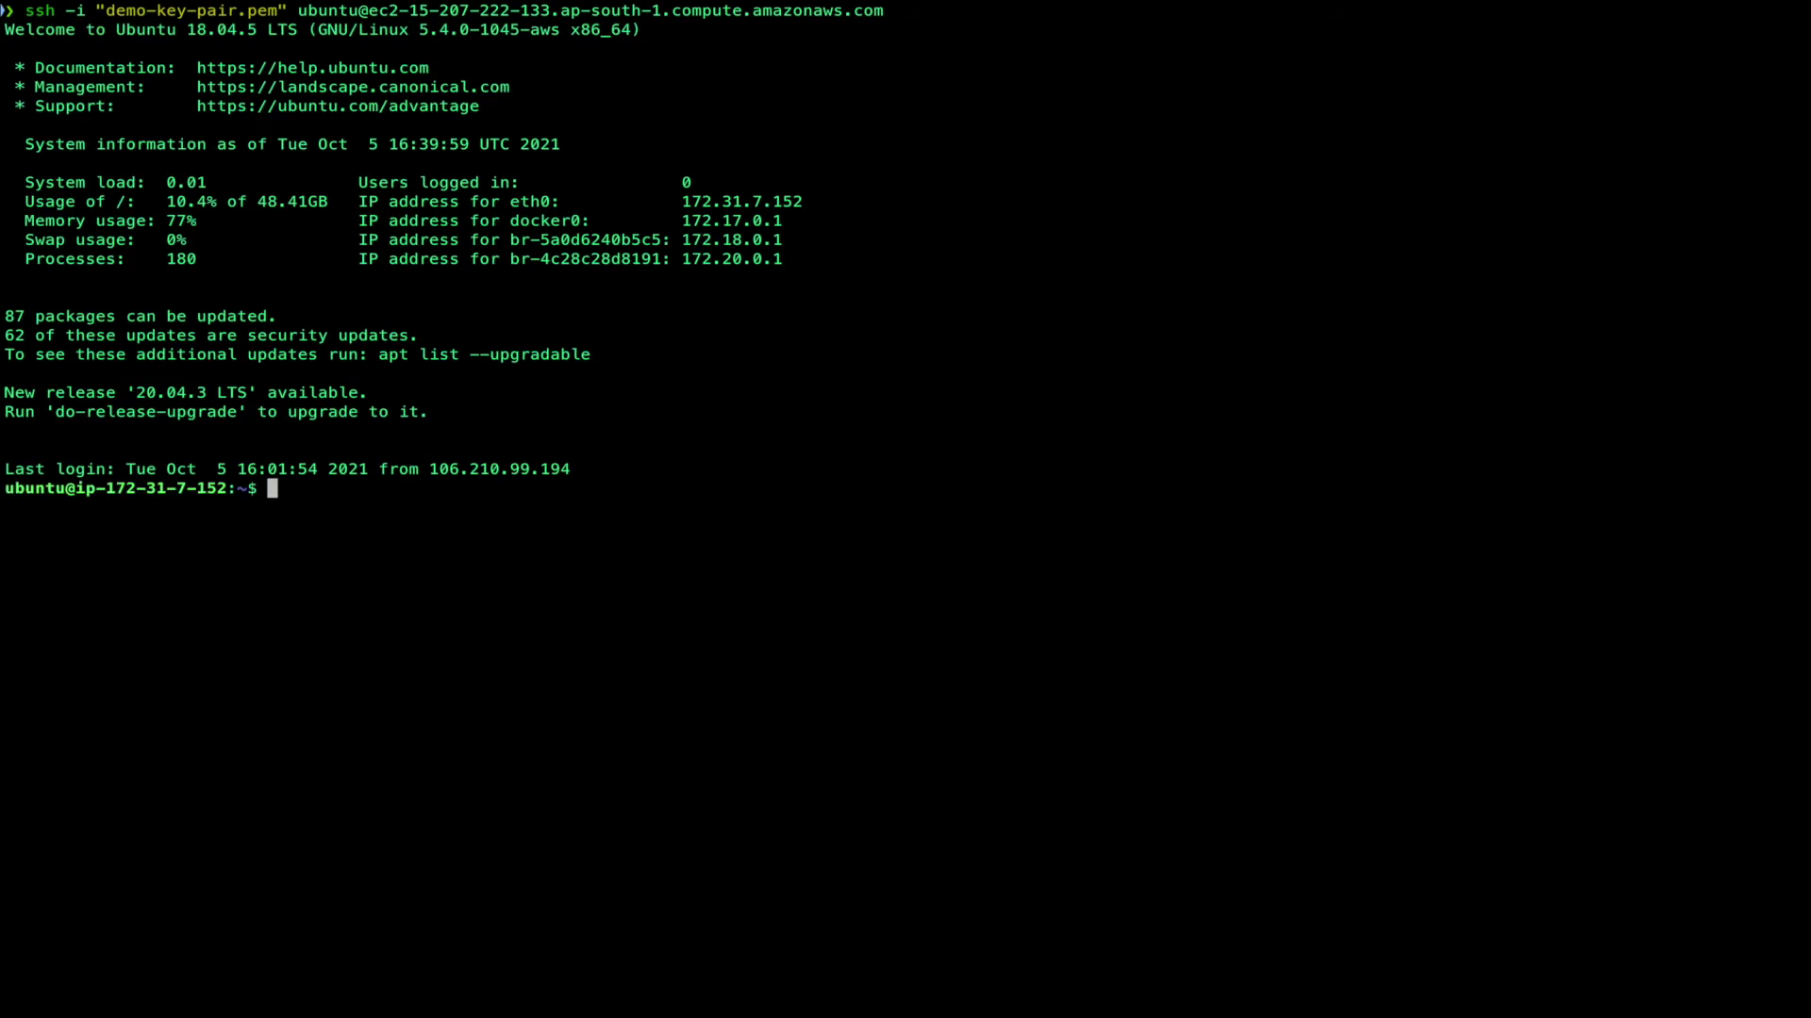
Step: Git clone the pasted setup repository URL, then check with ls and docker ps
{"action": "type", "text": "git clone"}
{"action": "key", "text": "super+v"}
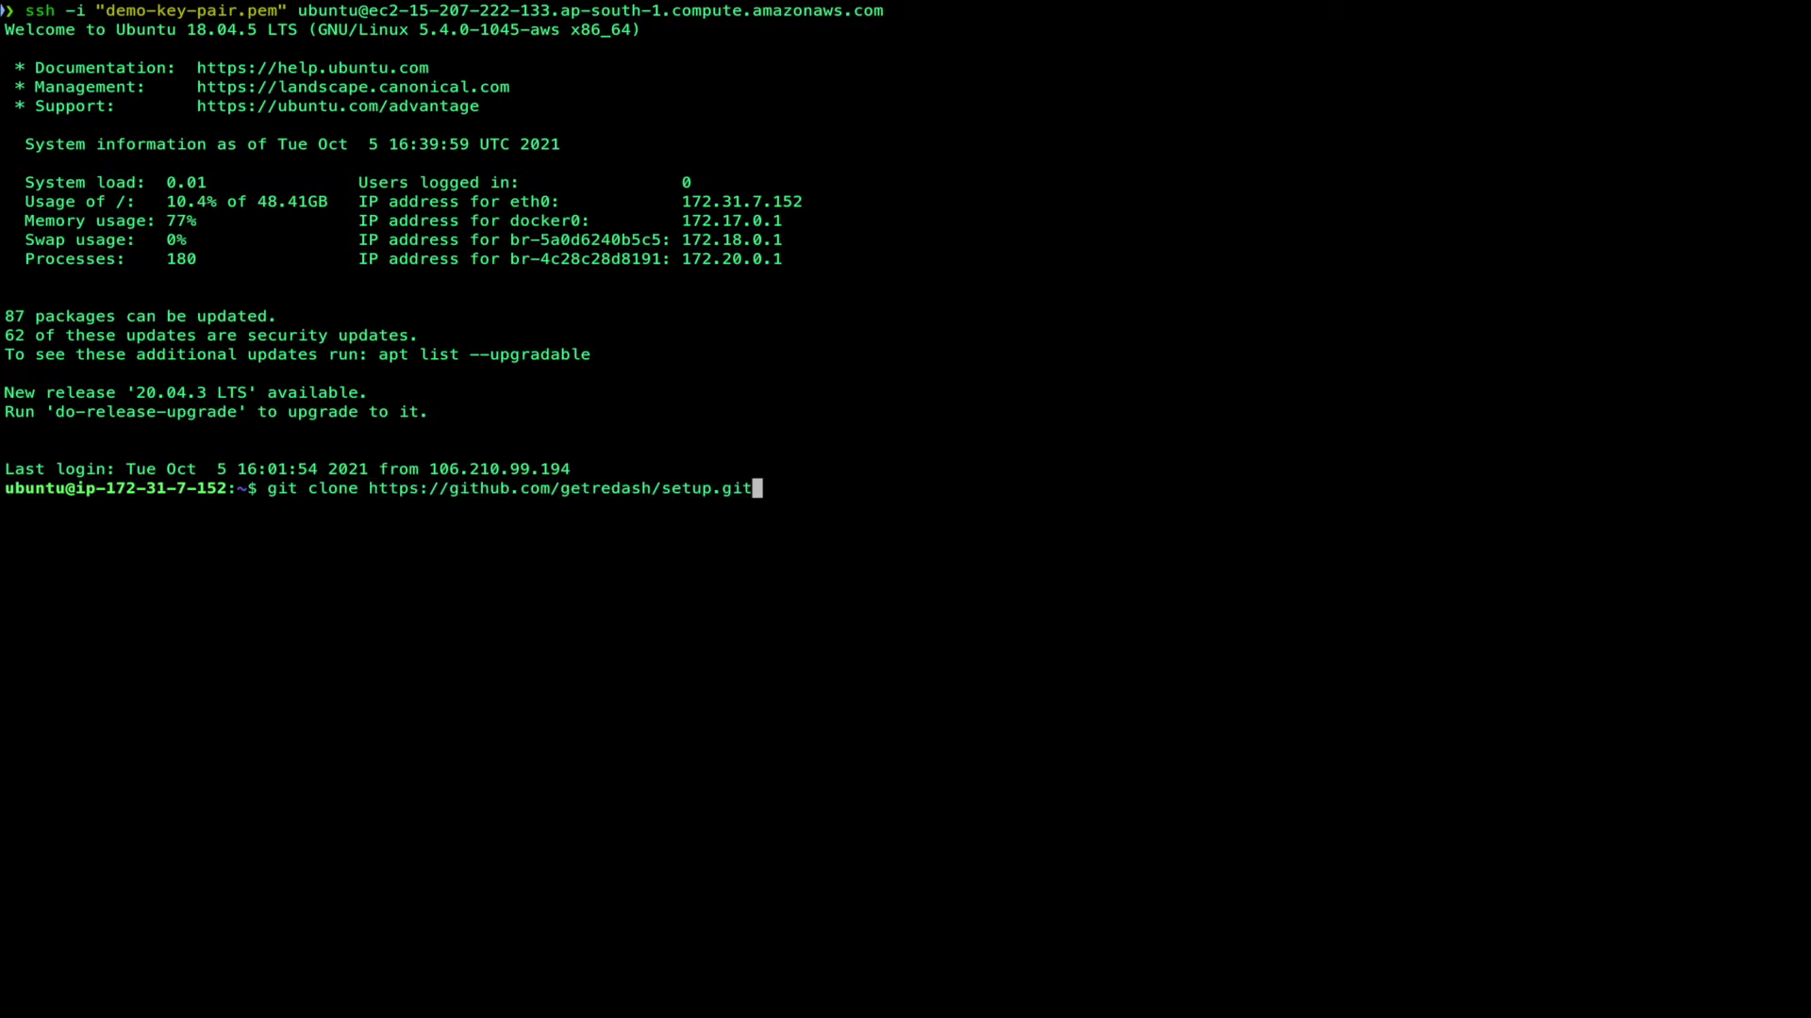
{"action": "key", "text": "Return"}
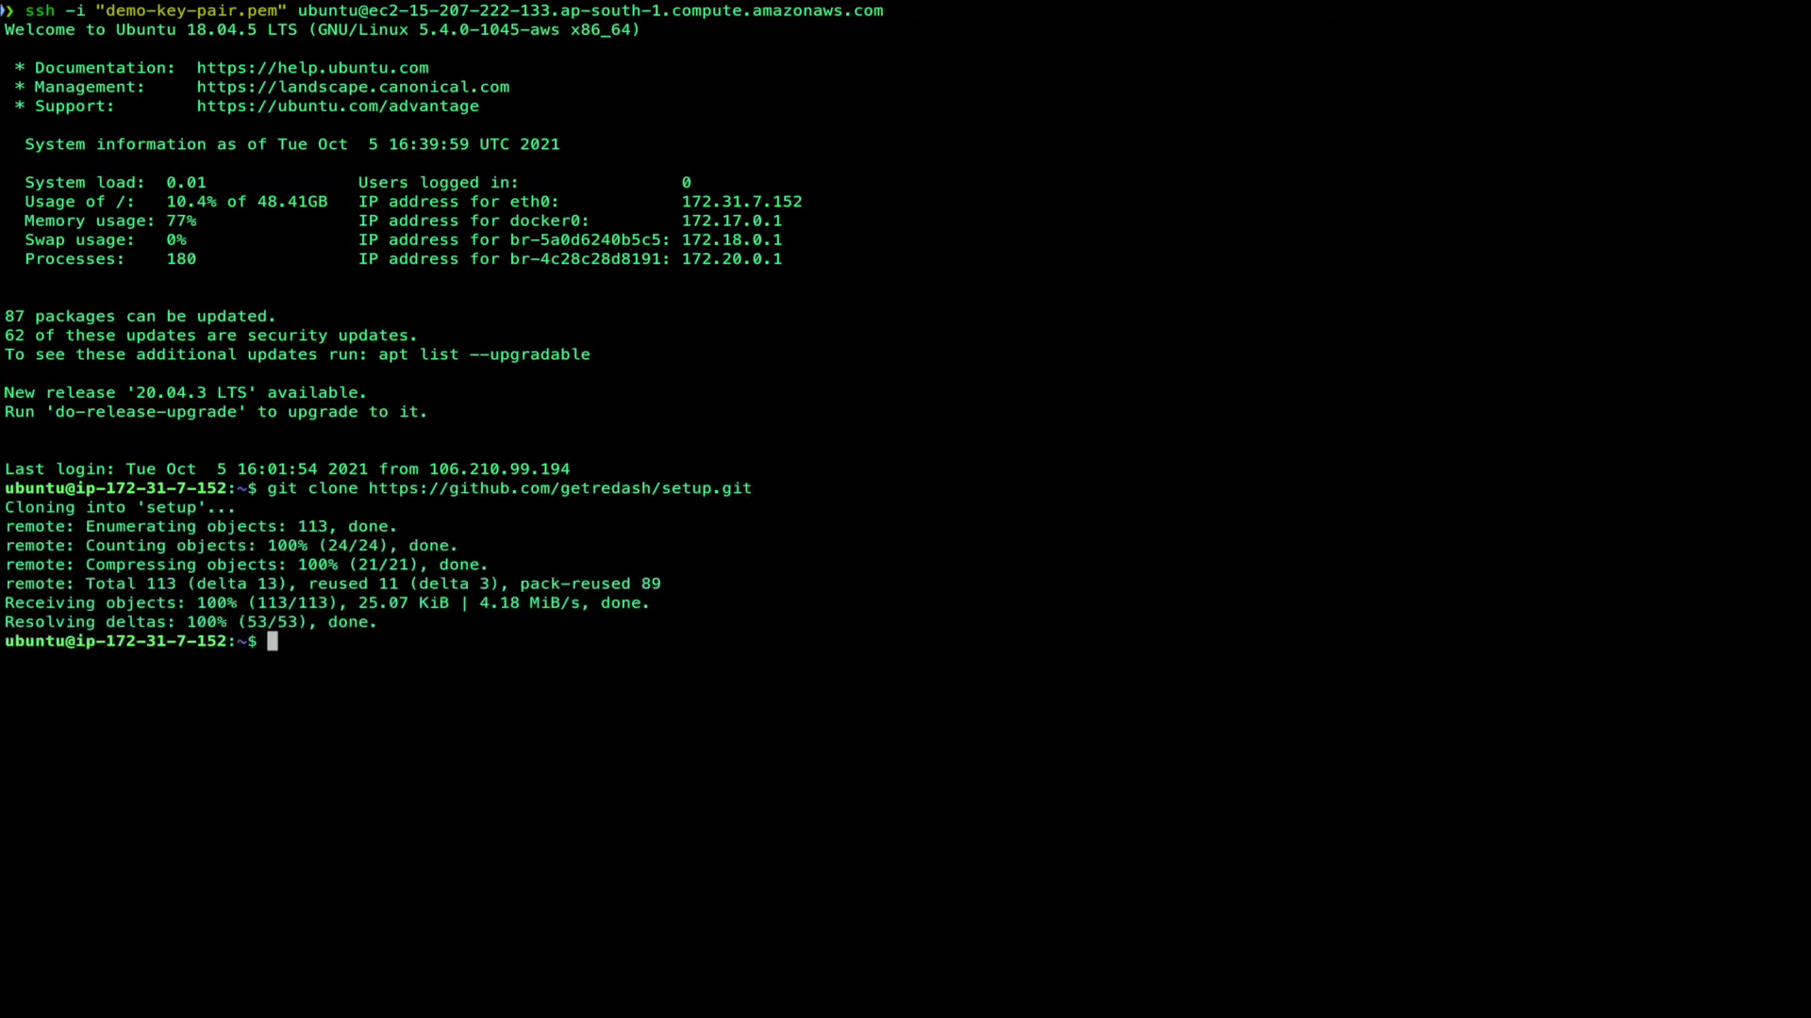
{"action": "type", "text": "ls"}
{"action": "key", "text": "Return"}
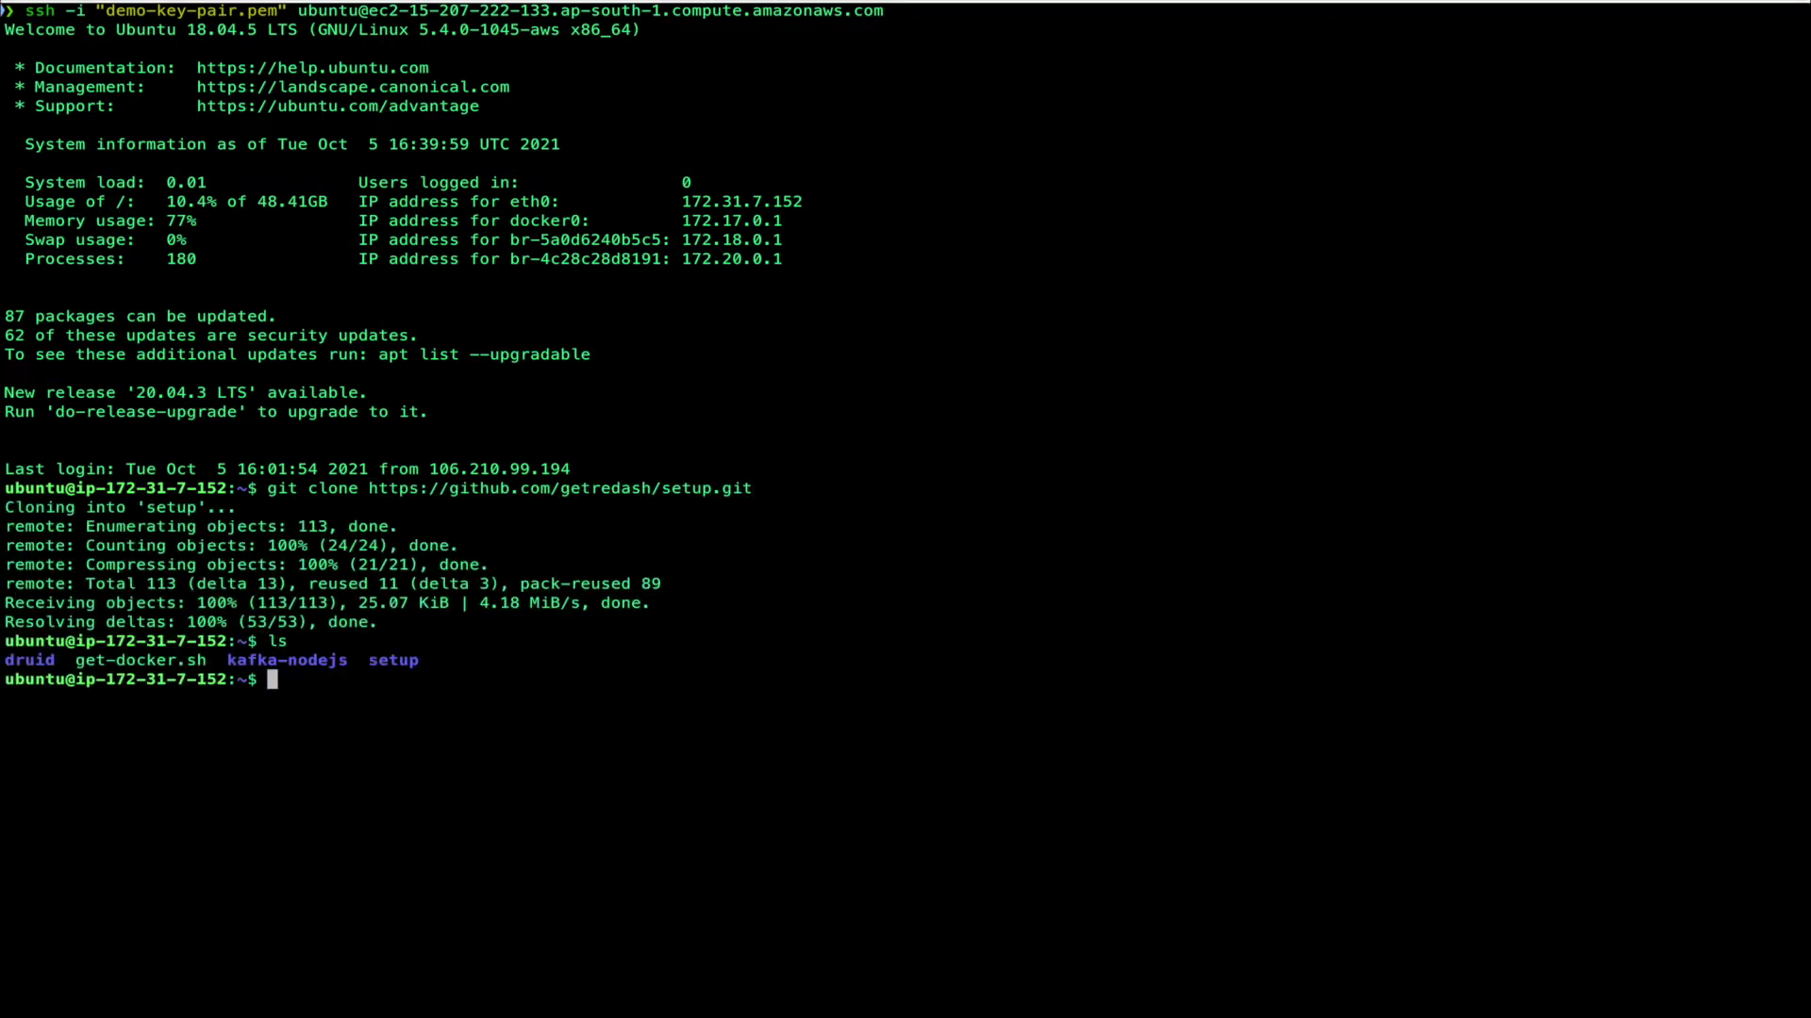
{"action": "type", "text": "d"}
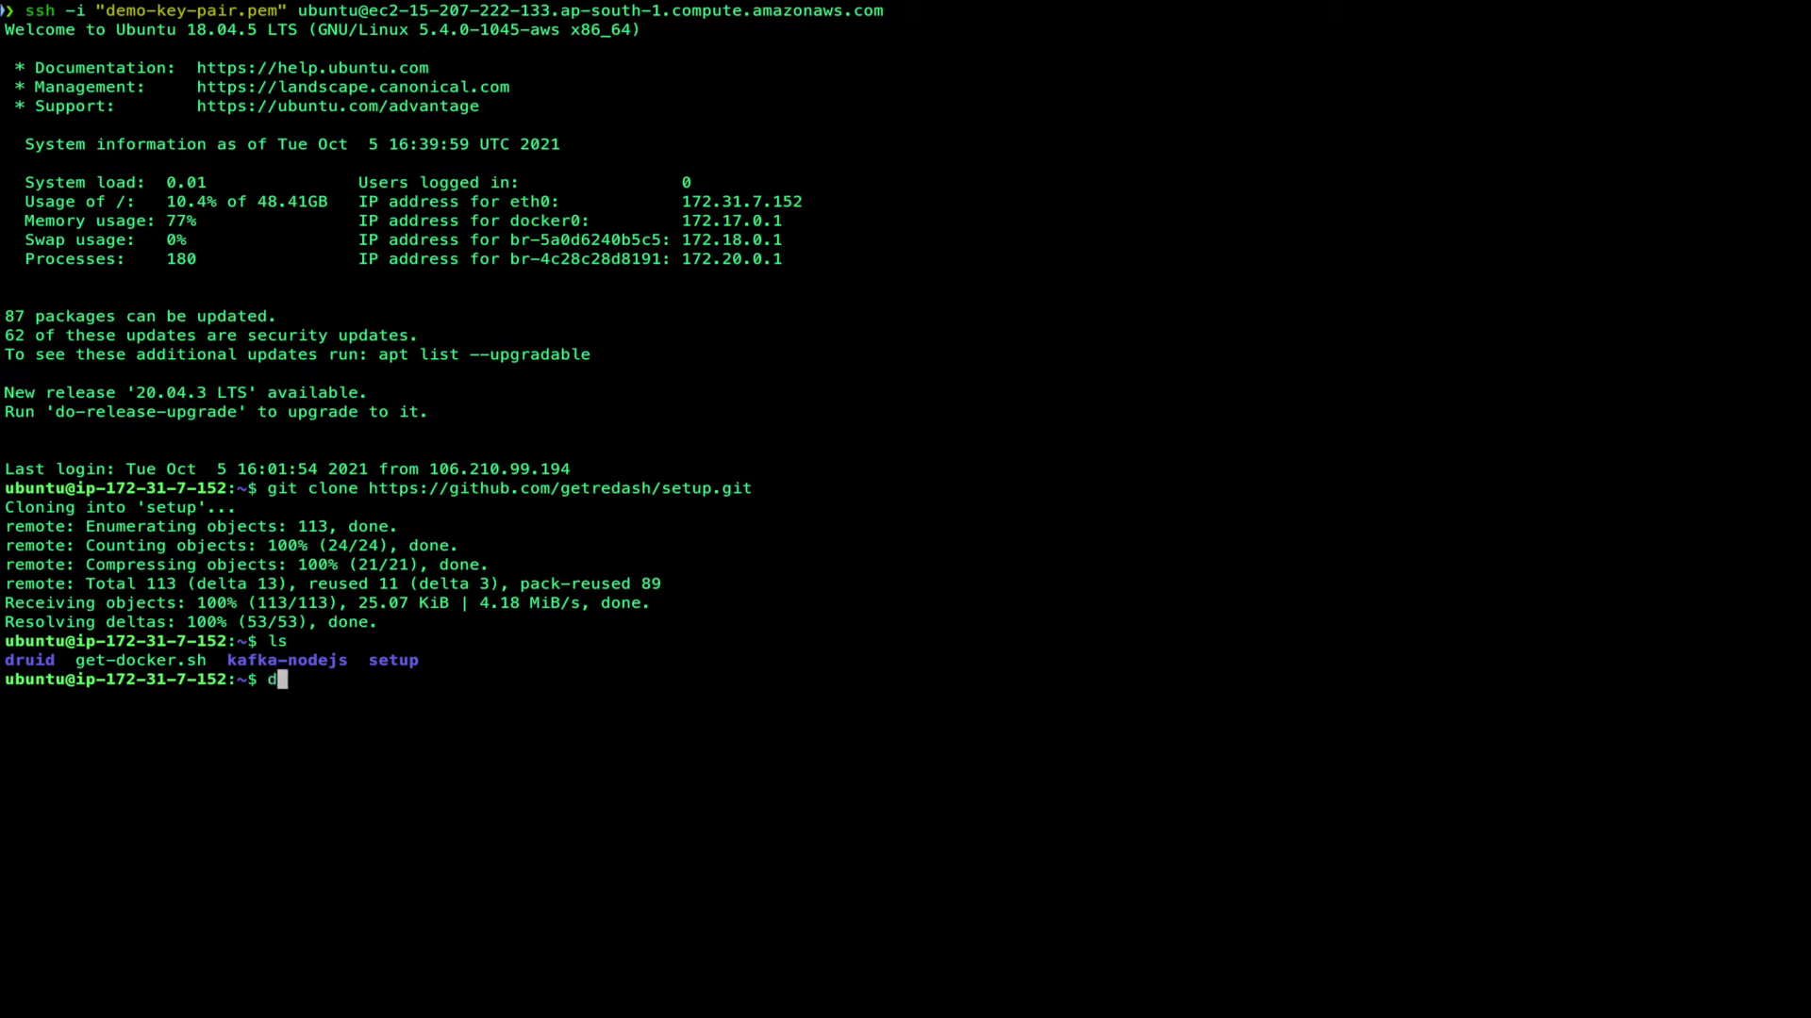
{"action": "type", "text": "ocker ps"}
{"action": "key", "text": "Return"}
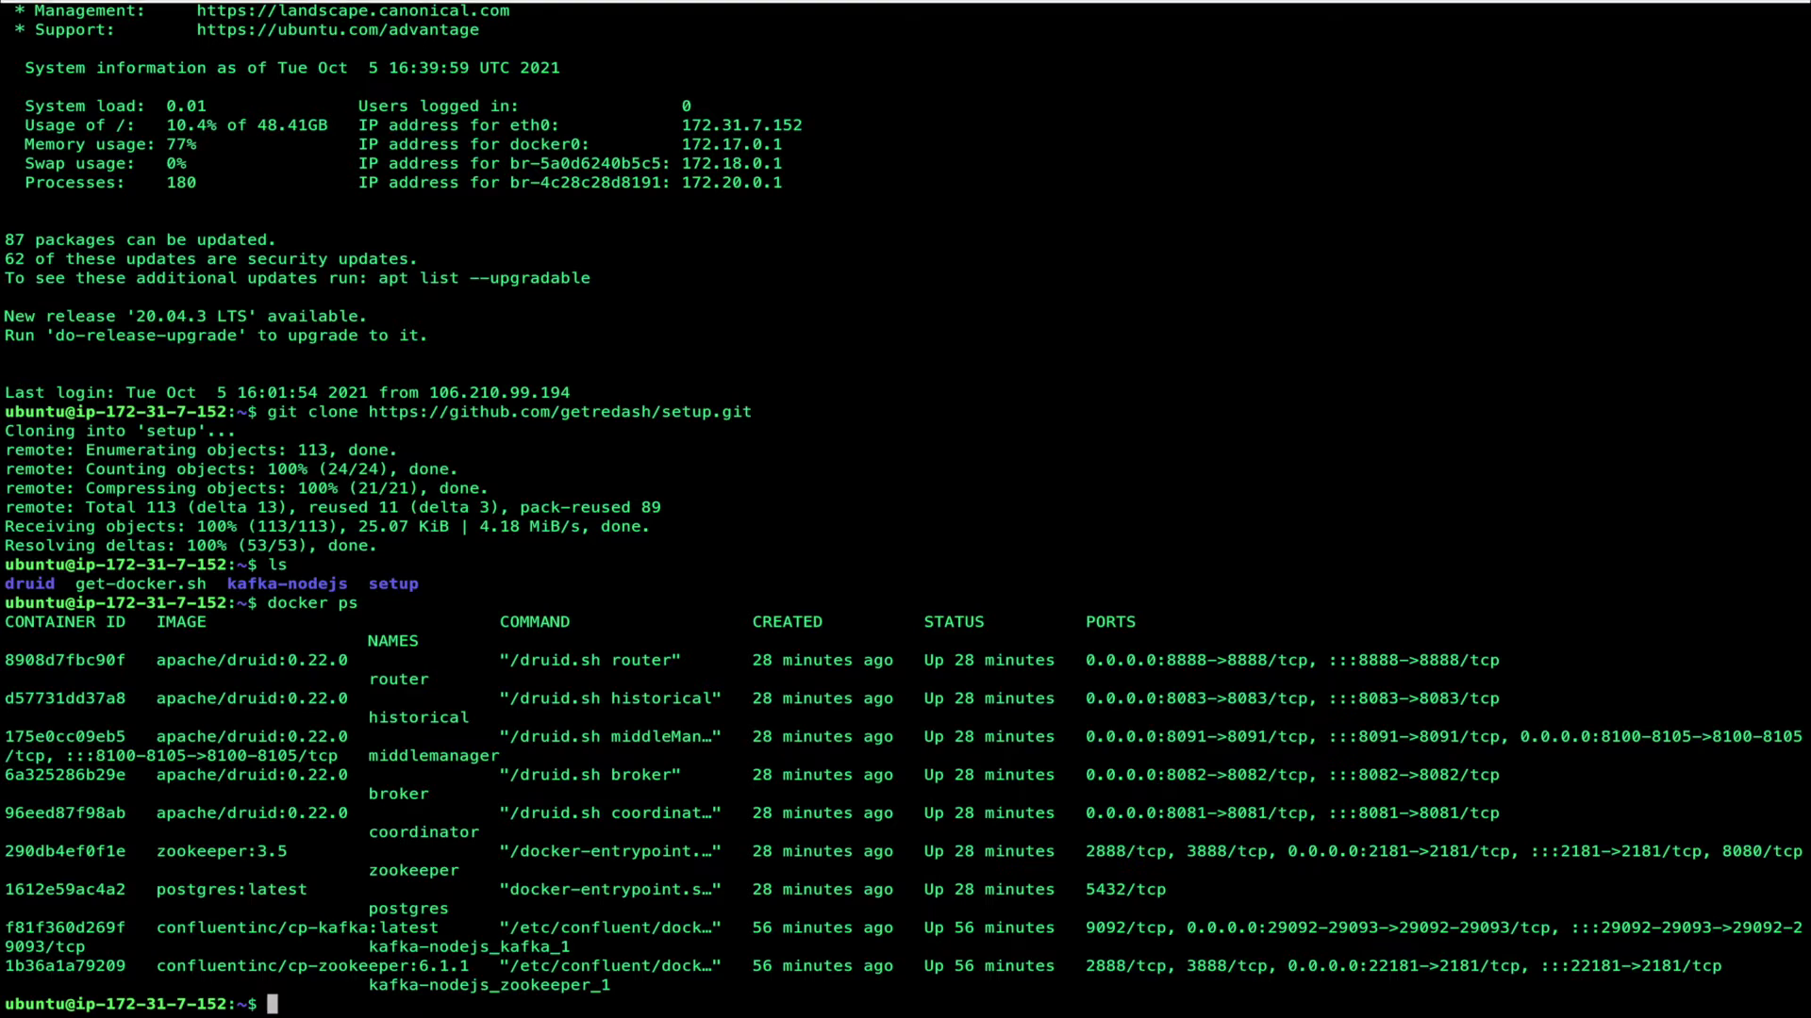
Step: Clear the terminal, cd into the setup folder and list its files
{"action": "type", "text": "cles"}
{"action": "key", "text": "BackSpace"}
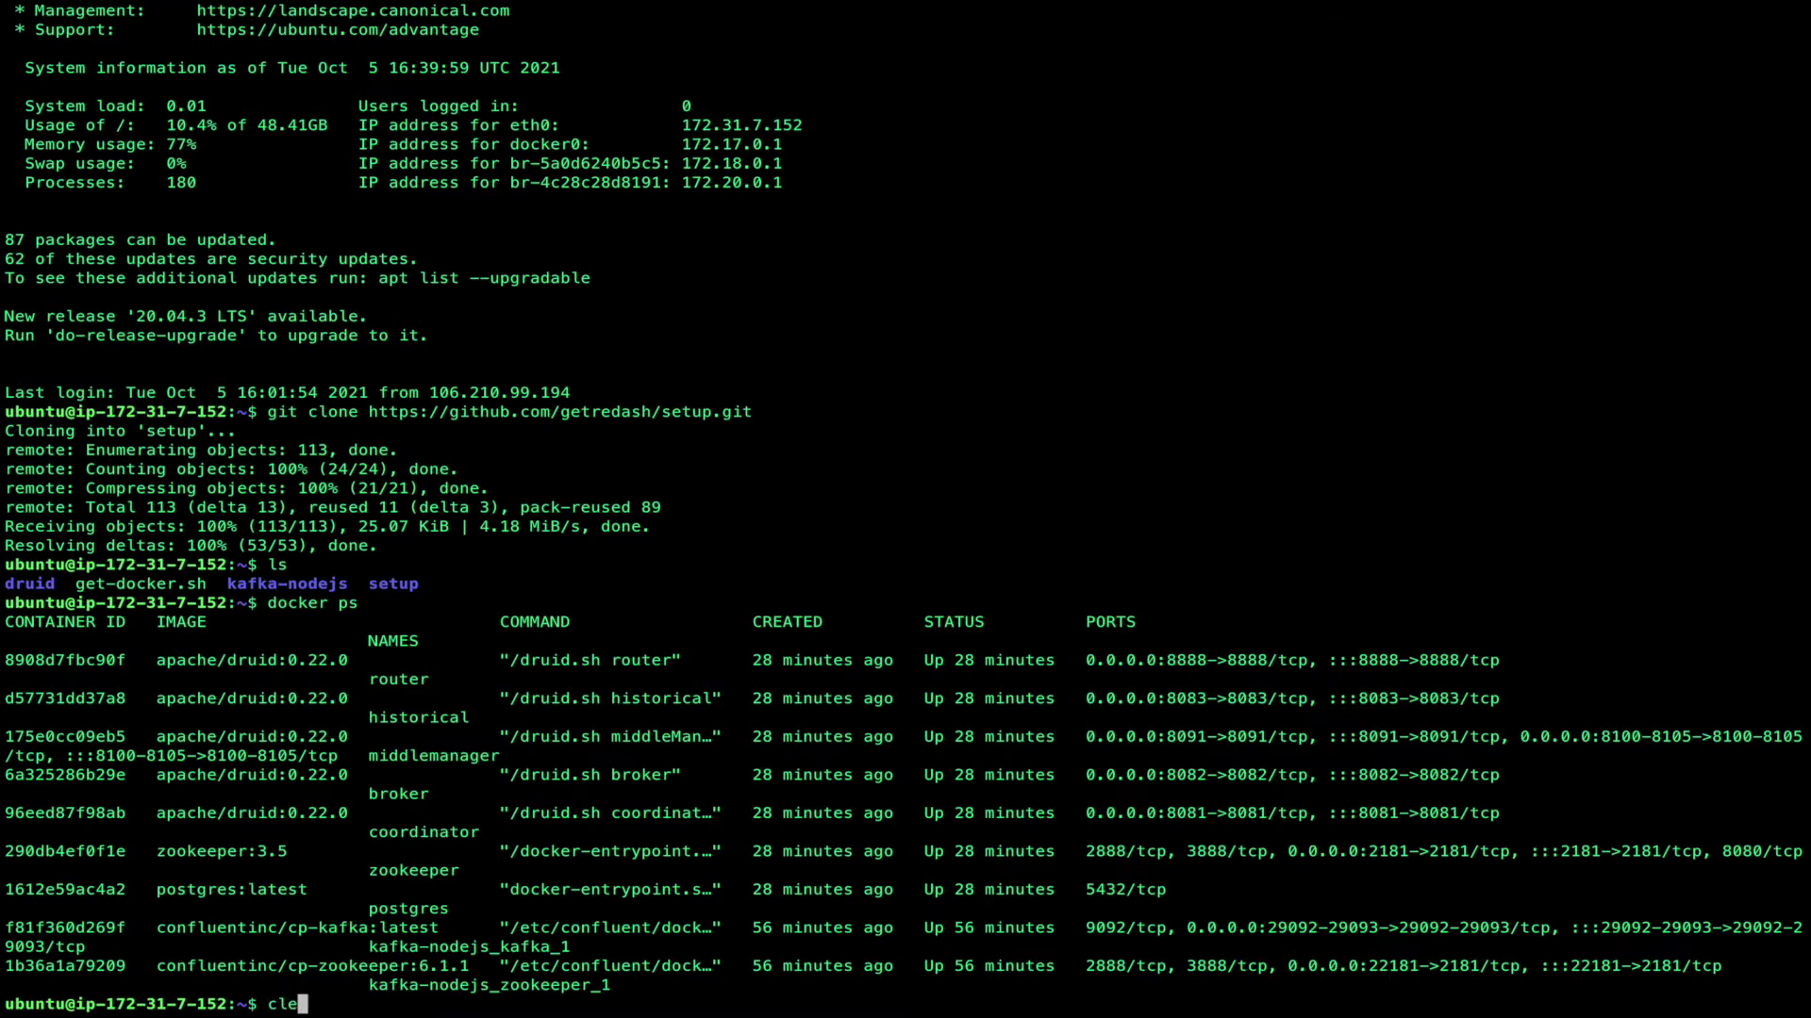
{"action": "type", "text": "ar"}
{"action": "key", "text": "Return"}
{"action": "type", "text": "cd ser"}
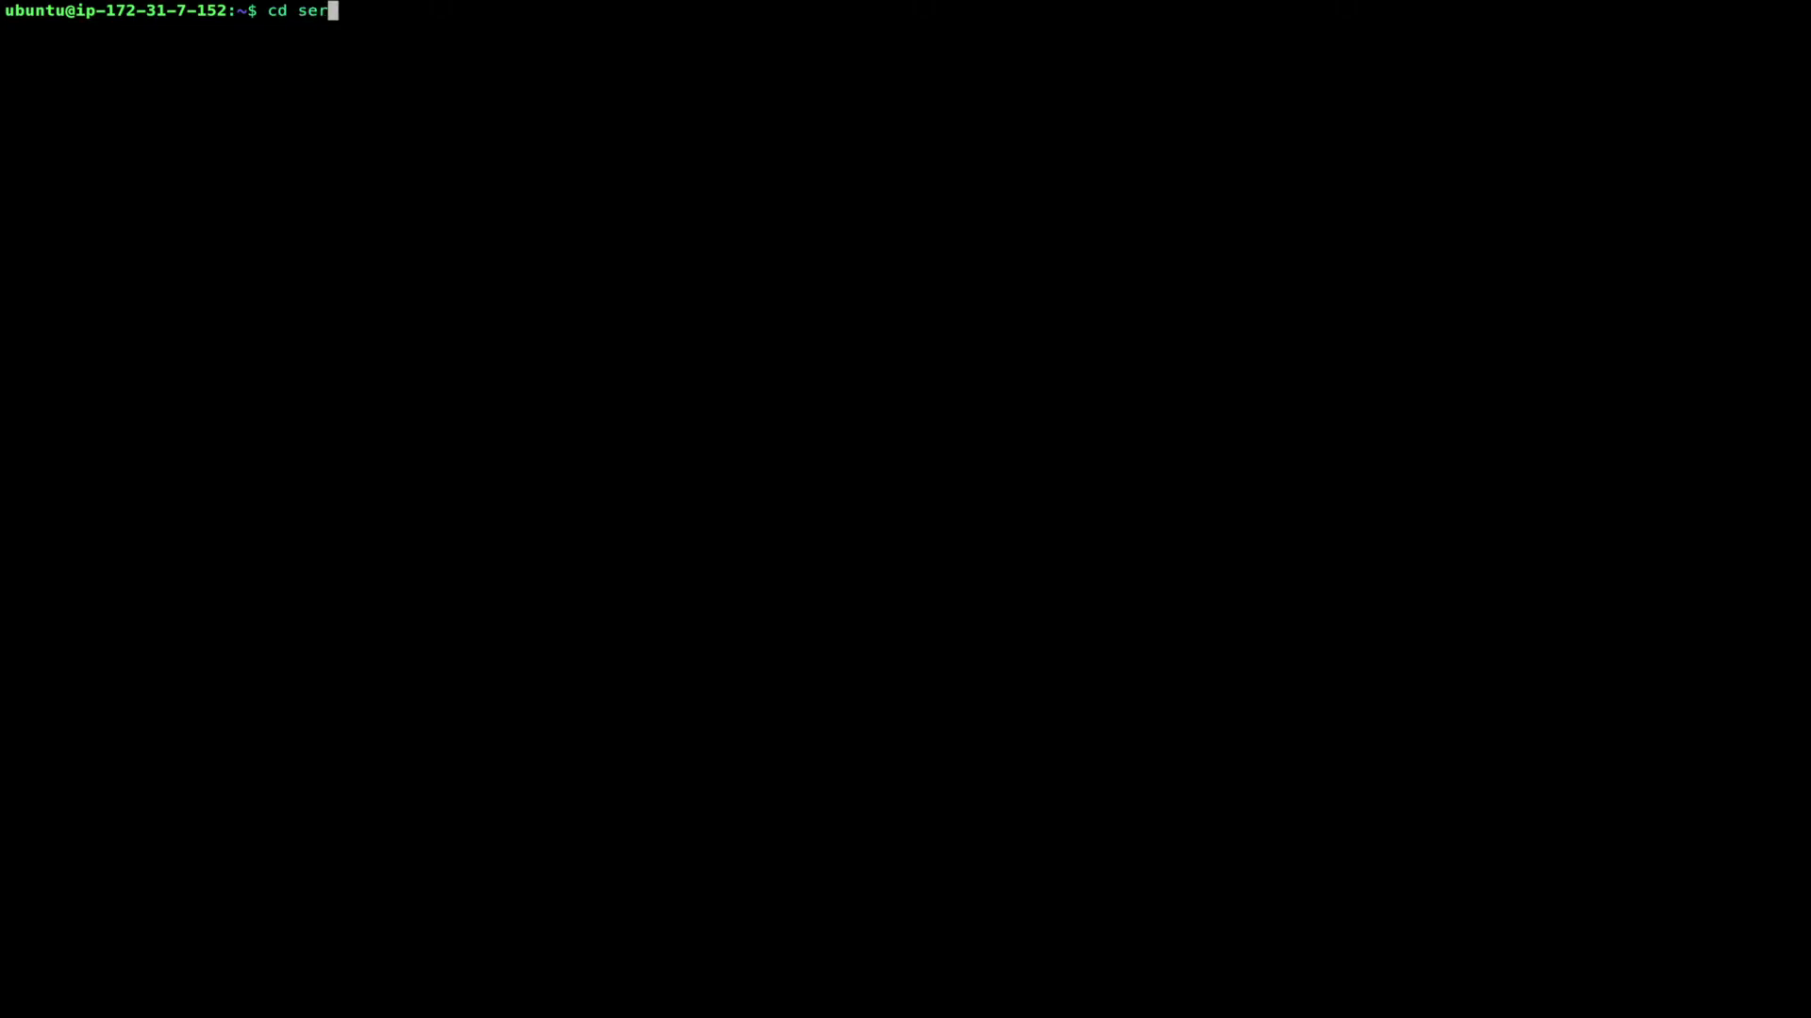
{"action": "key", "text": "BackSpace"}
{"action": "type", "text": "t"}
{"action": "key", "text": "Tab"}
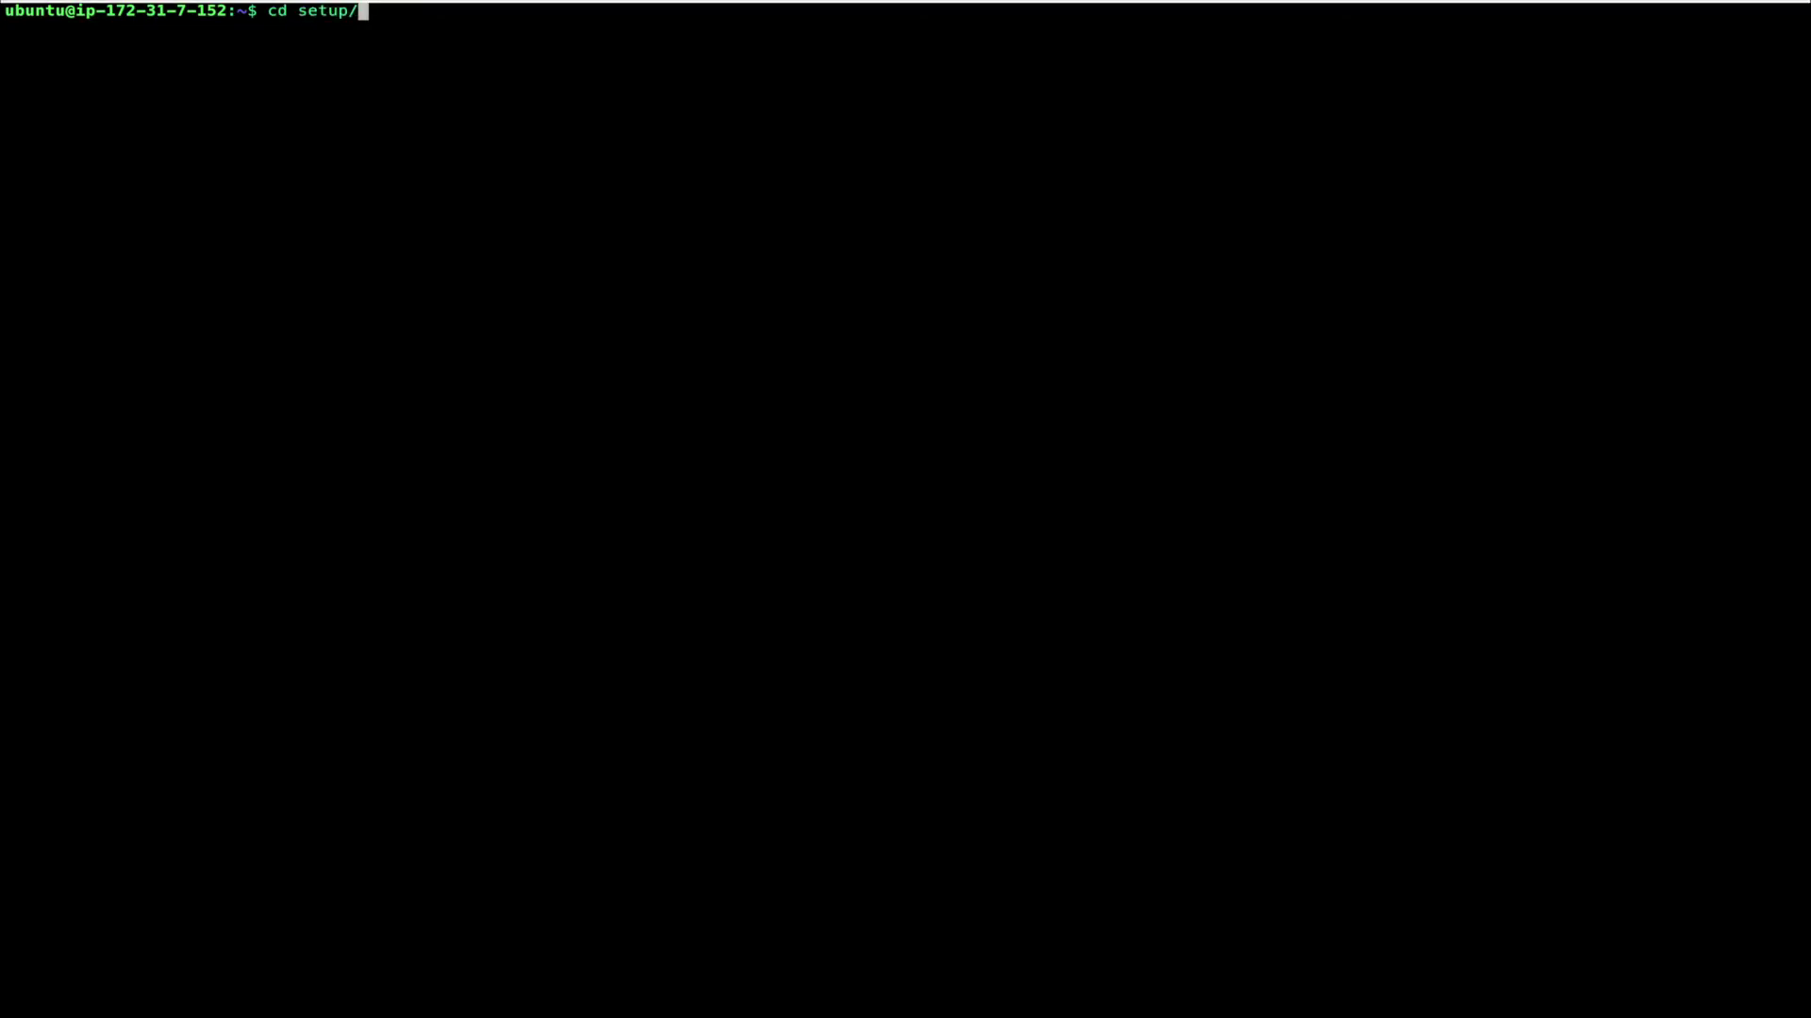
{"action": "key", "text": "Return"}
{"action": "type", "text": "ls"}
{"action": "key", "text": "Return"}
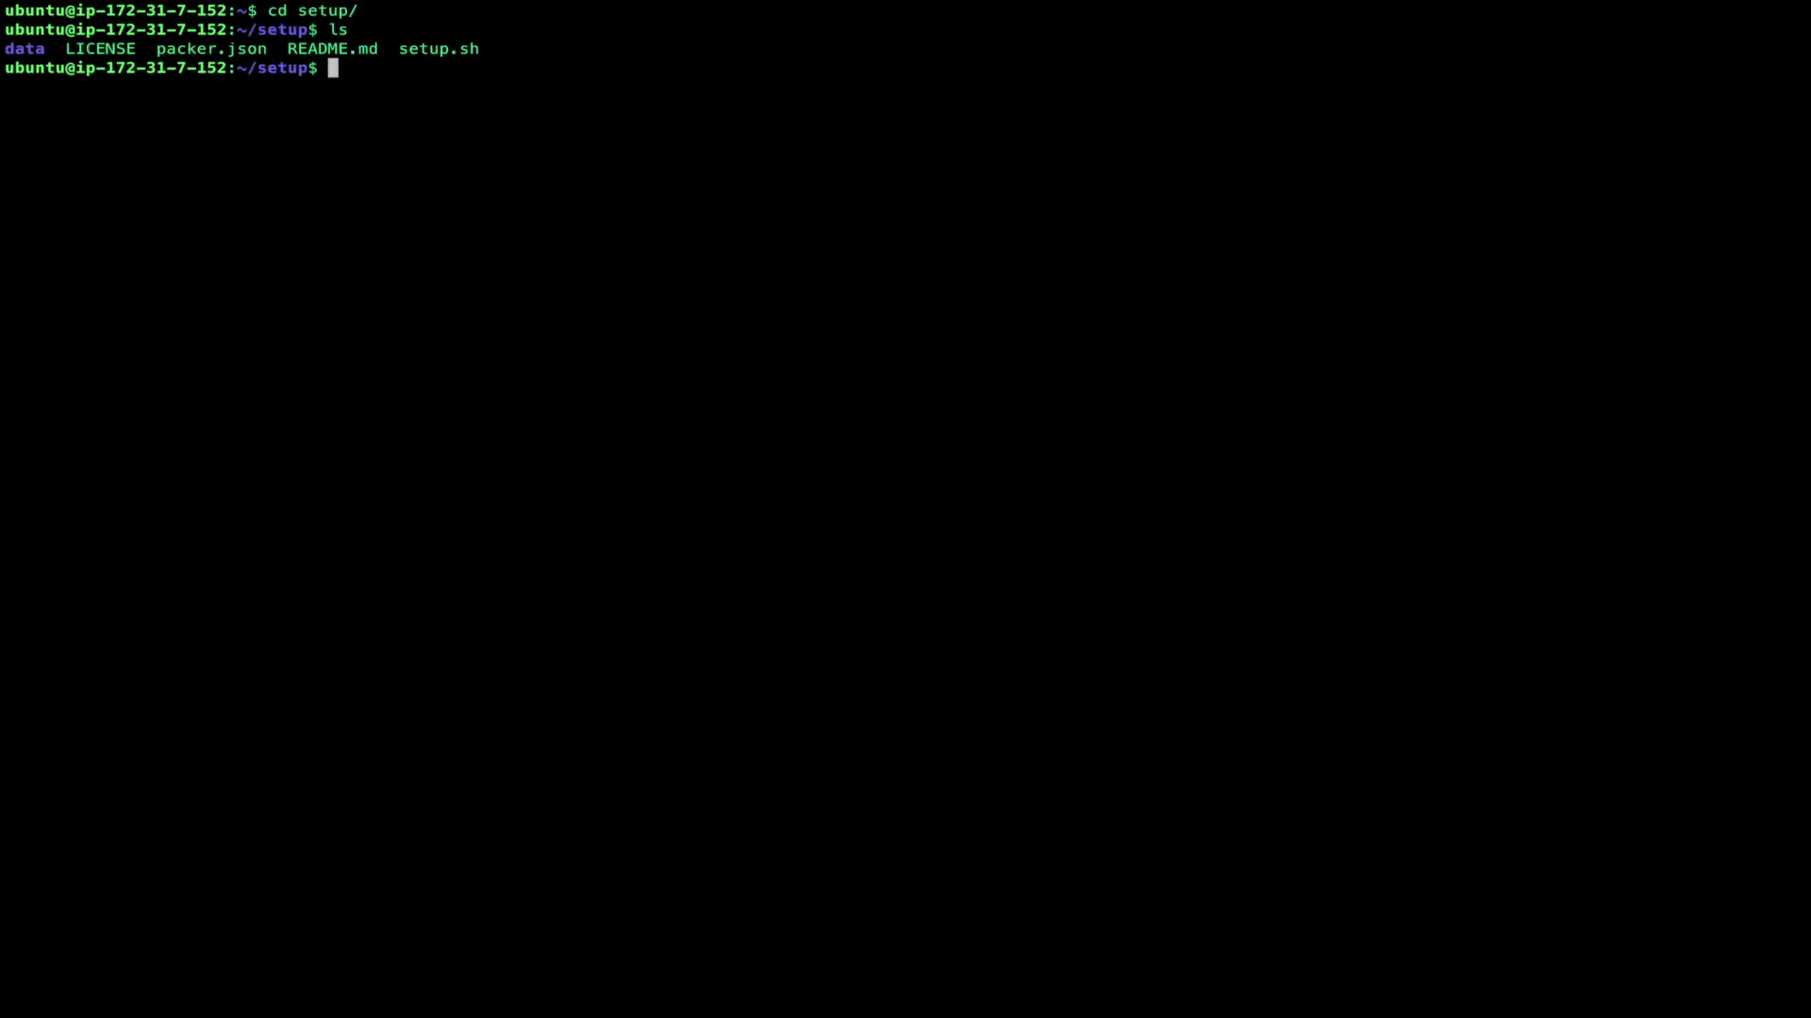
Step: Make setup.sh executable with chmod +x, clear the screen, and enter ./setup.sh
{"action": "type", "text": "./set"}
{"action": "key", "text": "BackSpace"}
{"action": "key", "text": "BackSpace"}
{"action": "key", "text": "BackSpace"}
{"action": "key", "text": "BackSpace"}
{"action": "key", "text": "BackSpace"}
{"action": "type", "text": "chmod +x s"}
{"action": "key", "text": "Tab"}
{"action": "key", "text": "Return"}
{"action": "type", "text": "clear"}
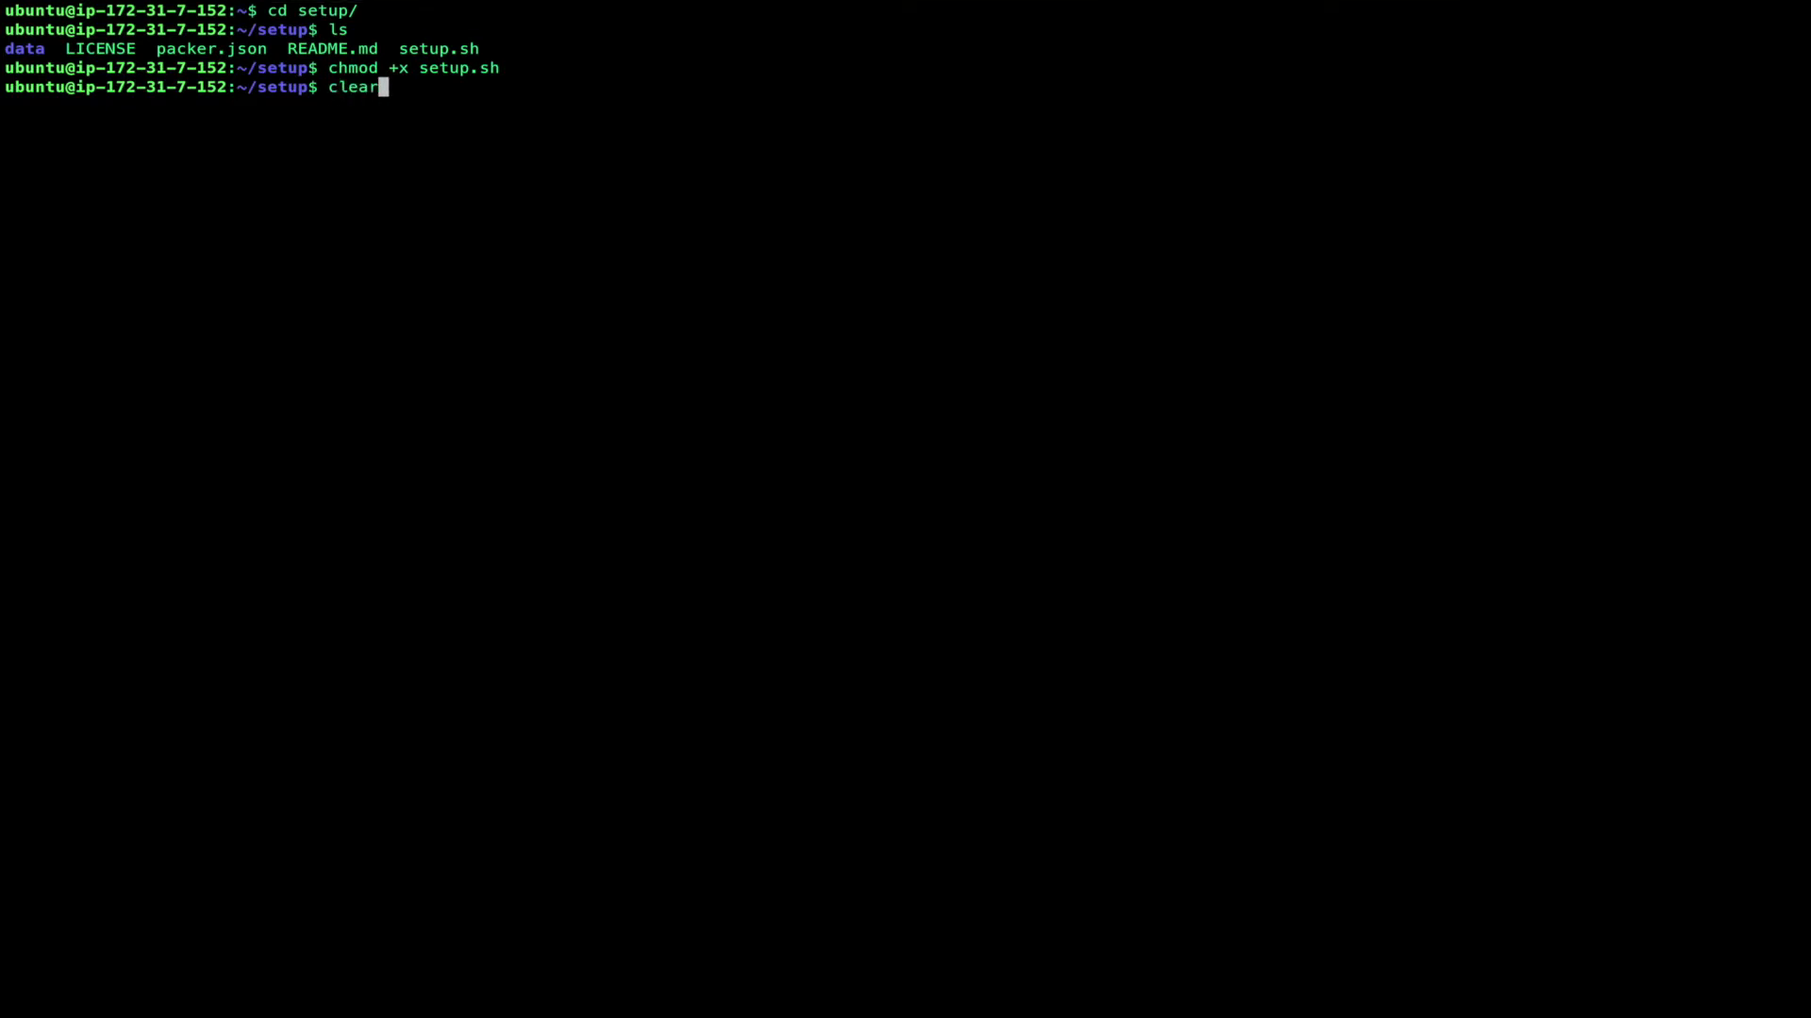
{"action": "key", "text": "Return"}
{"action": "type", "text": "./in"}
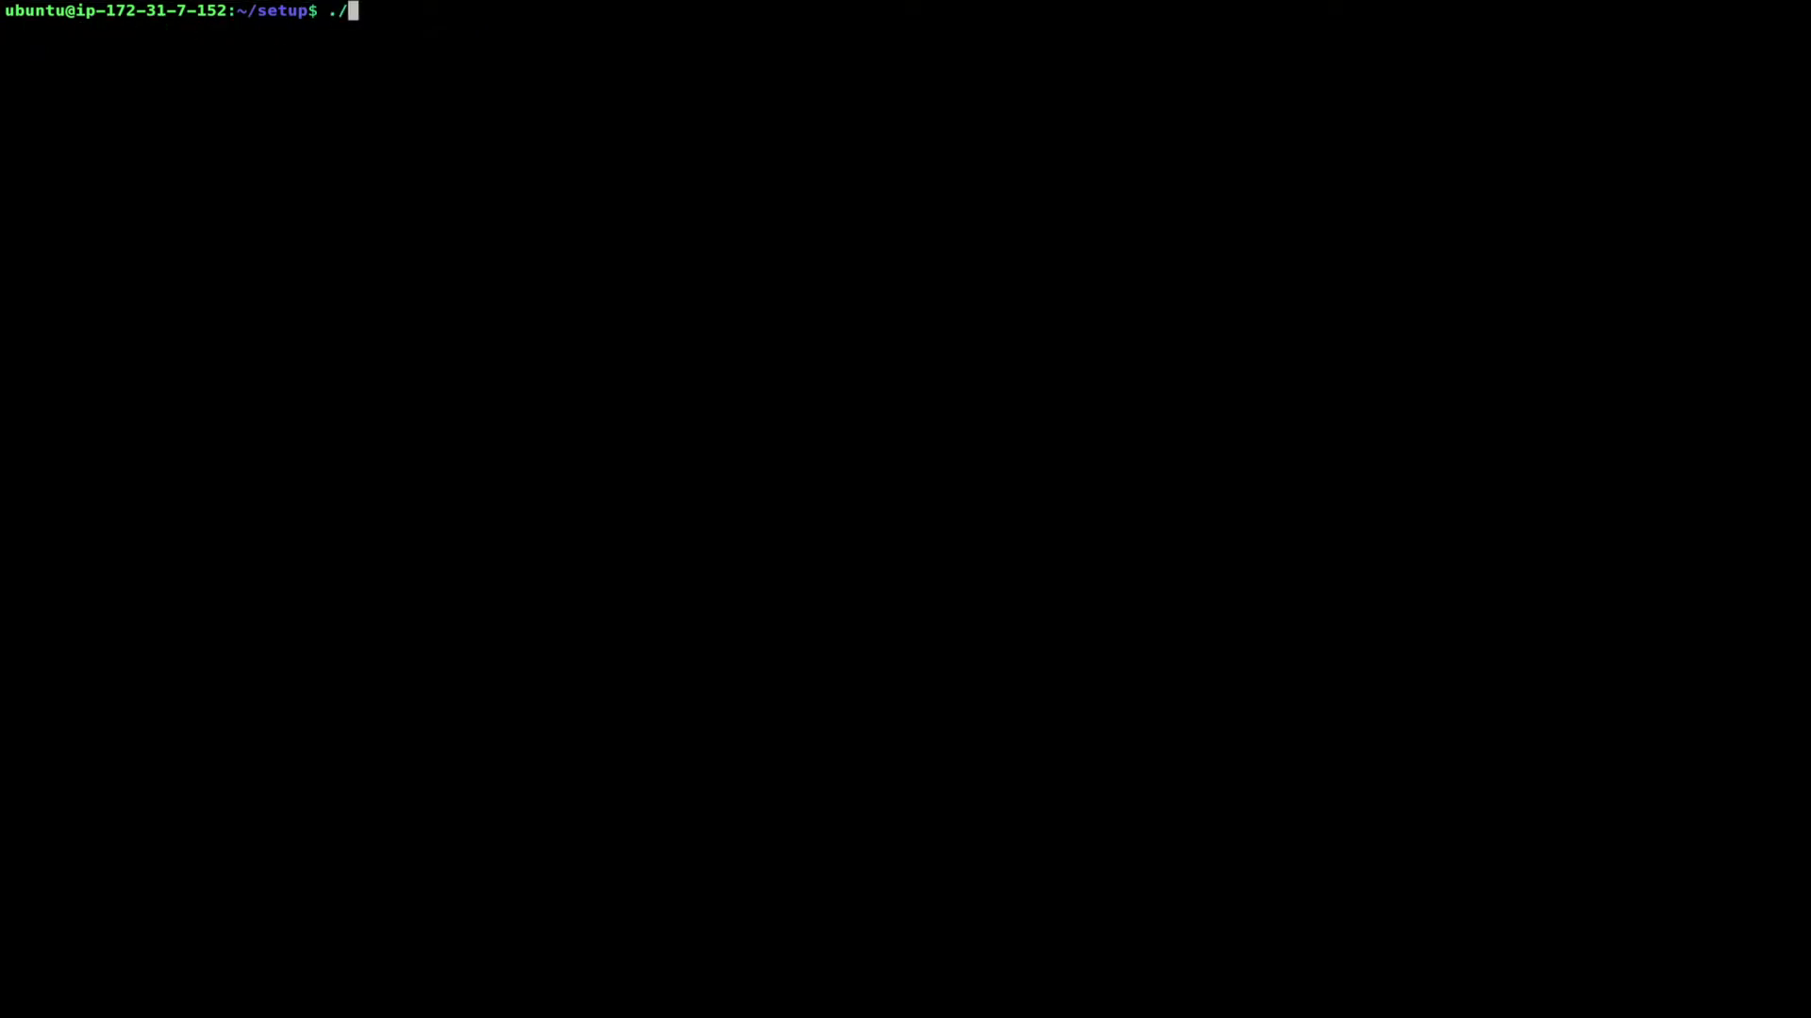
{"action": "key", "text": "BackSpace"}
{"action": "key", "text": "BackSpace"}
{"action": "type", "text": "s"}
{"action": "key", "text": "Tab"}
Step: Run setup.sh to completion, confirm the Redash containers with docker ps, then return to Chrome
{"action": "key", "text": "Return"}
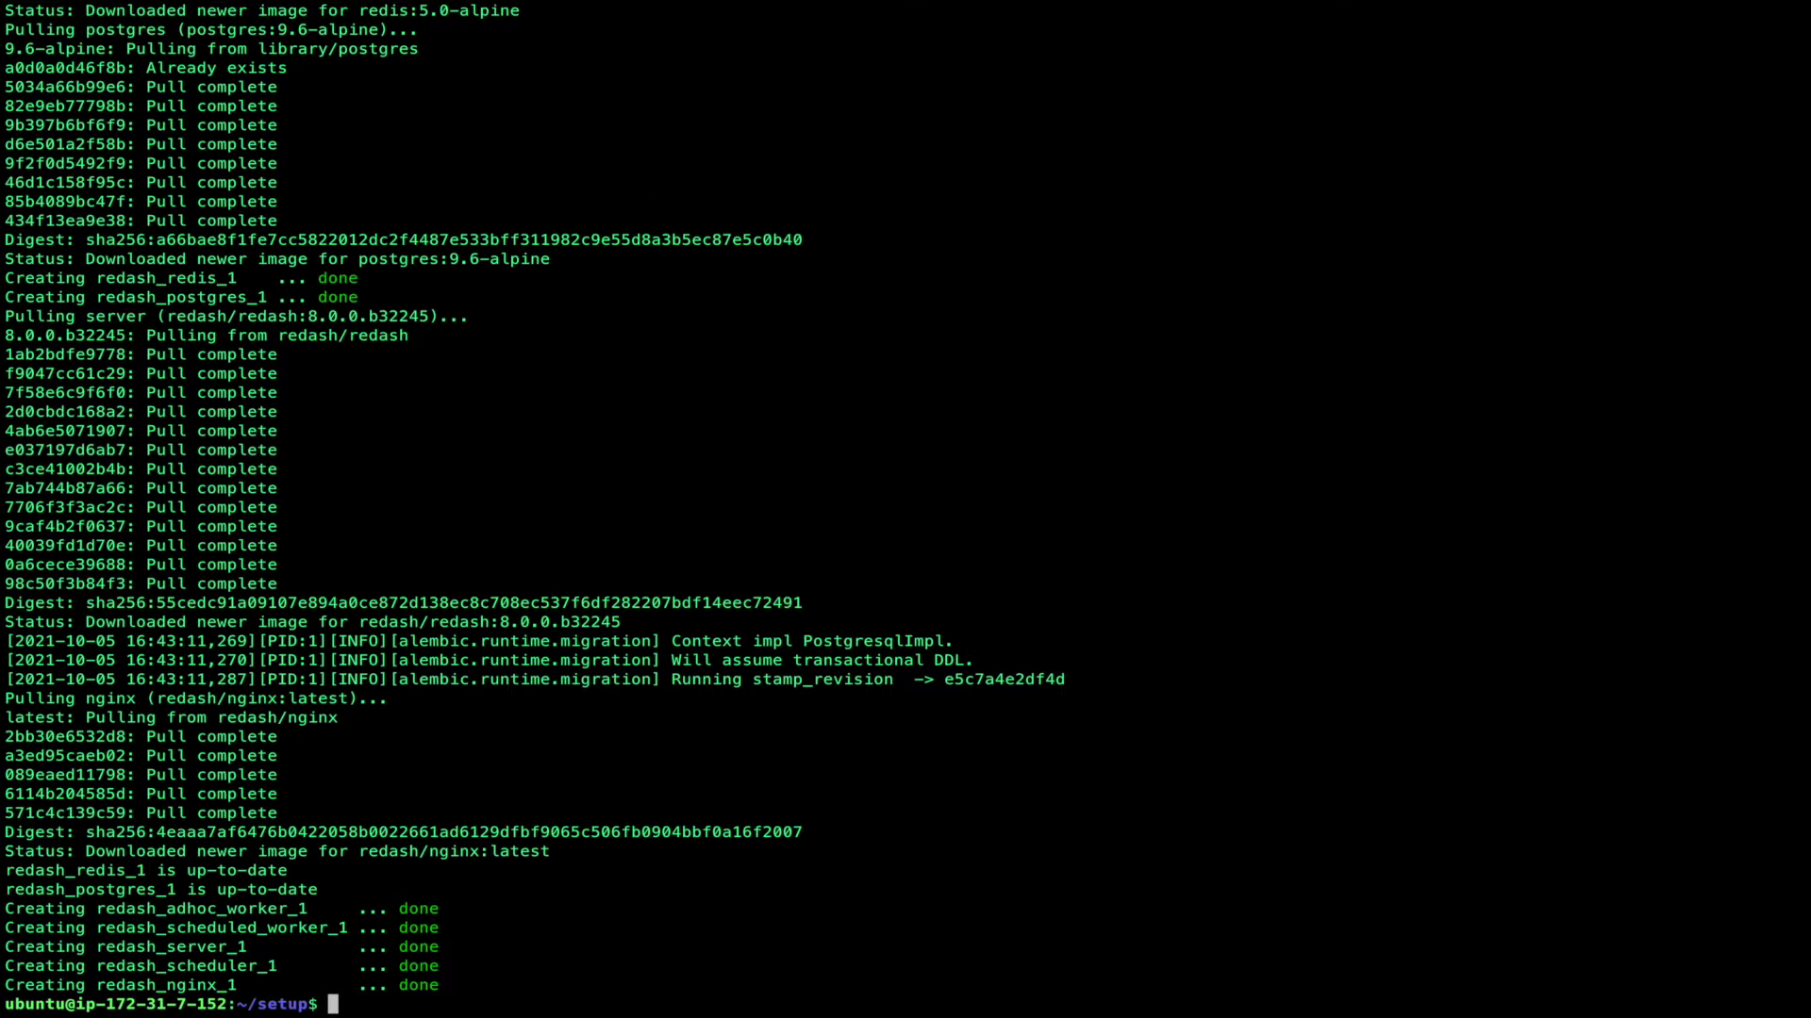
{"action": "type", "text": "docker ps"}
{"action": "key", "text": "Return"}
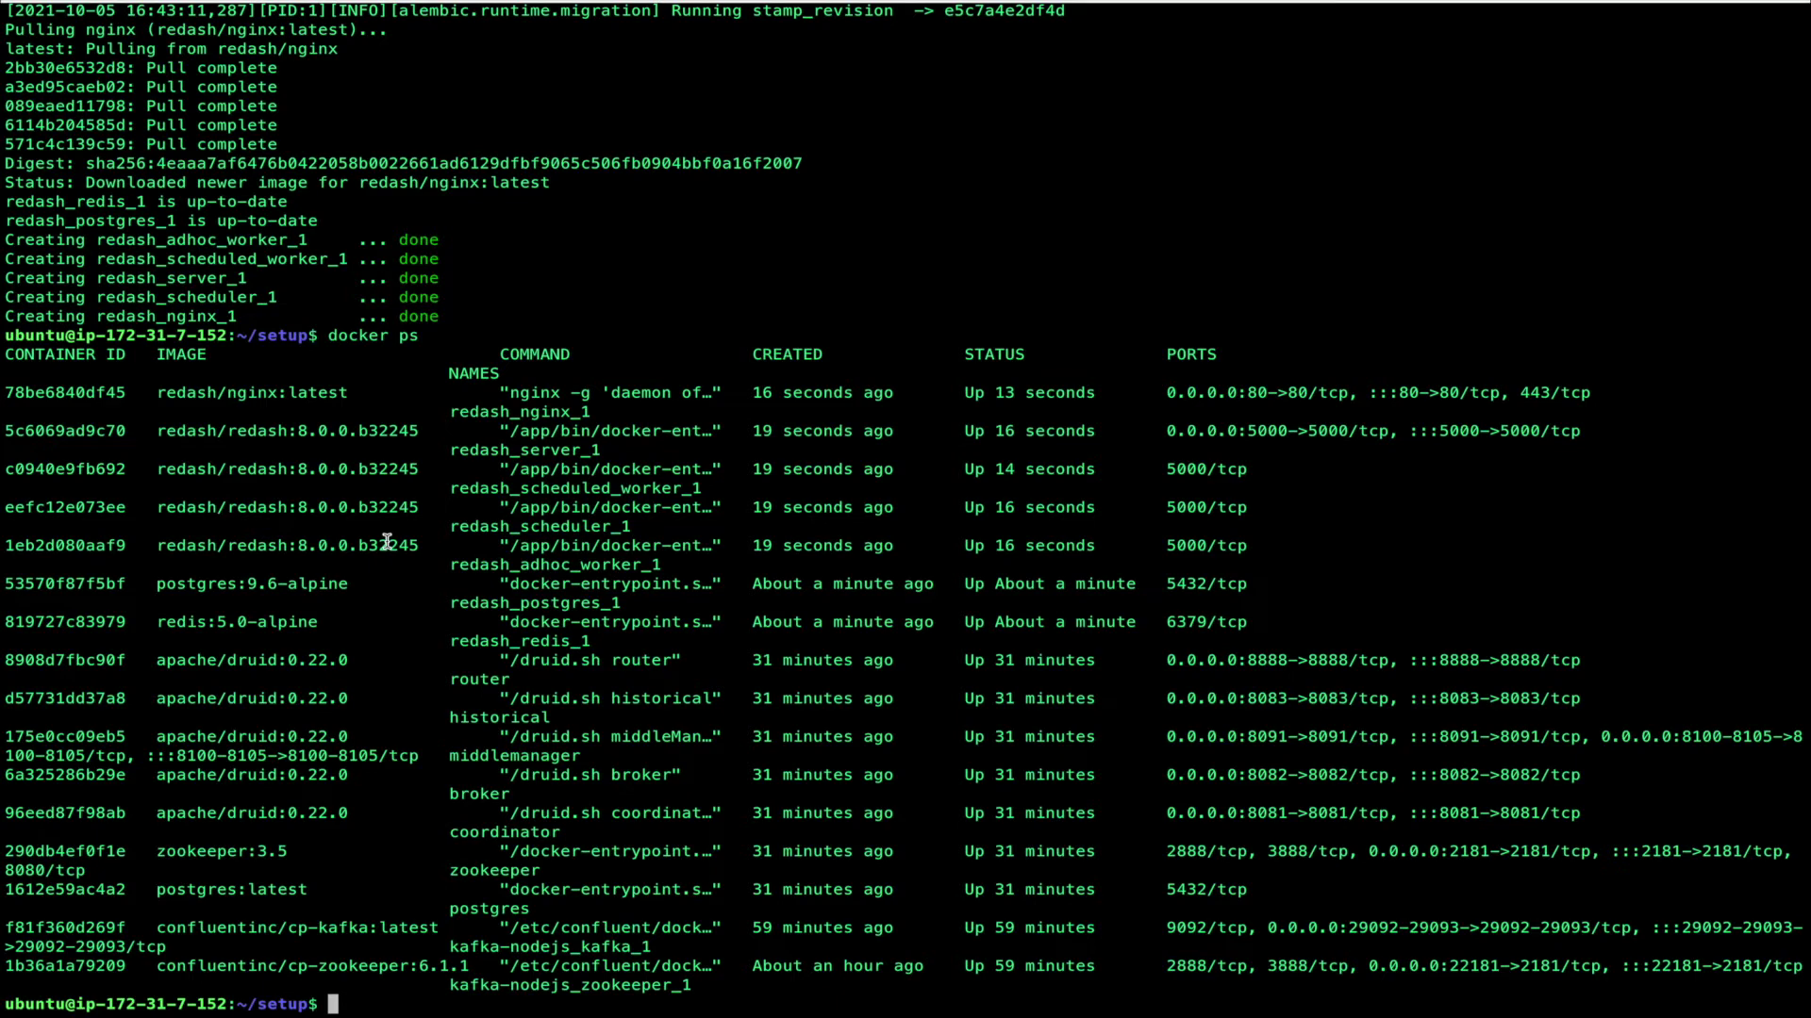
{"action": "key", "text": "ctrl+Left"}
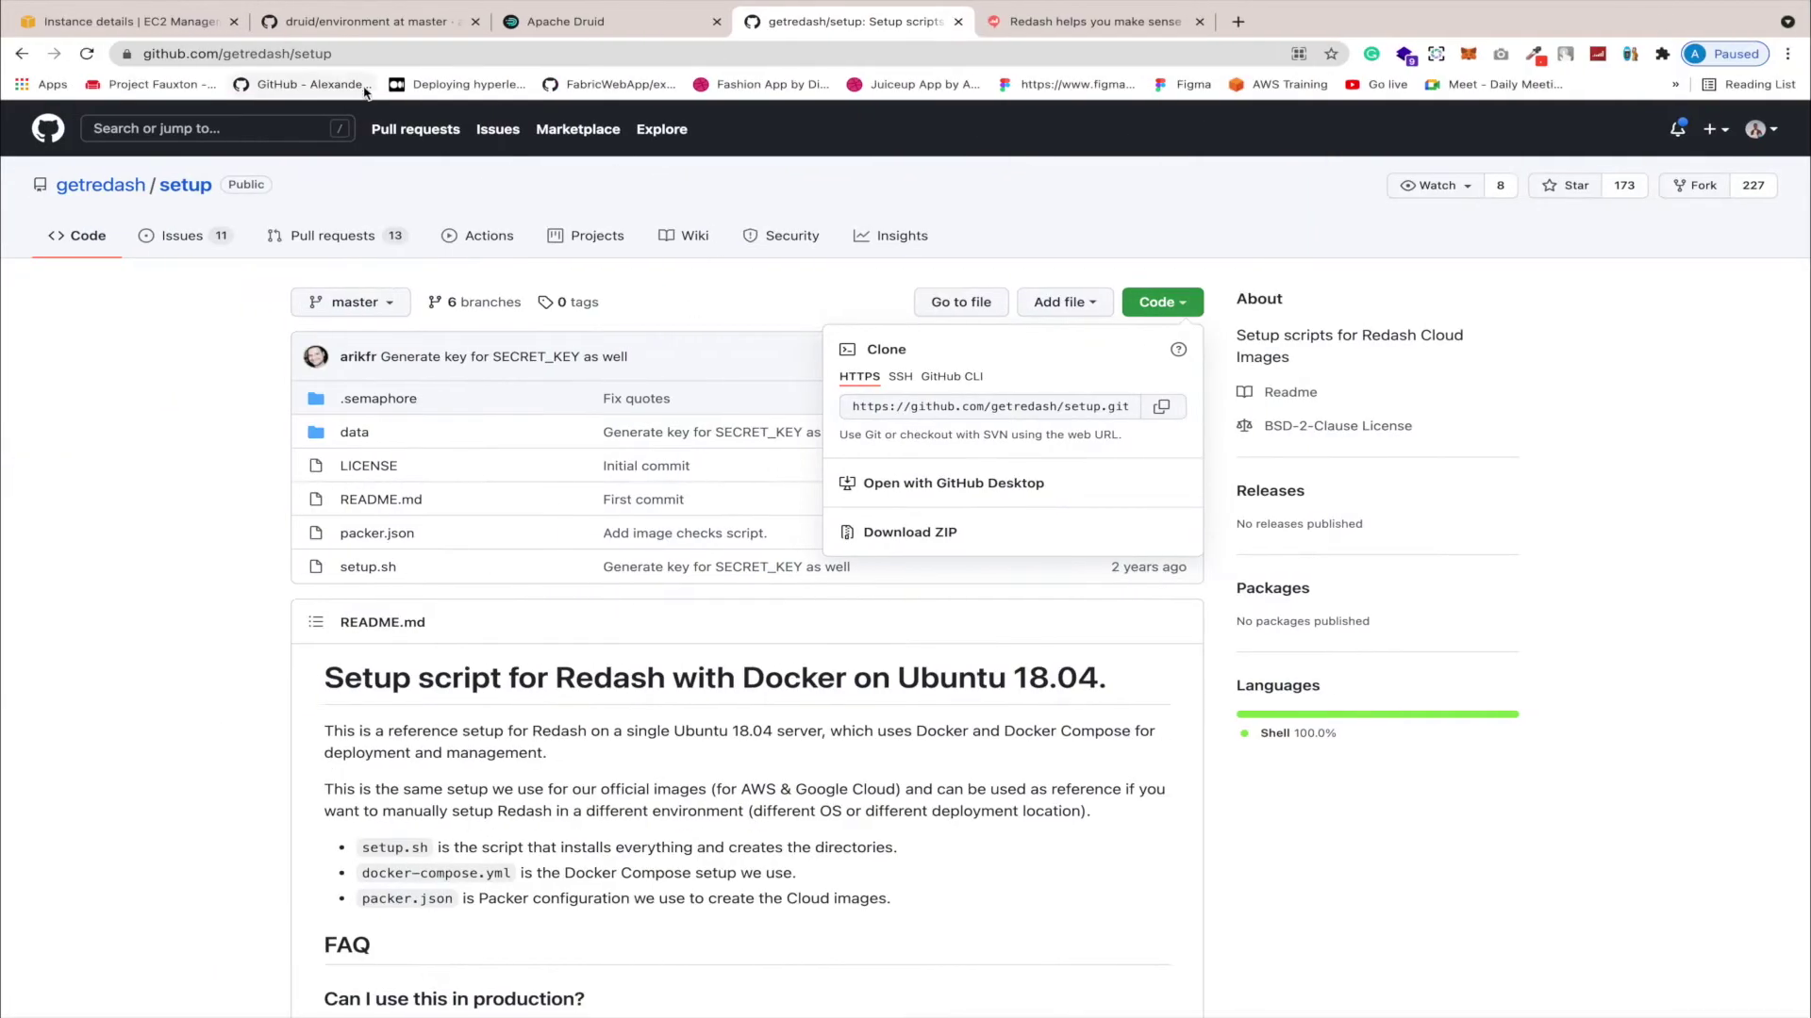
Step: Open Redash at the instance's public IP 15.207.222.133 on port 5000 in a new tab
{"action": "left_click", "coordinate": [177, 21]}
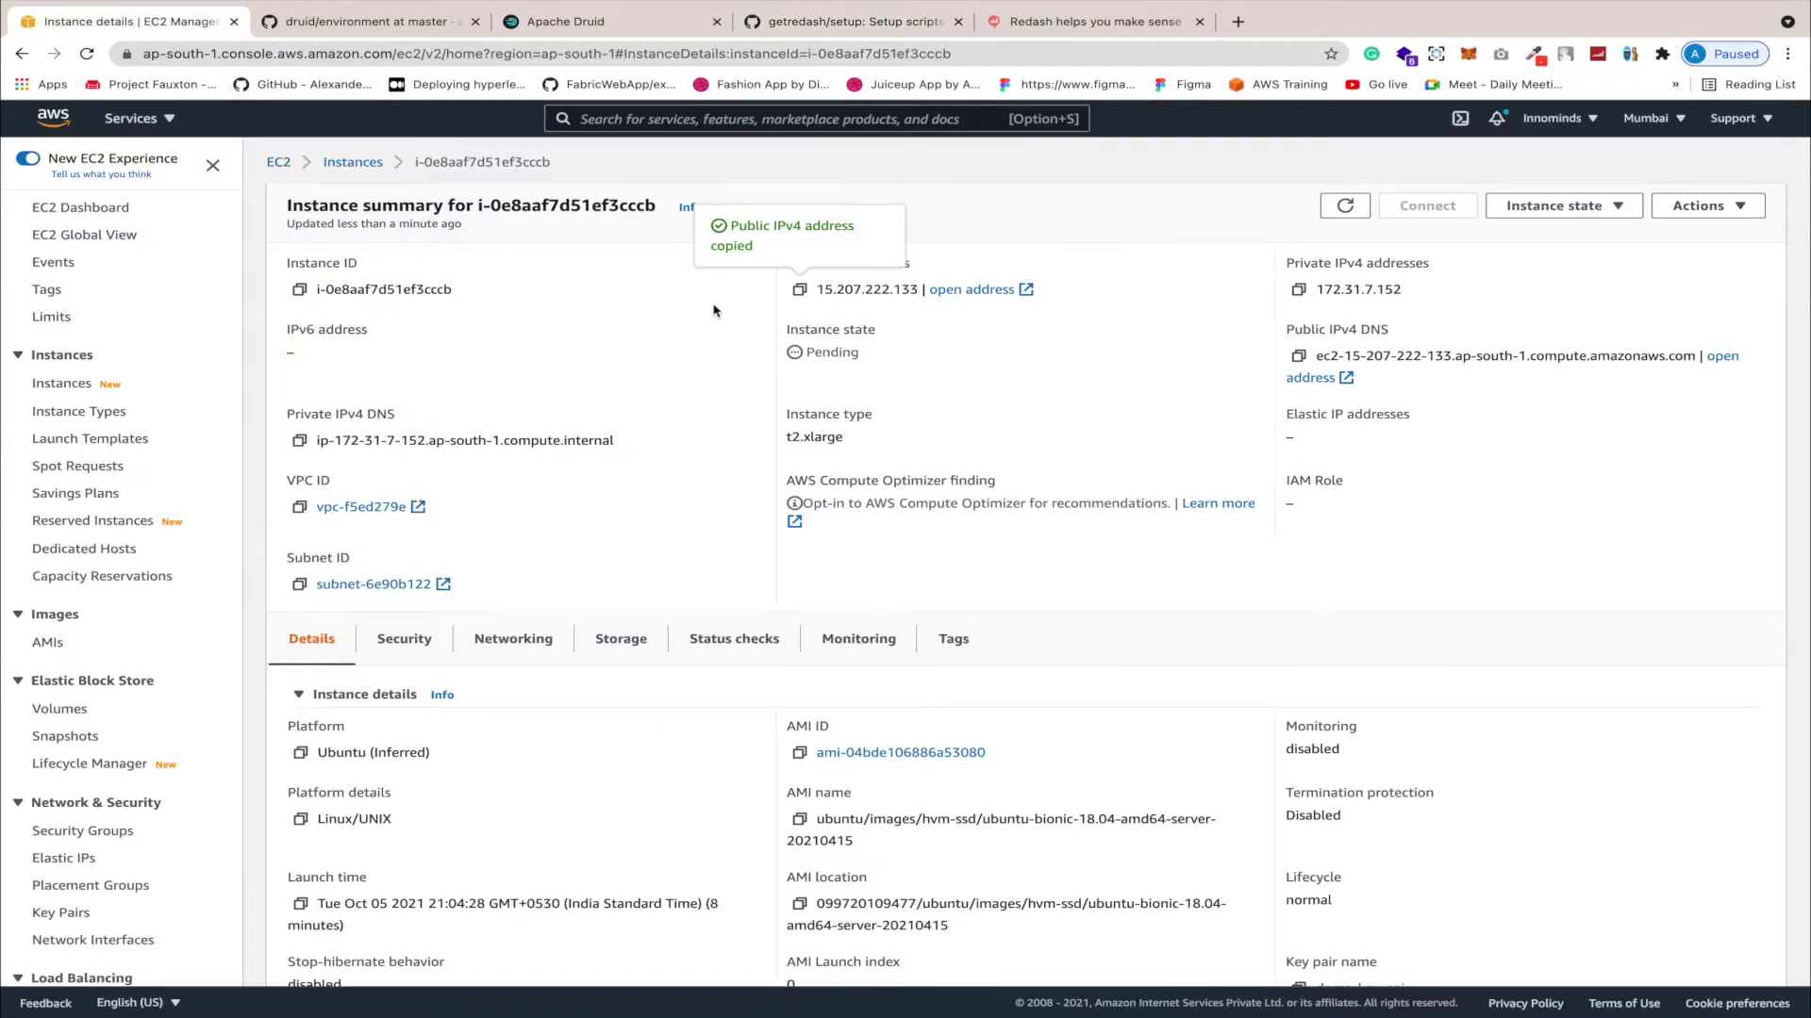
{"action": "left_click", "coordinate": [1237, 21]}
{"action": "key", "text": "super+v"}
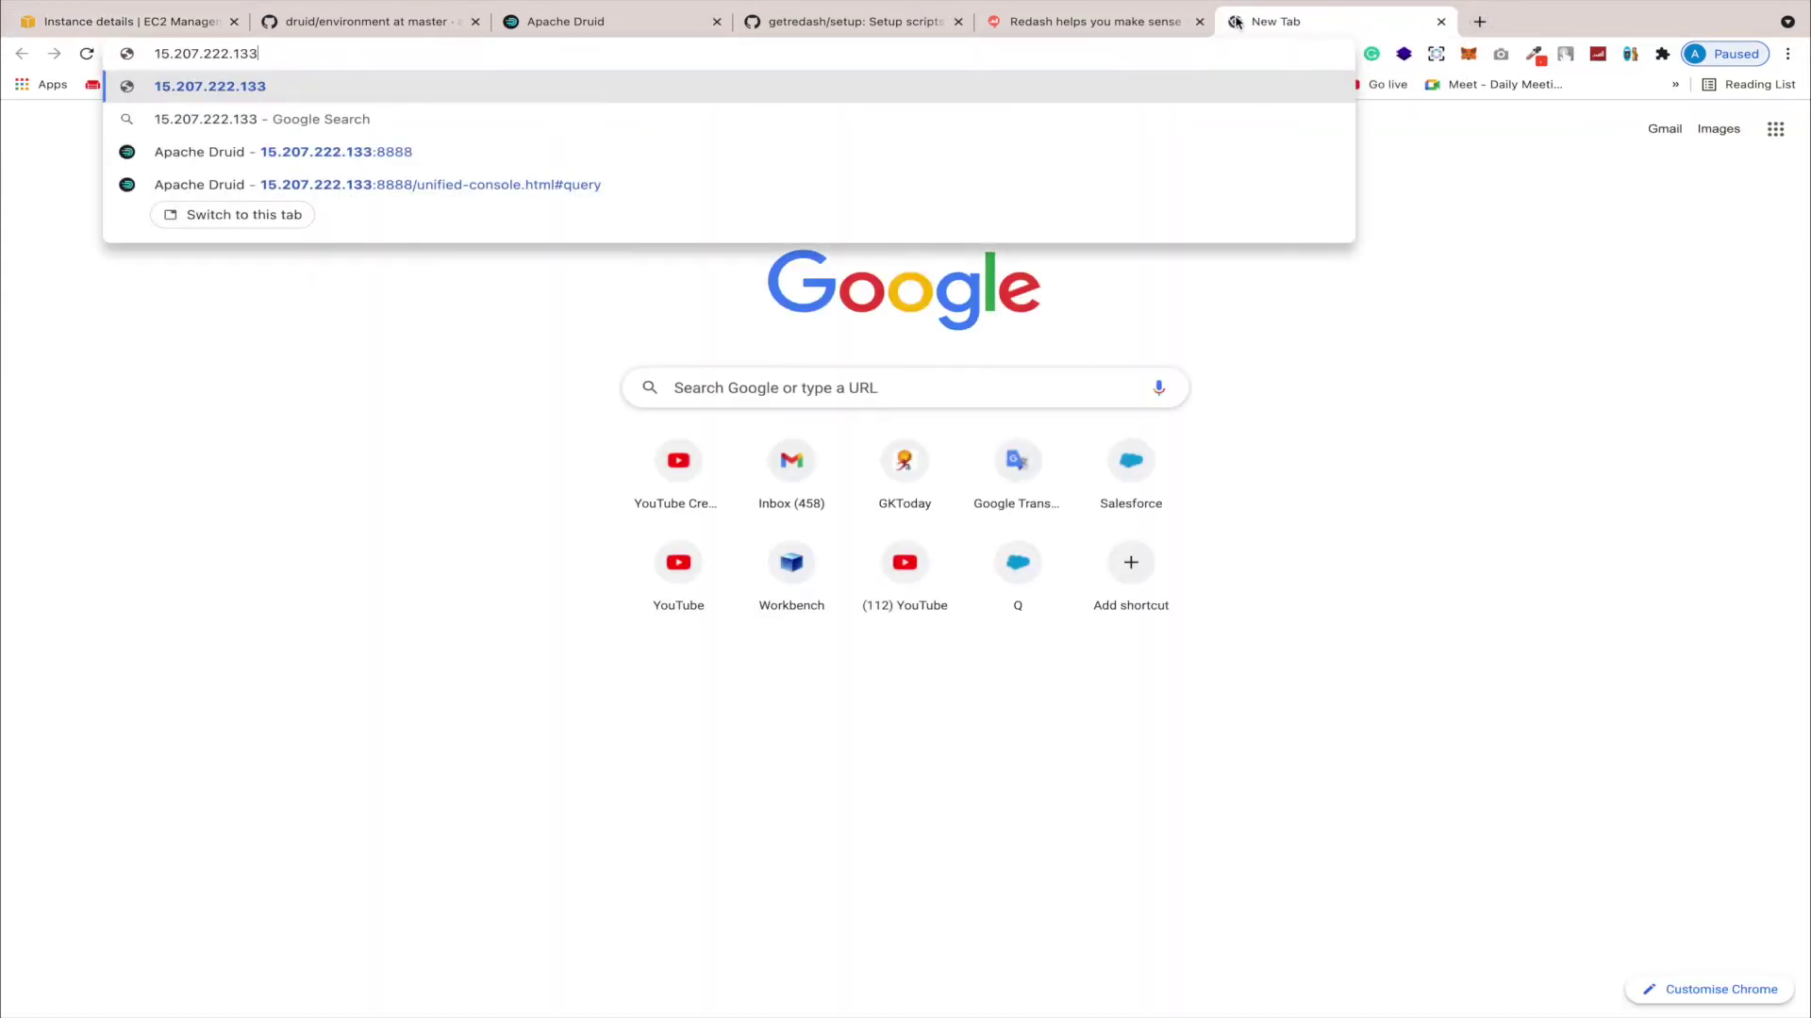
{"action": "type", "text": ":5000"}
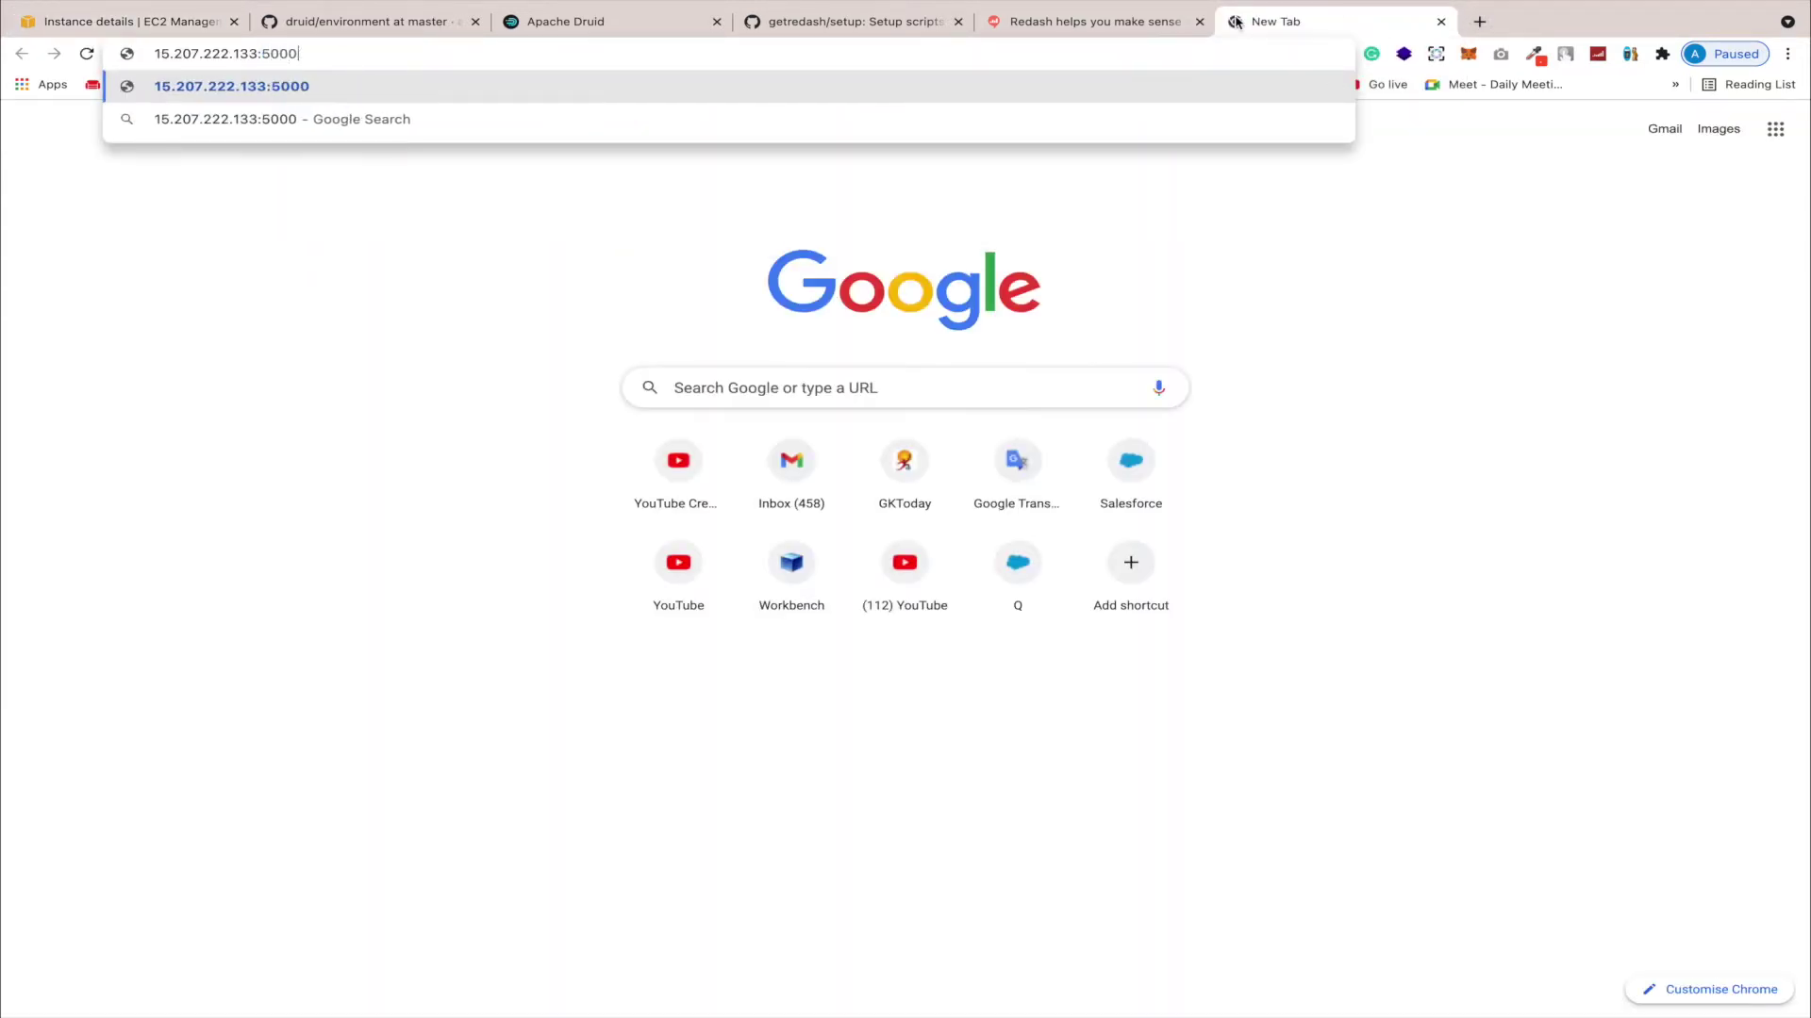
{"action": "key", "text": "Return"}
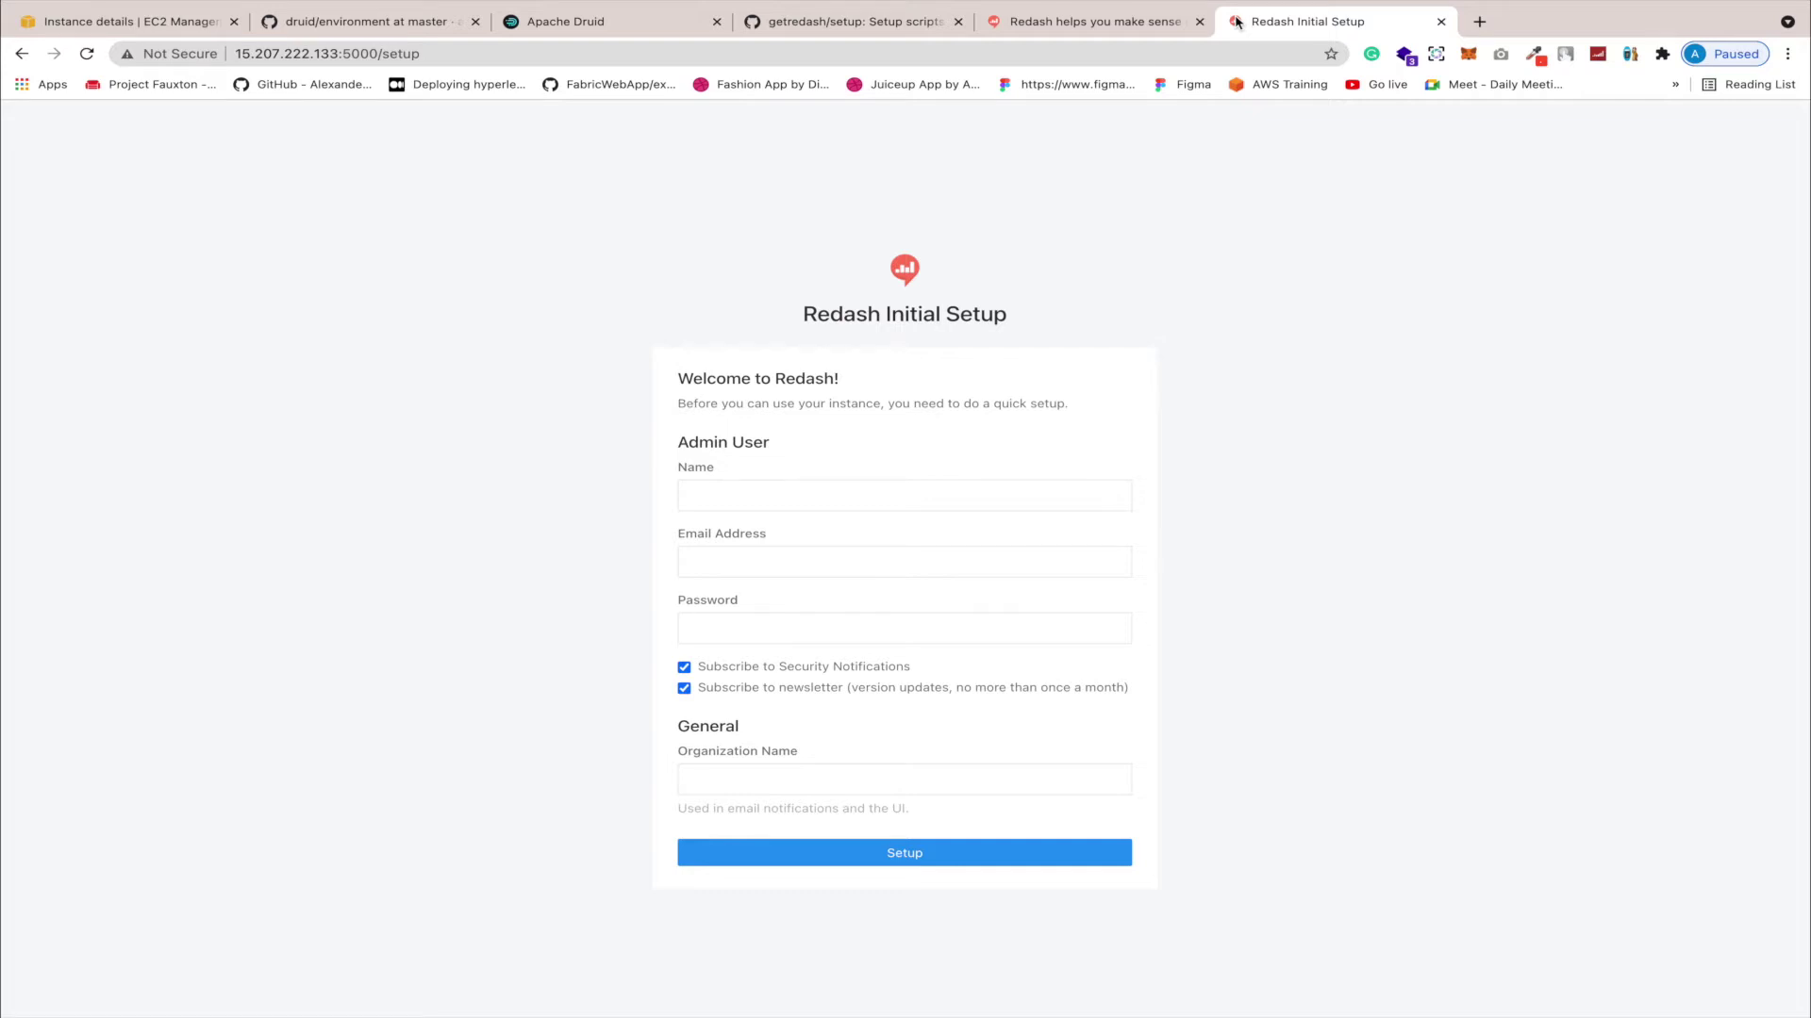
Step: Enter the admin name, e-mail and password, set organization Org, and submit the setup
{"action": "left_click", "coordinate": [846, 499]}
{"action": "type", "text": "admin"}
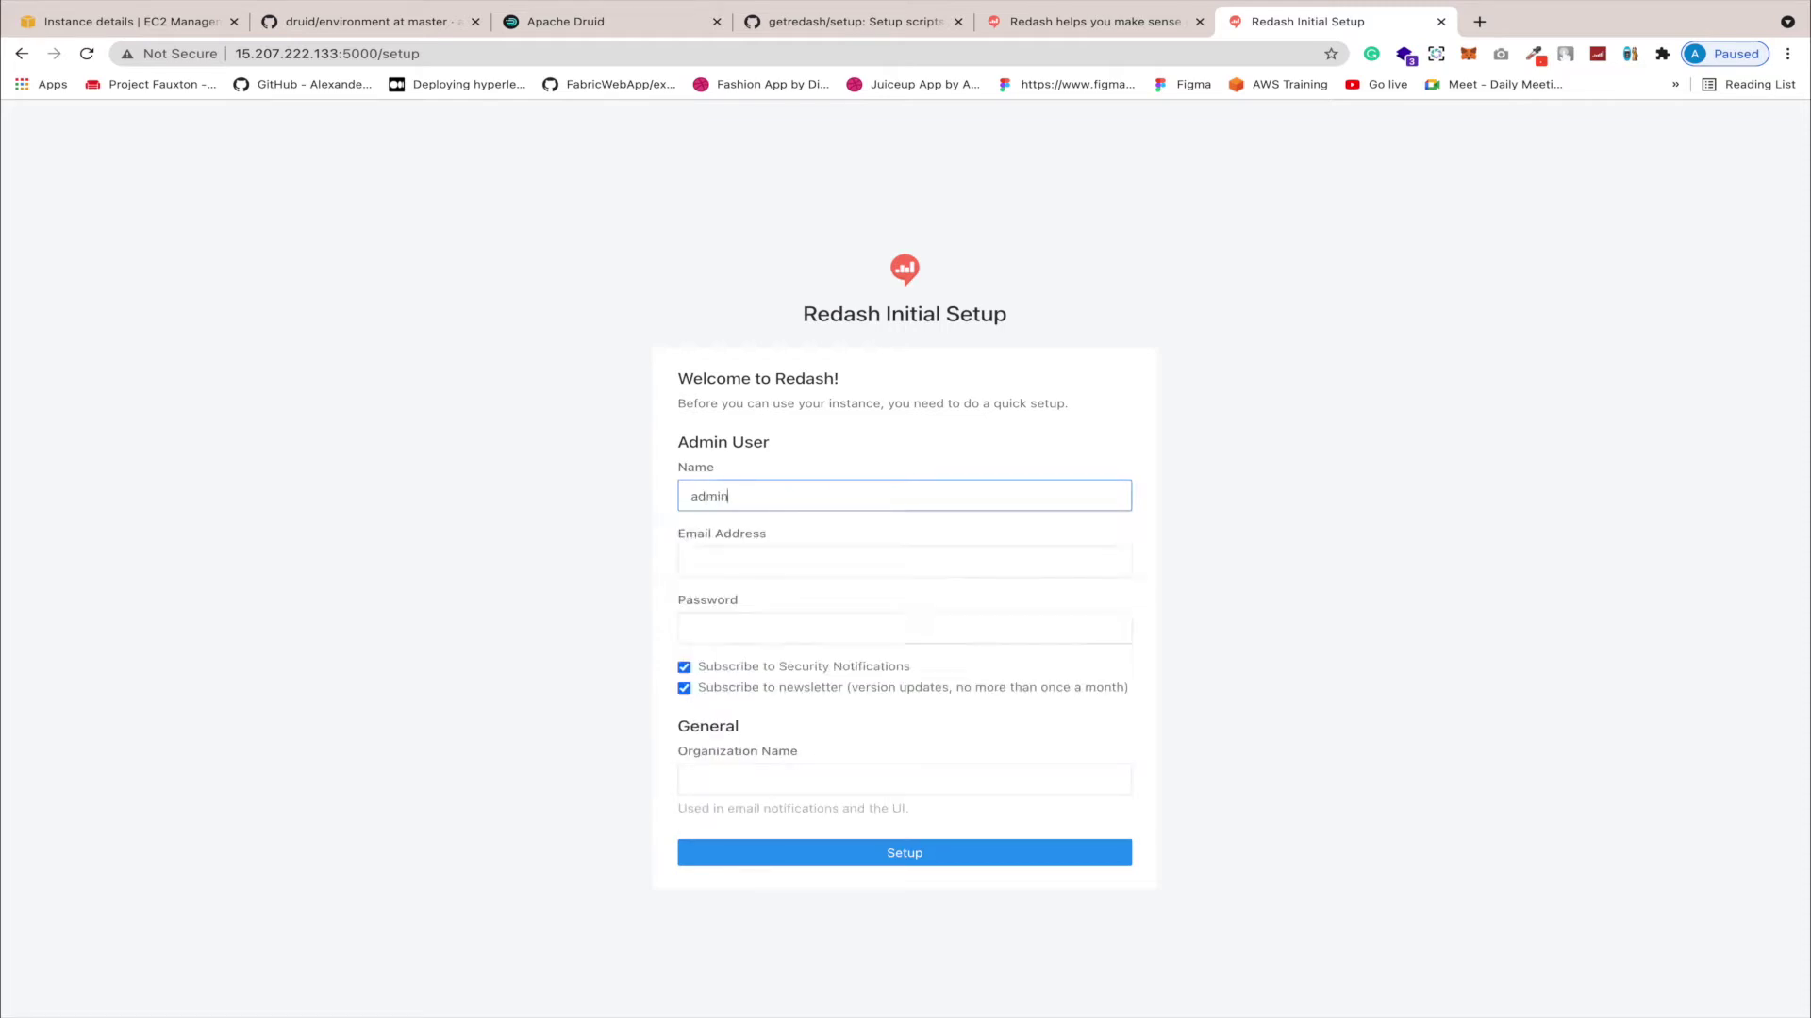
{"action": "left_click", "coordinate": [855, 556]}
{"action": "type", "text": "ad"}
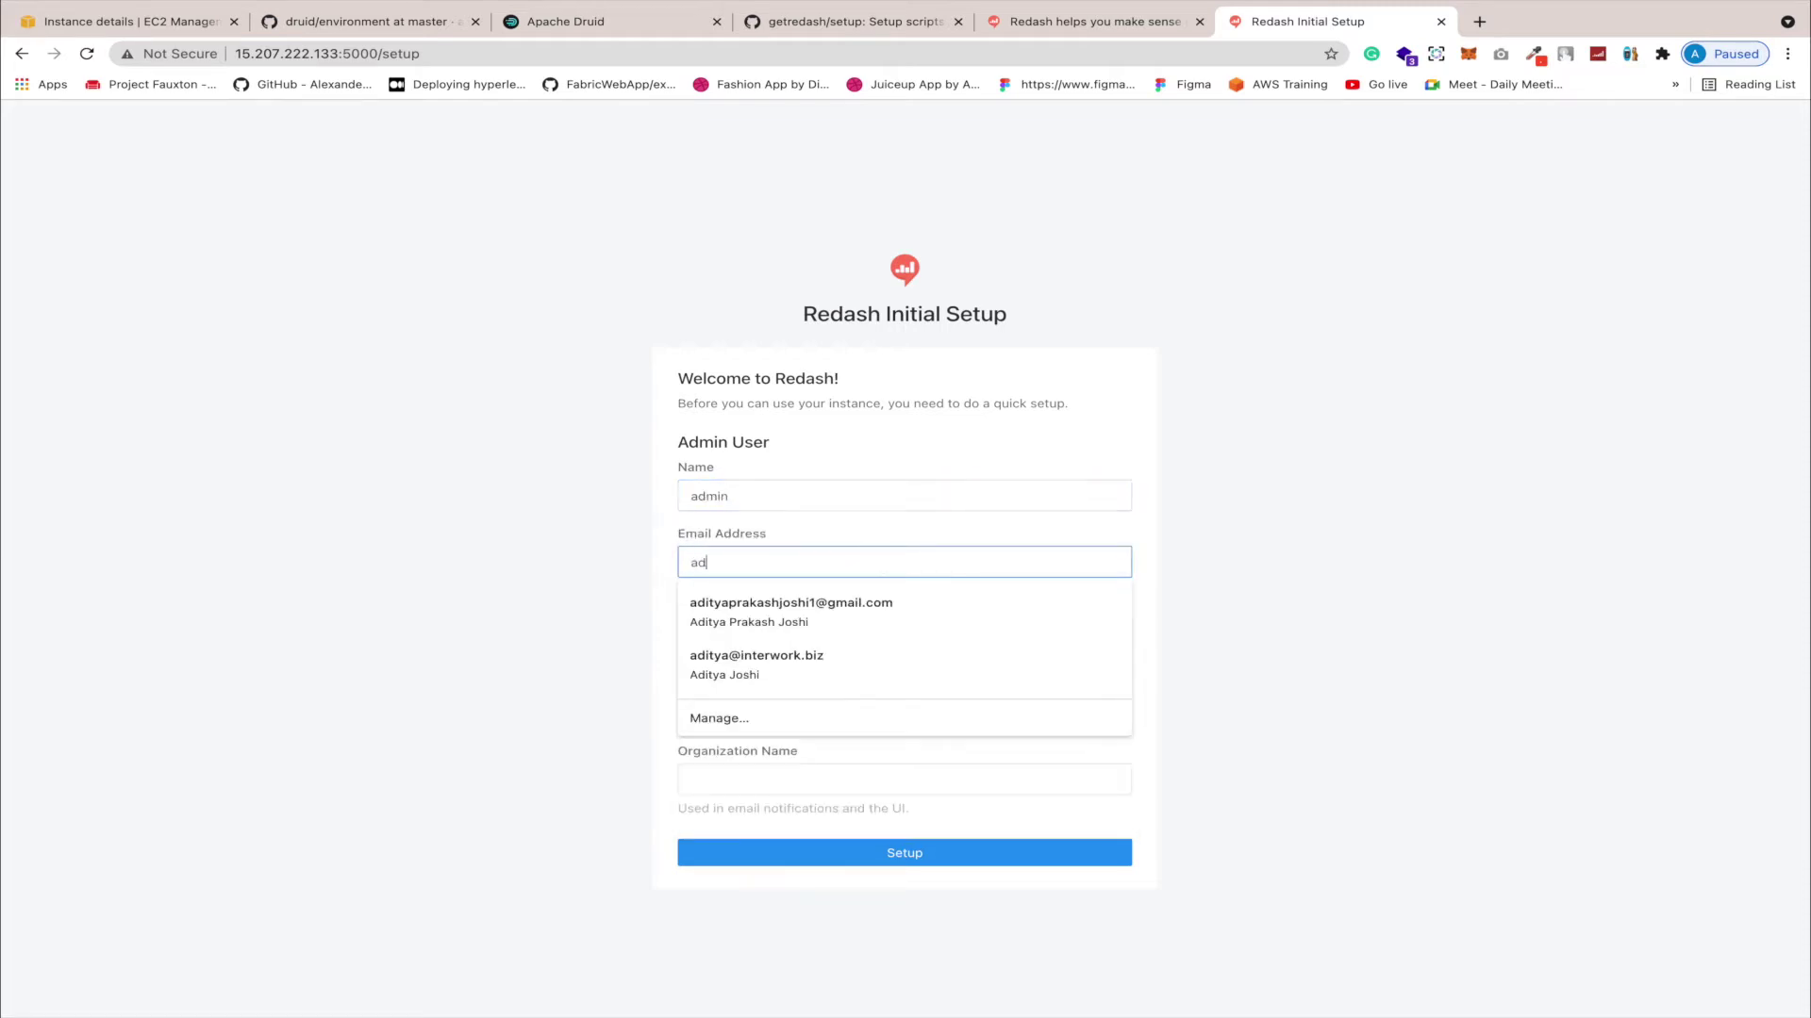
{"action": "type", "text": "min@admin"}
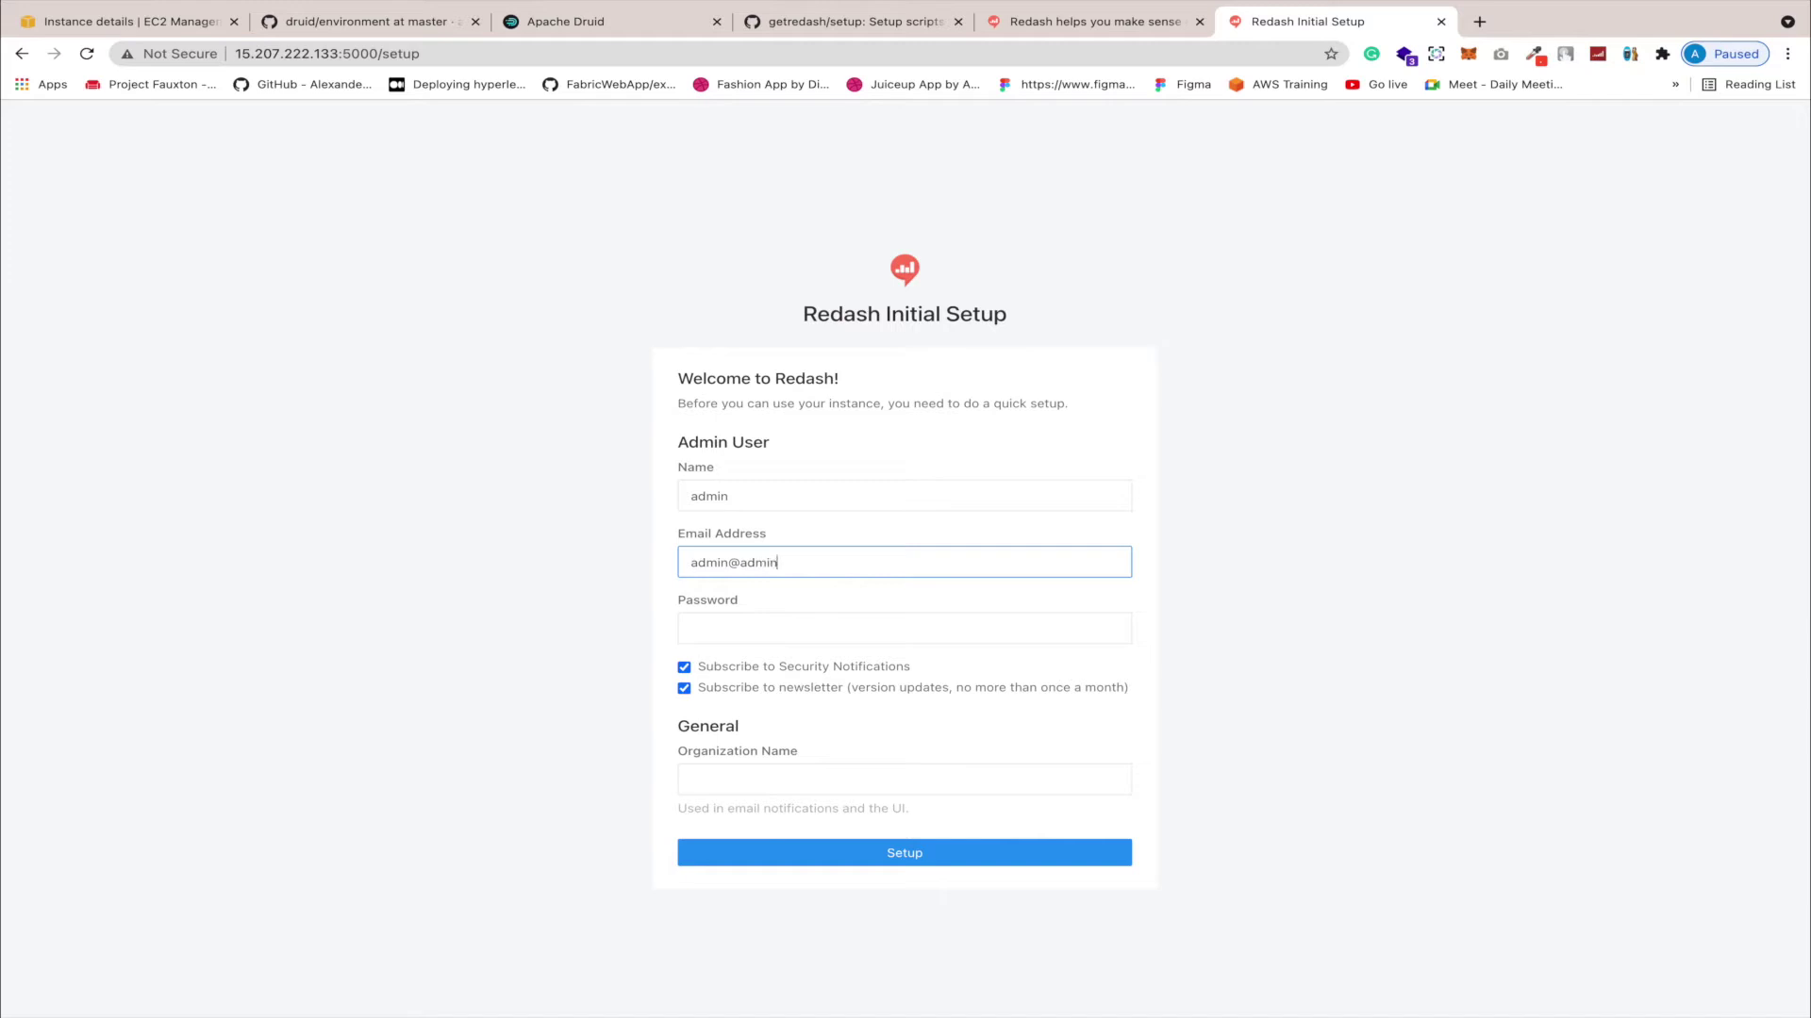
{"action": "type", "text": "ccom"}
{"action": "left_click", "coordinate": [847, 629]}
{"action": "type", "text": "a"}
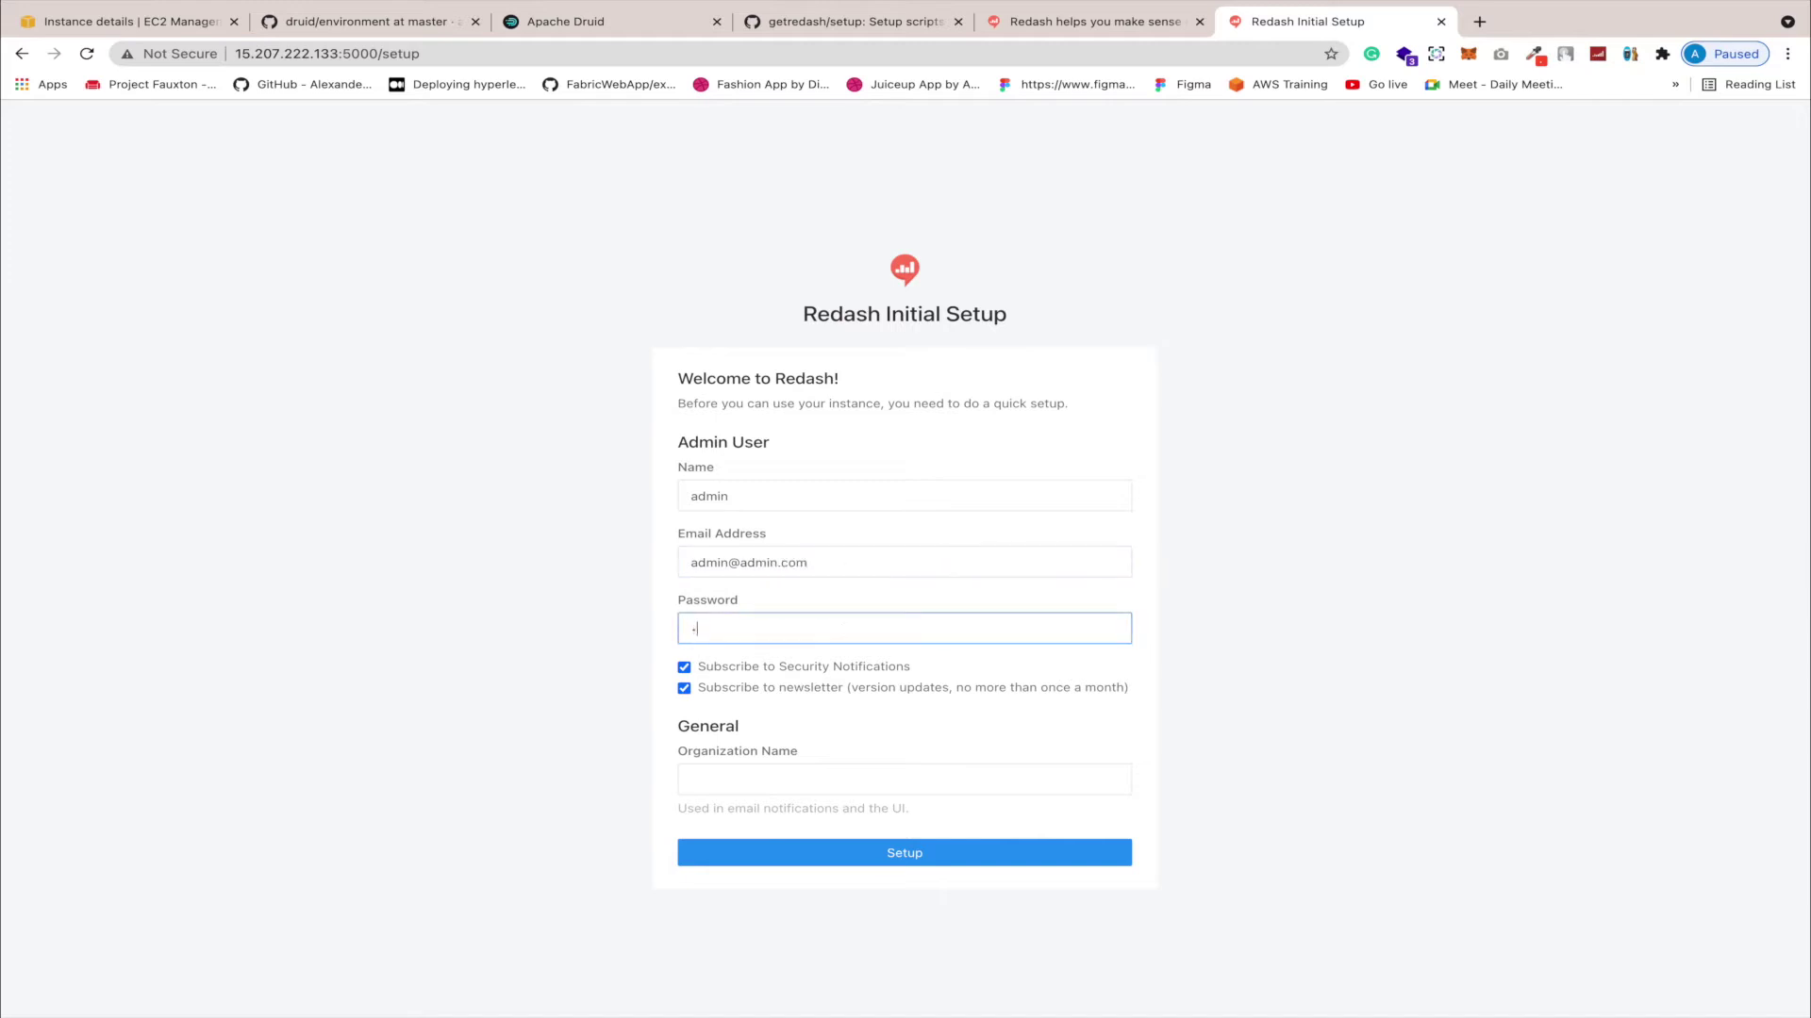
{"action": "type", "text": "dmin1"}
{"action": "left_click", "coordinate": [807, 778]}
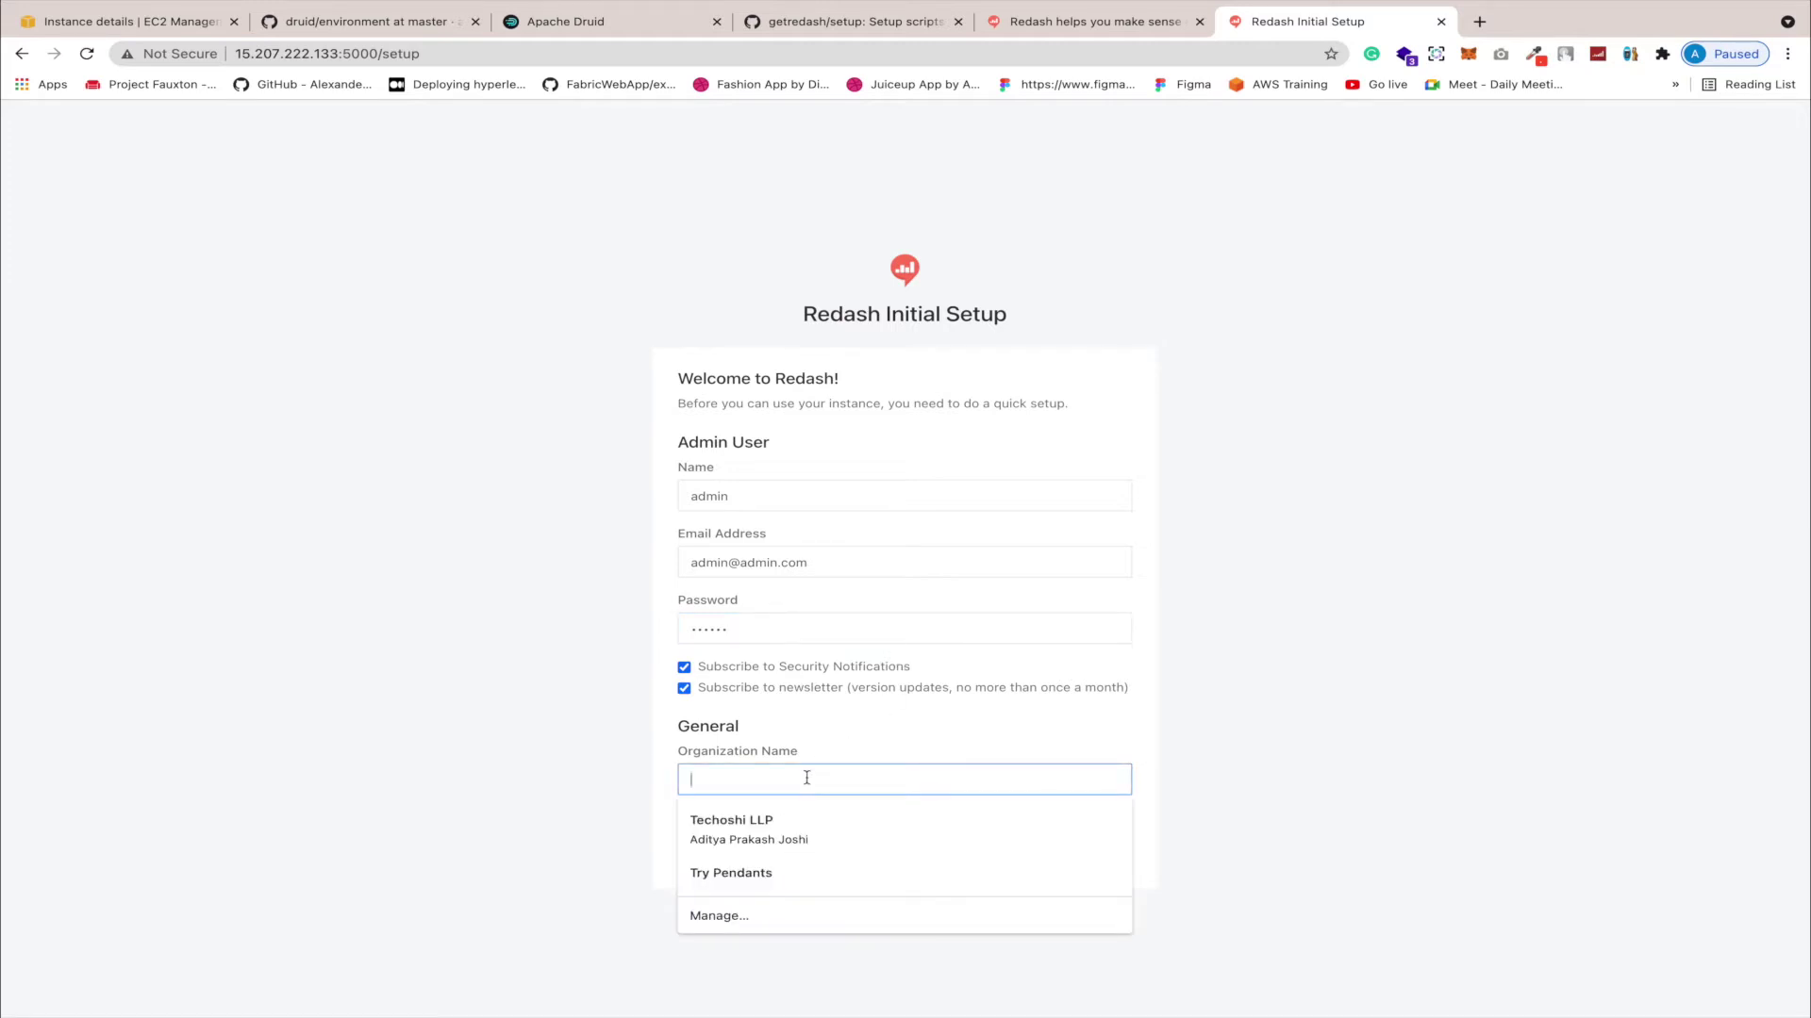
{"action": "type", "text": "Org"}
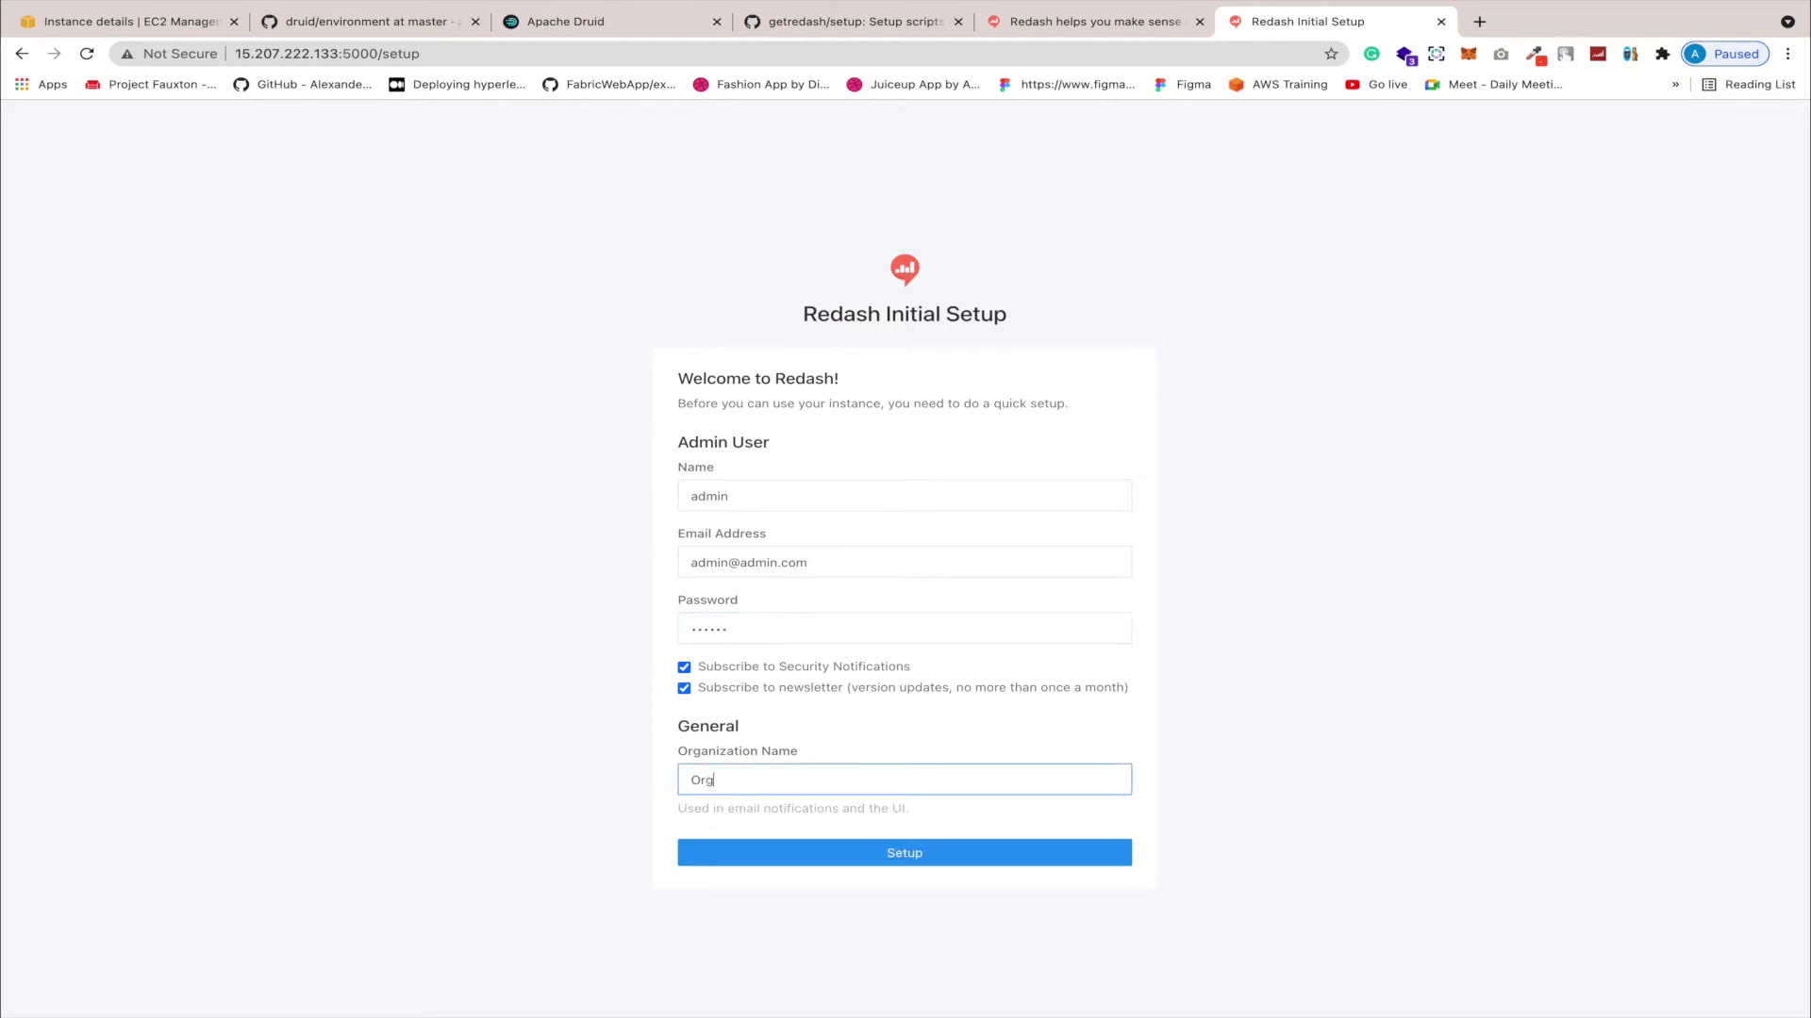
{"action": "left_click", "coordinate": [924, 853]}
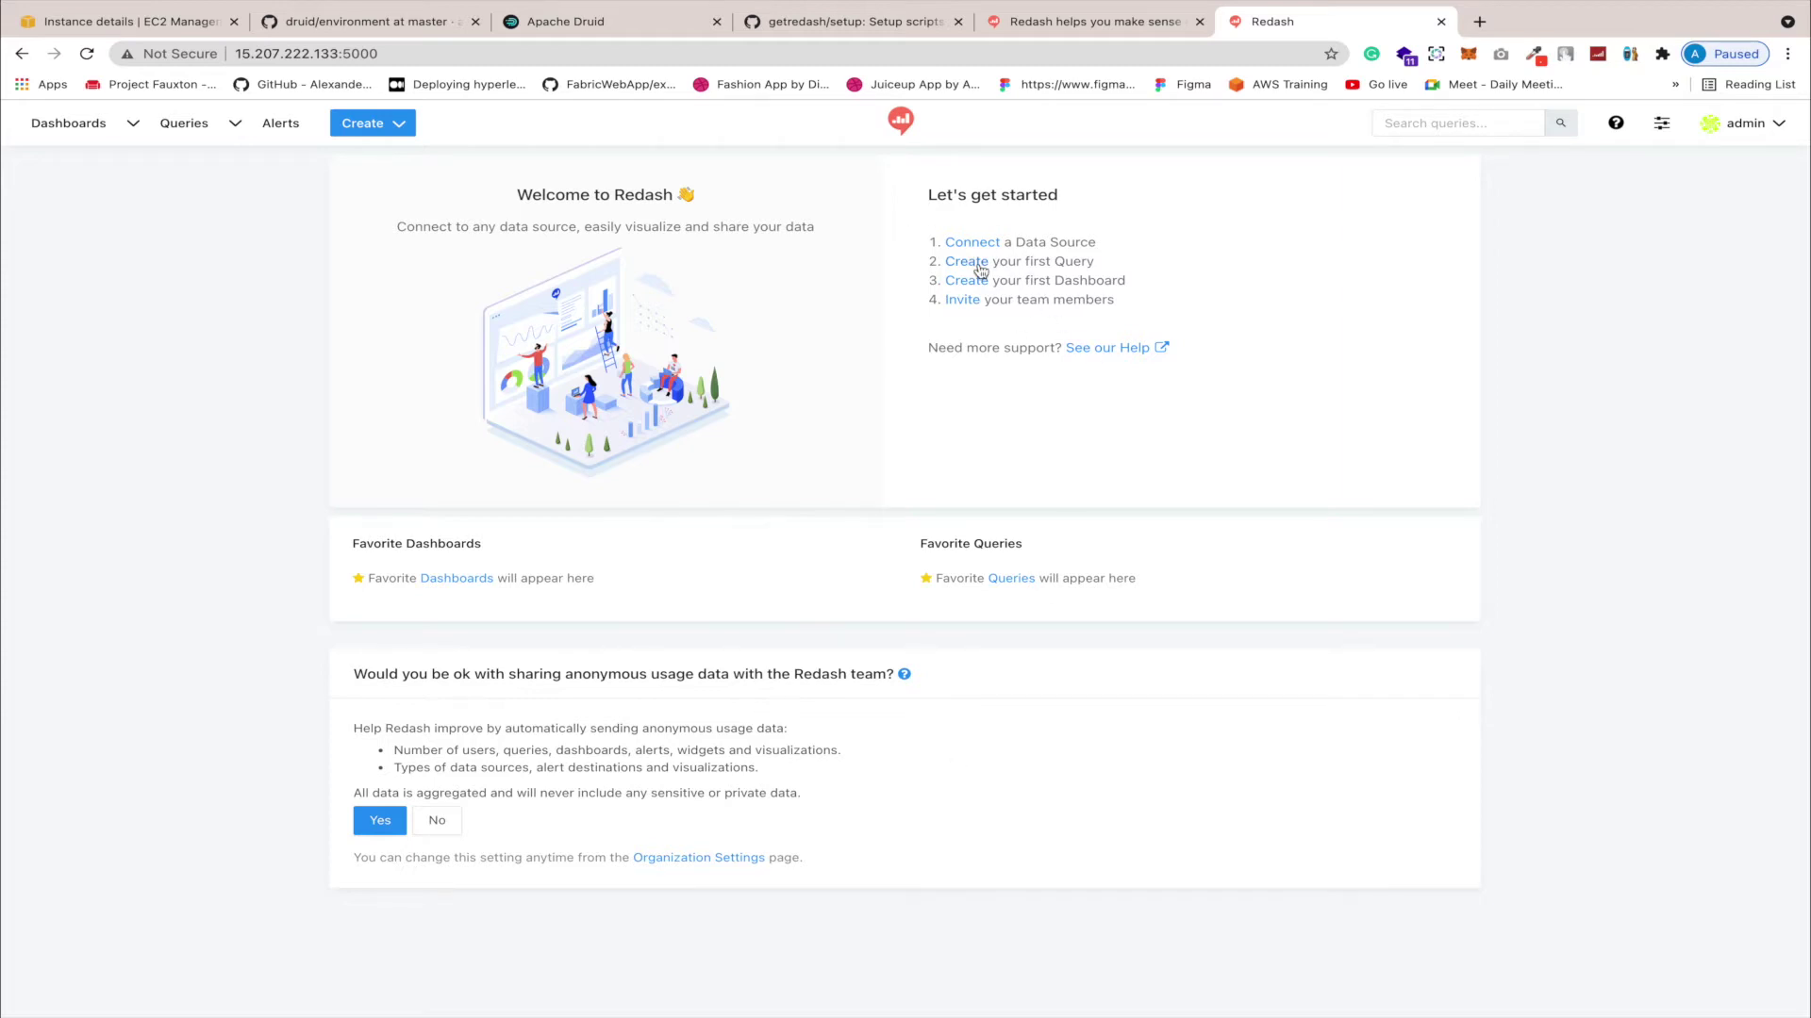
{"action": "left_click_drag", "start_coordinate": [1129, 283], "coordinate": [946, 245]}
{"action": "left_click_drag", "start_coordinate": [1124, 302], "coordinate": [950, 302]}
{"action": "left_click", "coordinate": [1185, 303]}
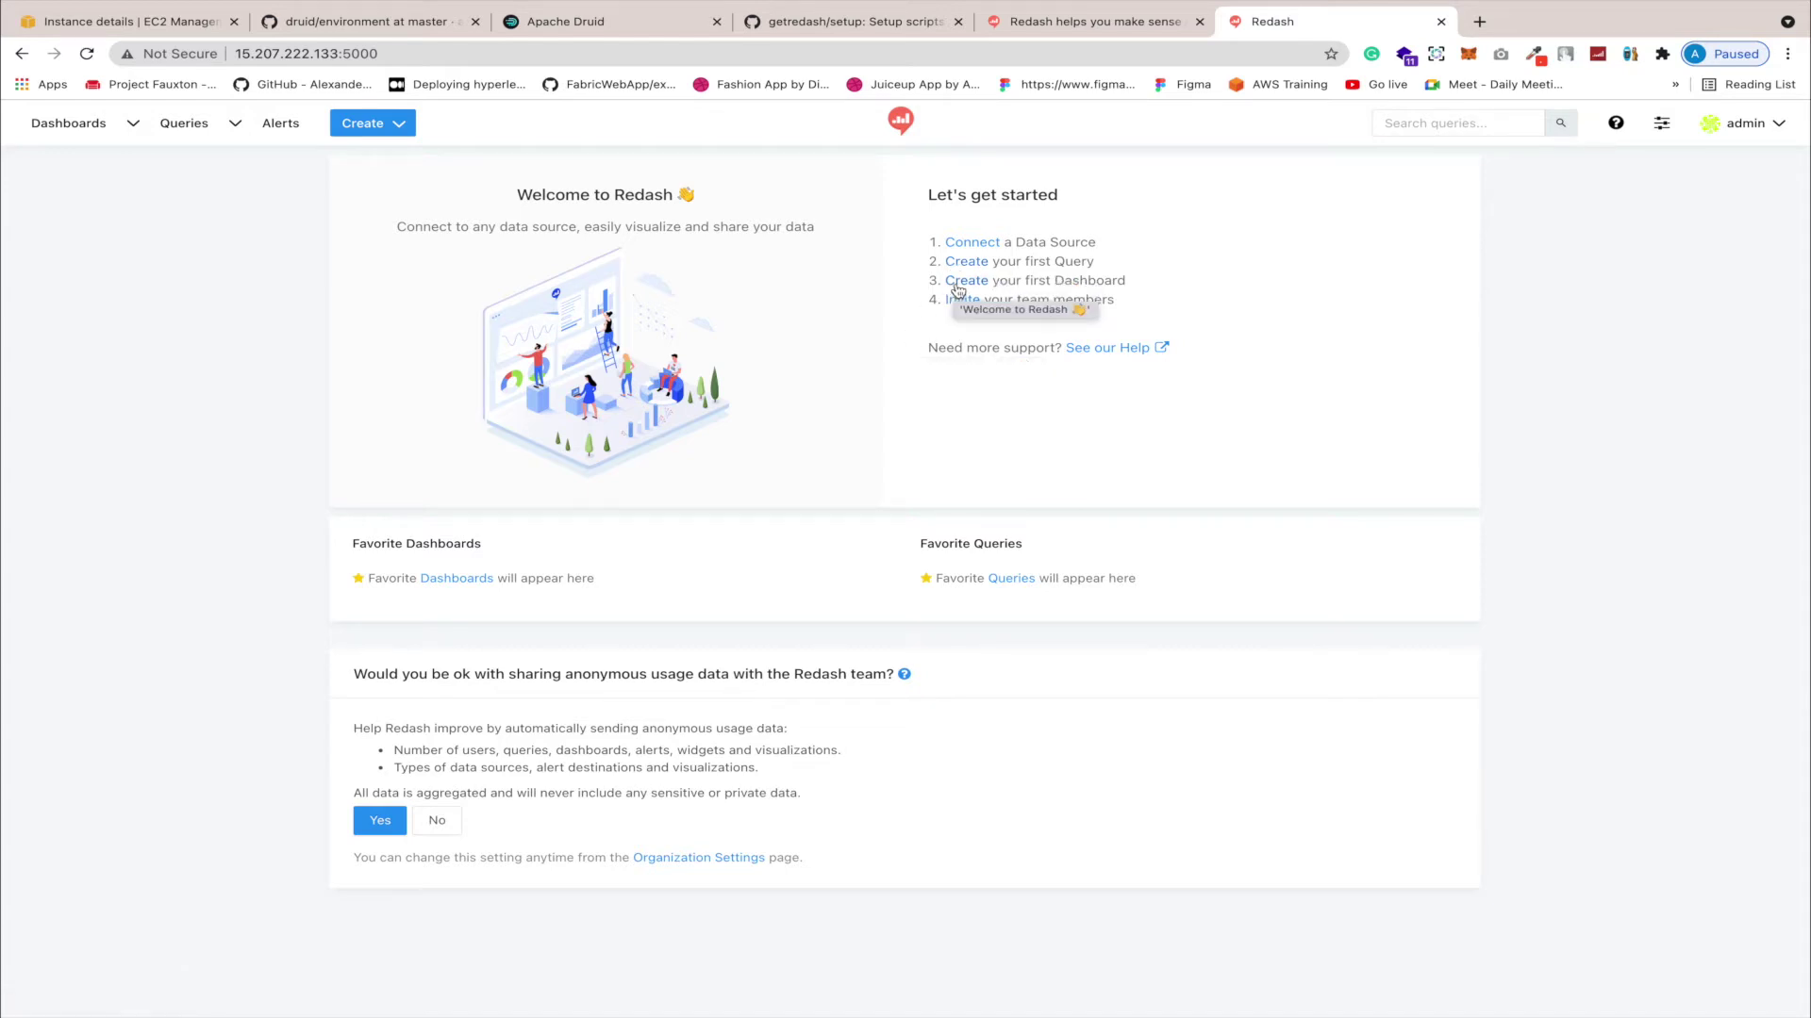
{"action": "left_click_drag", "start_coordinate": [957, 289], "coordinate": [986, 253]}
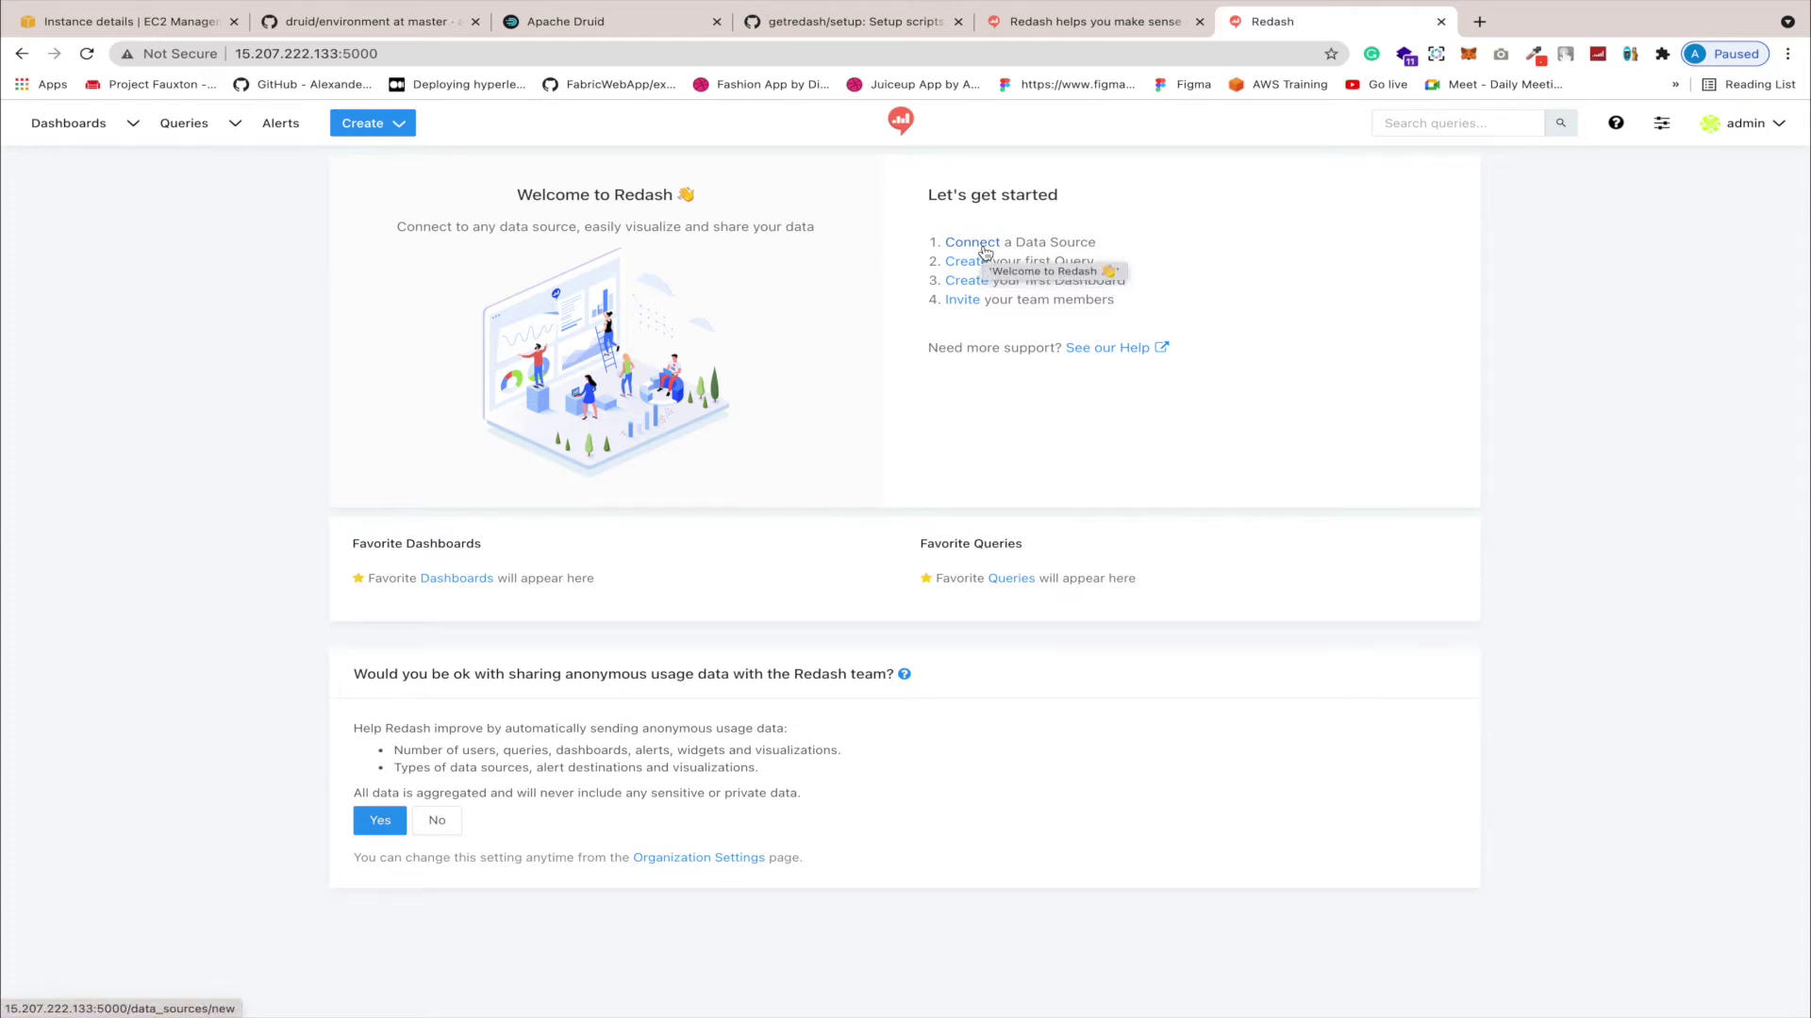
Step: Choose Connect a Data Source and browse the list of data source types
{"action": "left_click_drag", "start_coordinate": [986, 253], "coordinate": [985, 253]}
{"action": "left_click", "coordinate": [981, 245]}
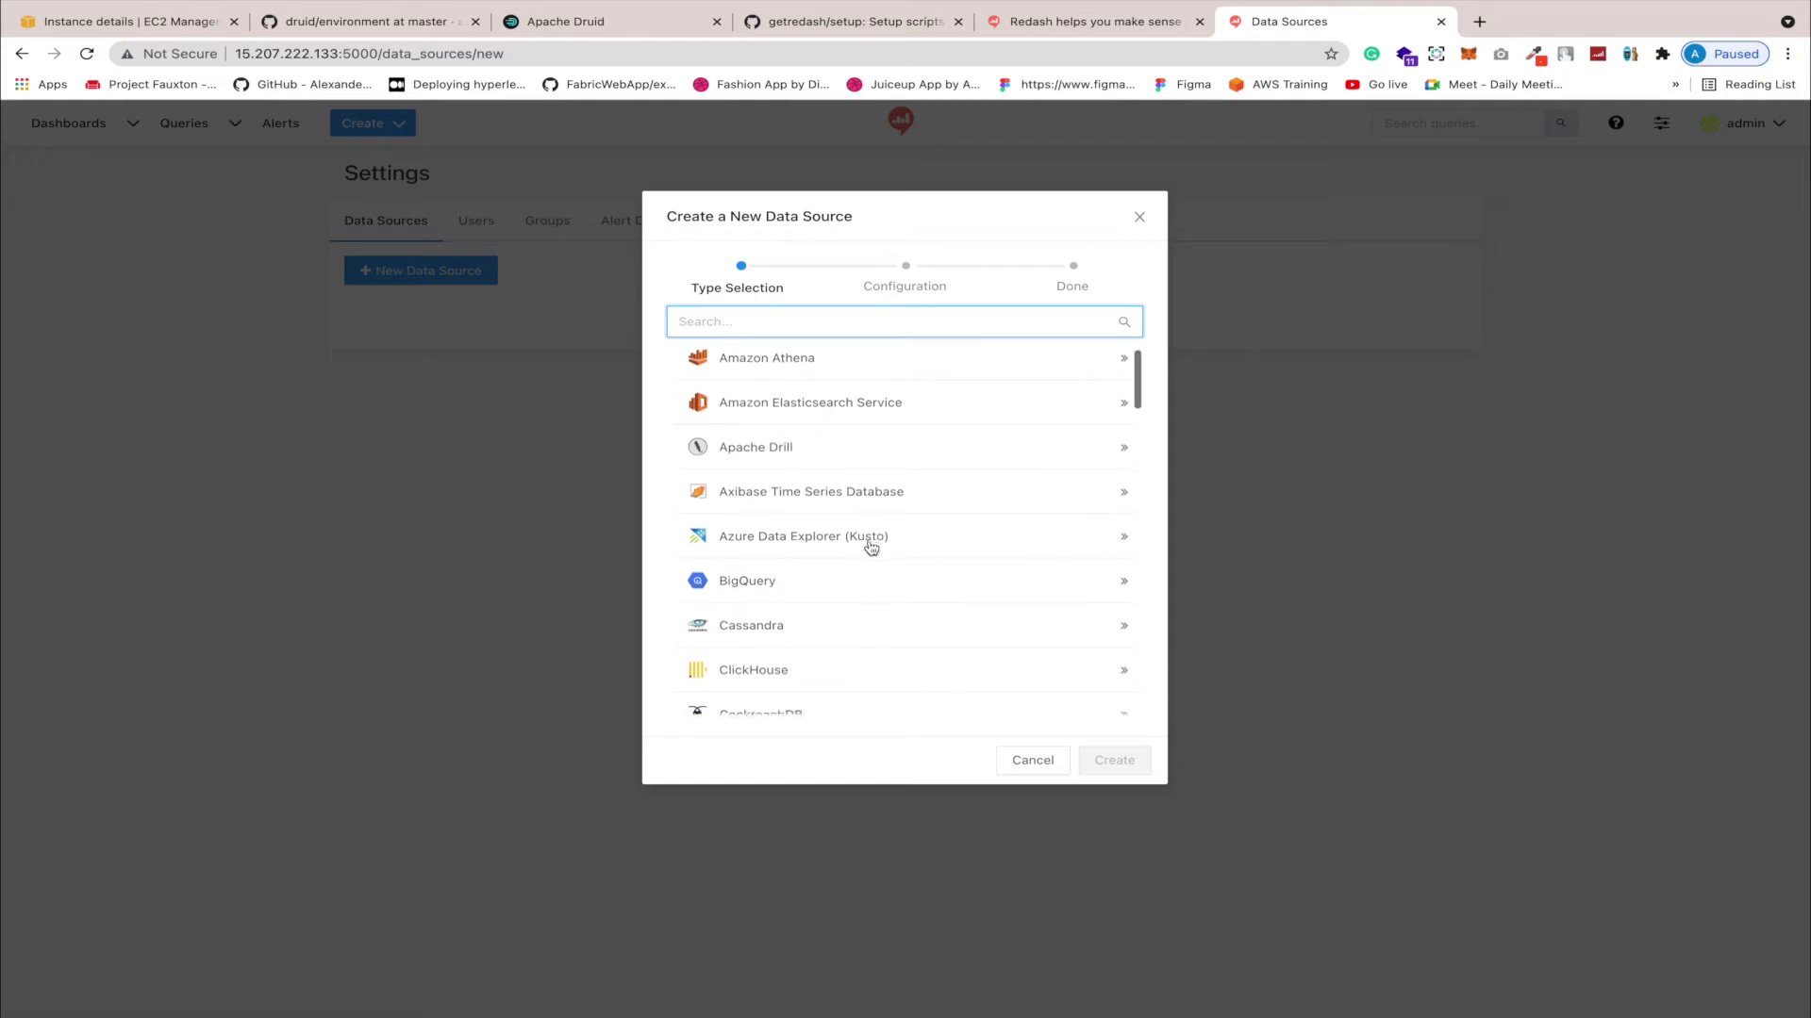
{"action": "scroll", "coordinate": [877, 556], "scroll_direction": "down", "scroll_amount": 1}
{"action": "scroll", "coordinate": [880, 565], "scroll_direction": "up", "scroll_amount": 1}
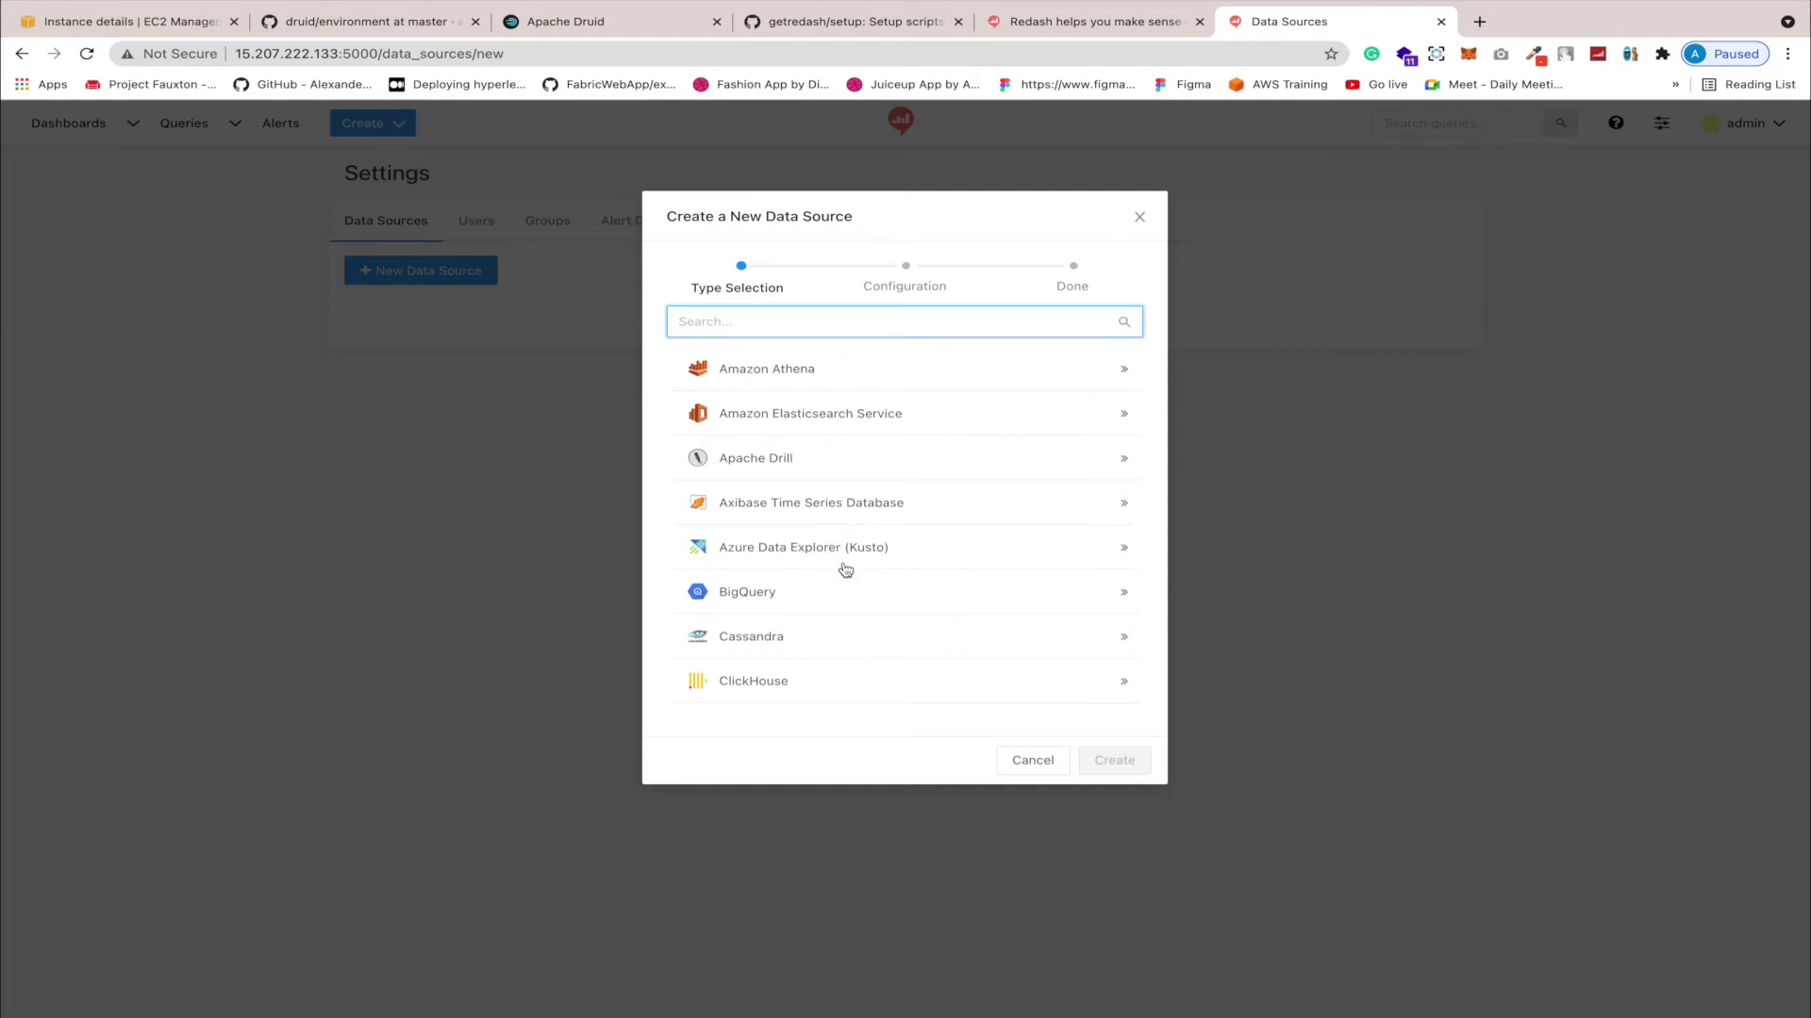
{"action": "scroll", "coordinate": [844, 570], "scroll_direction": "down", "scroll_amount": 1}
{"action": "scroll", "coordinate": [826, 569], "scroll_direction": "down", "scroll_amount": 1}
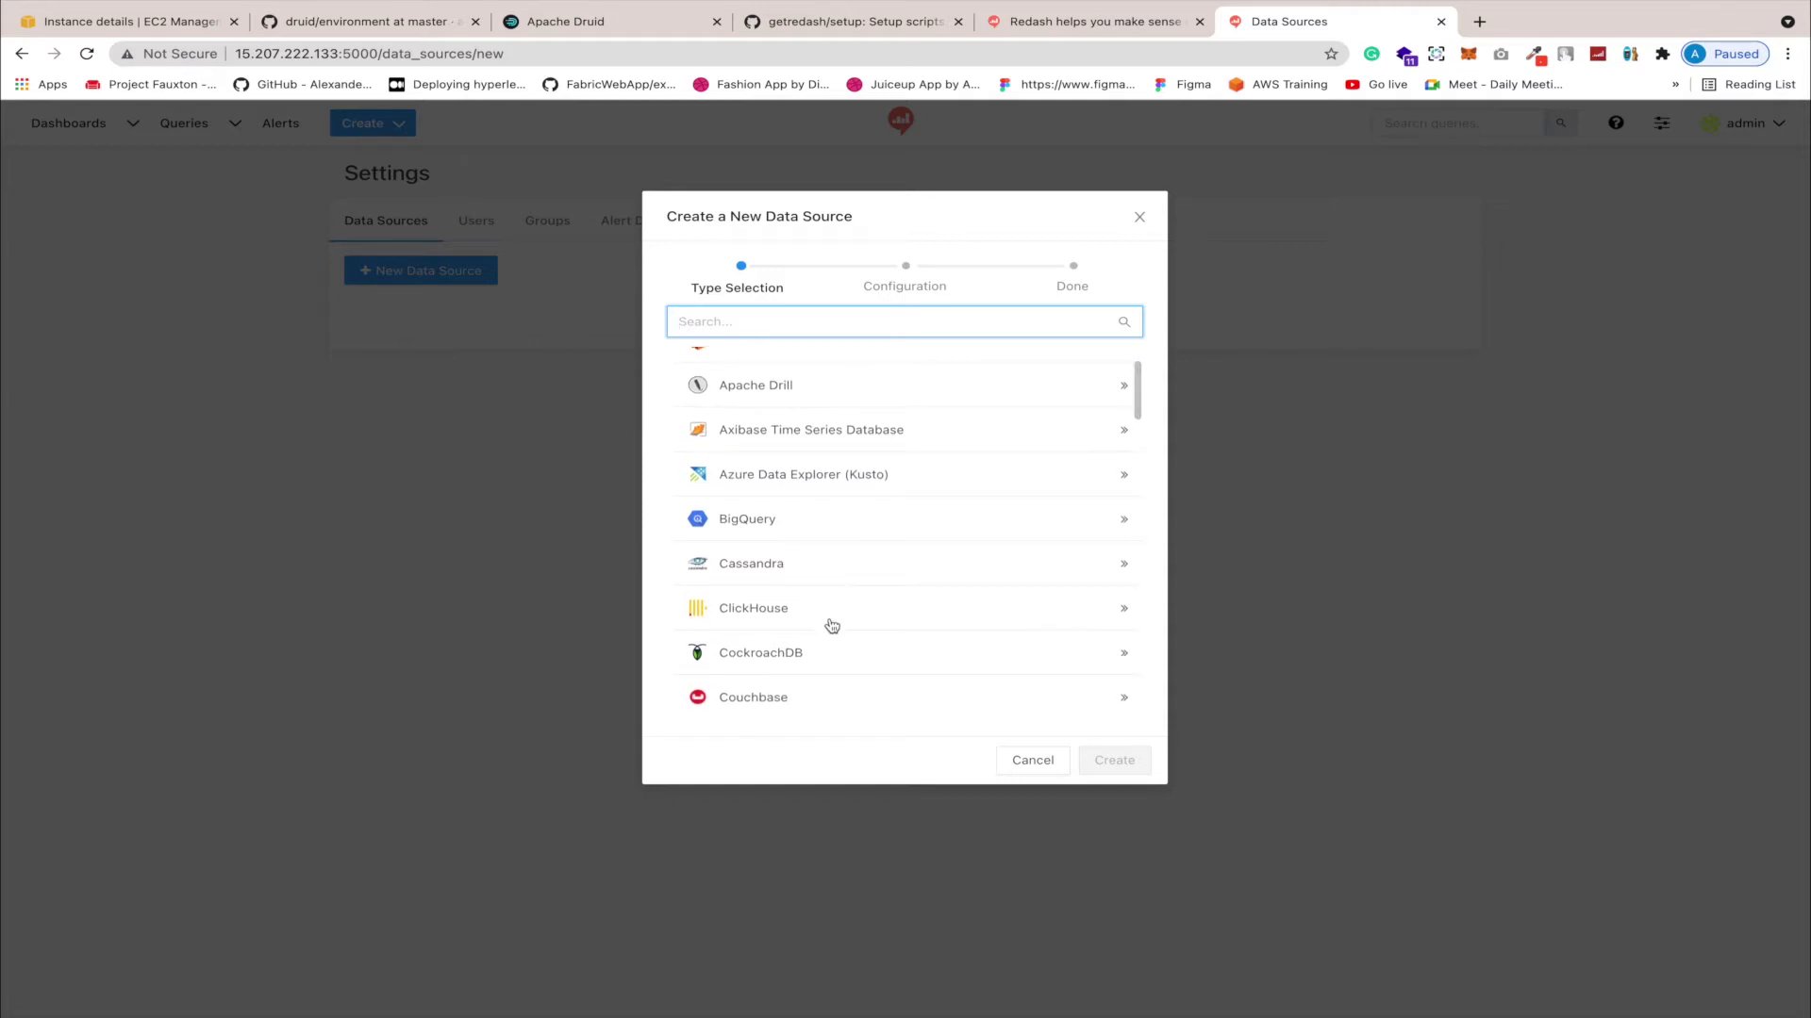
{"action": "scroll", "coordinate": [830, 625], "scroll_direction": "down", "scroll_amount": 1}
{"action": "scroll", "coordinate": [829, 568], "scroll_direction": "down", "scroll_amount": 2}
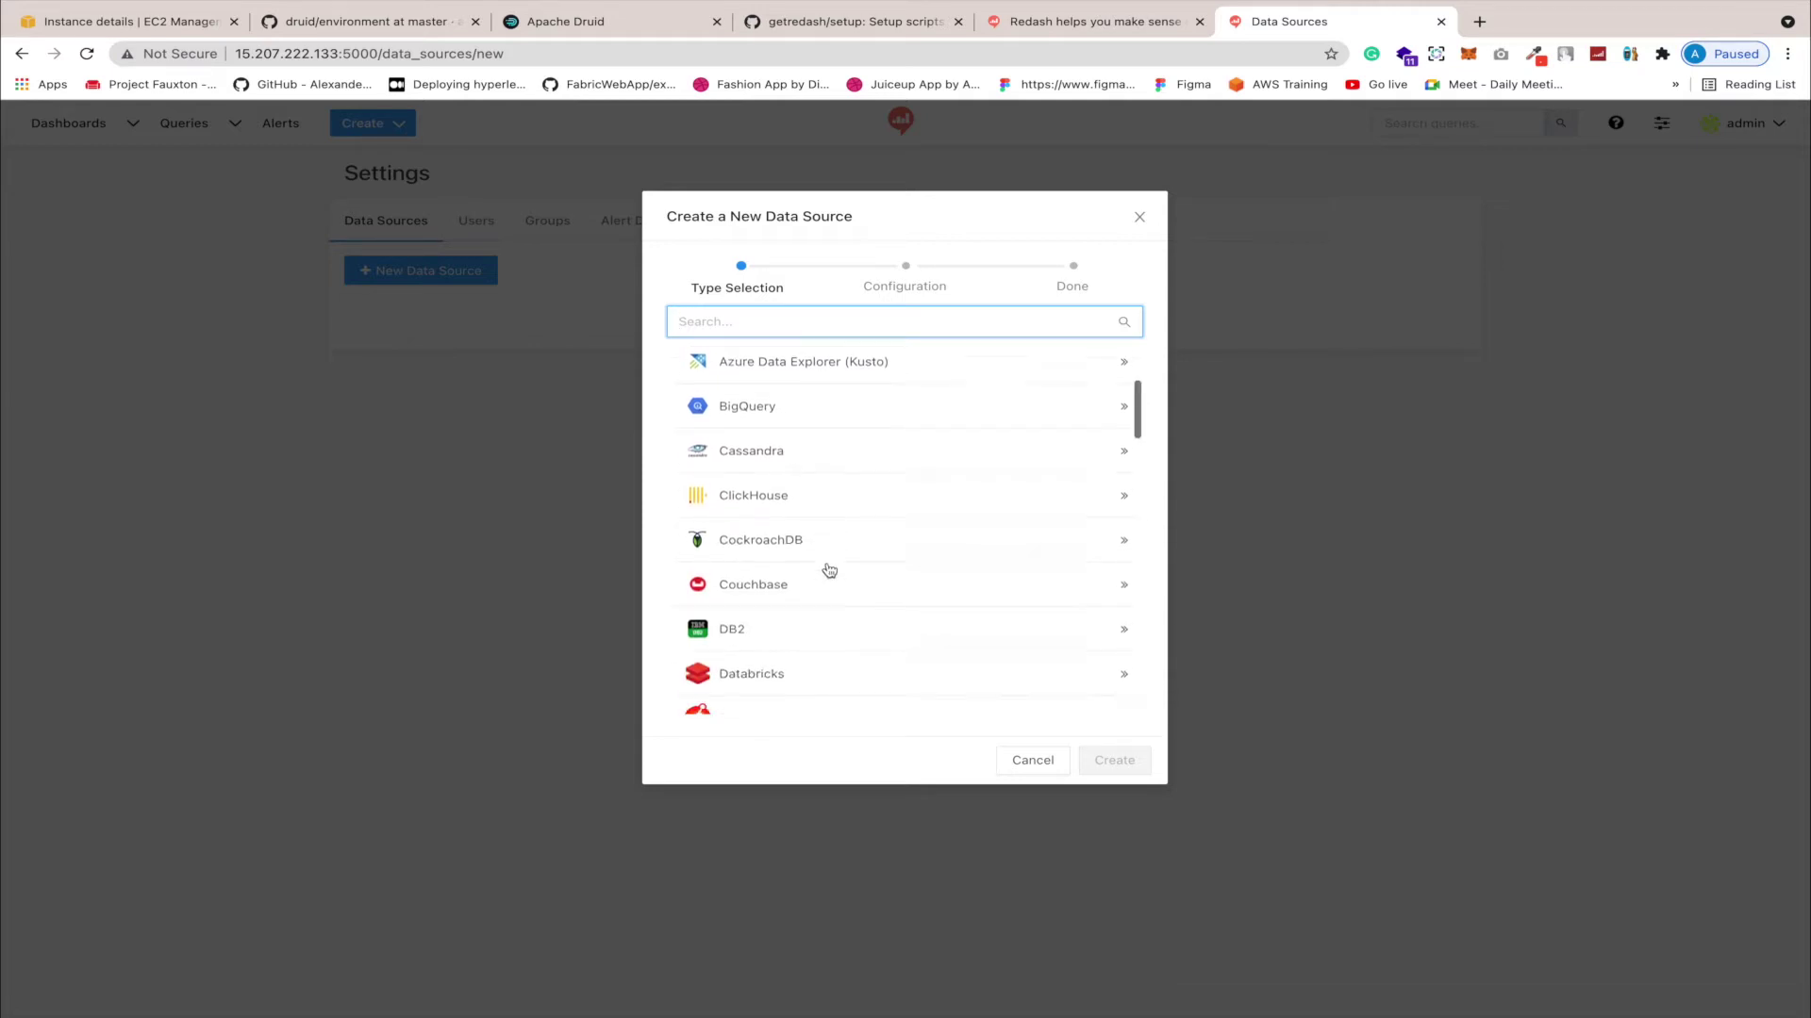
{"action": "scroll", "coordinate": [828, 570], "scroll_direction": "down", "scroll_amount": 3}
{"action": "scroll", "coordinate": [829, 569], "scroll_direction": "down", "scroll_amount": 1}
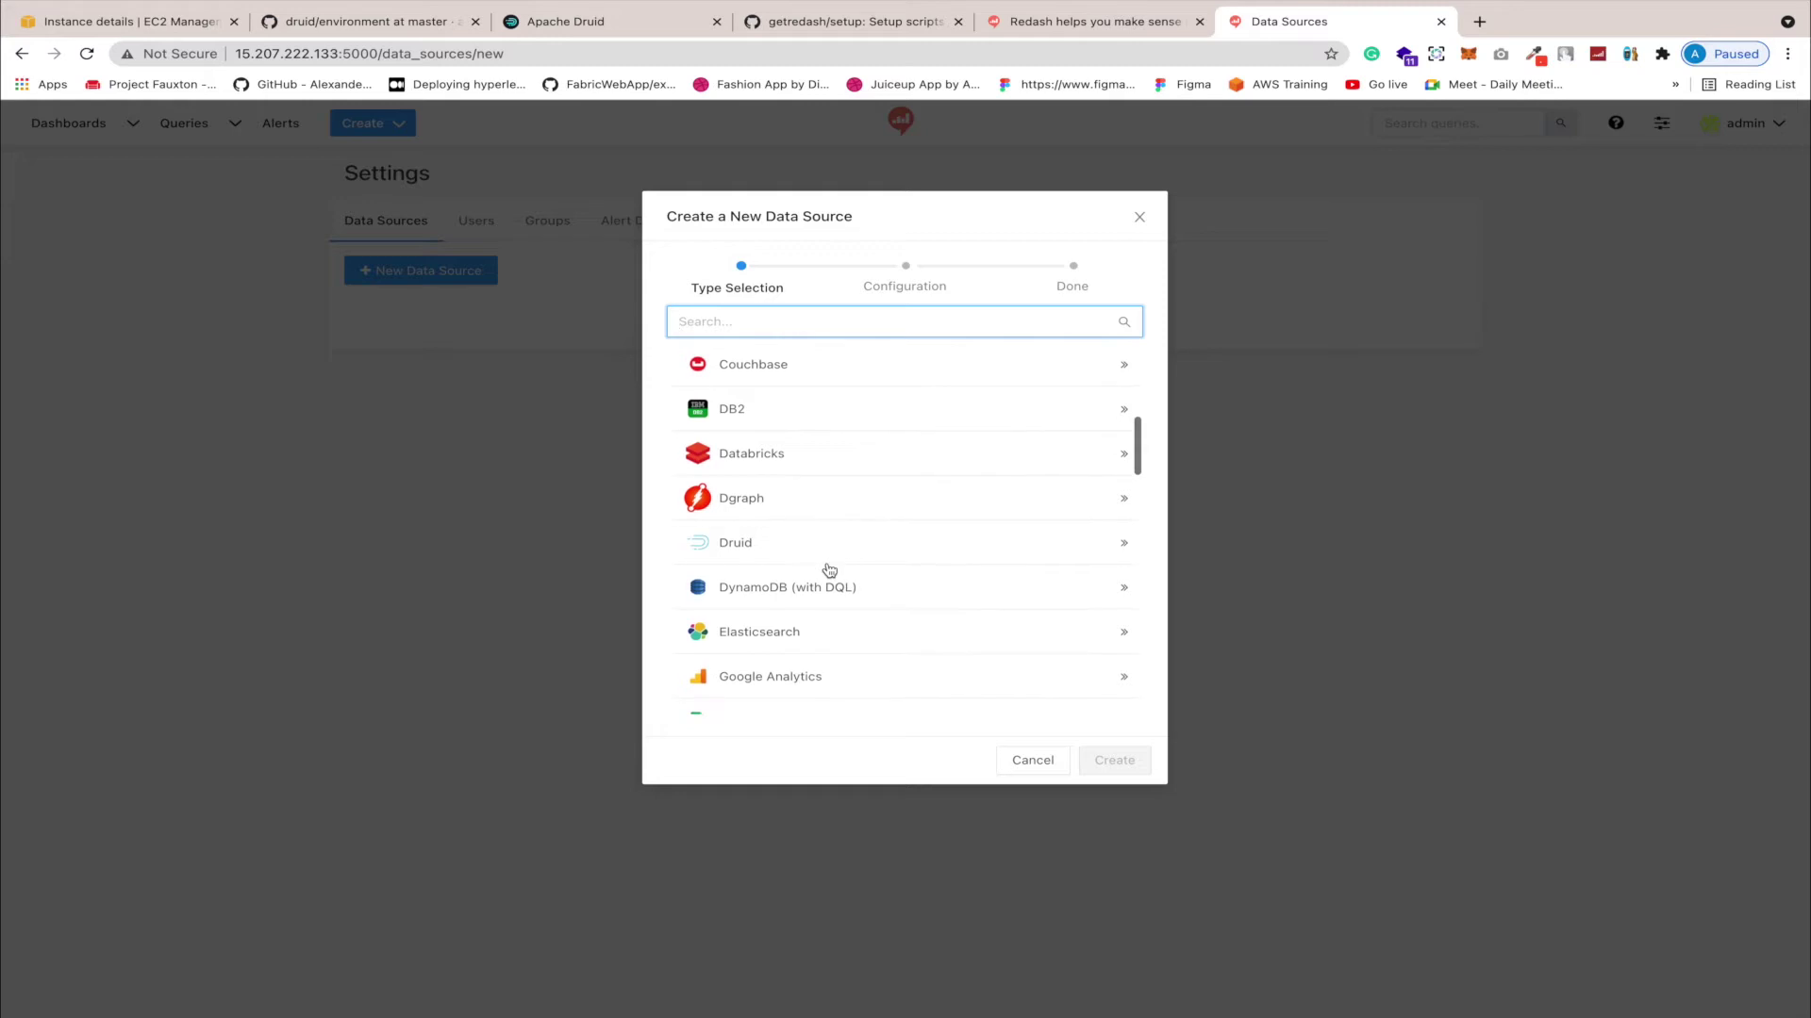
{"action": "scroll", "coordinate": [829, 569], "scroll_direction": "down", "scroll_amount": 2}
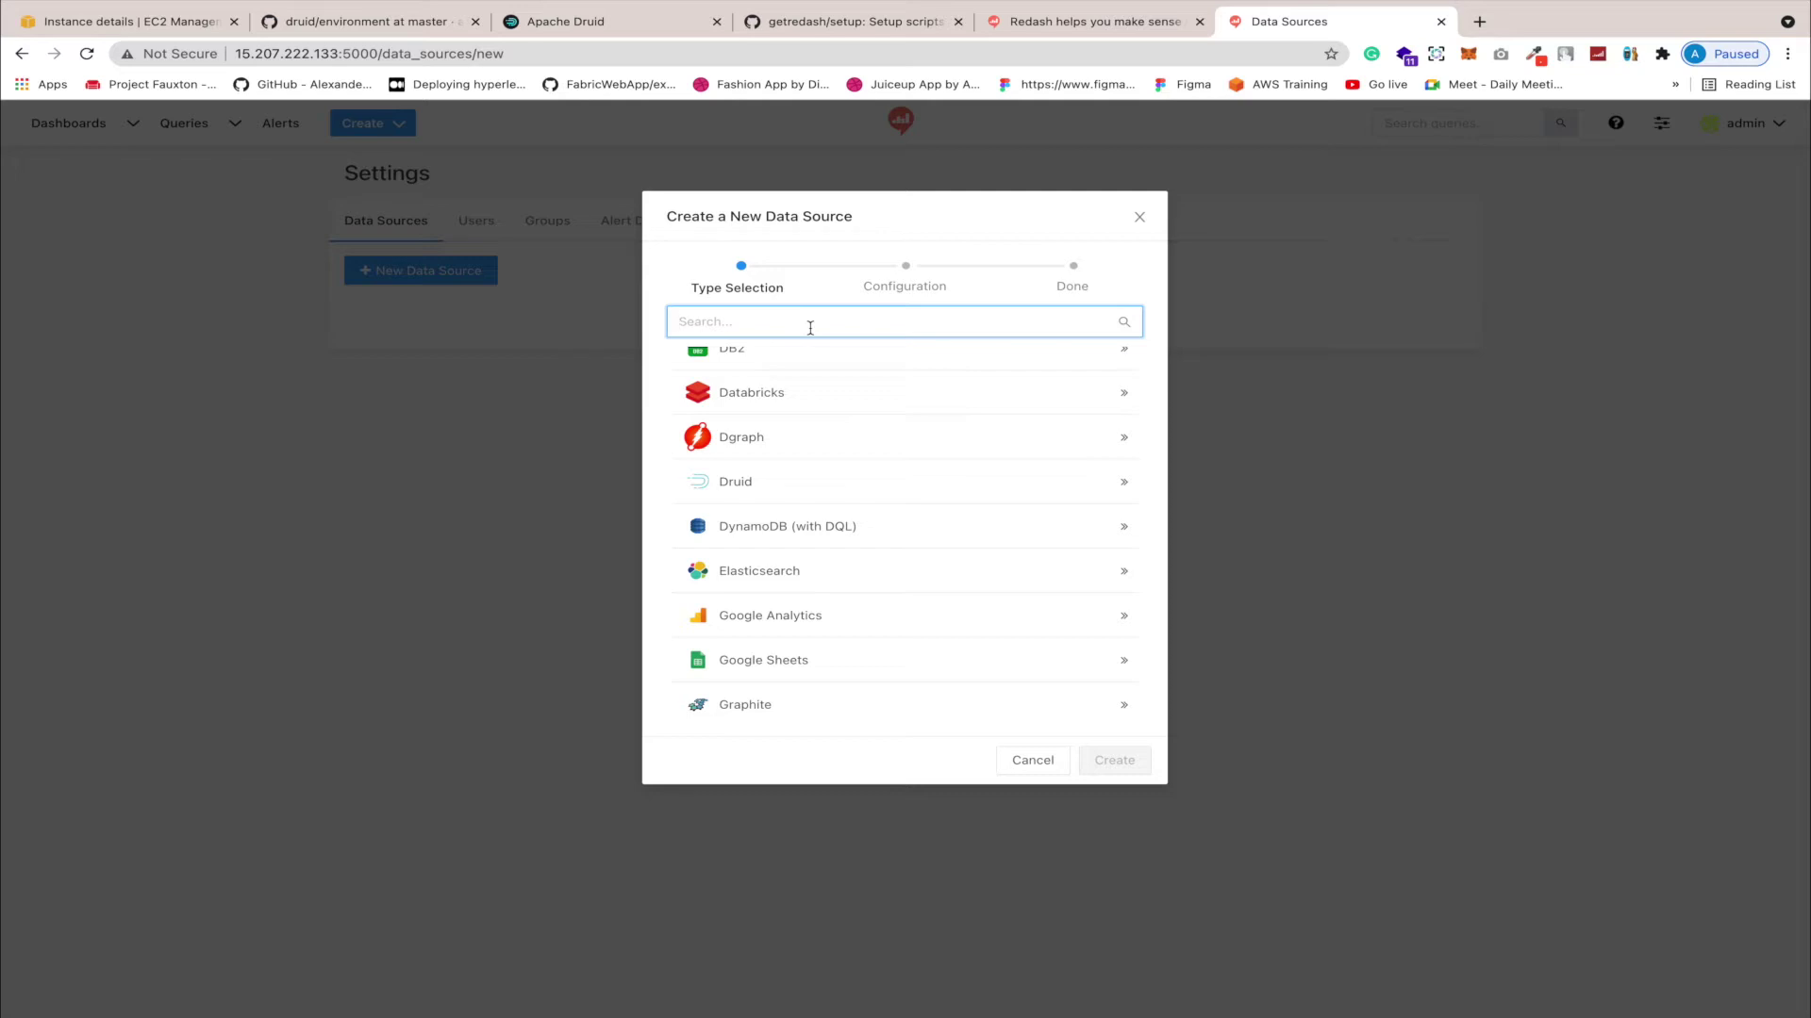
Step: Pick Druid as the type, name it kafka-druid-redash, and set scheme http
{"action": "type", "text": "dr"}
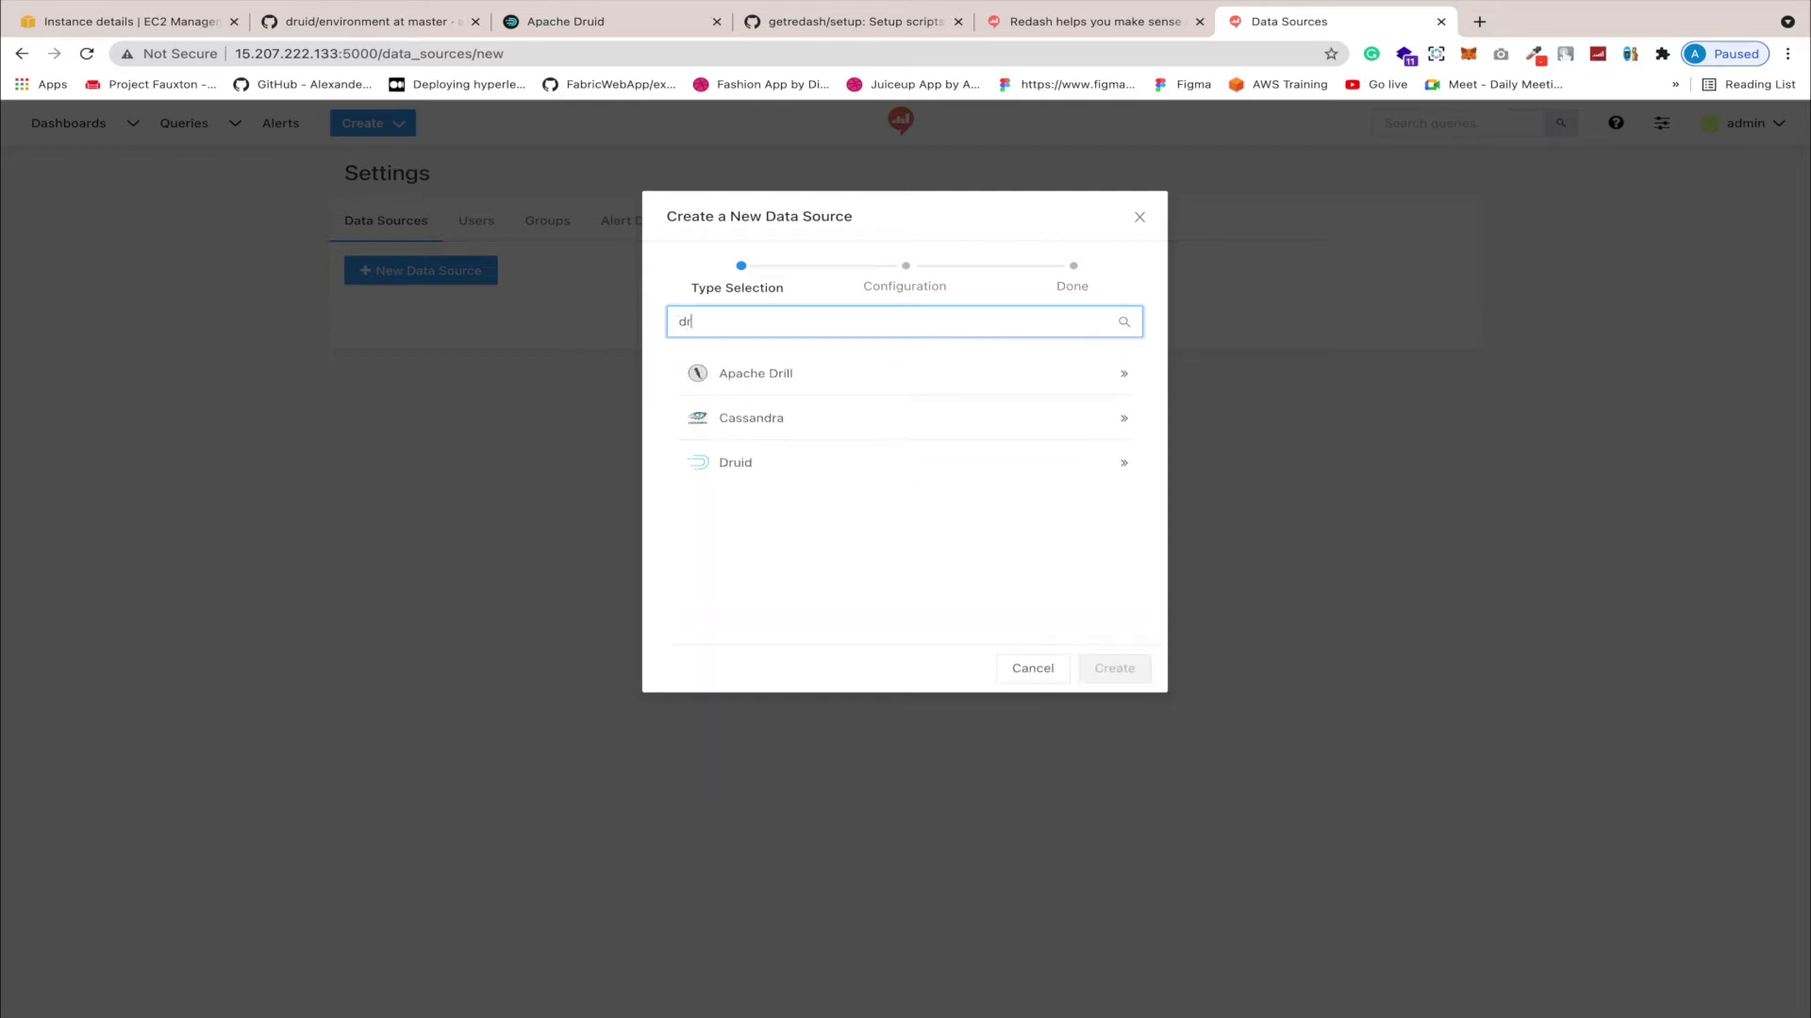
{"action": "left_click", "coordinate": [760, 472]}
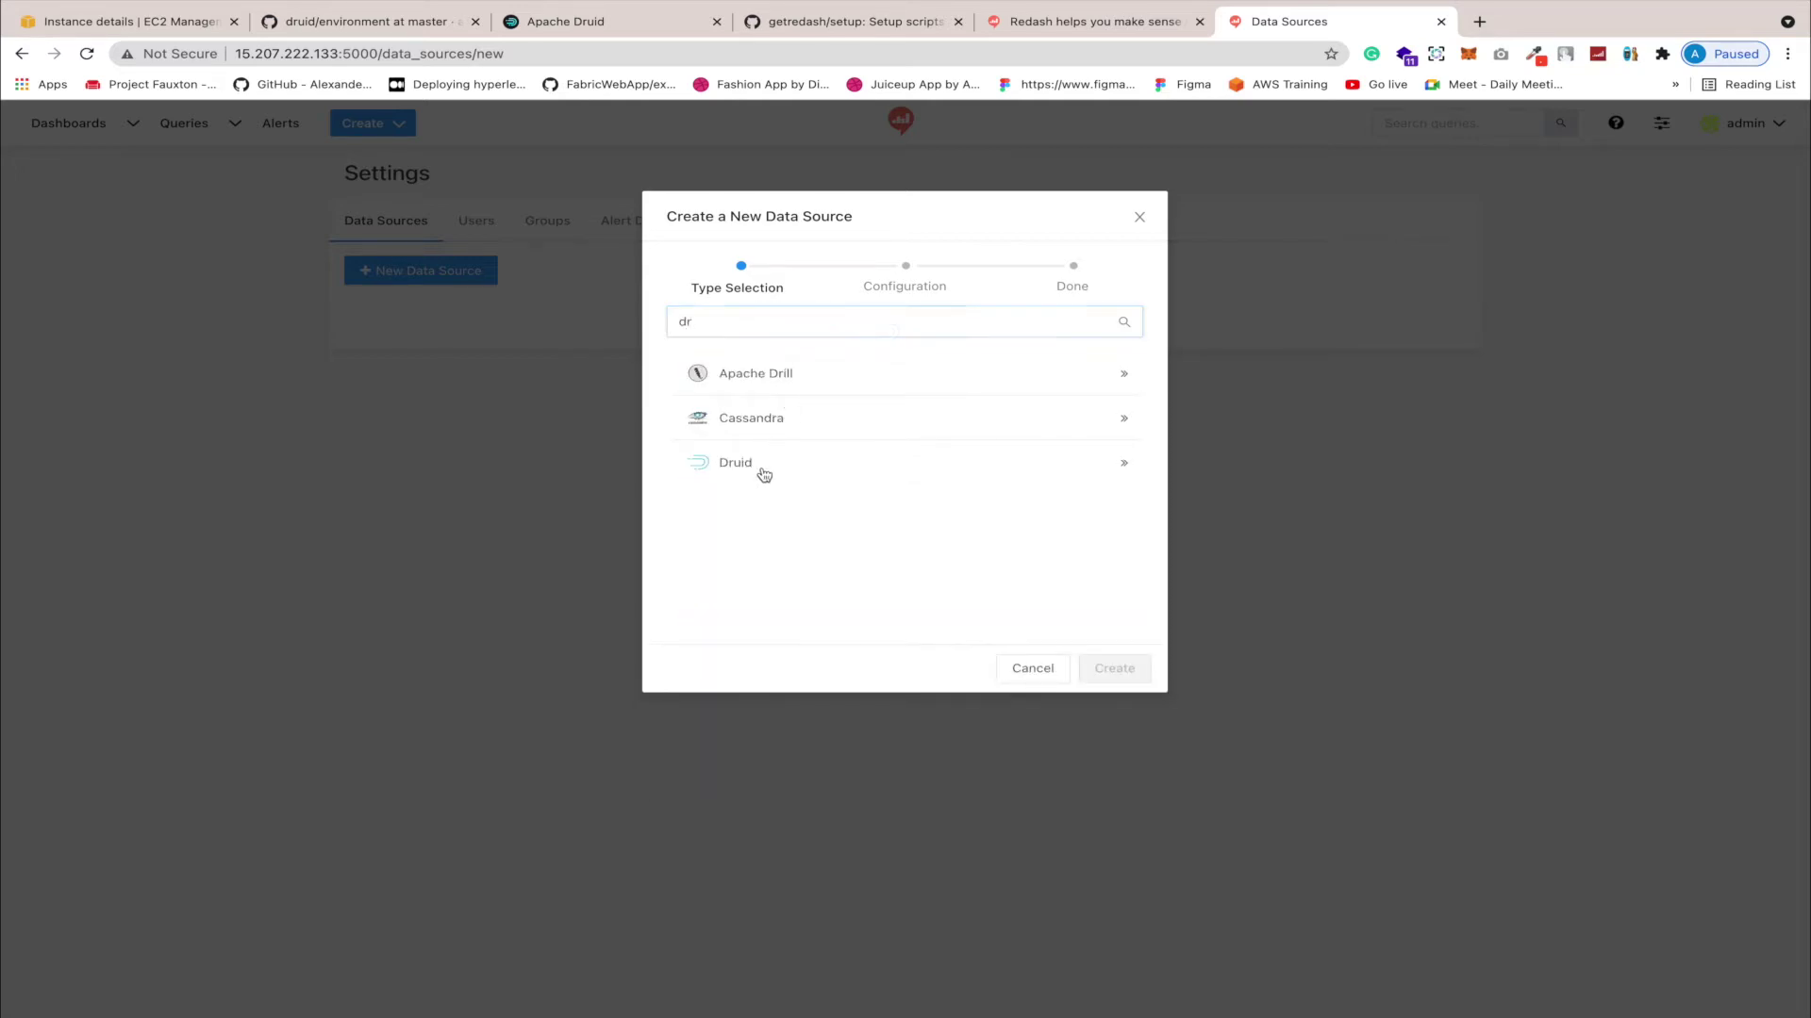
{"action": "left_click", "coordinate": [795, 401]}
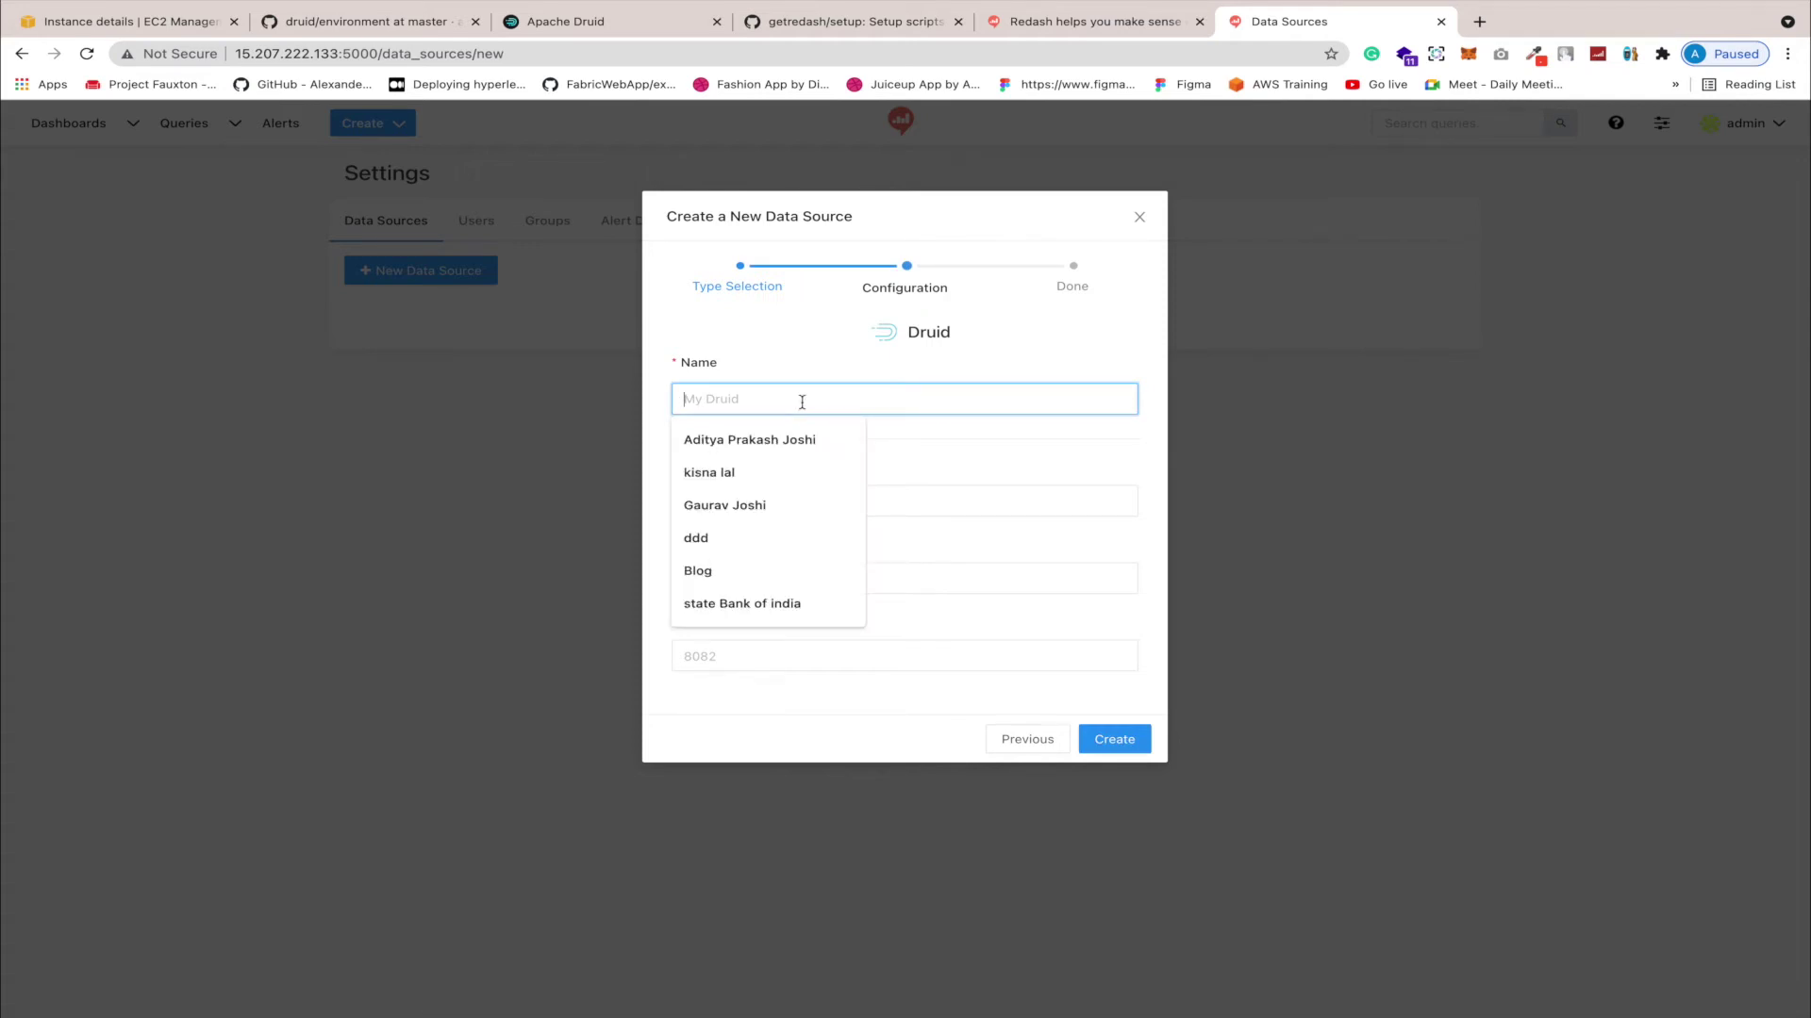
{"action": "type", "text": "My"}
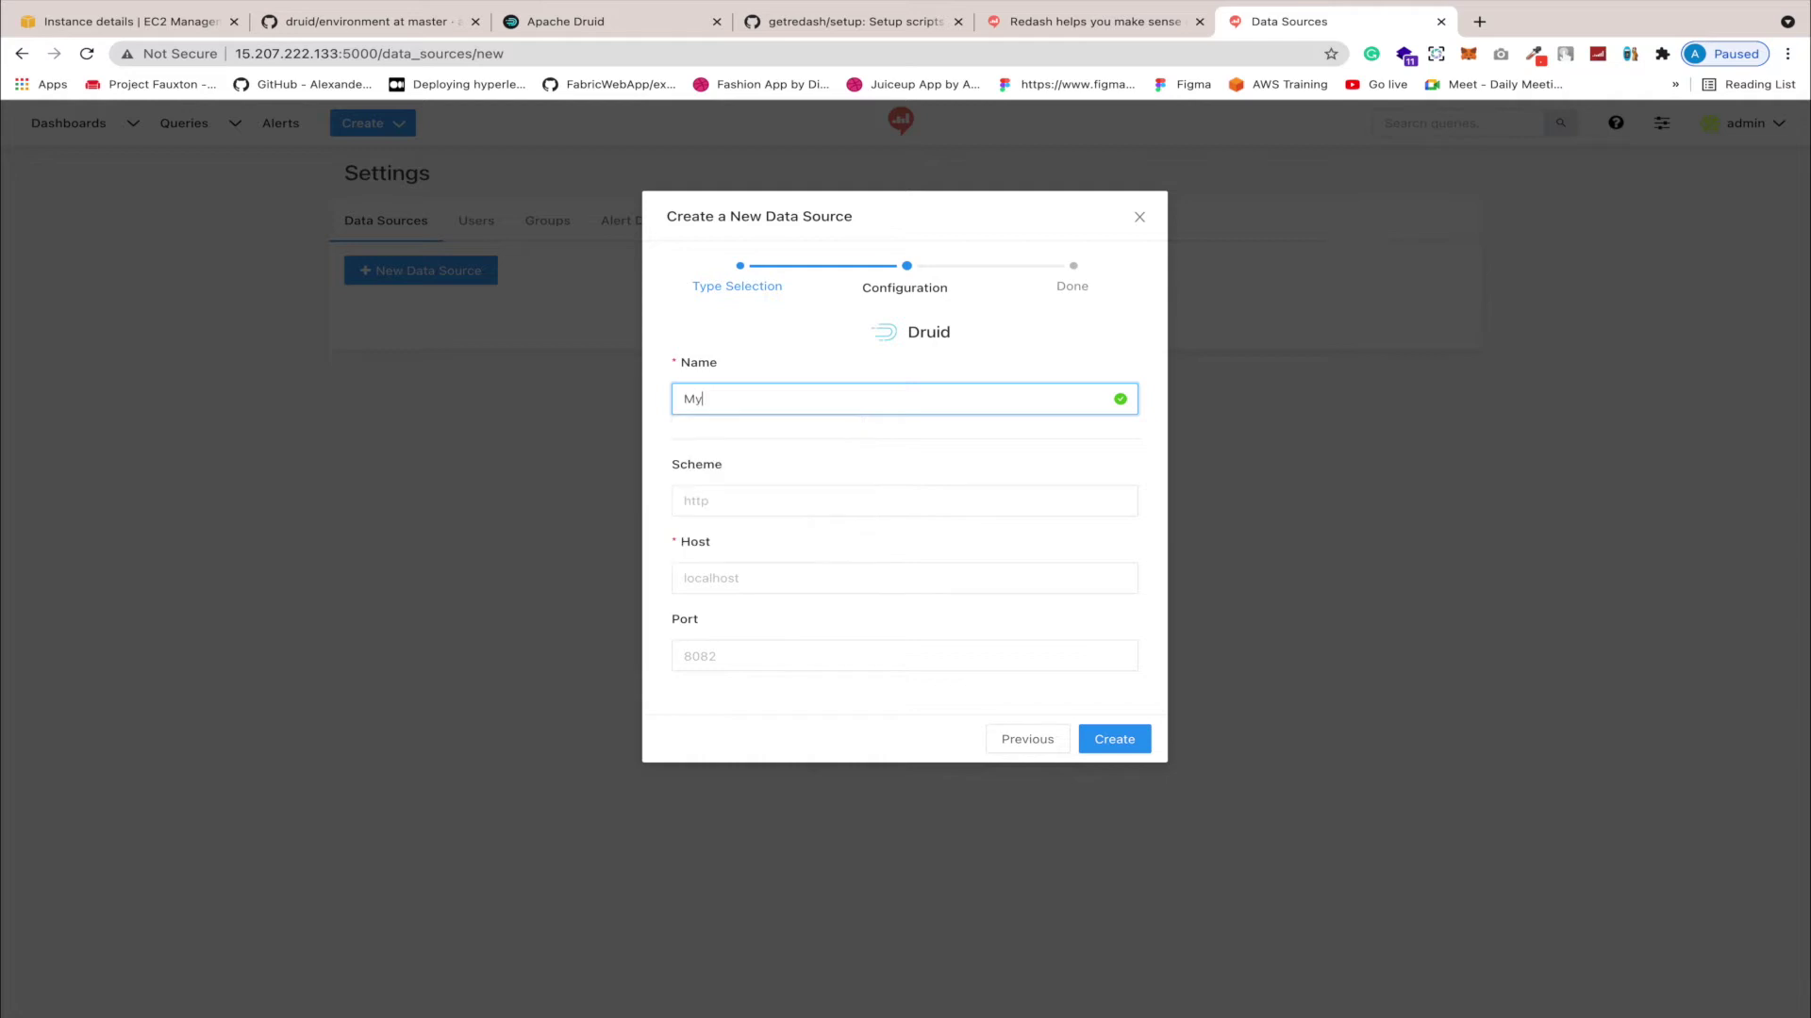
{"action": "key", "text": "BackSpace"}
{"action": "key", "text": "BackSpace"}
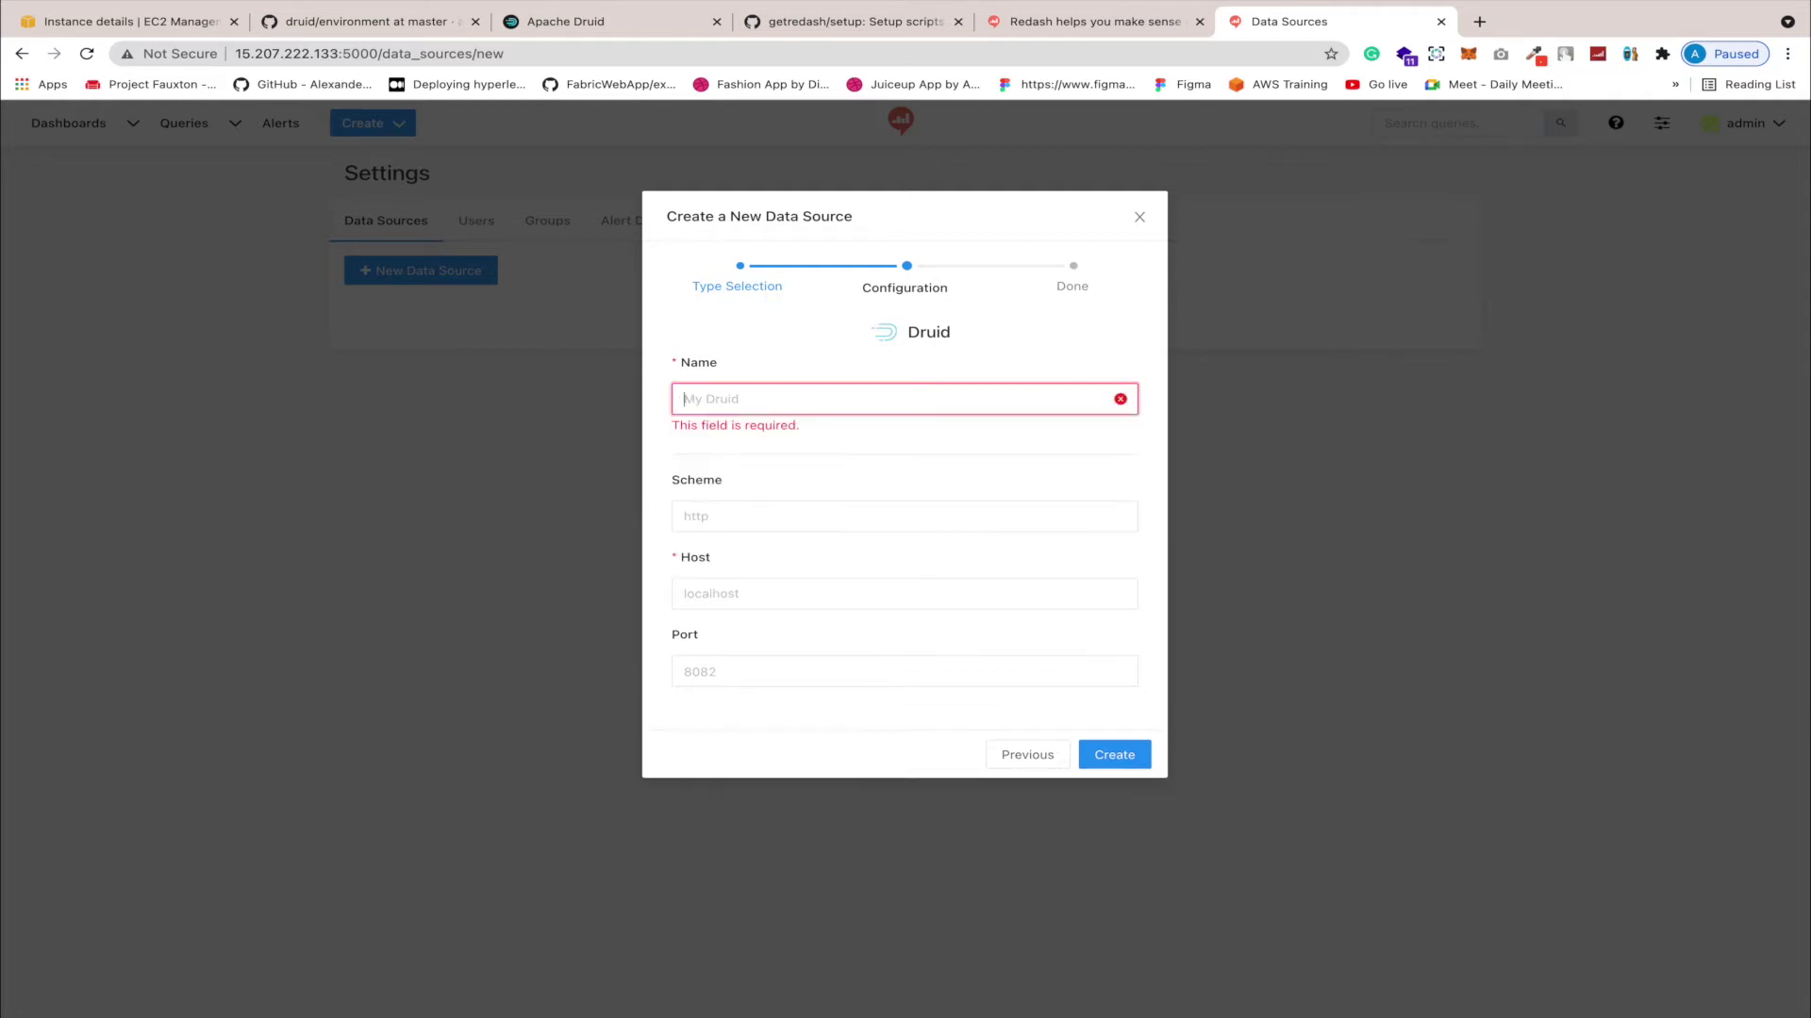
{"action": "type", "text": "kafk"}
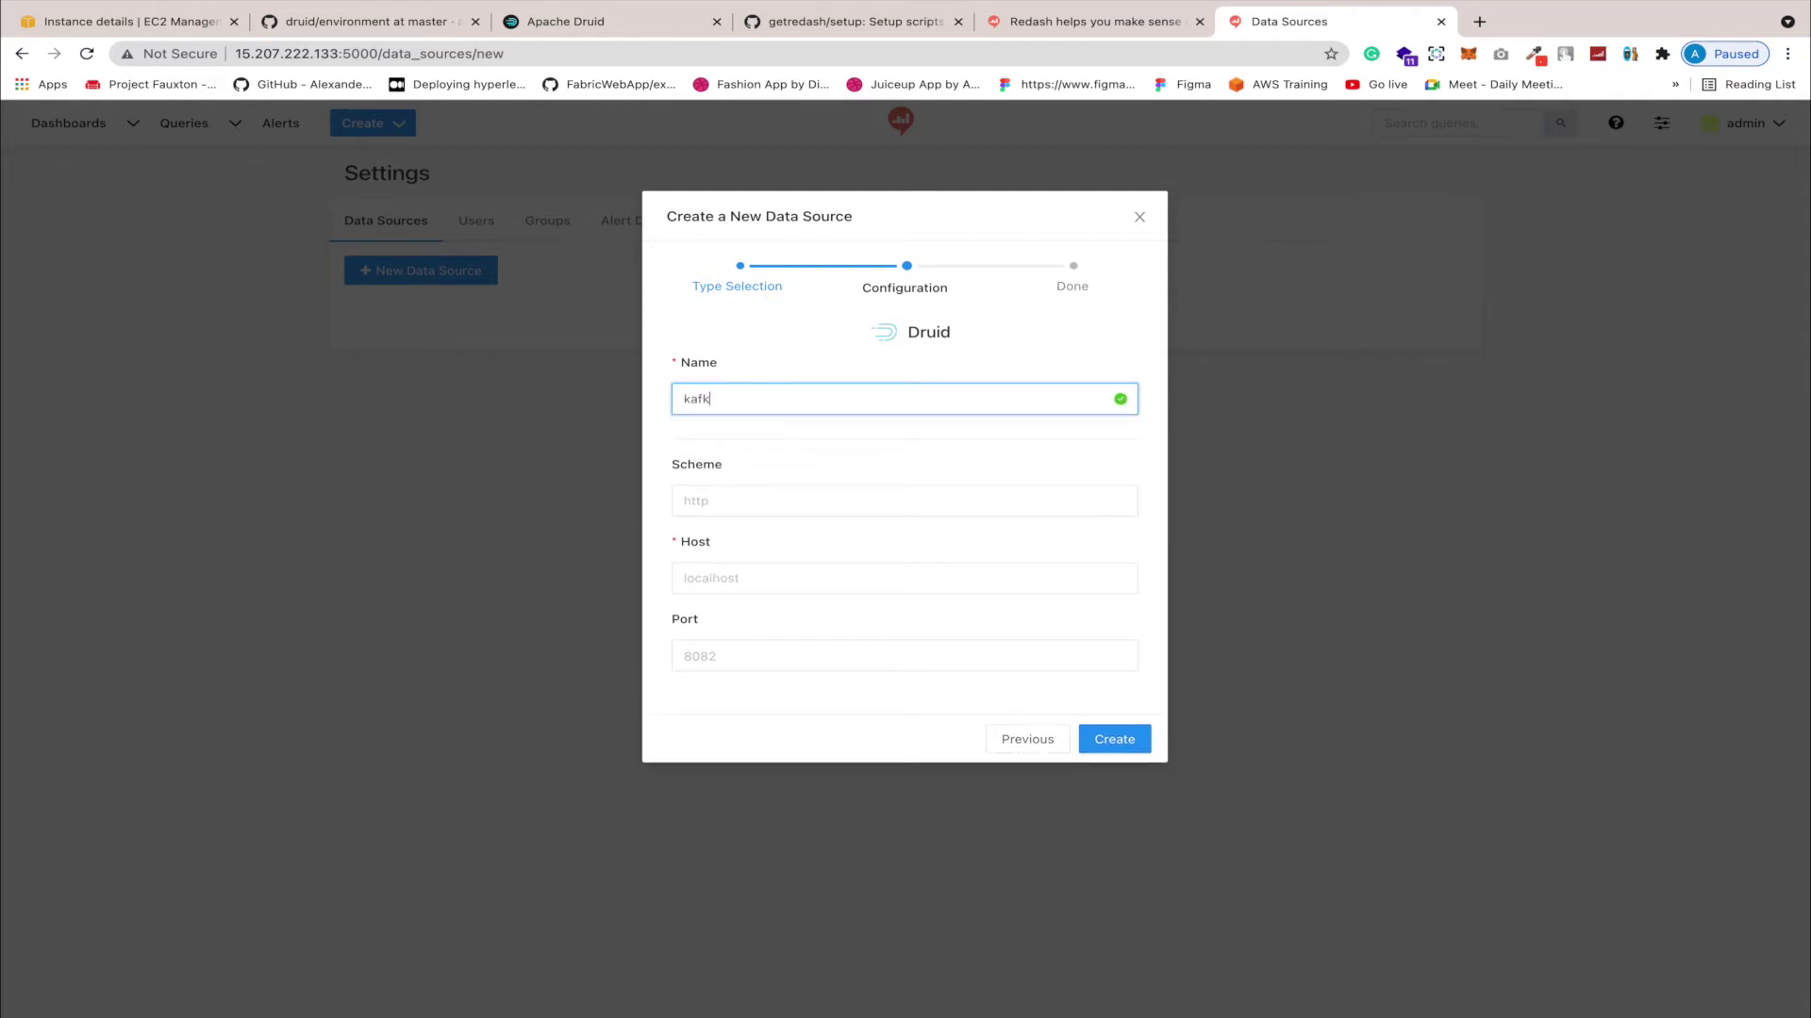
{"action": "type", "text": "a-druid-redash"}
{"action": "left_click", "coordinate": [751, 500]}
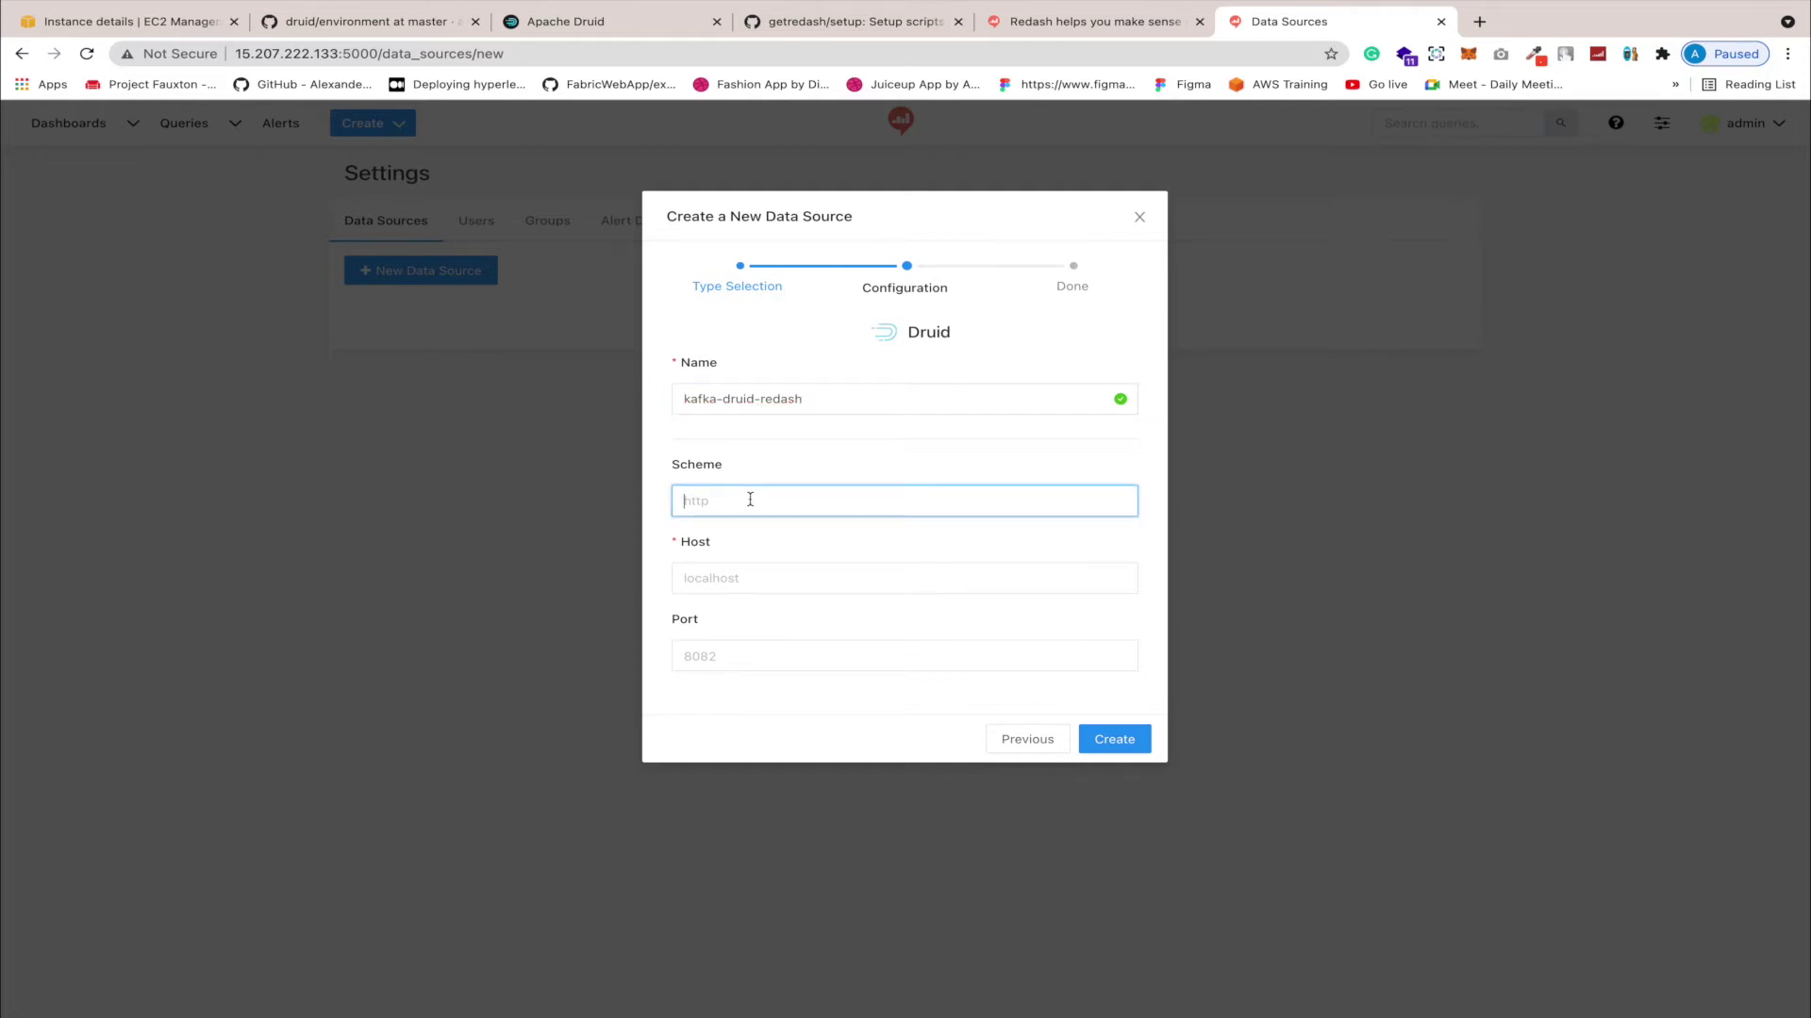
{"action": "type", "text": "http"}
{"action": "left_click", "coordinate": [697, 581]}
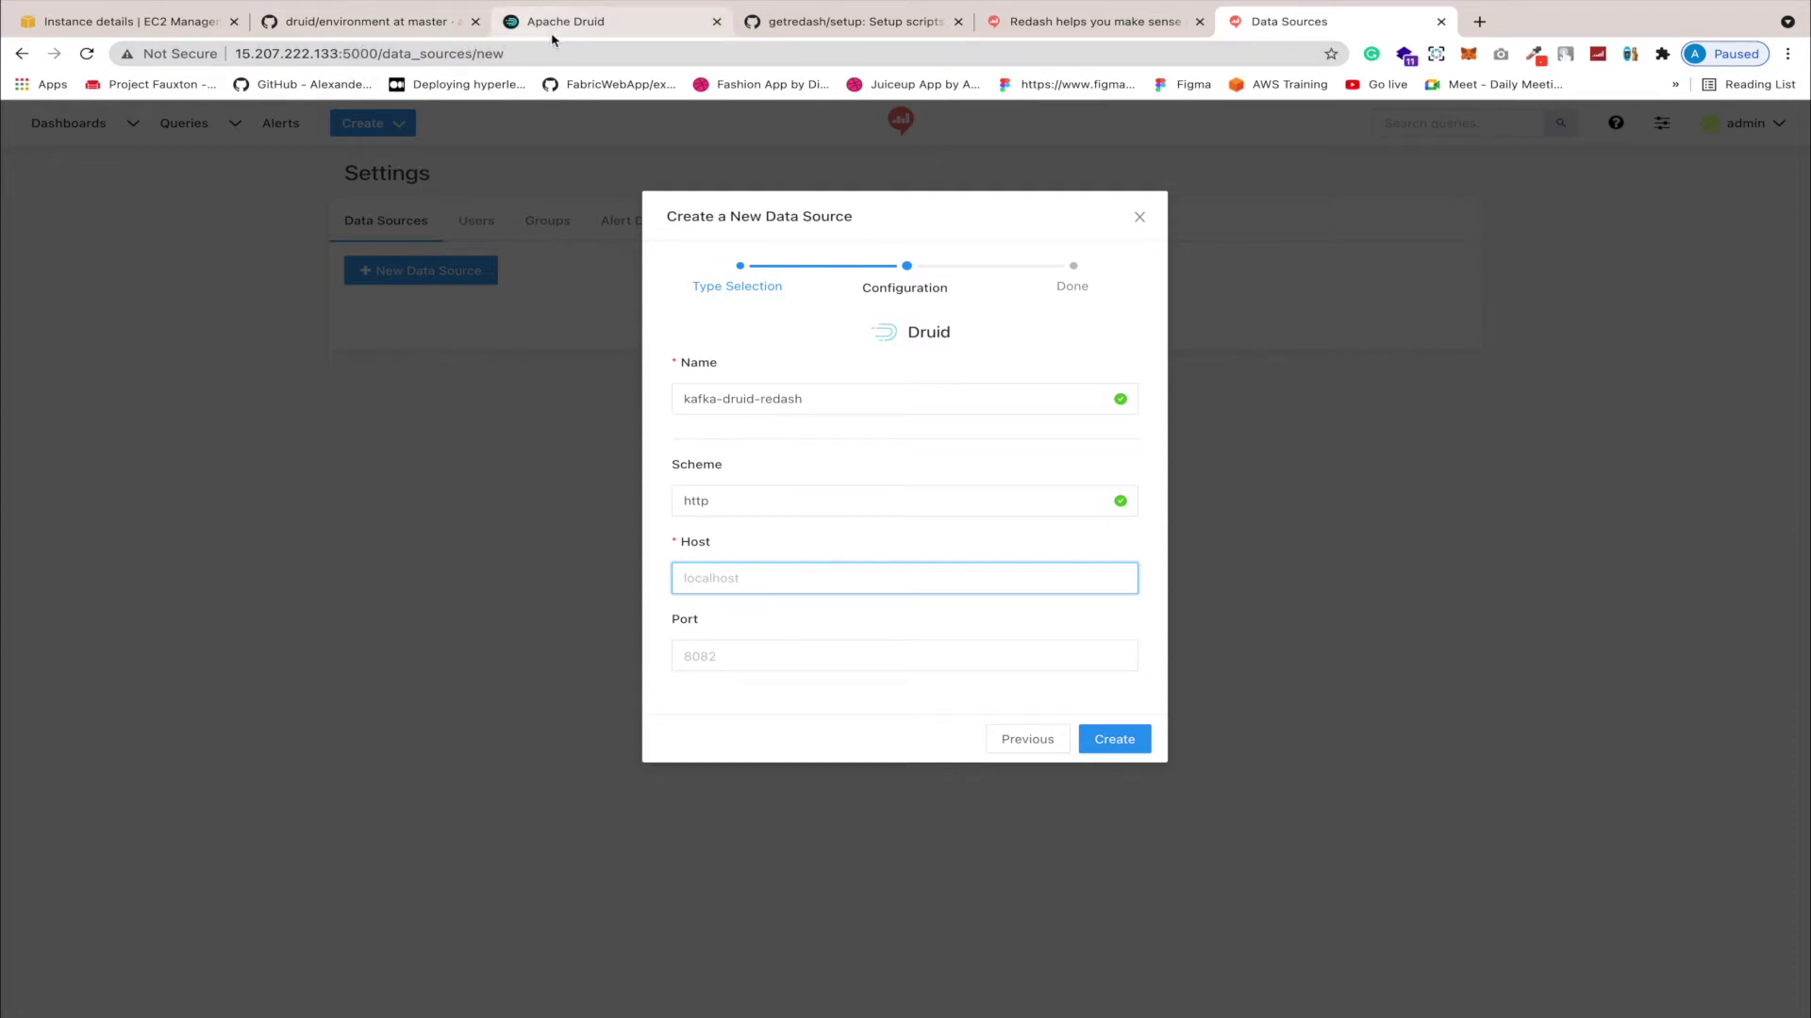
Step: Paste host 15.207.222.133 from the EC2 tab and create the data source
{"action": "left_click", "coordinate": [156, 31]}
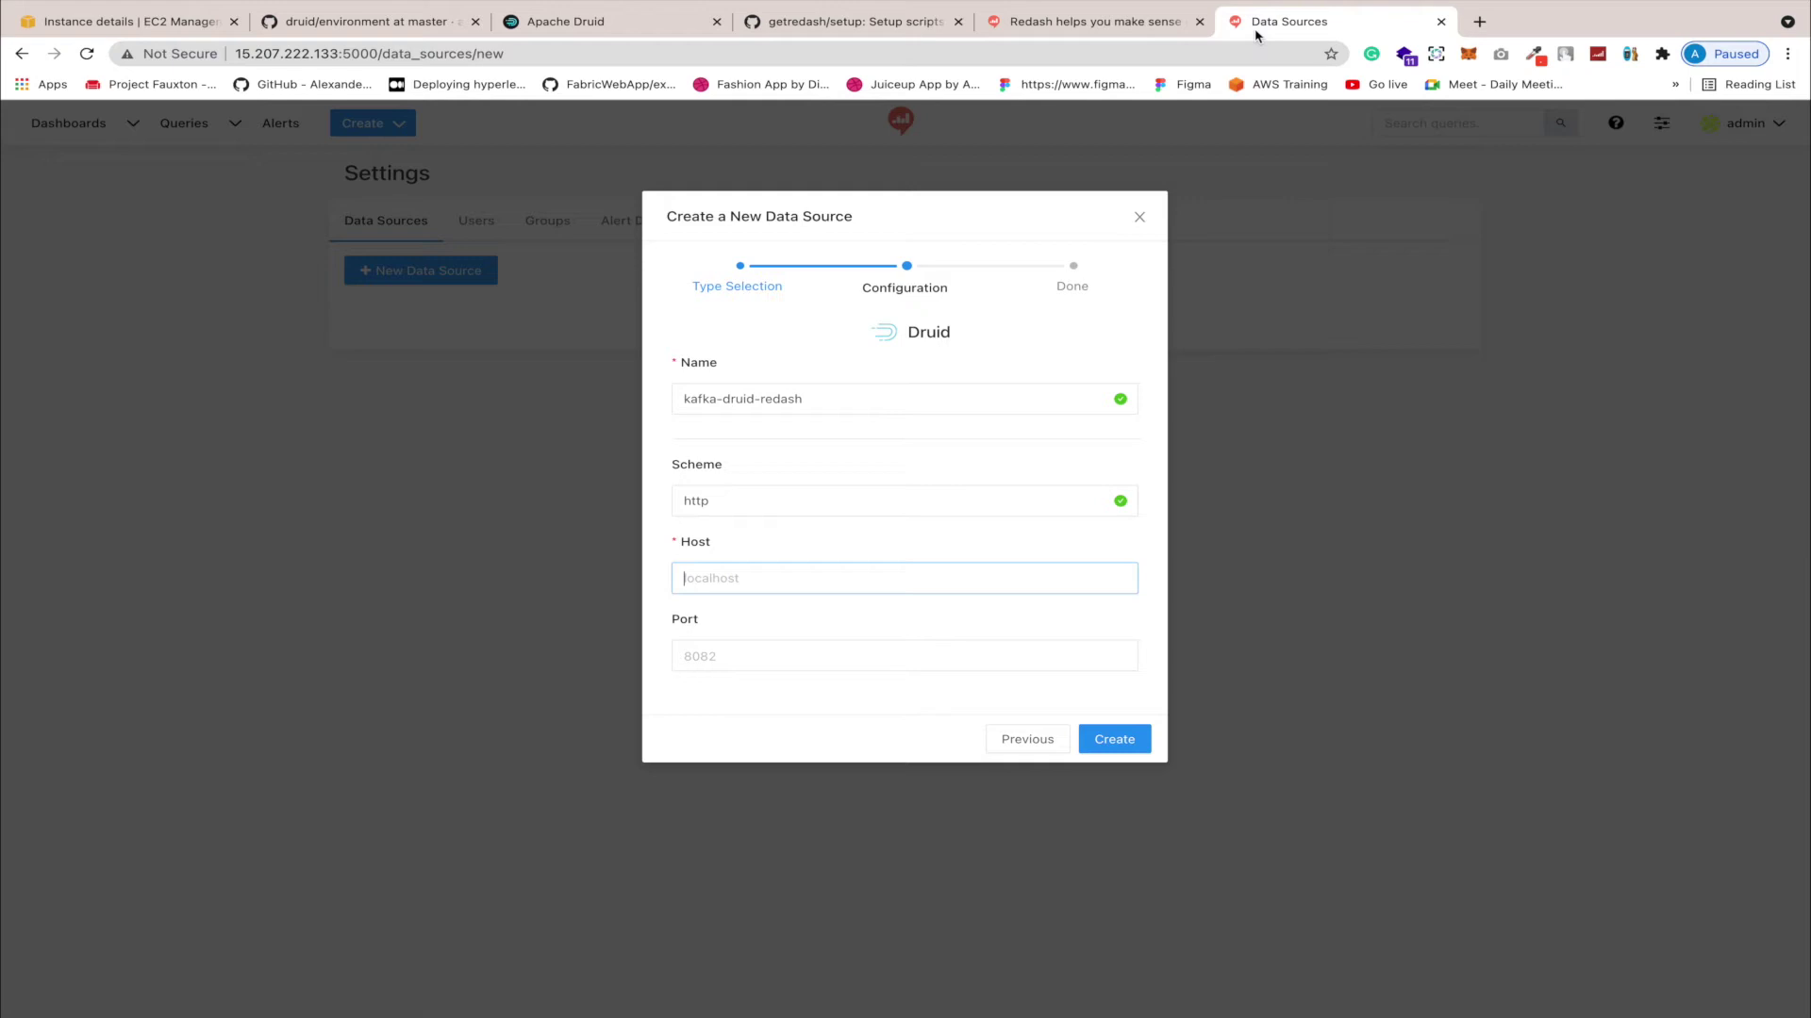
{"action": "left_click", "coordinate": [1260, 27]}
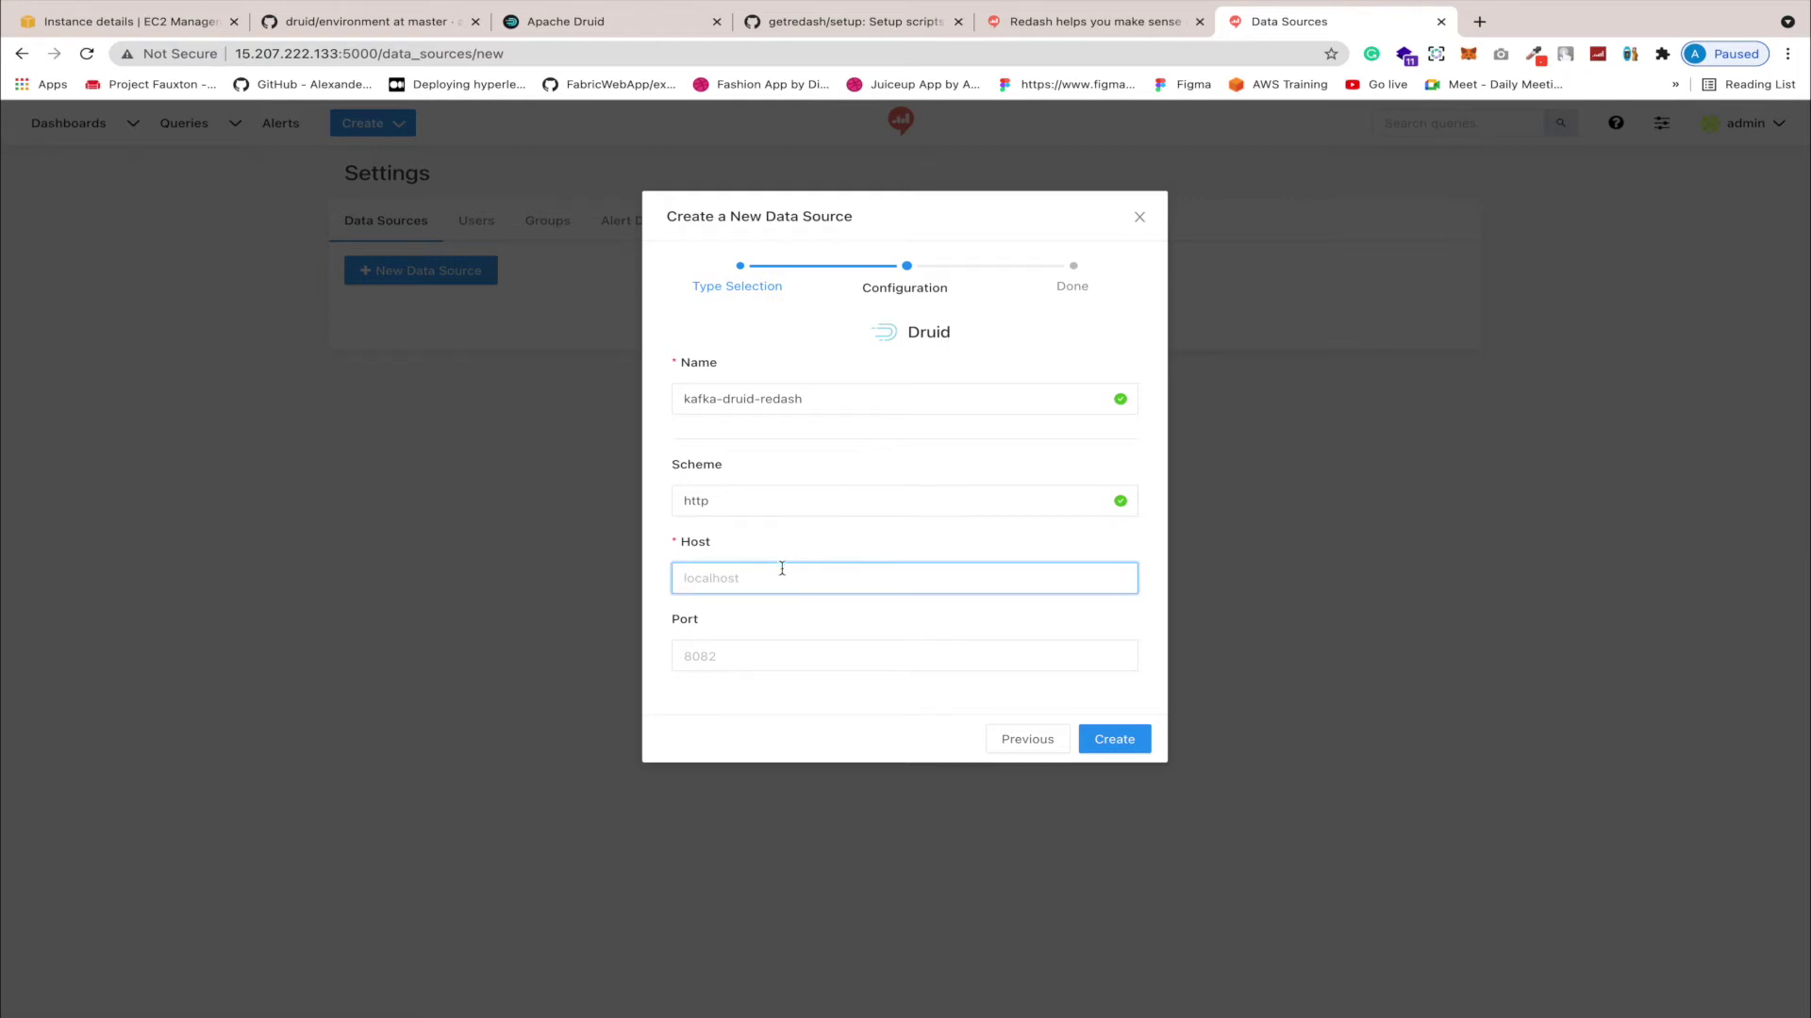
{"action": "type", "text": "15.207.222.133"}
{"action": "left_click", "coordinate": [1113, 740]}
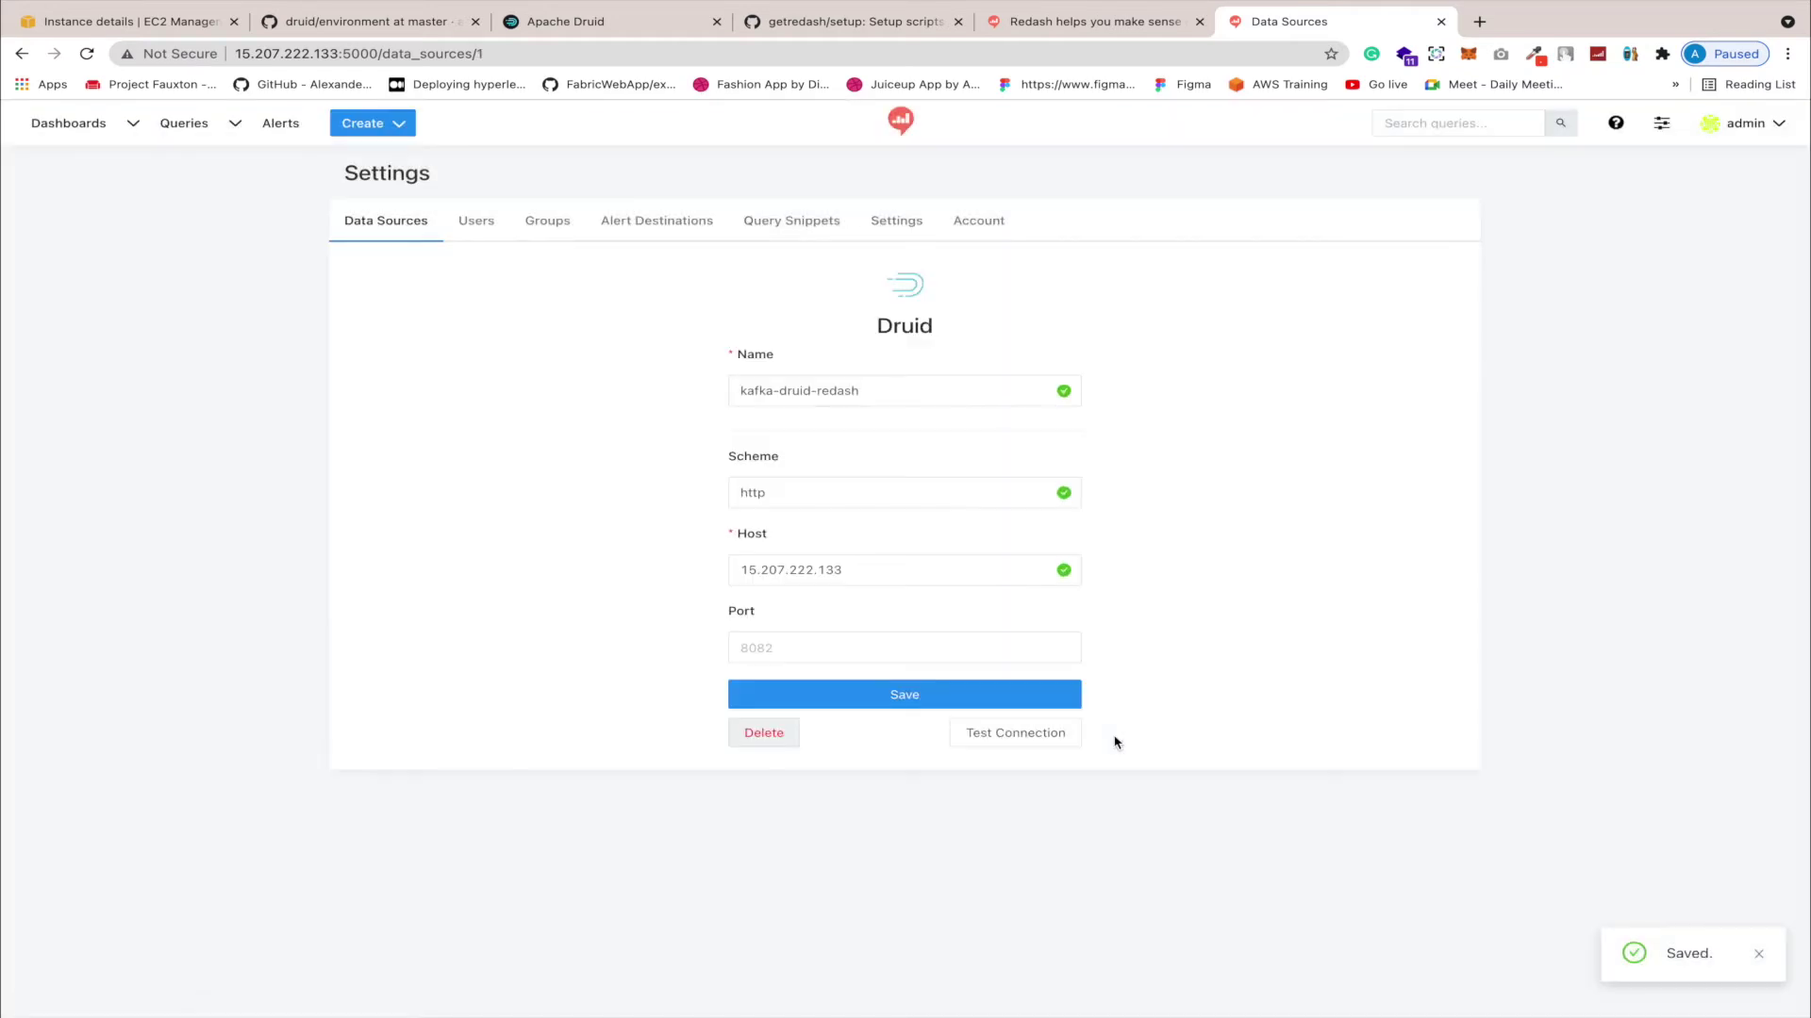
Step: Set port 8082, save, and test the connection until a Success message appears
{"action": "left_click", "coordinate": [1051, 738]}
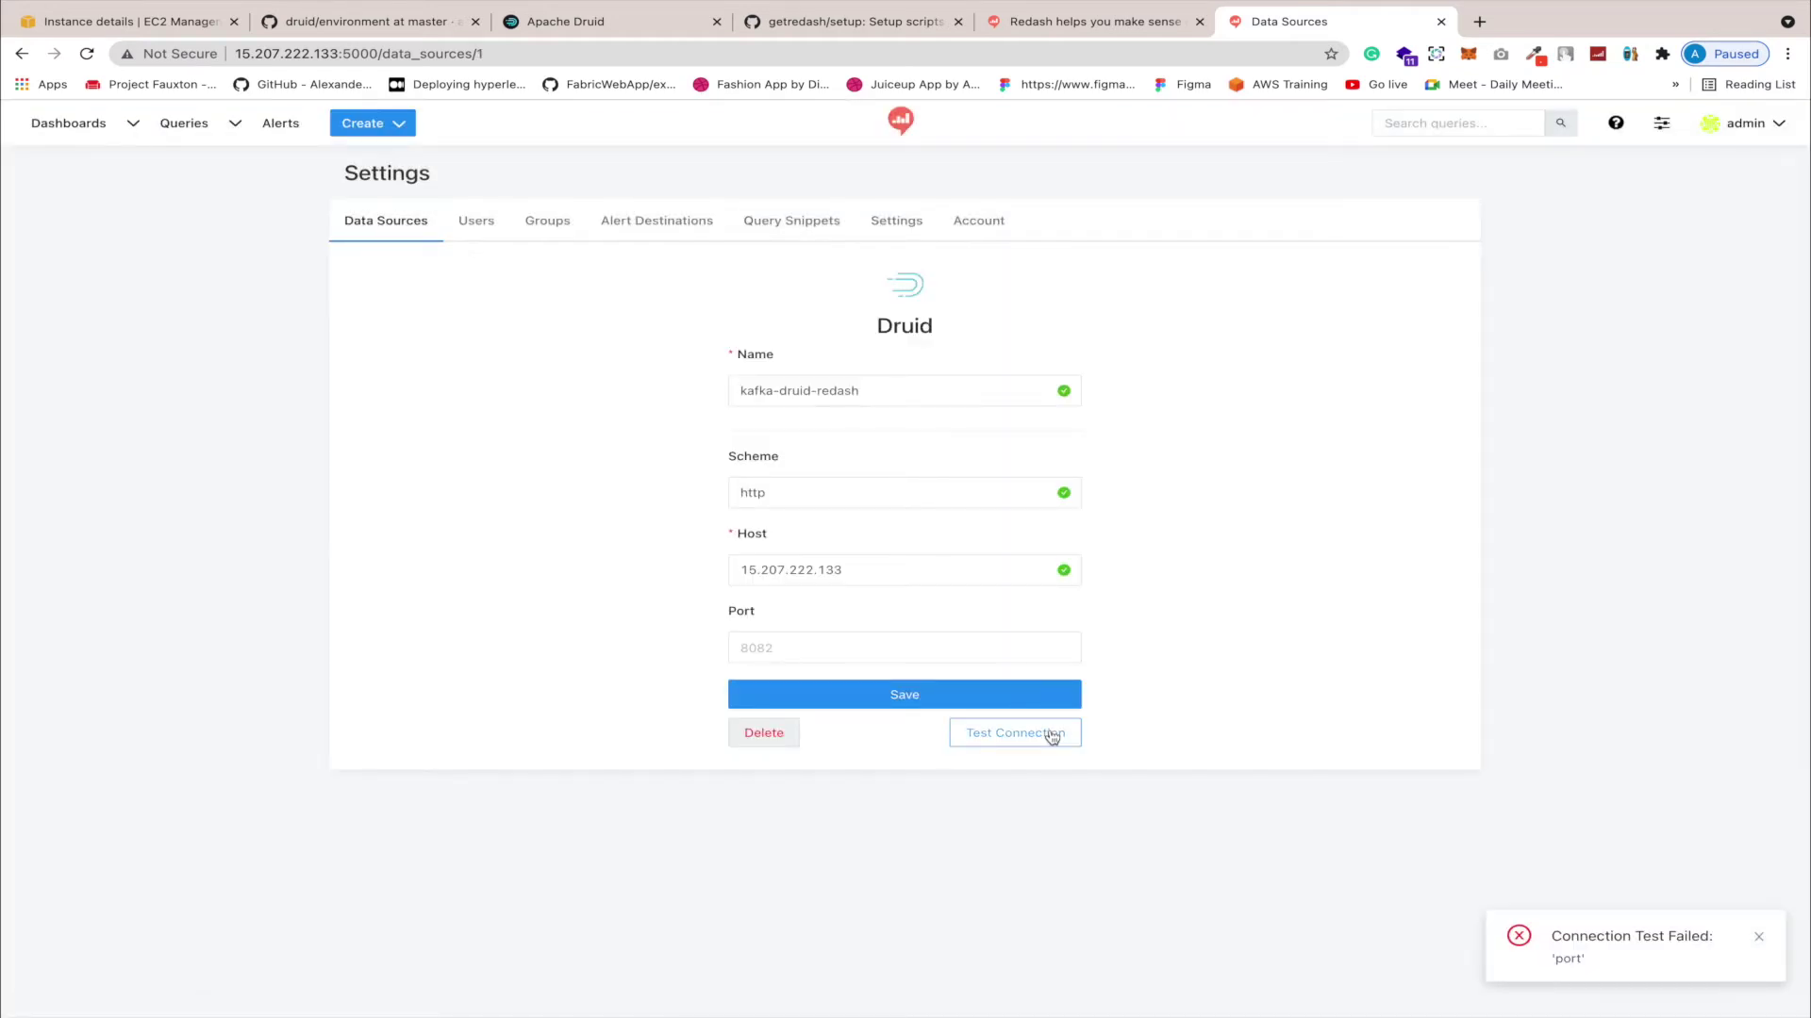
{"action": "left_click", "coordinate": [911, 650]}
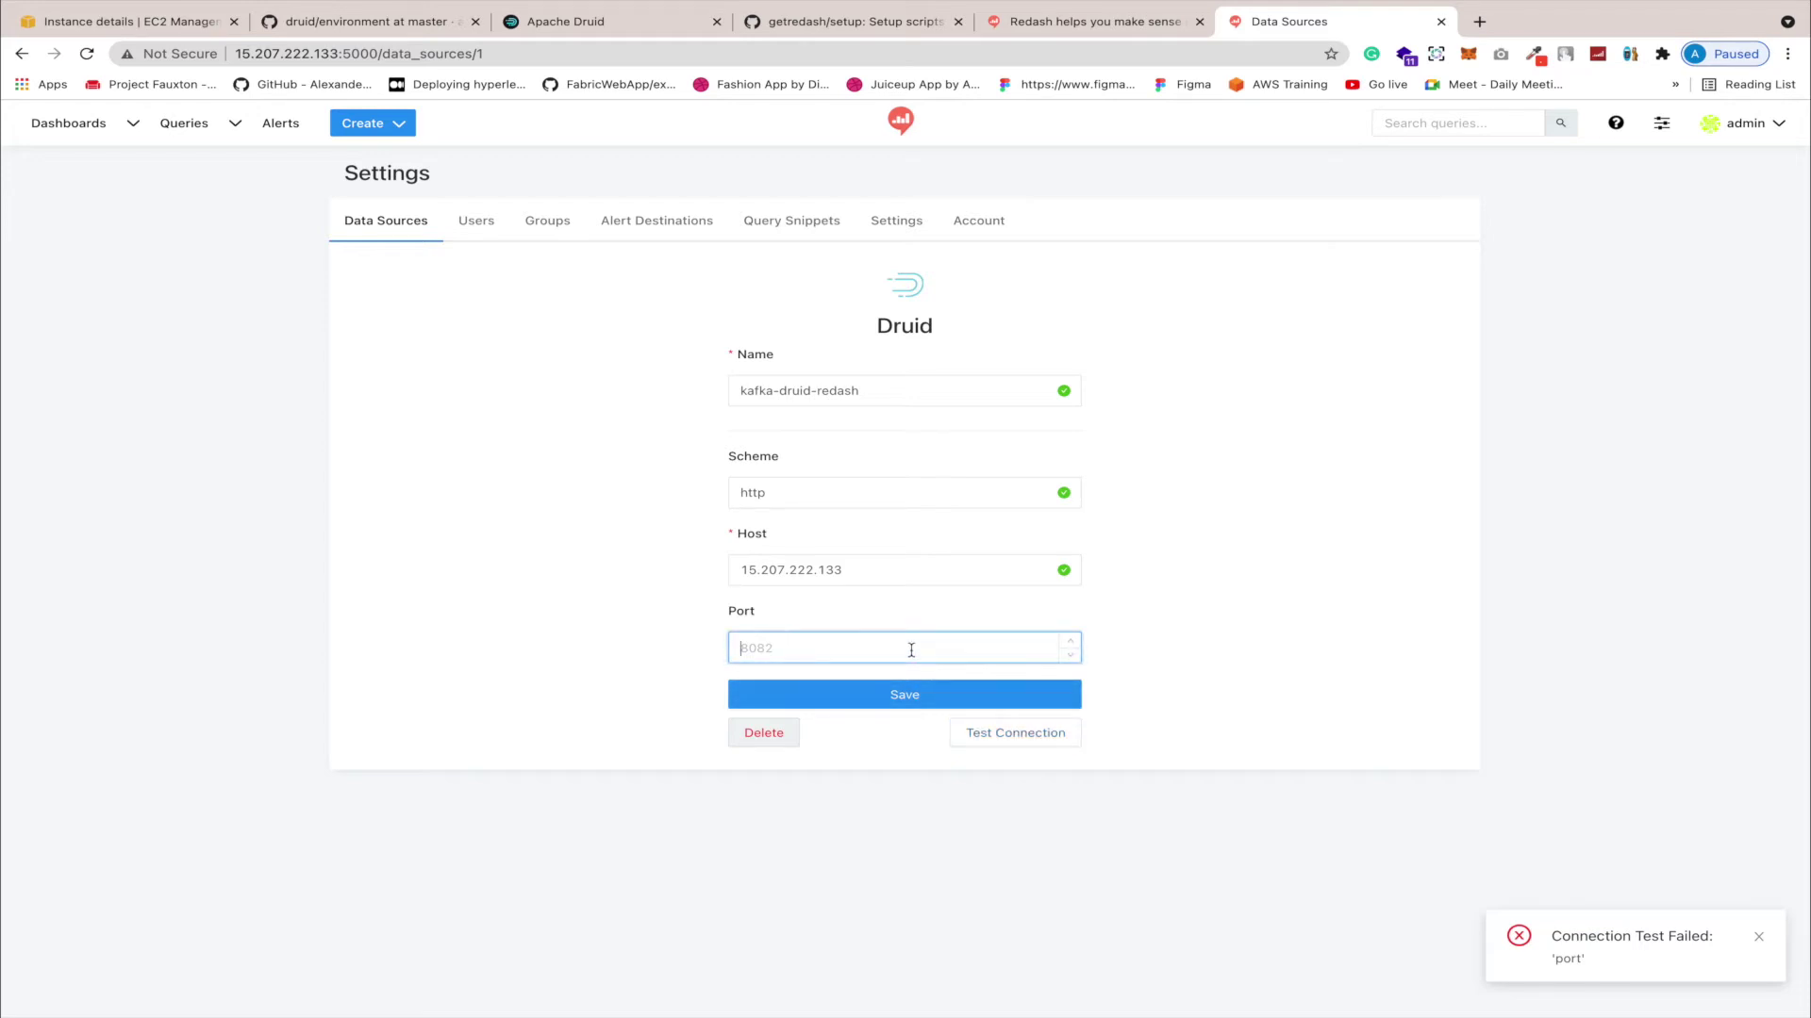
{"action": "type", "text": "8082"}
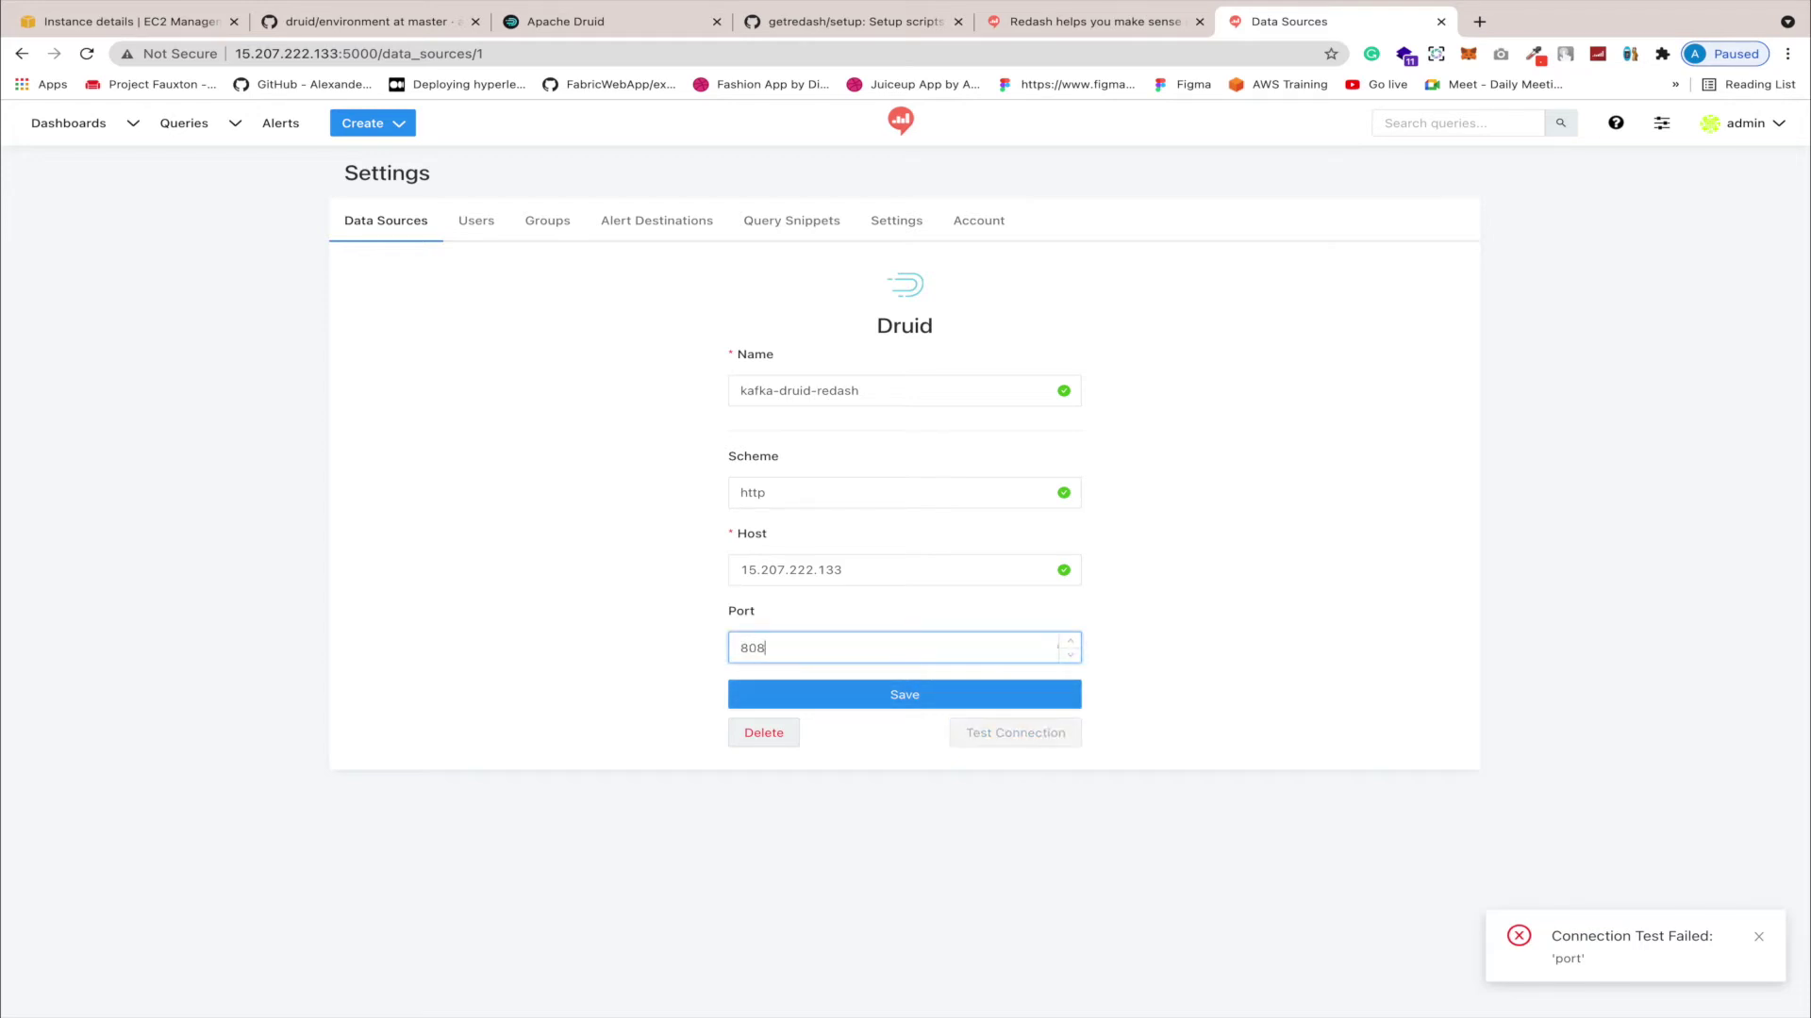
{"action": "left_click", "coordinate": [976, 707]}
{"action": "left_click", "coordinate": [1004, 739]}
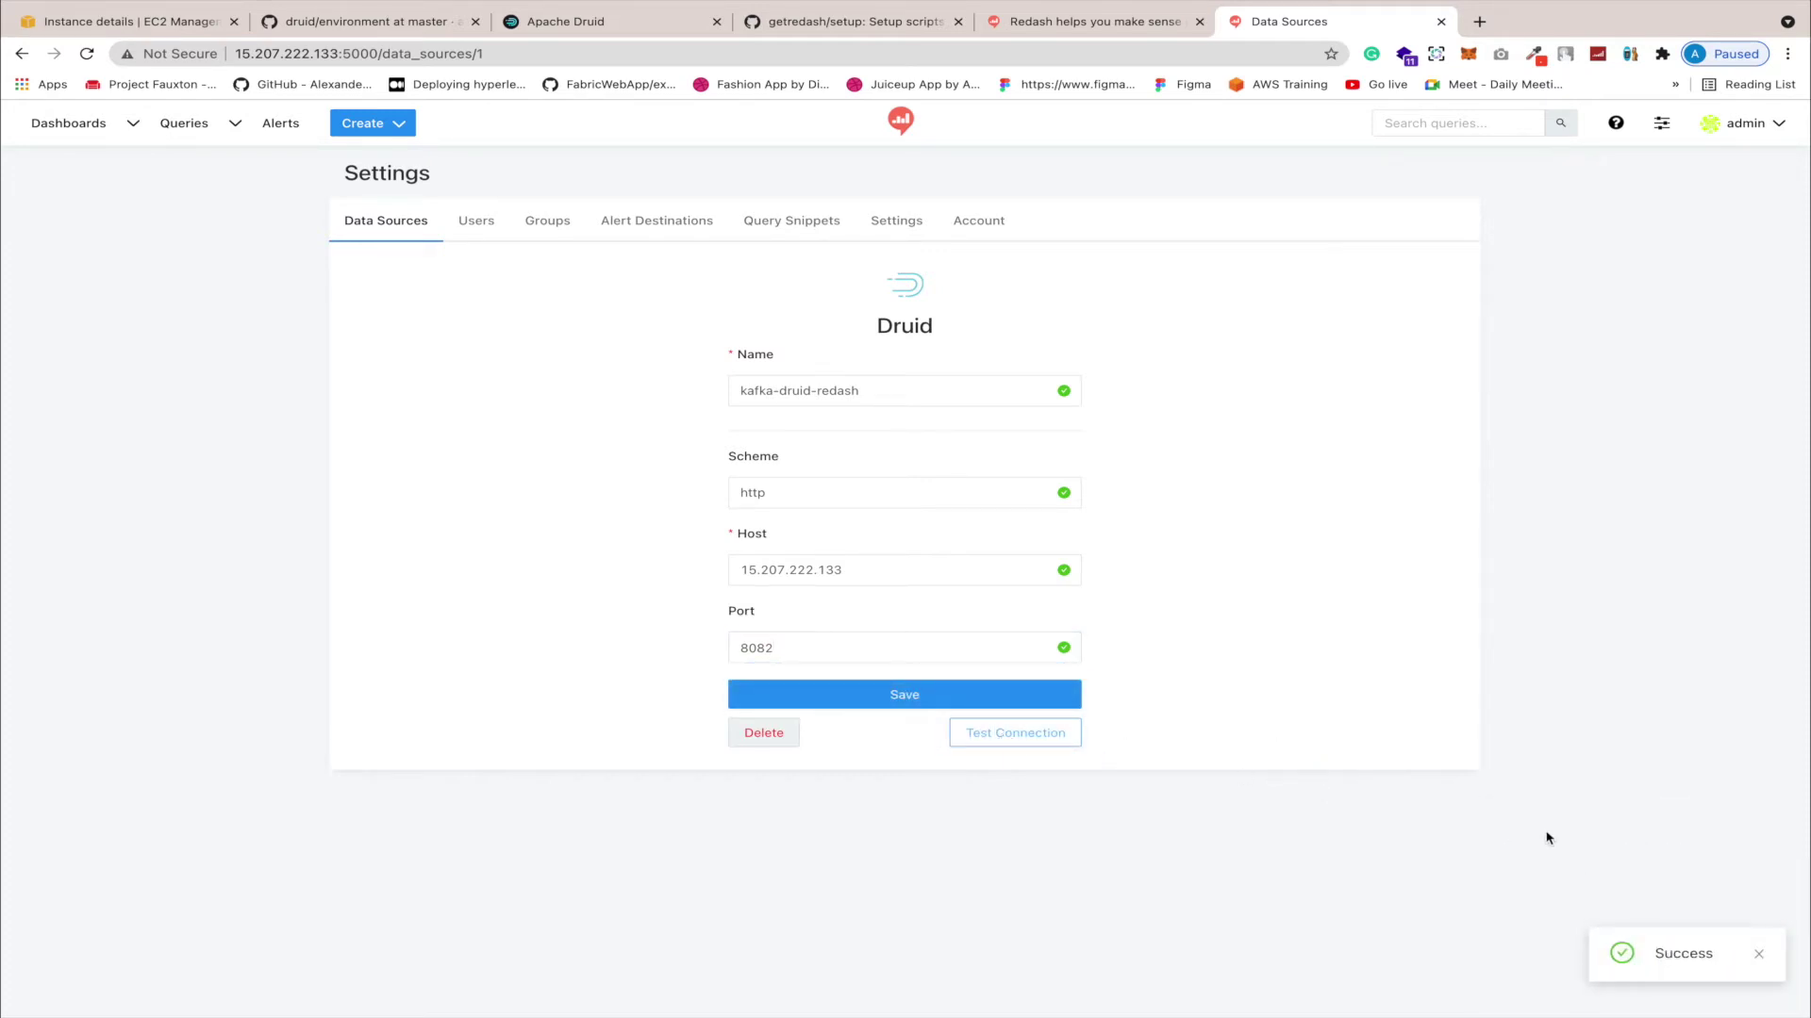
{"action": "left_click", "coordinate": [1021, 745]}
{"action": "left_click", "coordinate": [1759, 953]}
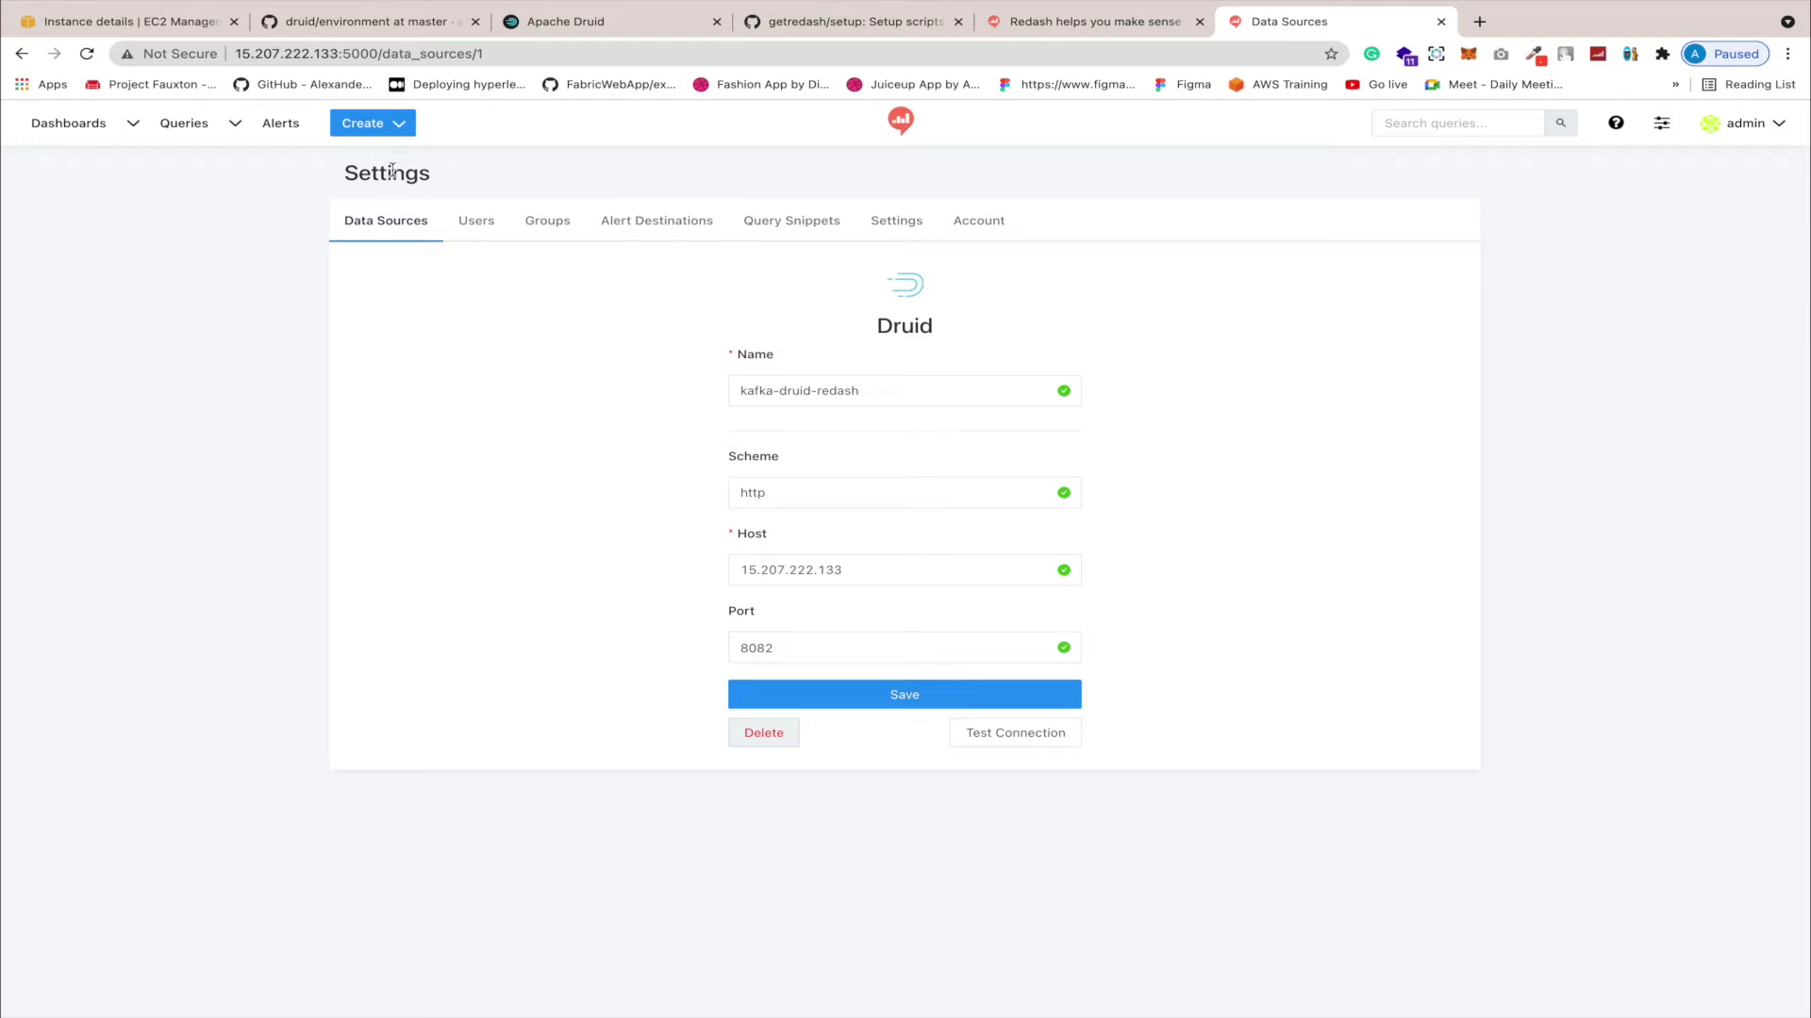
Step: Create a new query and inspect the druid.temperature columns in the schema browser
{"action": "left_click", "coordinate": [400, 126]}
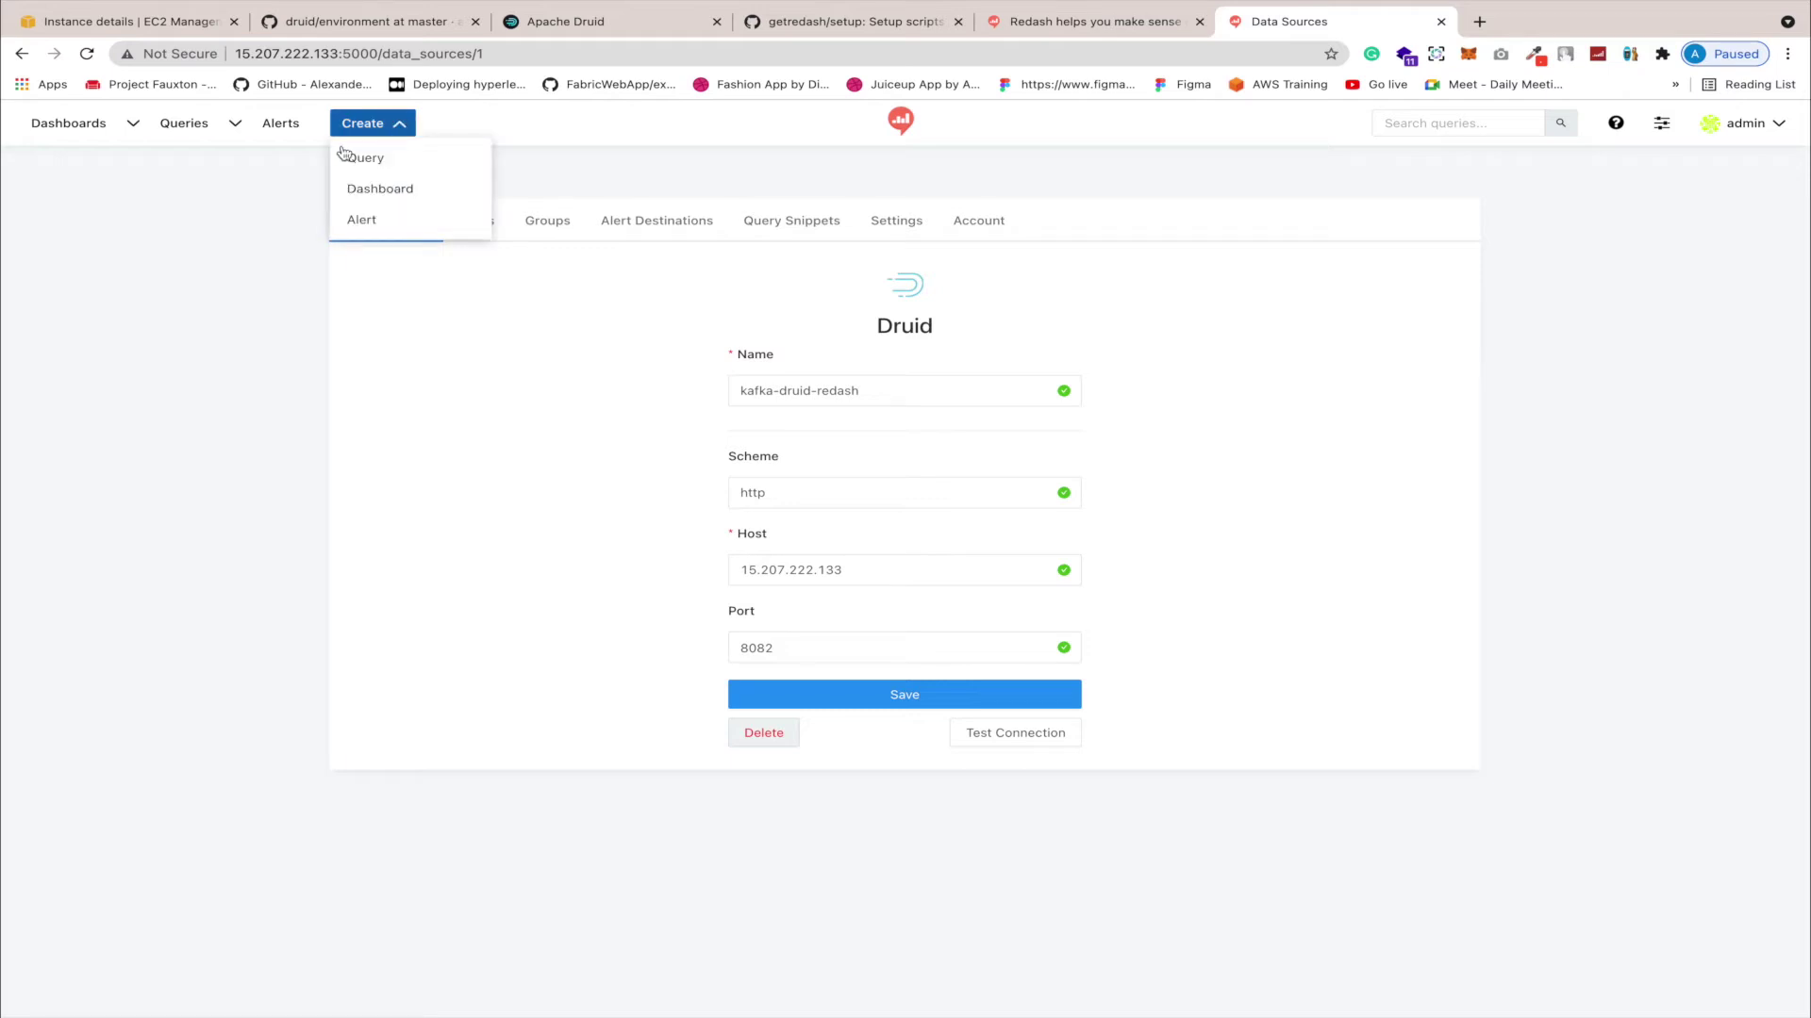
{"action": "left_click", "coordinate": [384, 160]}
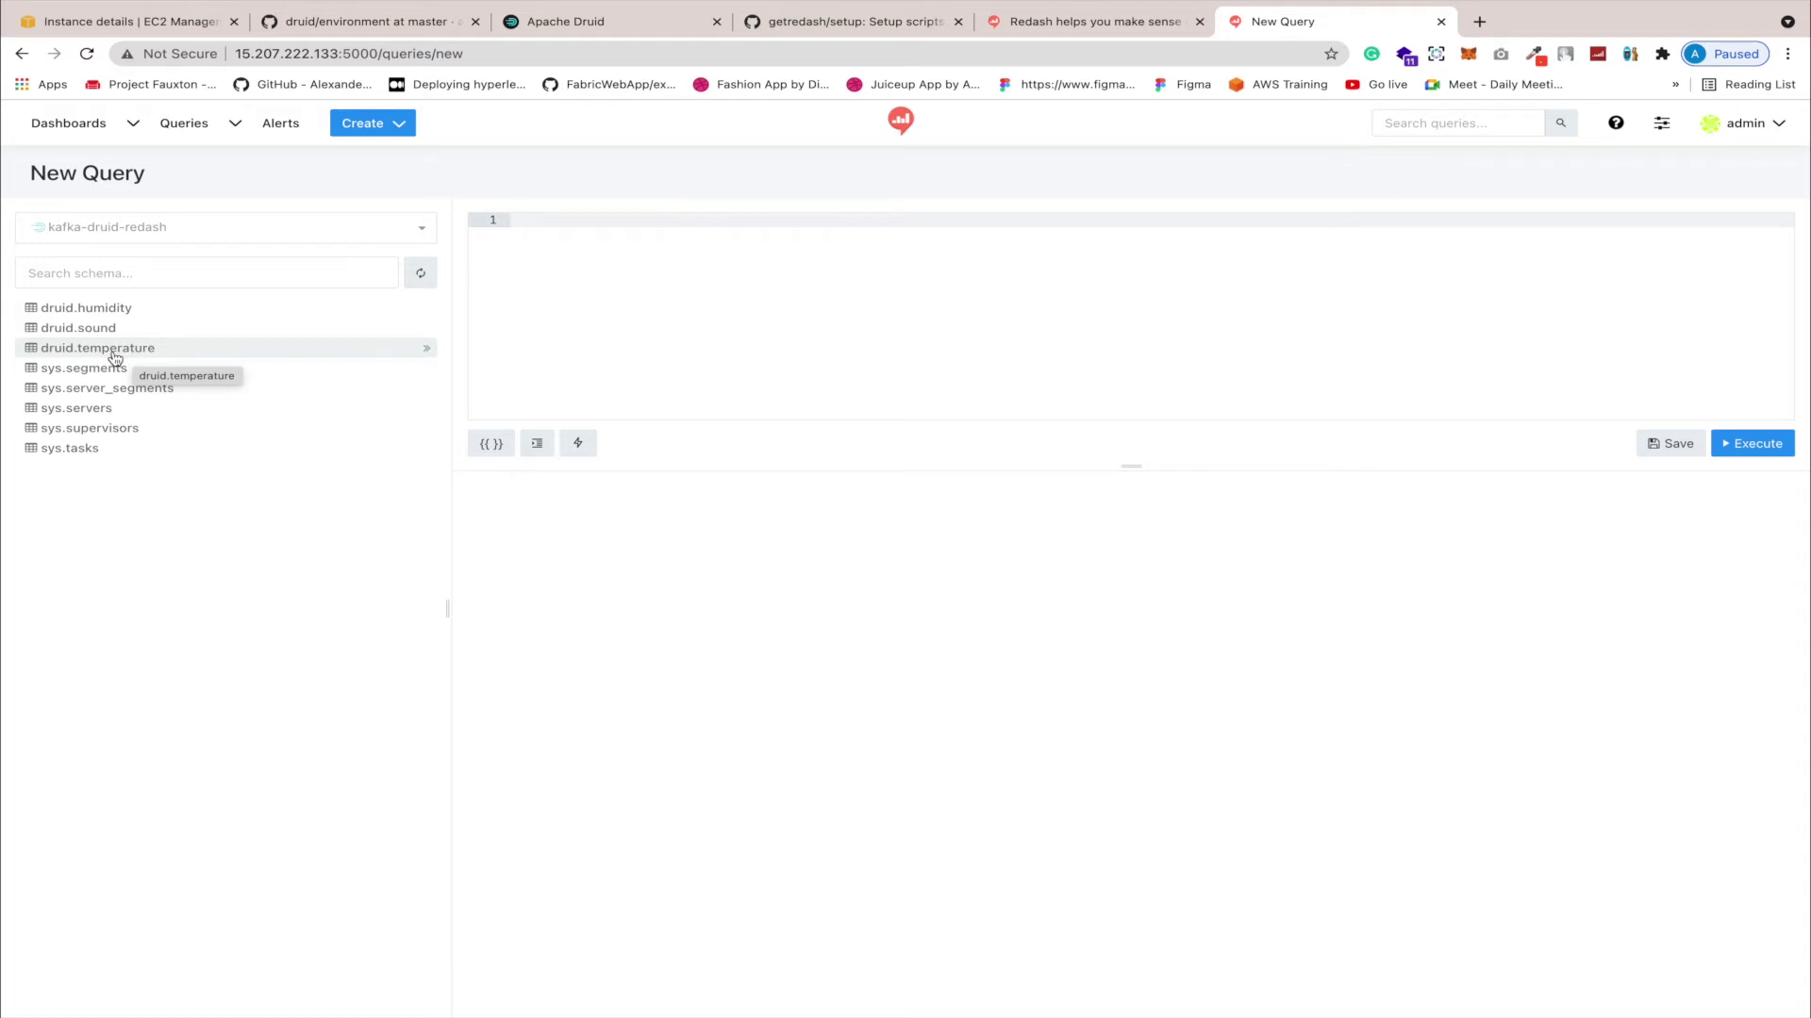
{"action": "left_click", "coordinate": [115, 357]}
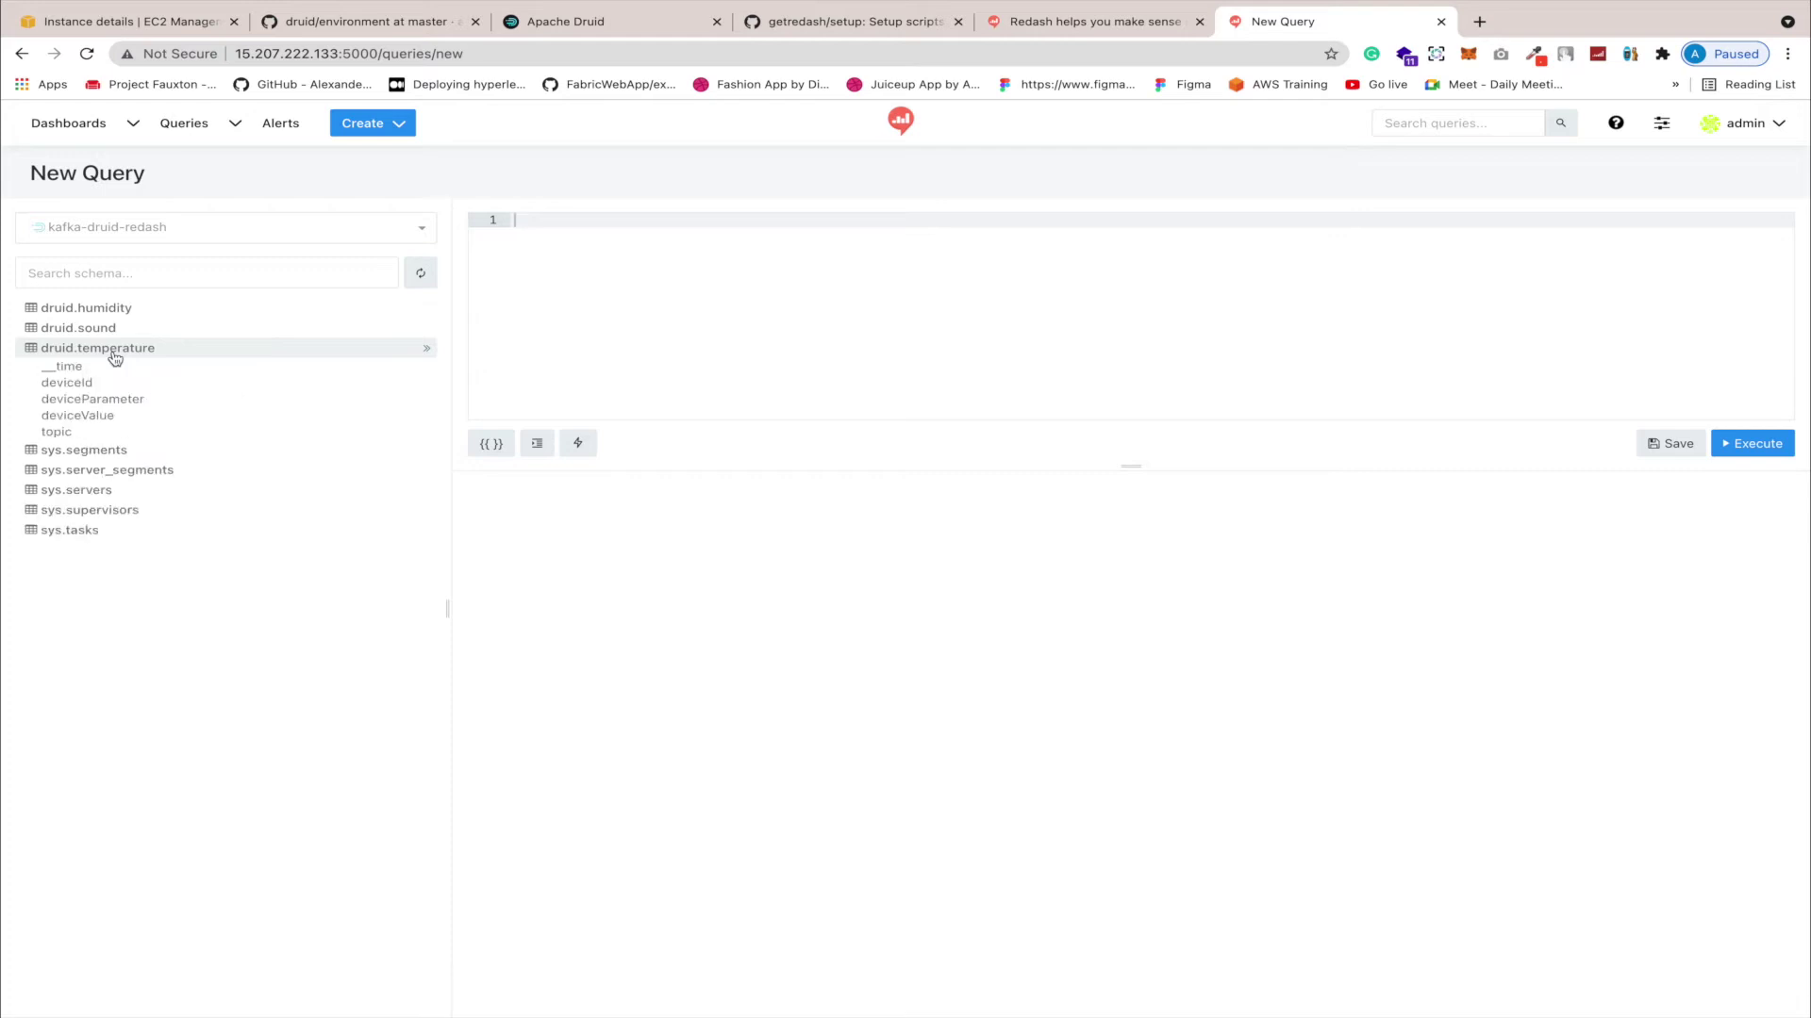
{"action": "left_click", "coordinate": [113, 351]}
{"action": "right_click", "coordinate": [104, 347]}
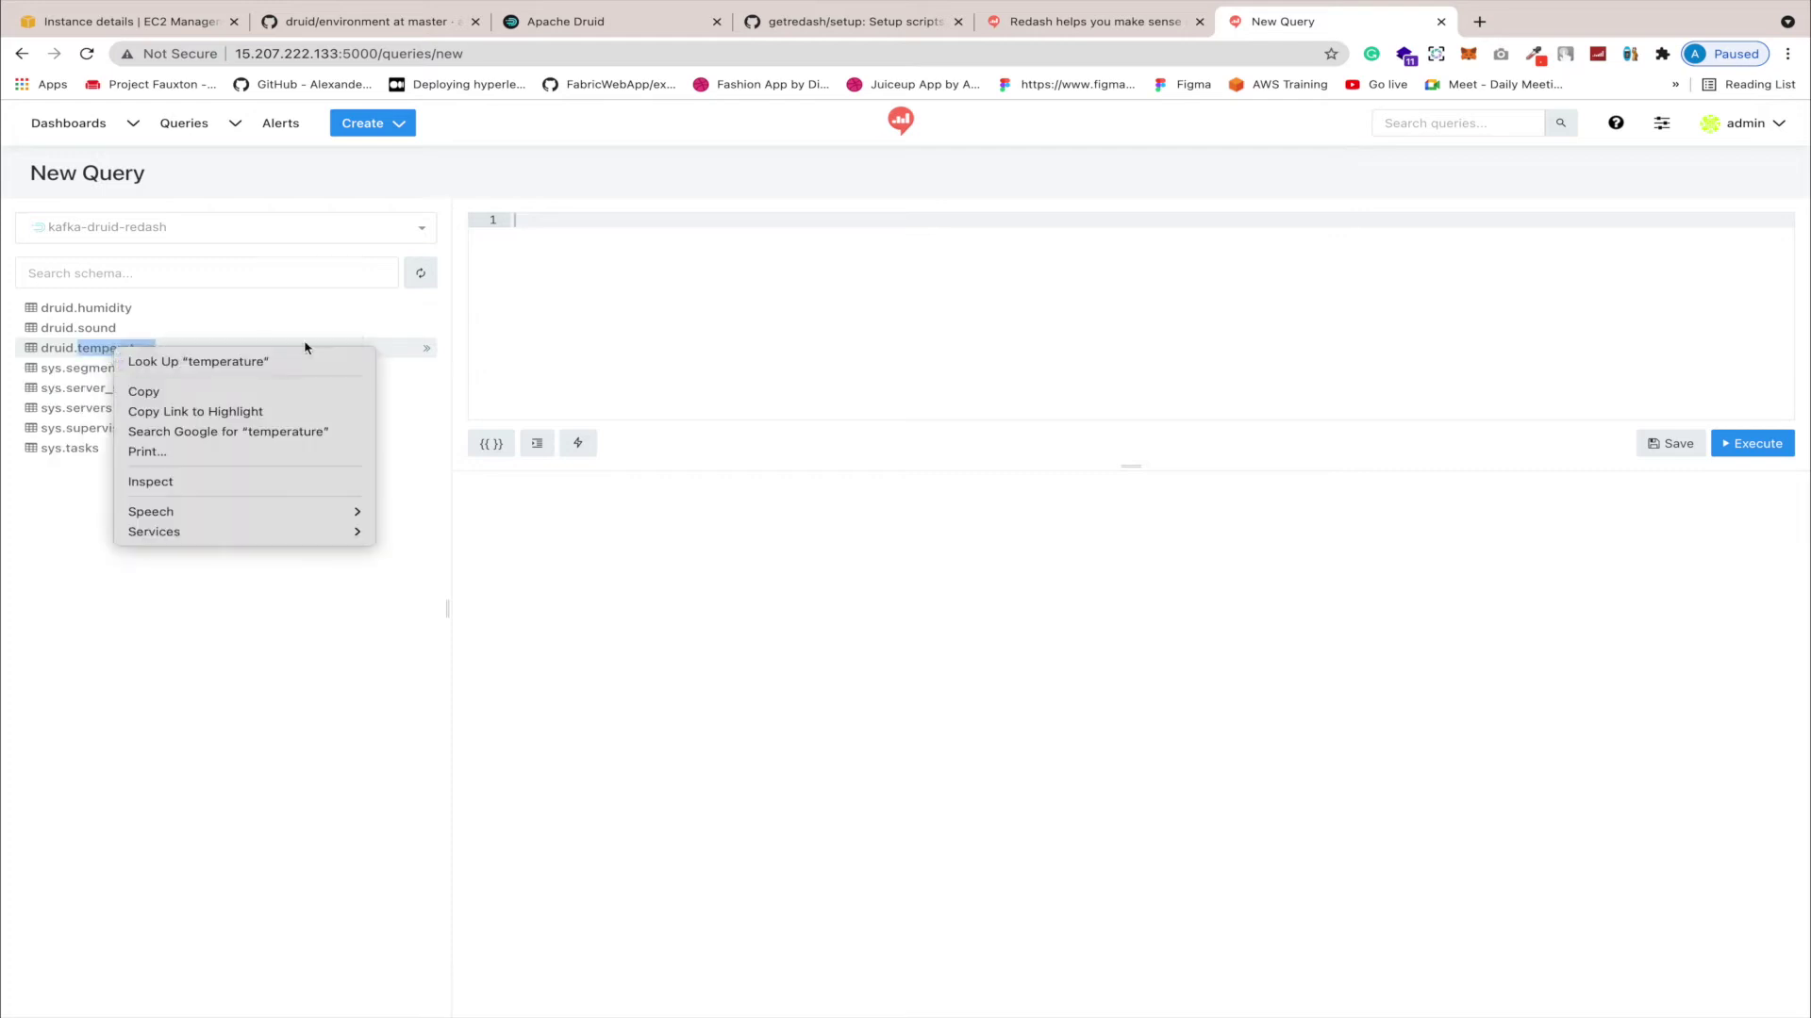
{"action": "left_click", "coordinate": [337, 332]}
Step: Run select * from druid.temperature and review the 356 returned rows
{"action": "left_click", "coordinate": [582, 278]}
{"action": "type", "text": "select"}
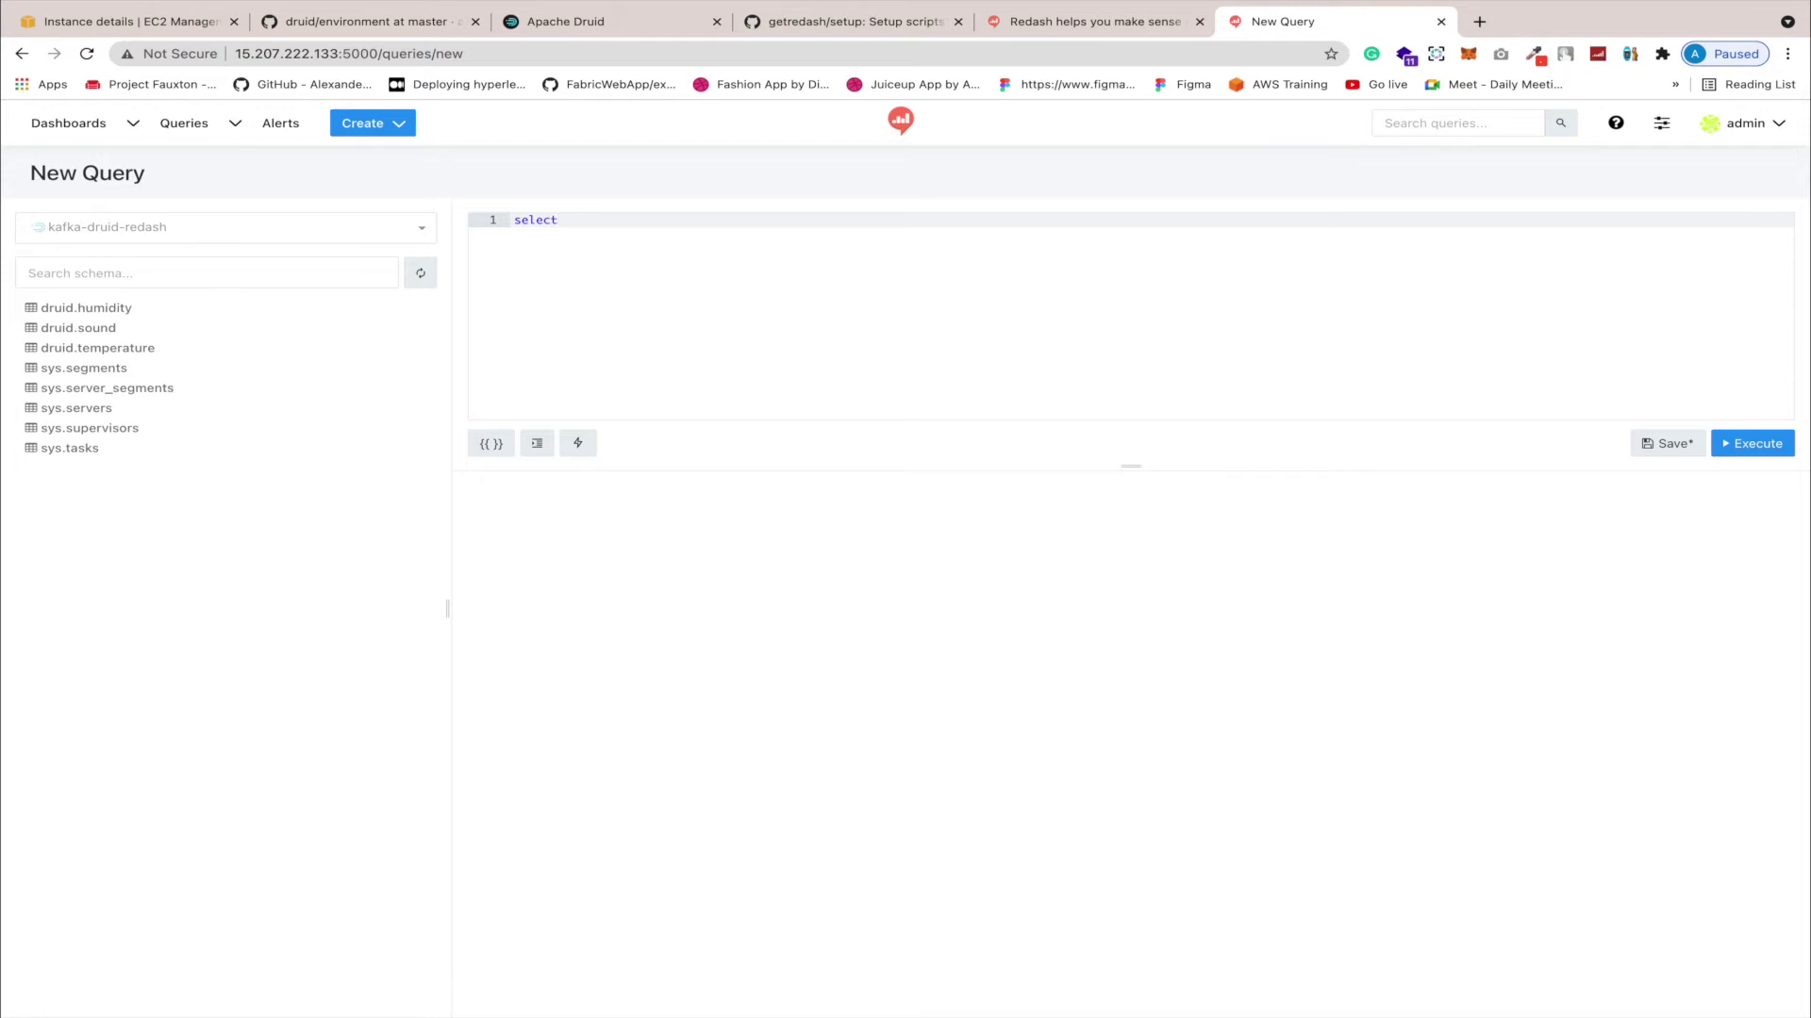
{"action": "type", "text": " * from druid.temperature"}
{"action": "left_click", "coordinate": [1757, 435]}
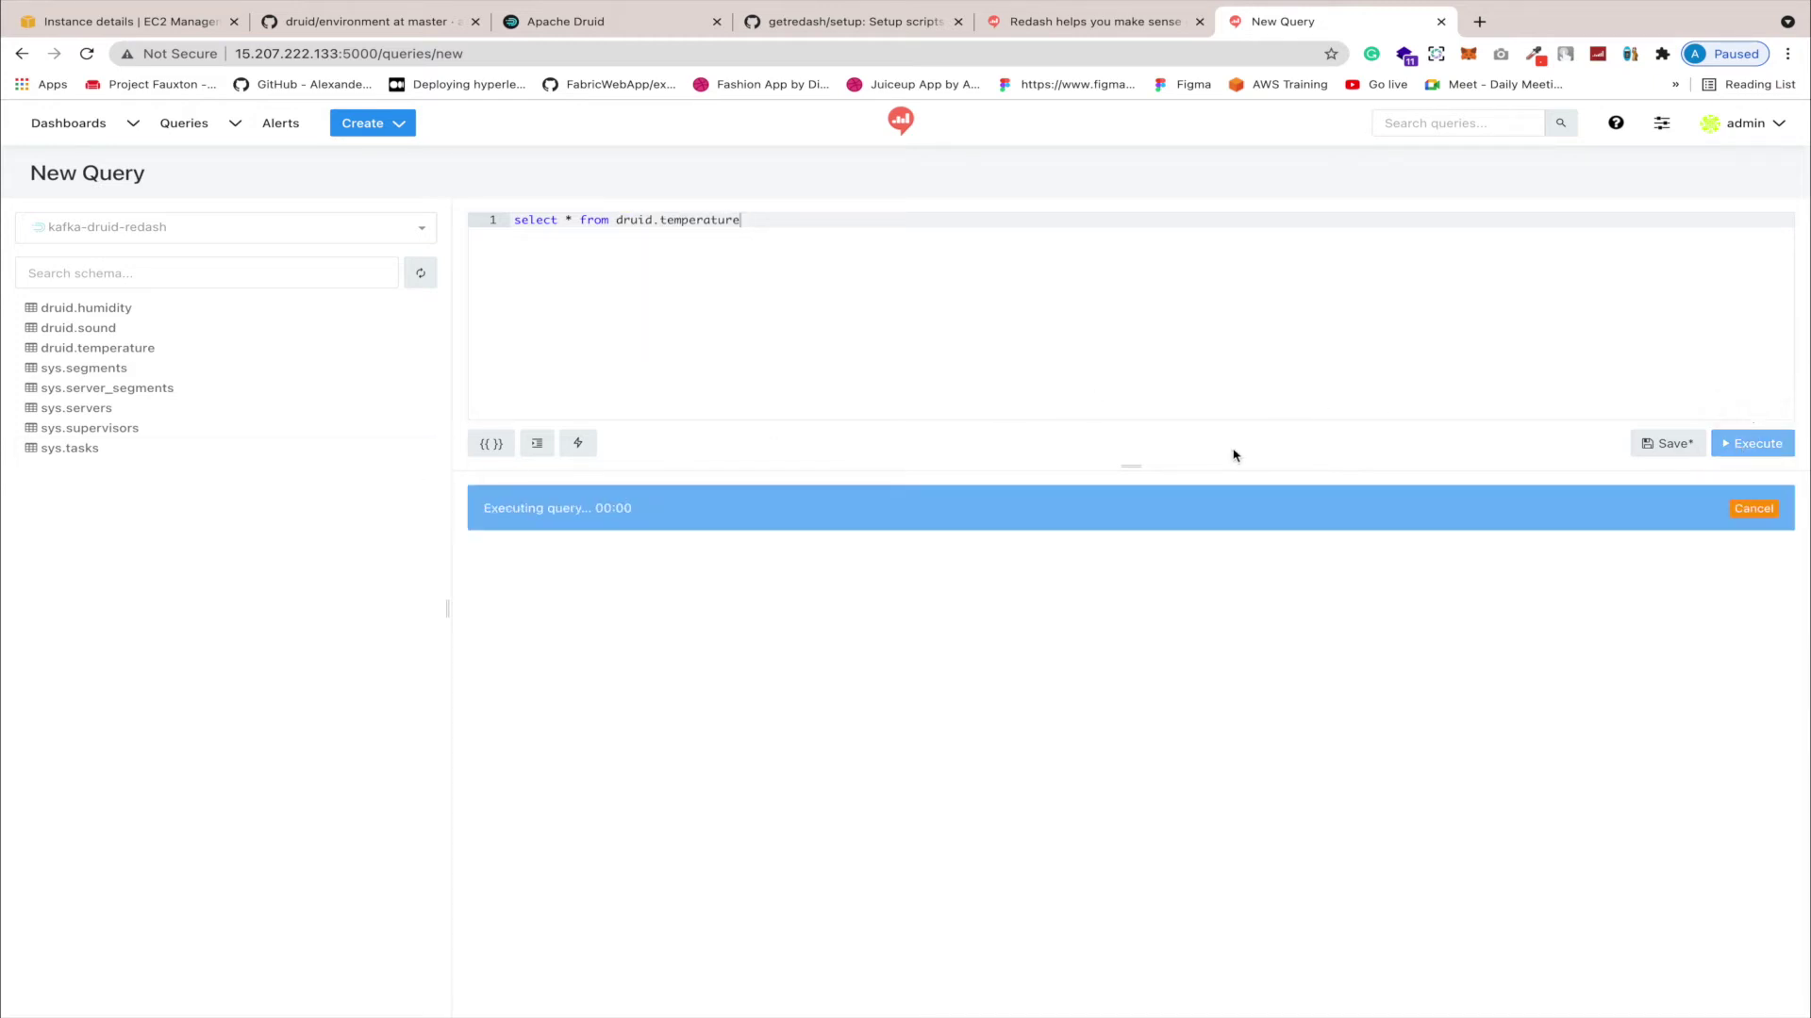
{"action": "scroll", "coordinate": [1021, 661], "scroll_direction": "down", "scroll_amount": 15}
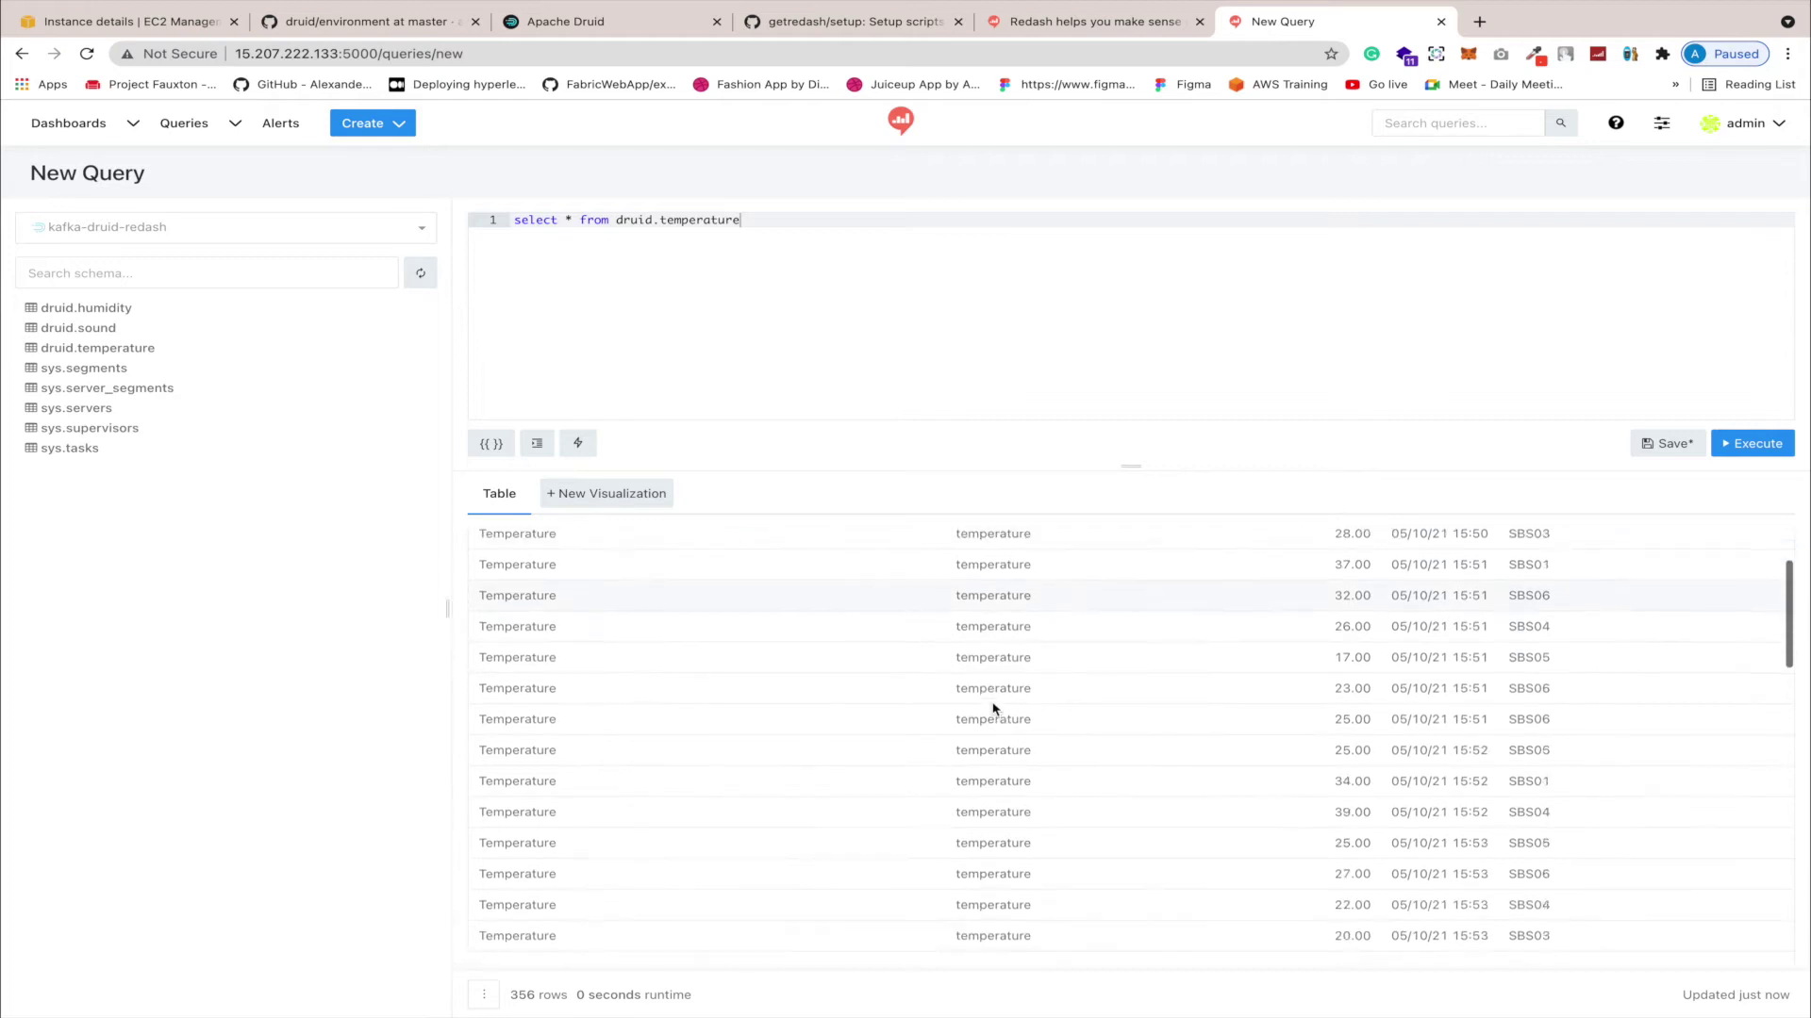
{"action": "scroll", "coordinate": [992, 703], "scroll_direction": "up", "scroll_amount": 15}
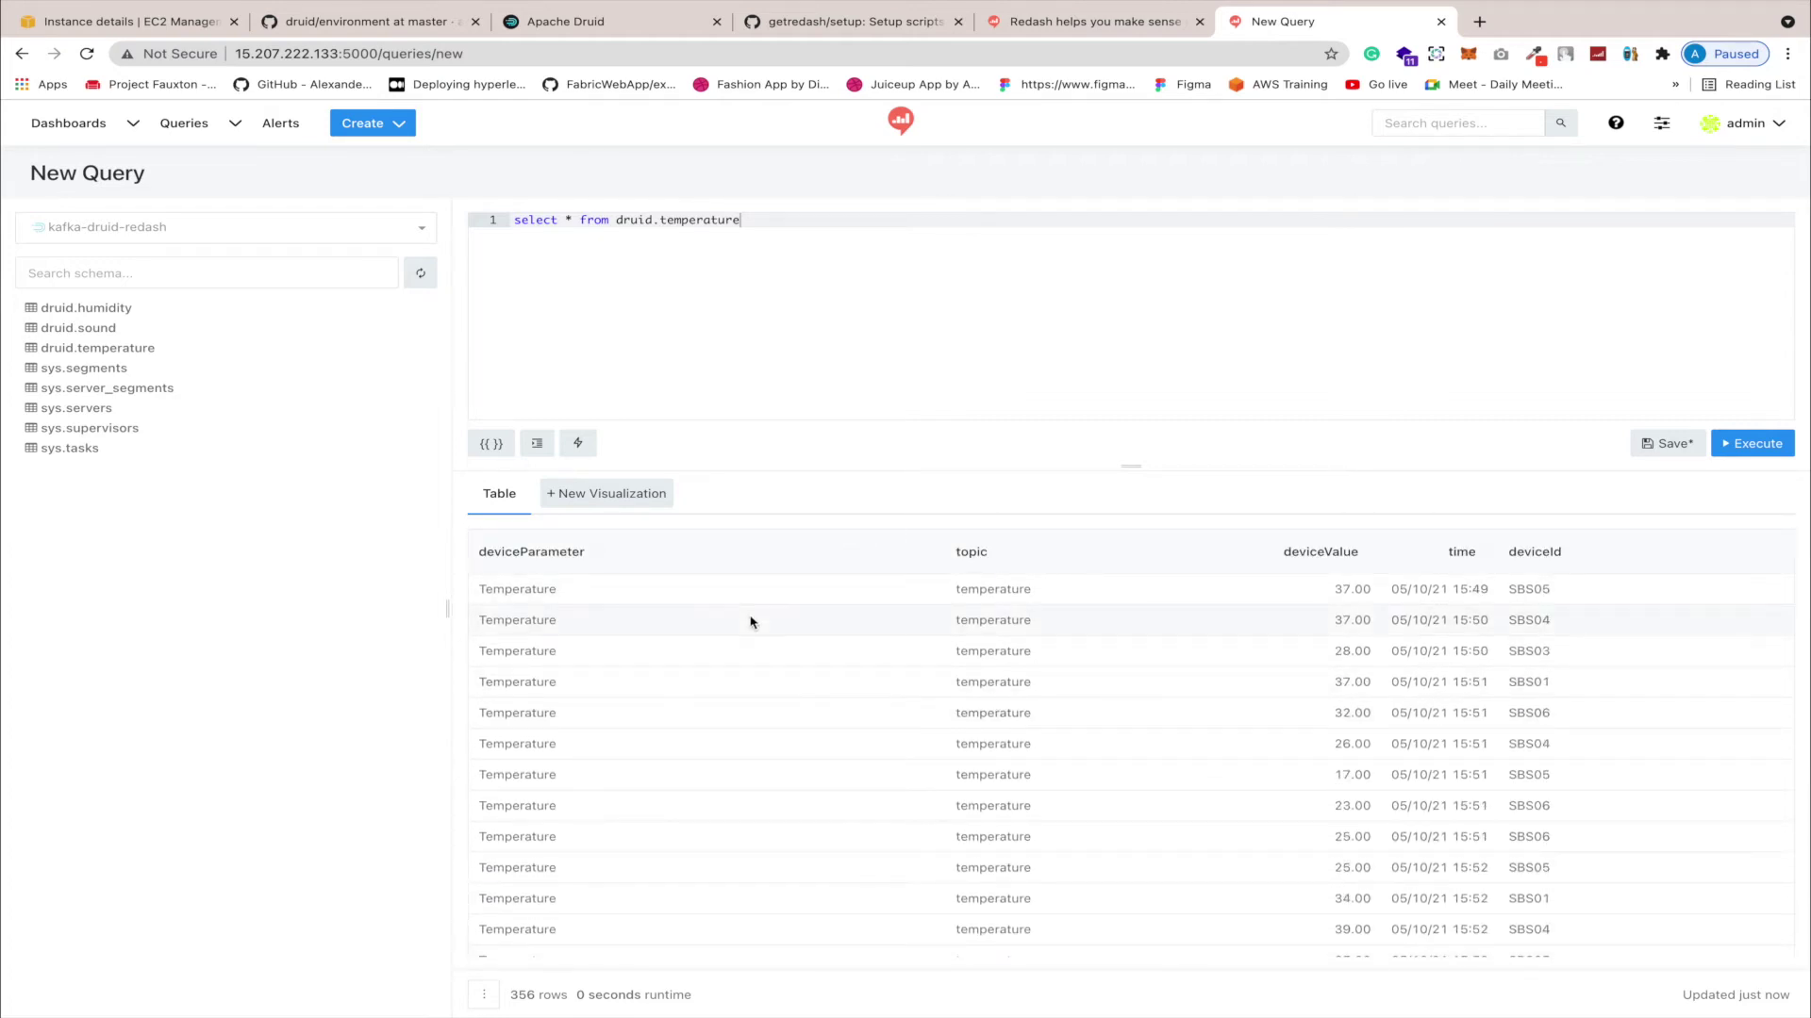
Step: Save the query and start a new line chart visualization named 'my temperature chart'
{"action": "left_click", "coordinate": [585, 507]}
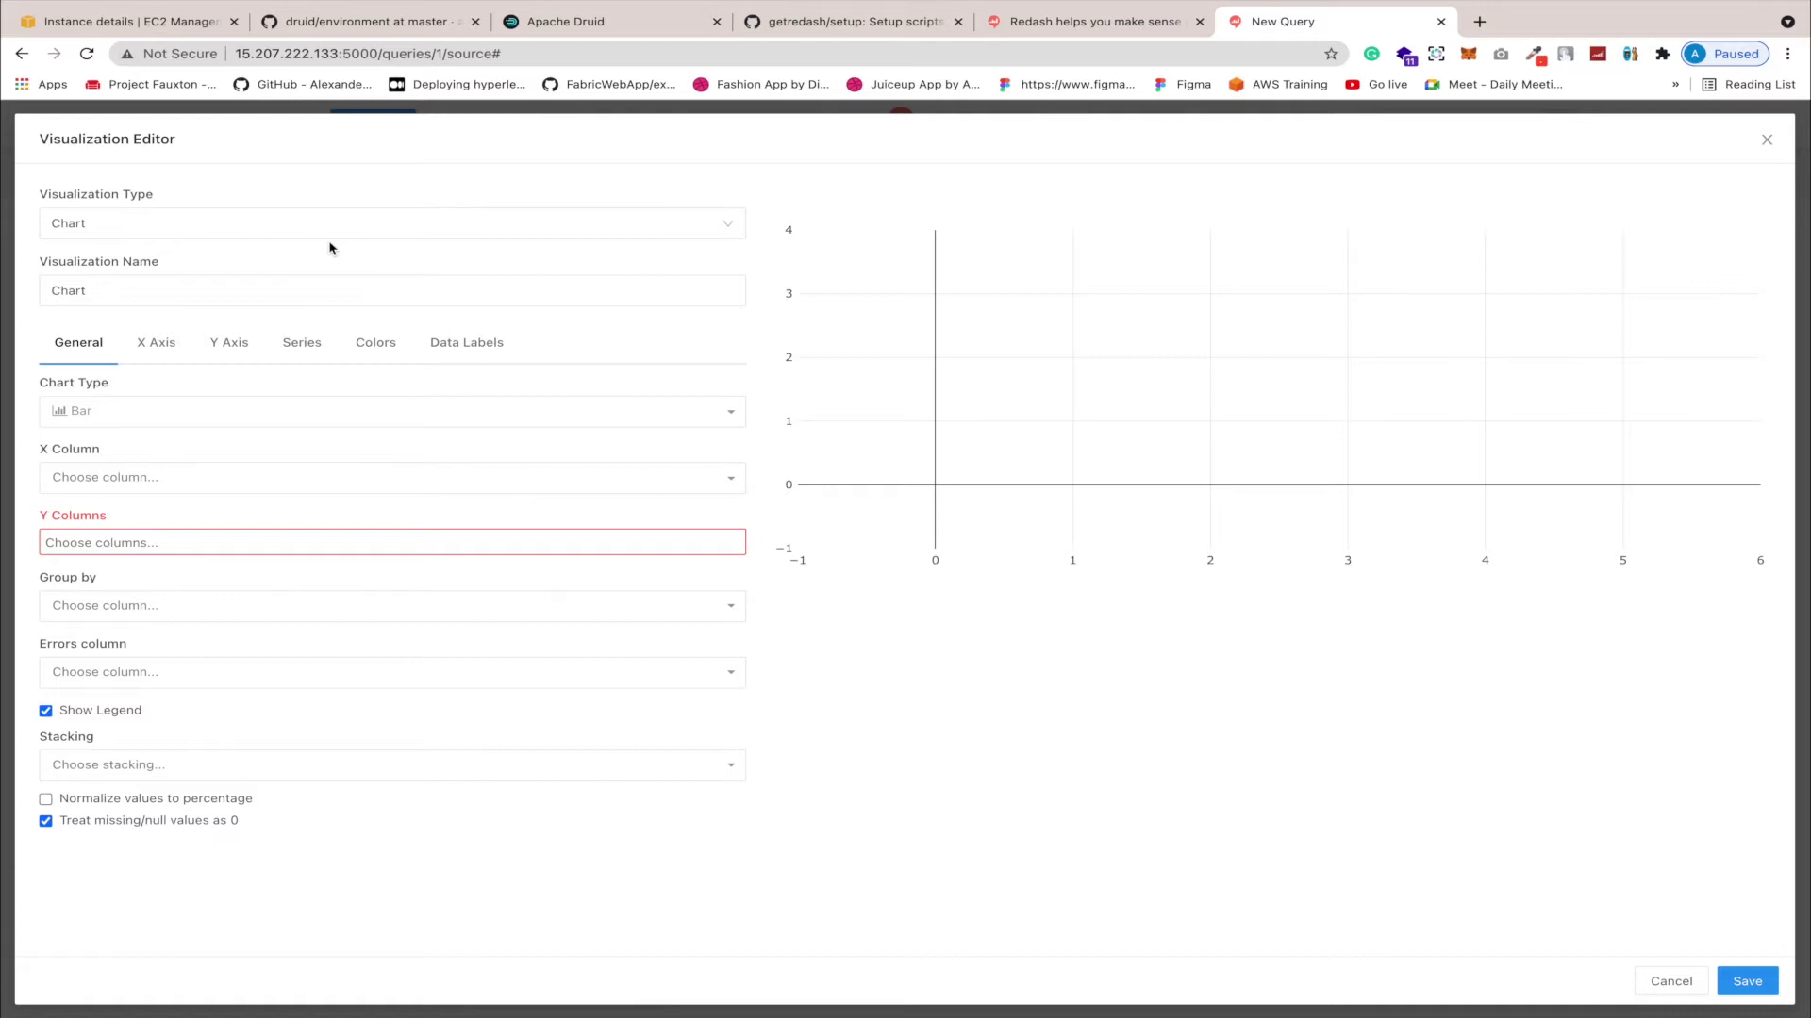
{"action": "left_click_drag", "start_coordinate": [228, 295], "coordinate": [41, 295]}
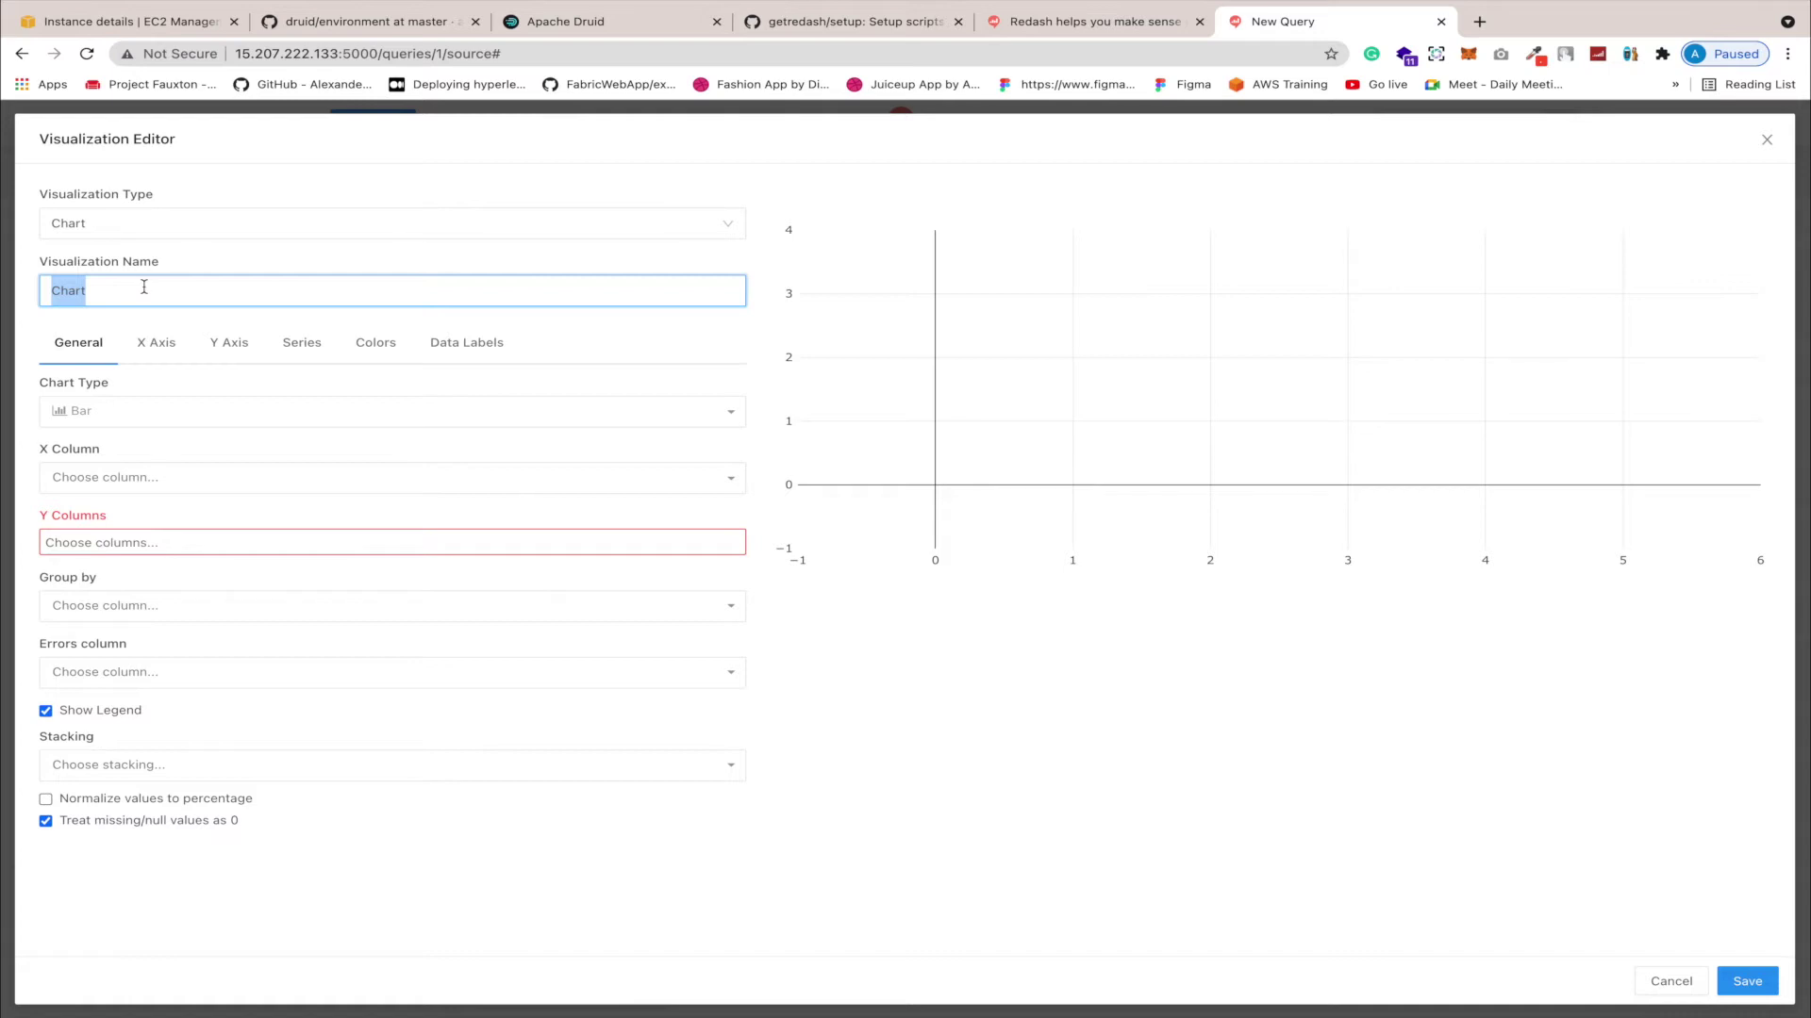
{"action": "type", "text": "my temperature c"}
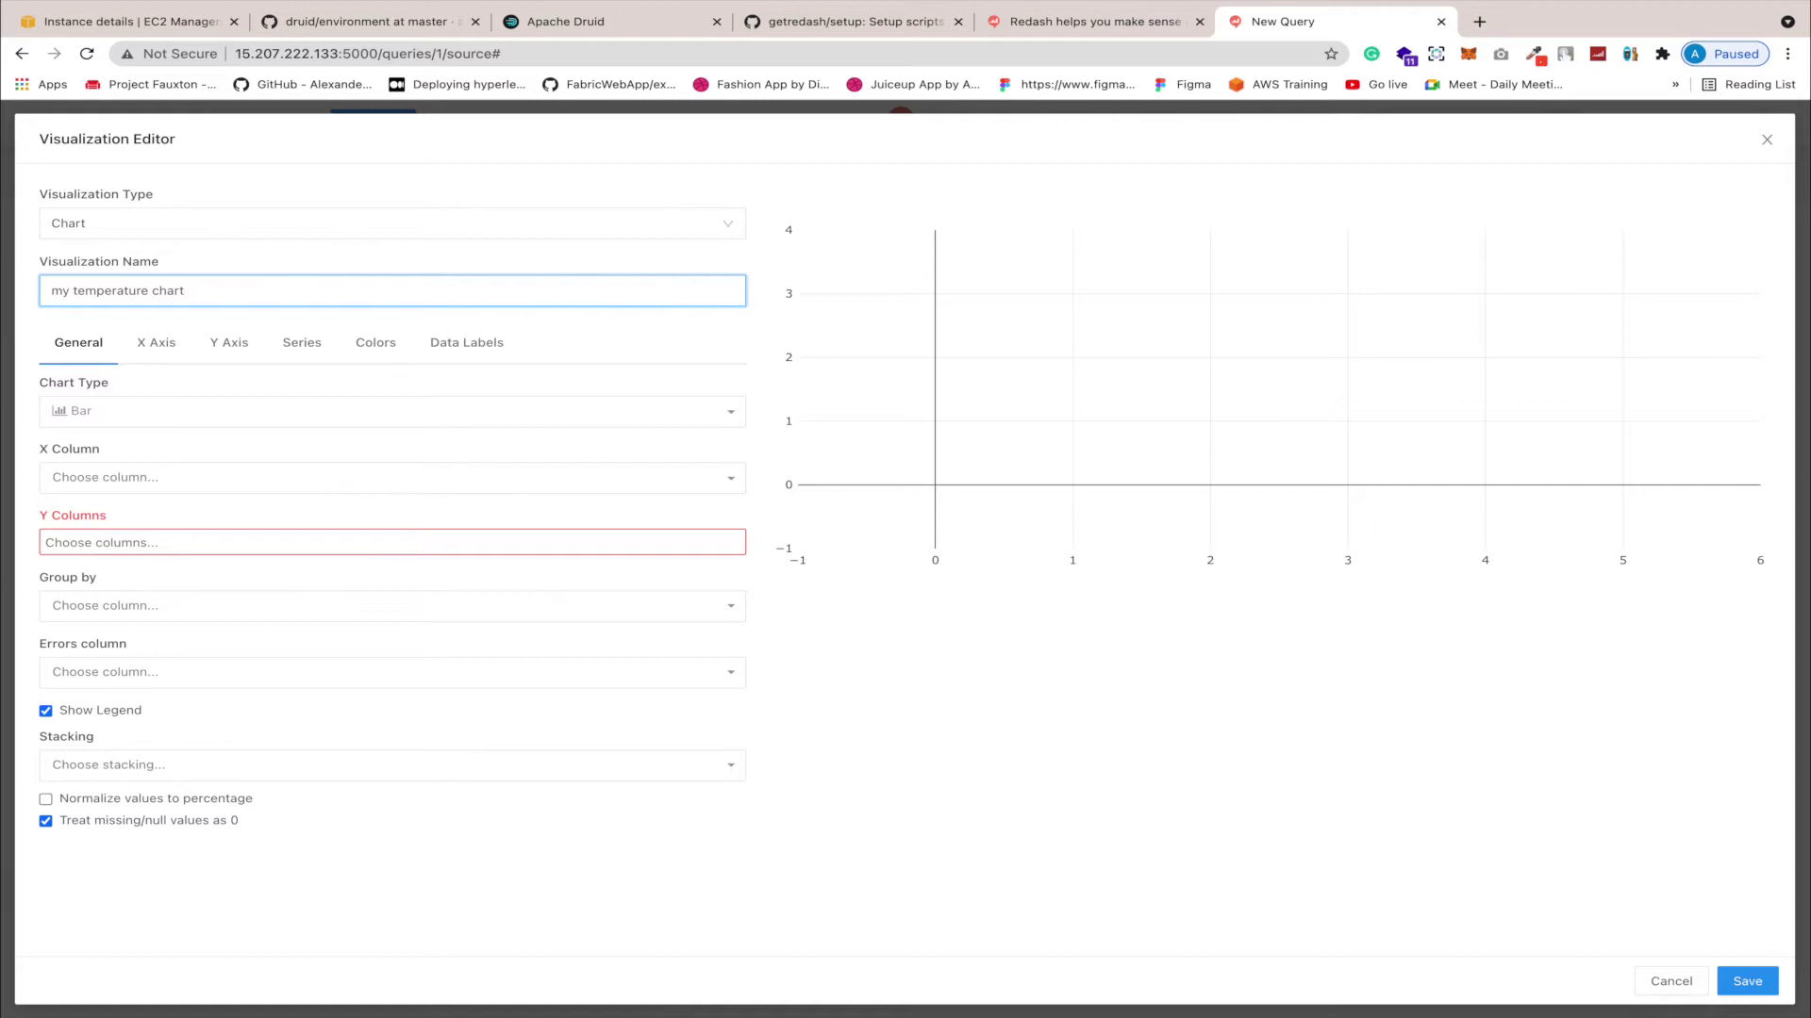
{"action": "left_click", "coordinate": [120, 423]}
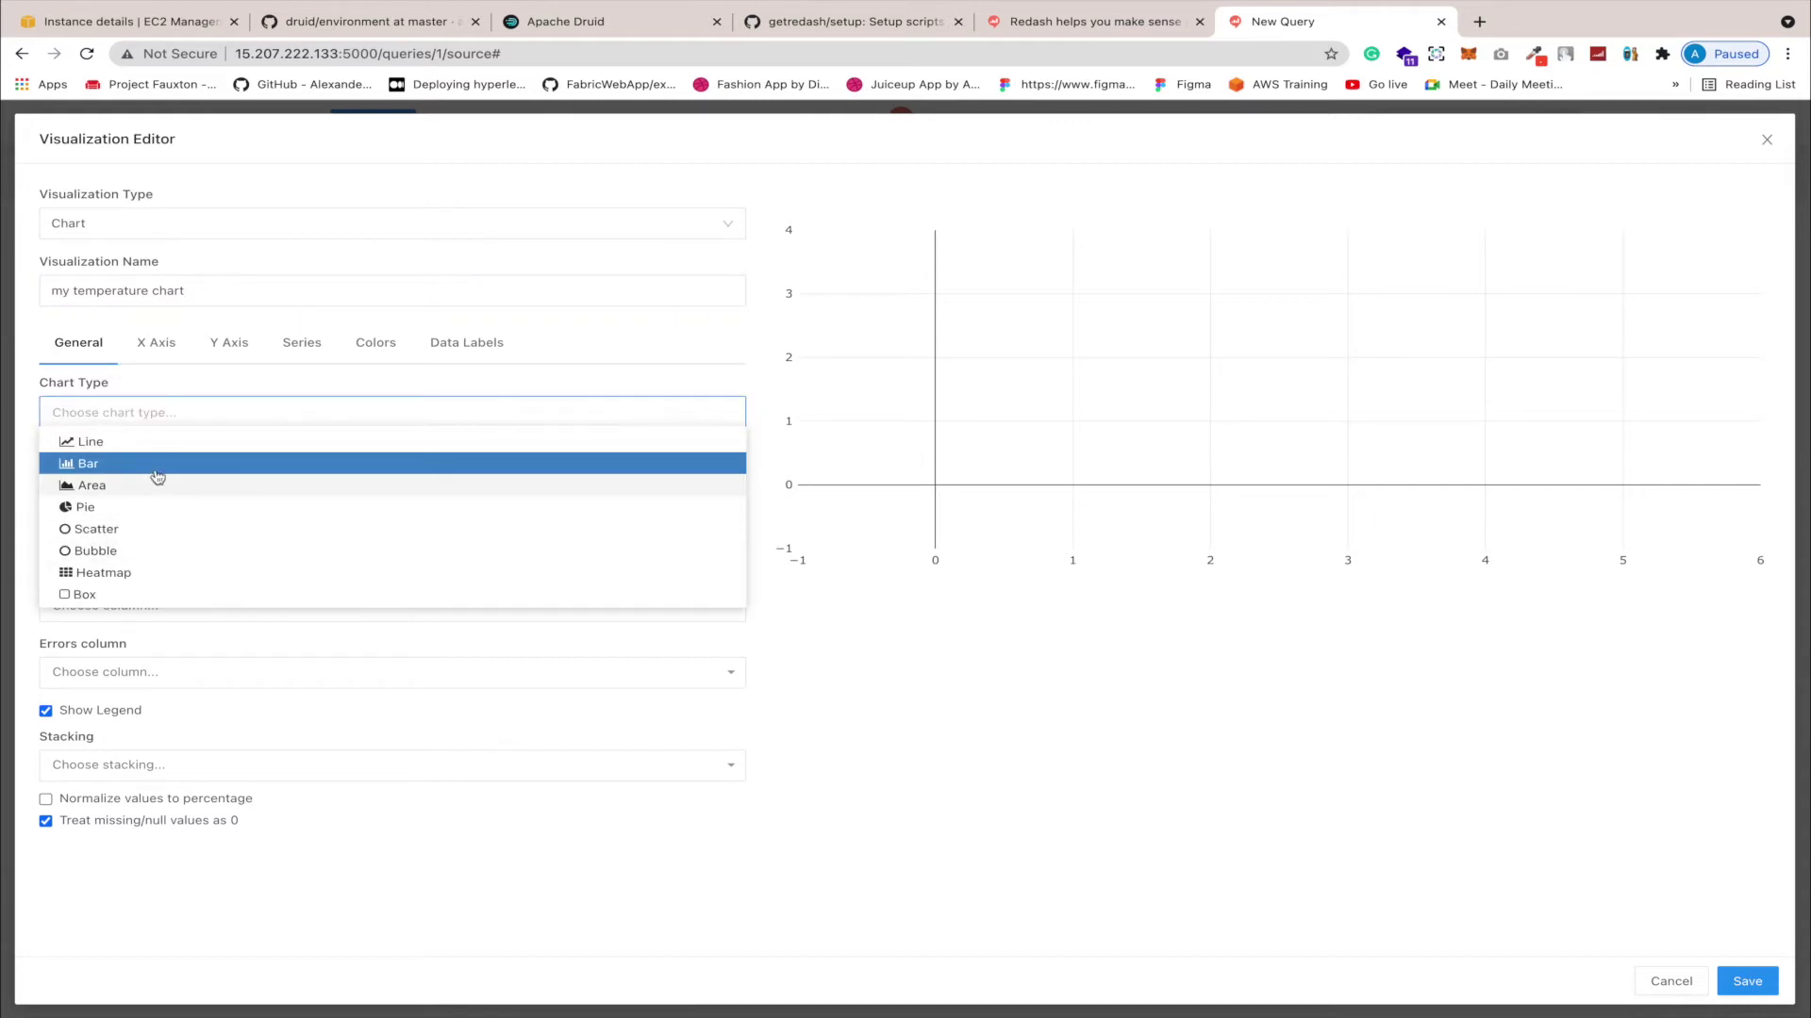
{"action": "left_click", "coordinate": [146, 445]}
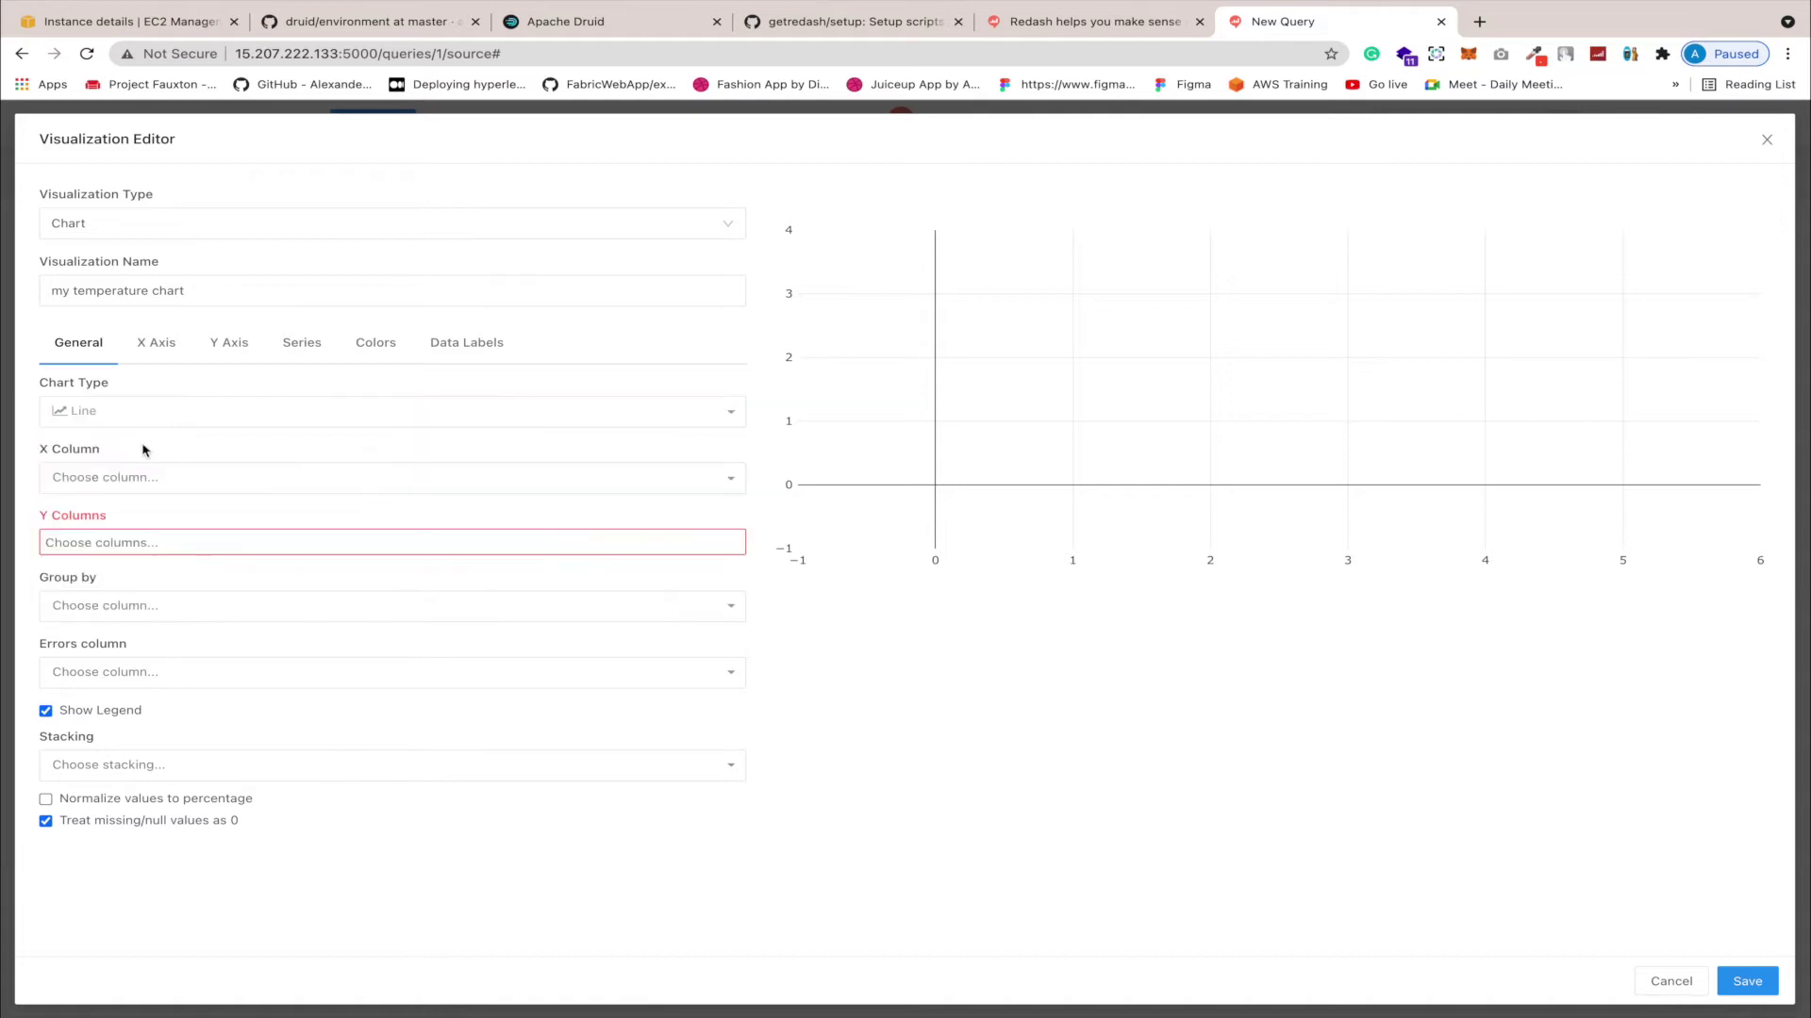
Step: Plot deviceValue on the y-axis against __time on the x-axis
{"action": "left_click", "coordinate": [161, 477]}
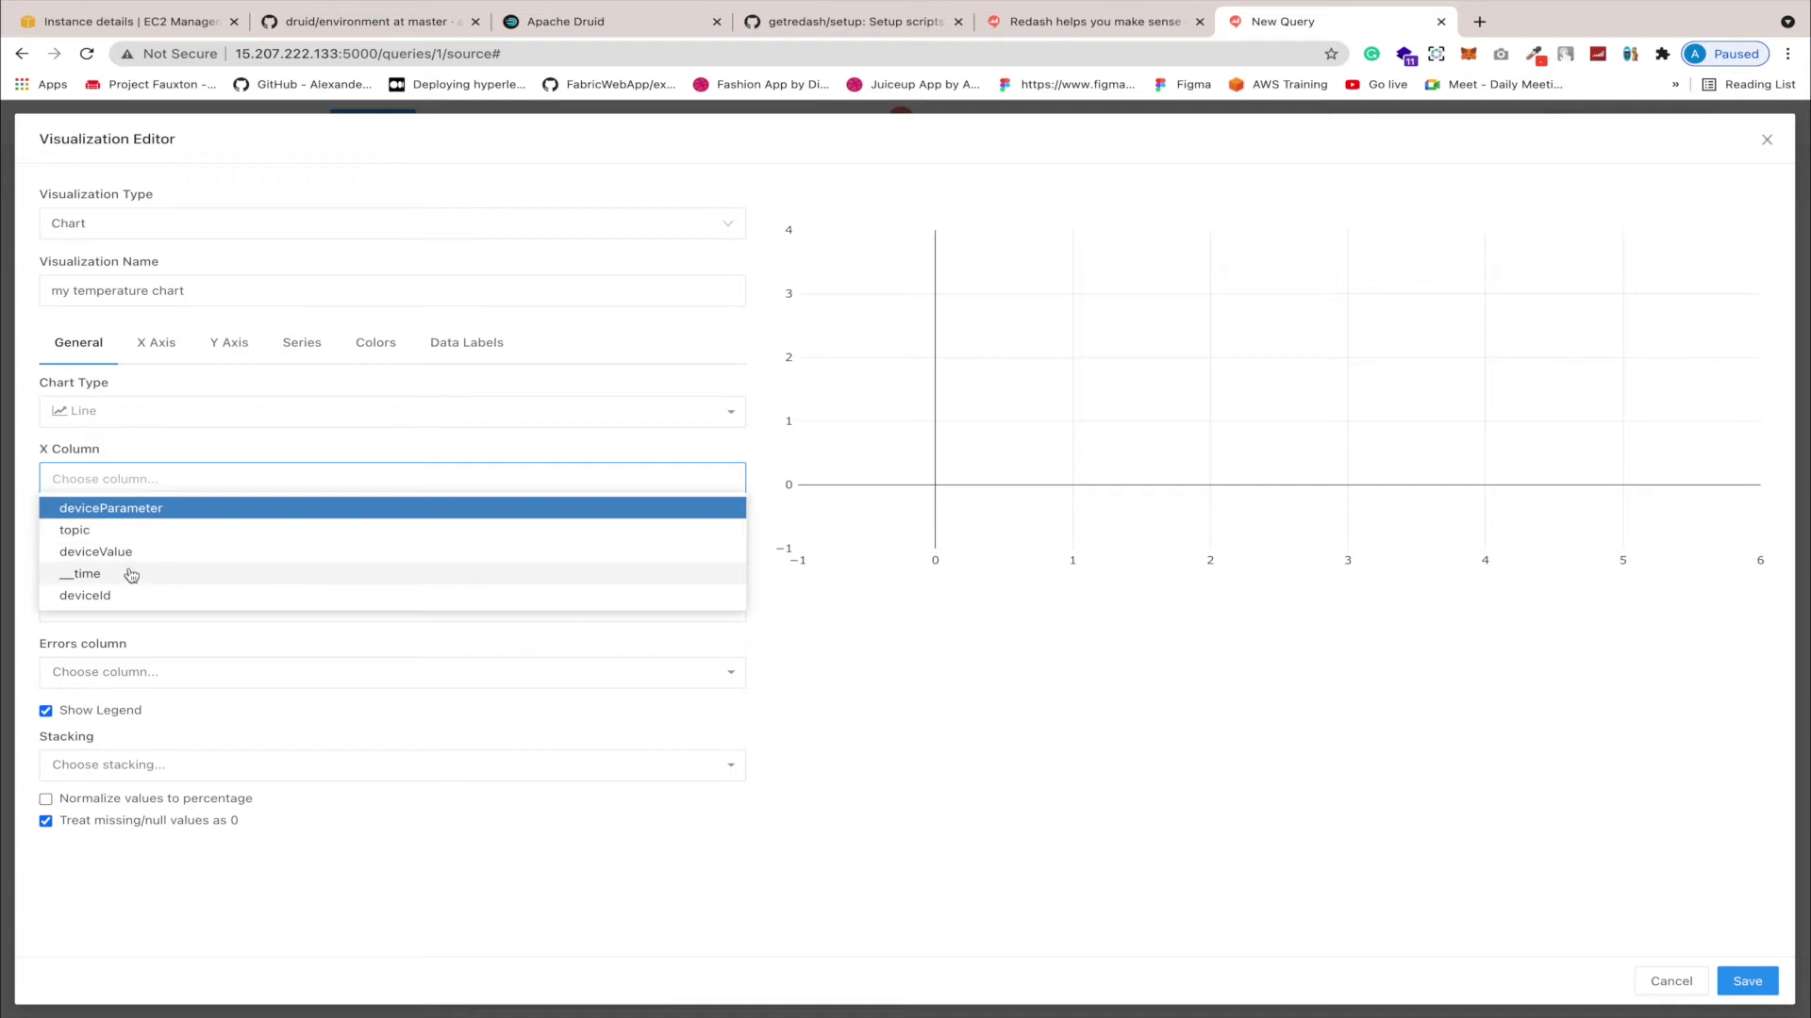
{"action": "left_click", "coordinate": [127, 574]}
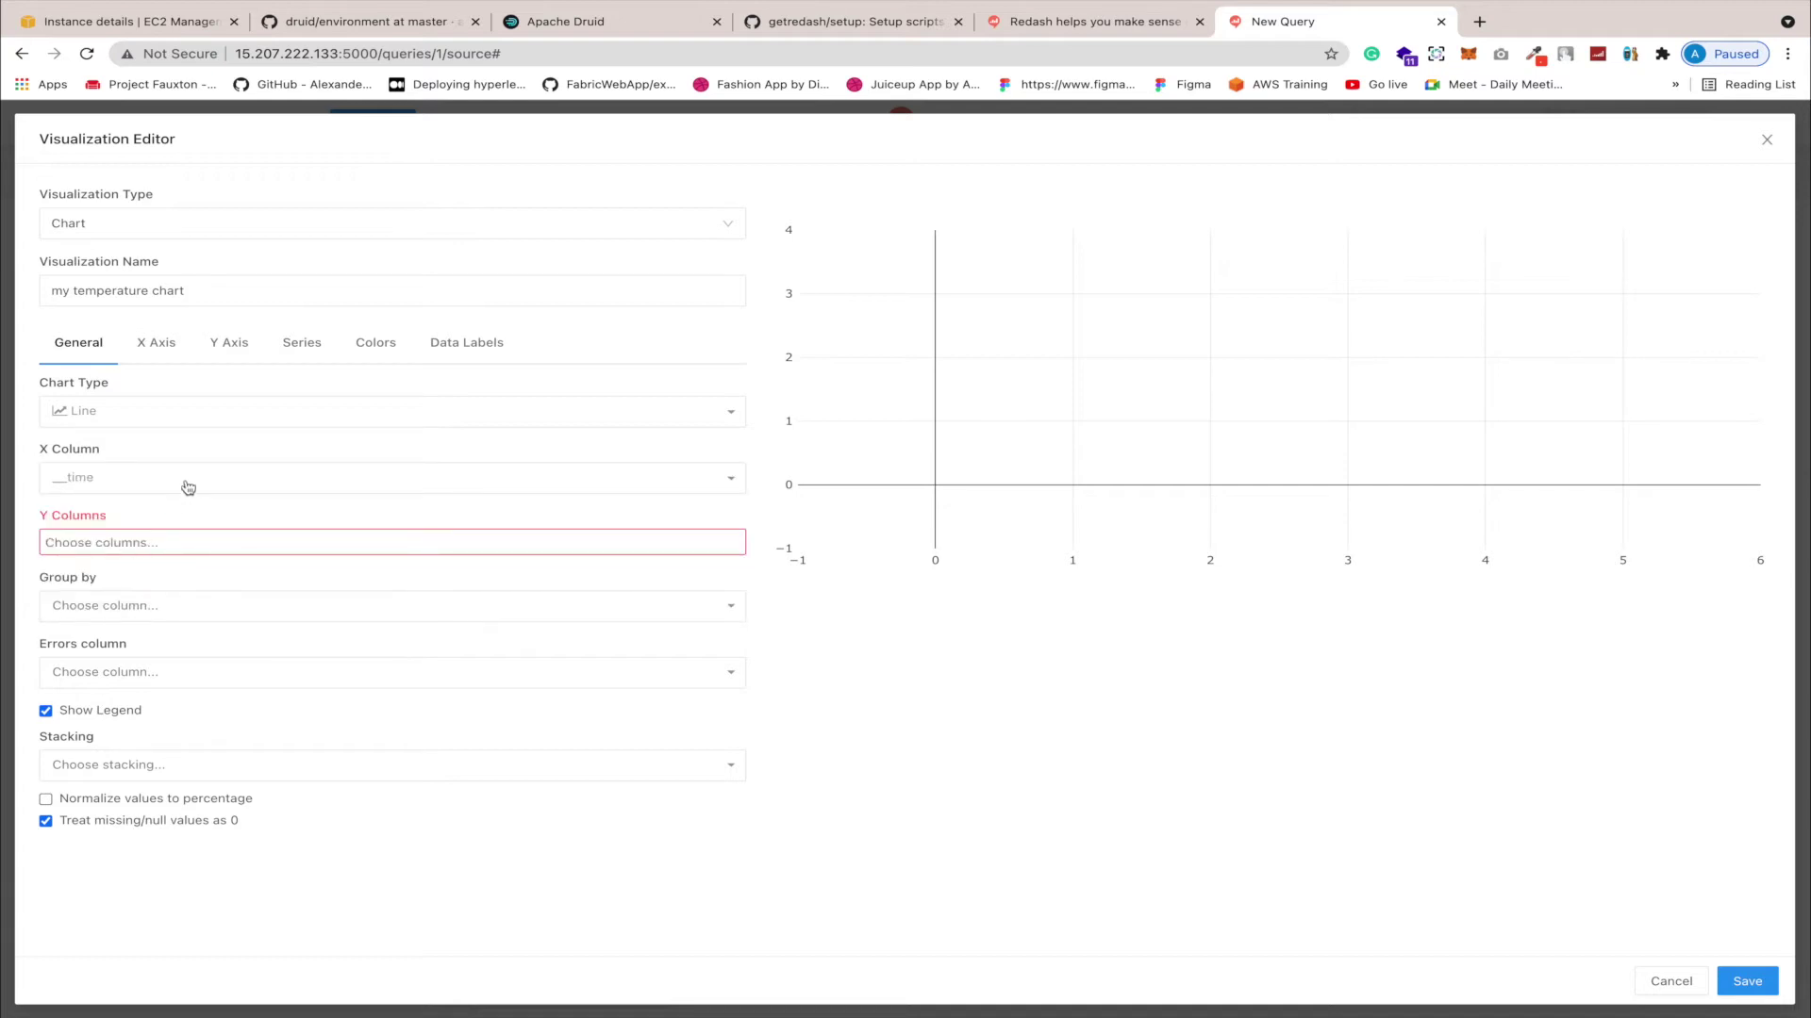
{"action": "left_click", "coordinate": [160, 542]}
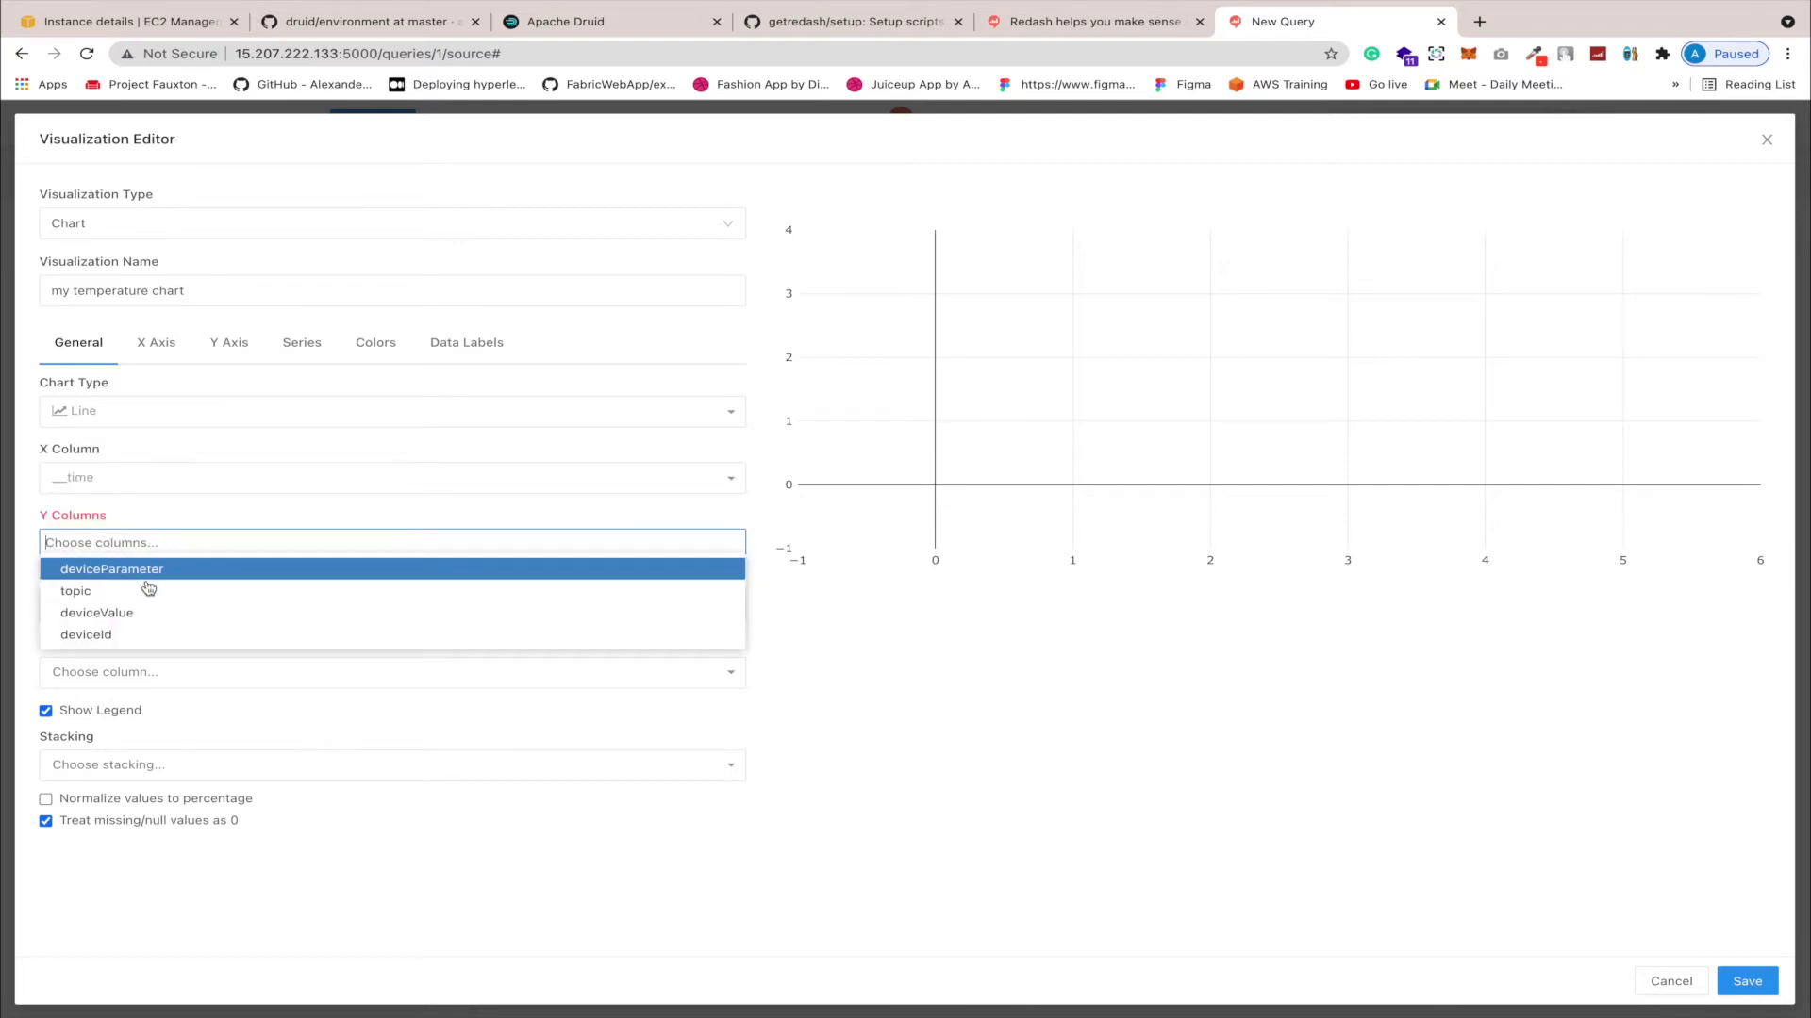
{"action": "left_click", "coordinate": [139, 613]}
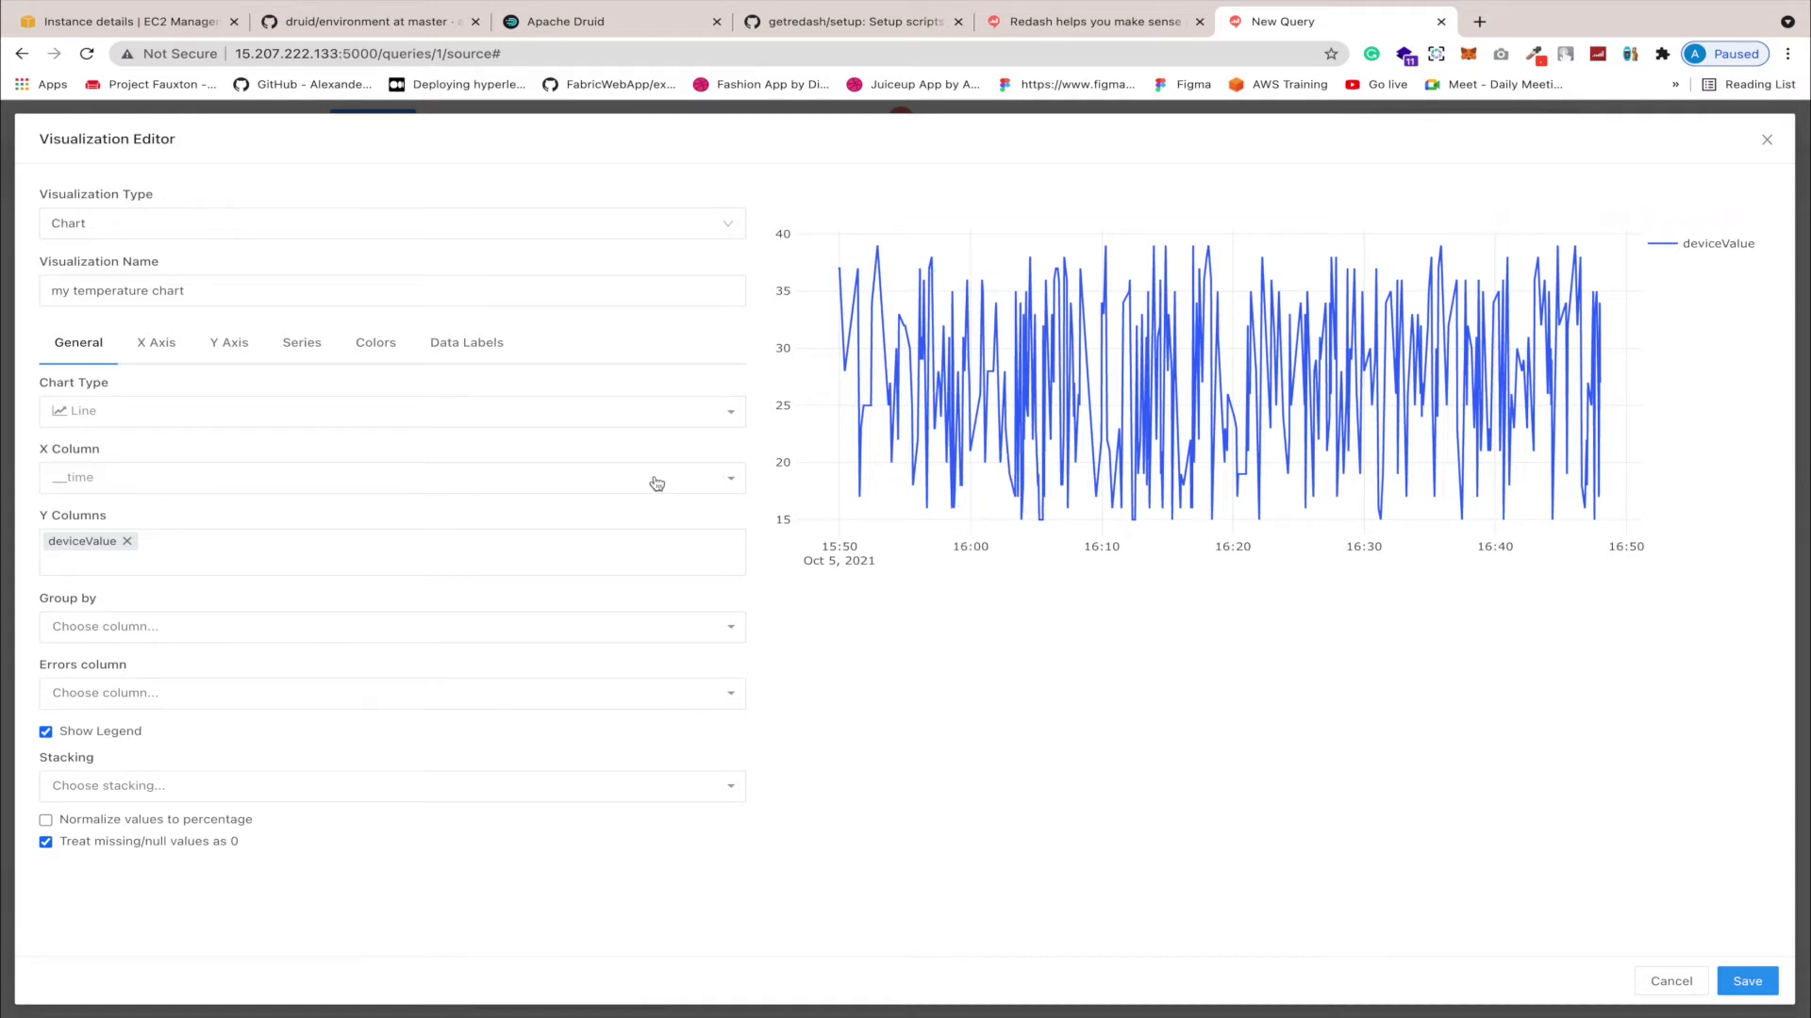
Step: Group the chart's lines by deviceId, leave percentage normalization off, and save the chart
{"action": "left_click", "coordinate": [315, 640]}
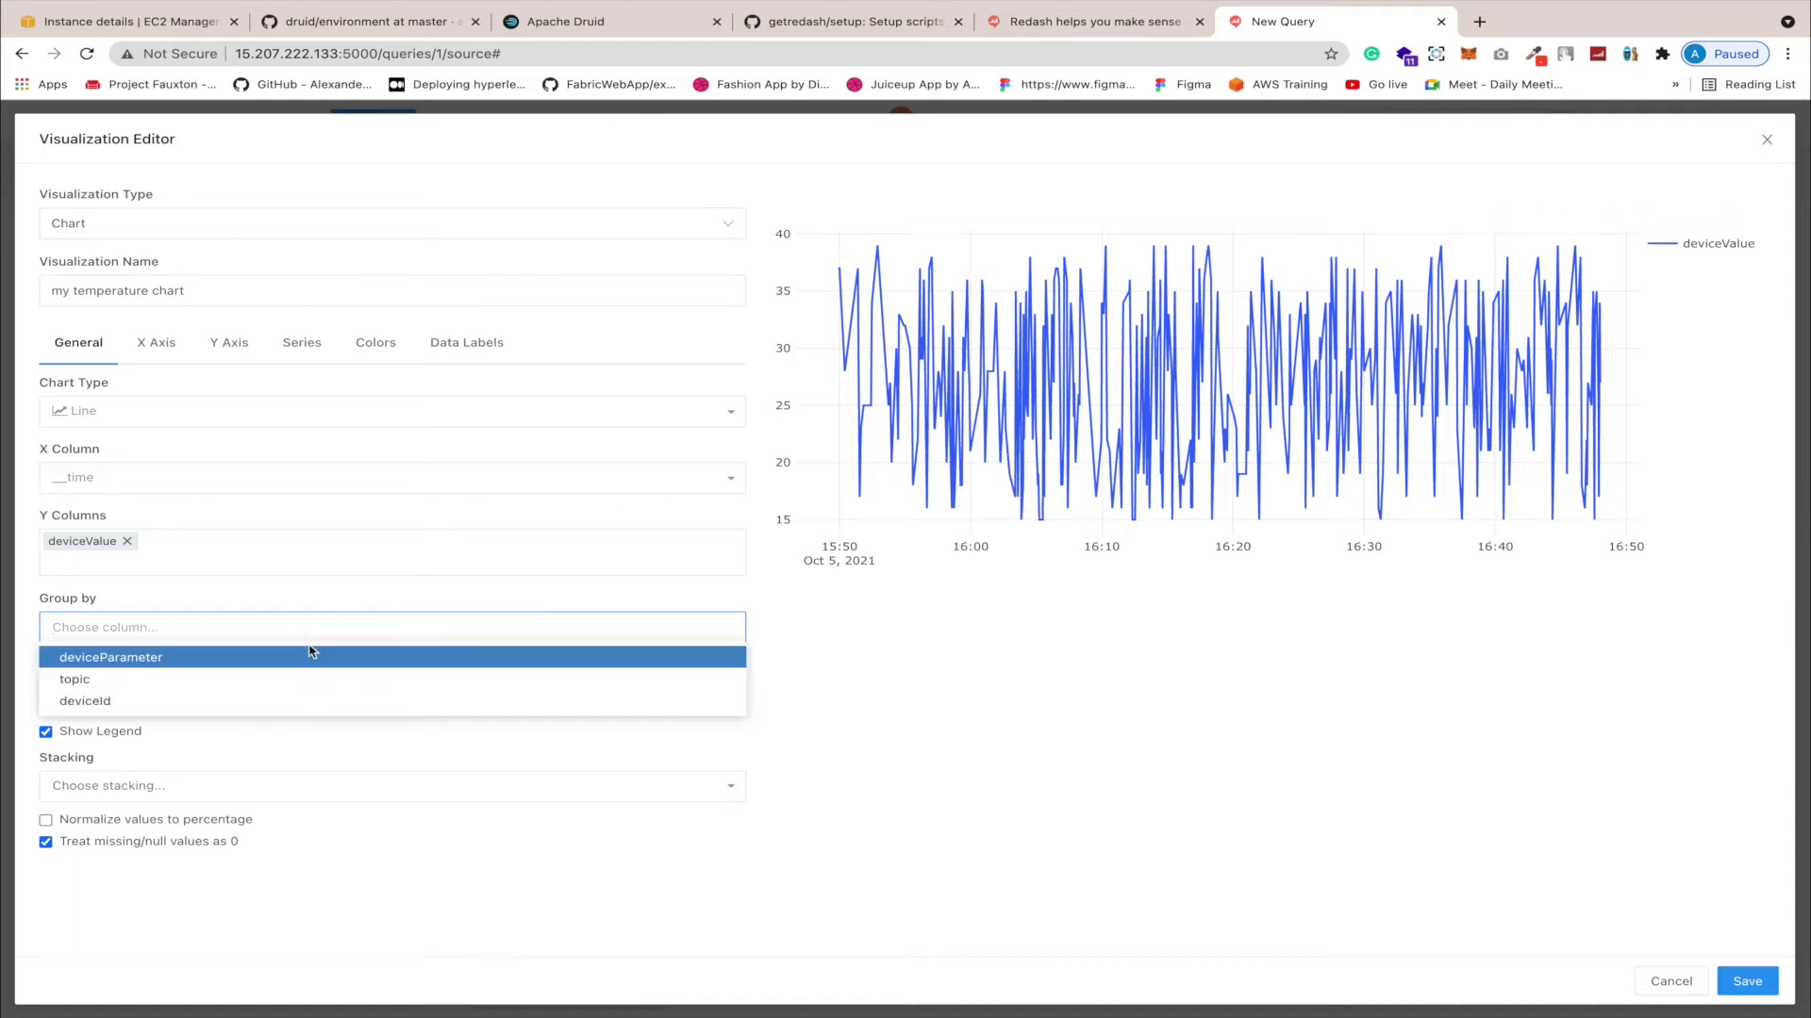
{"action": "left_click", "coordinate": [241, 699]}
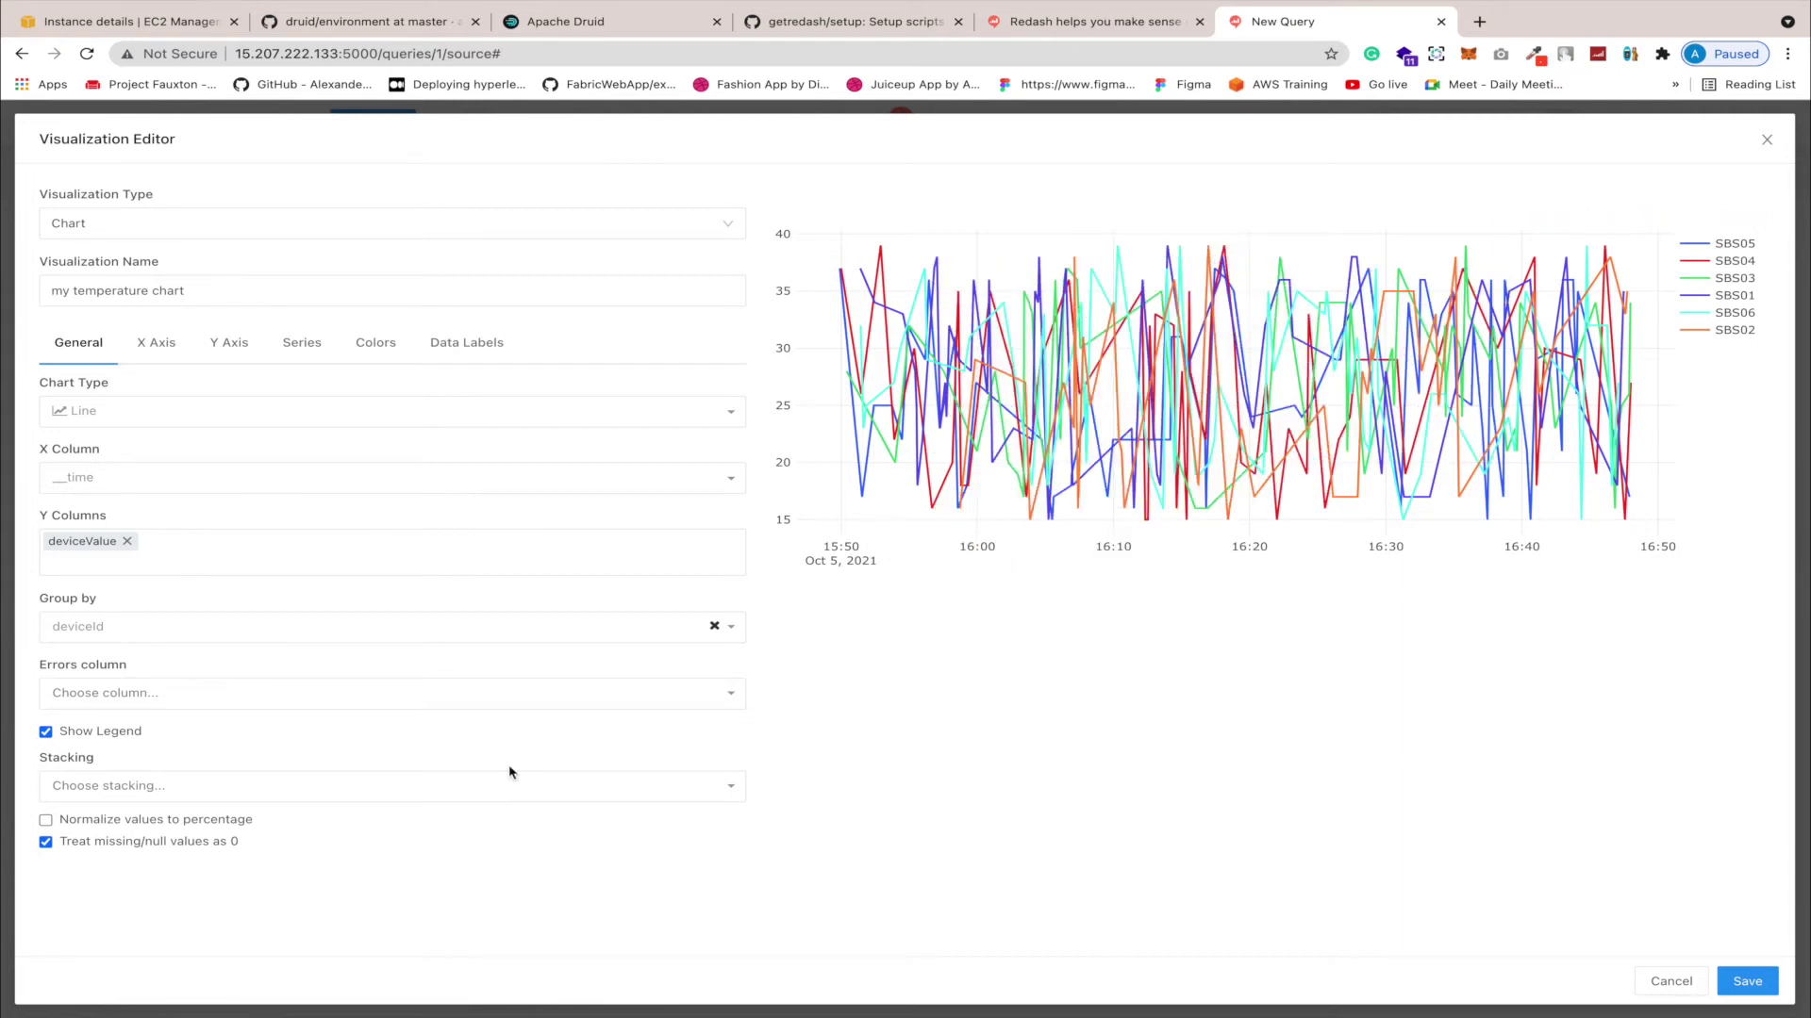
{"action": "left_click", "coordinate": [217, 826]}
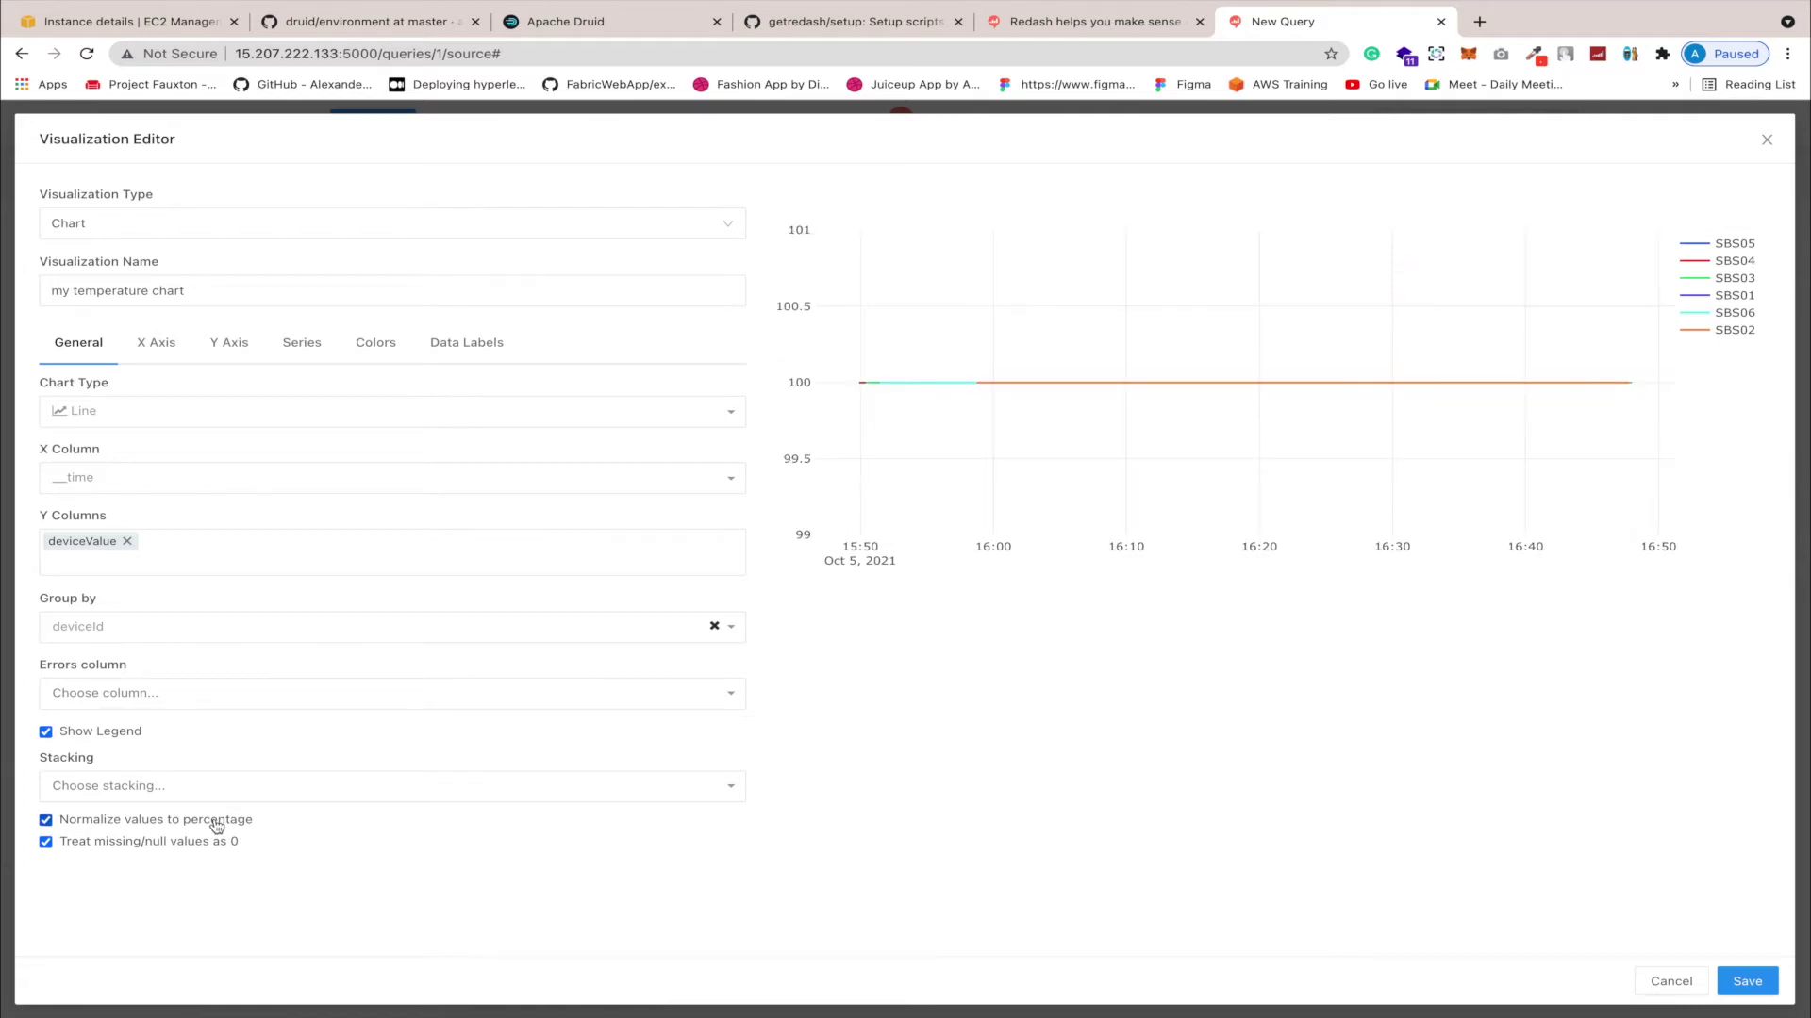
{"action": "left_click", "coordinate": [217, 826]}
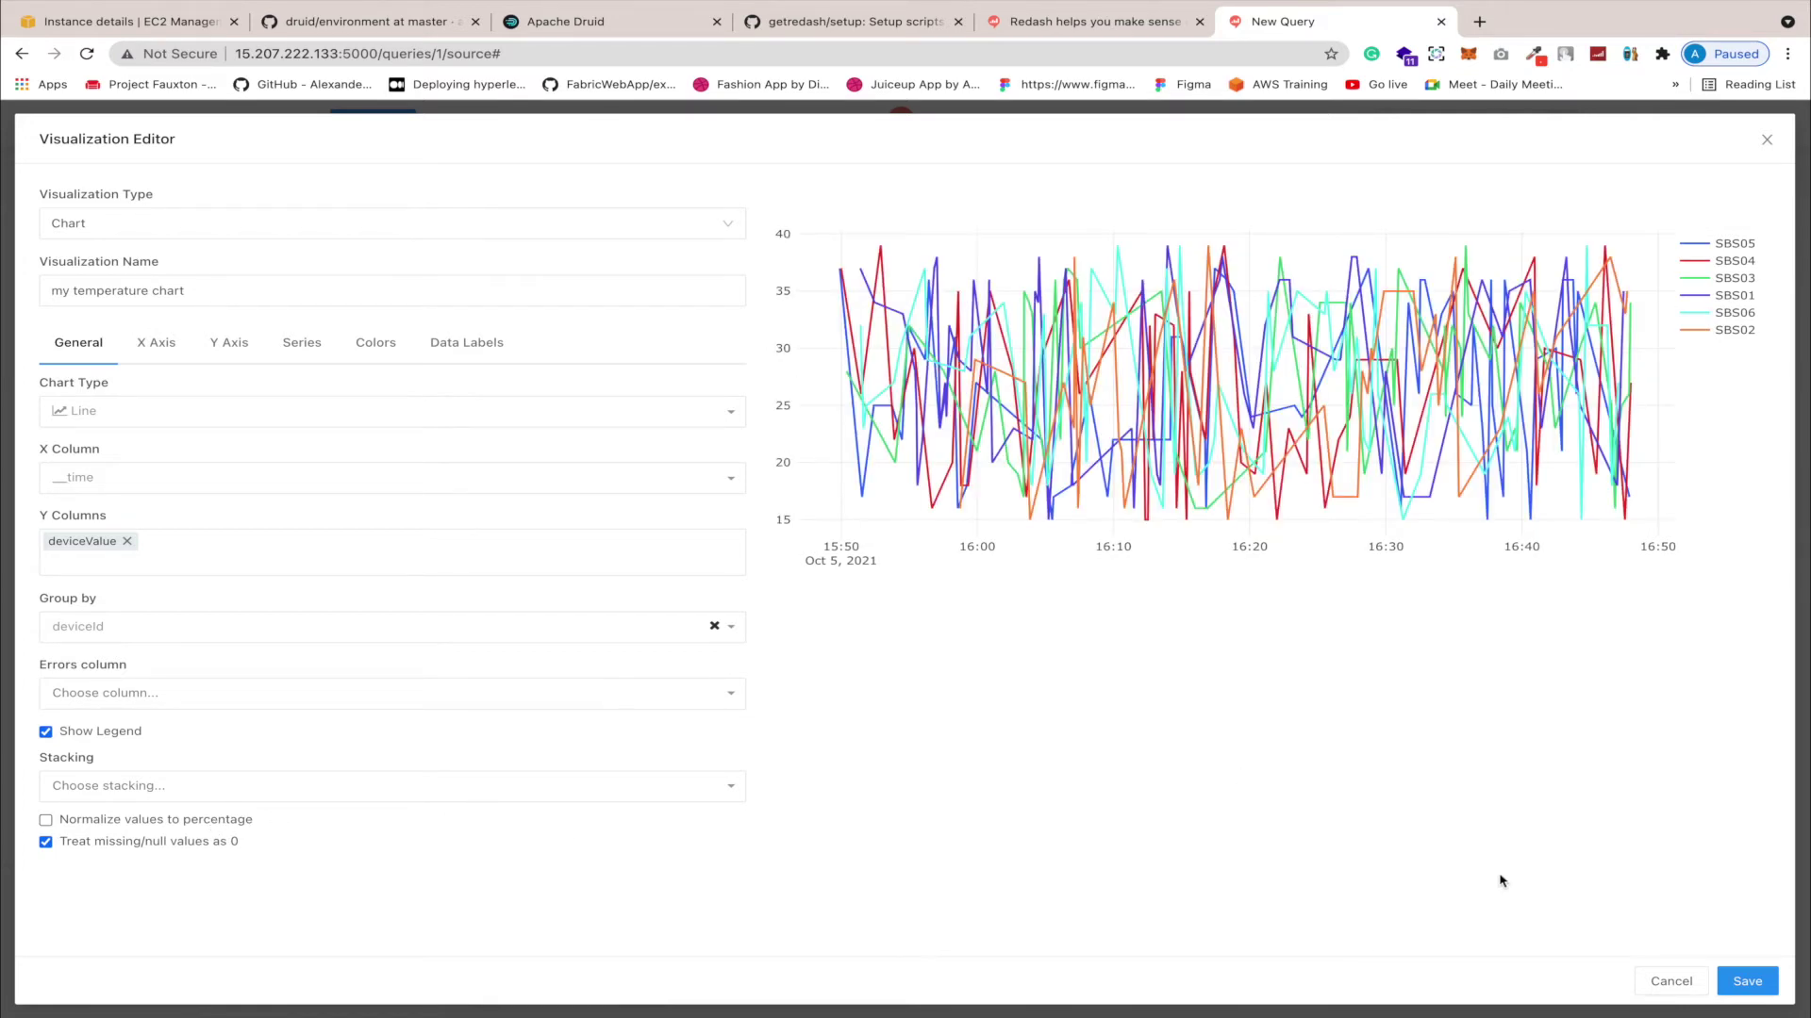
{"action": "left_click", "coordinate": [1745, 981]}
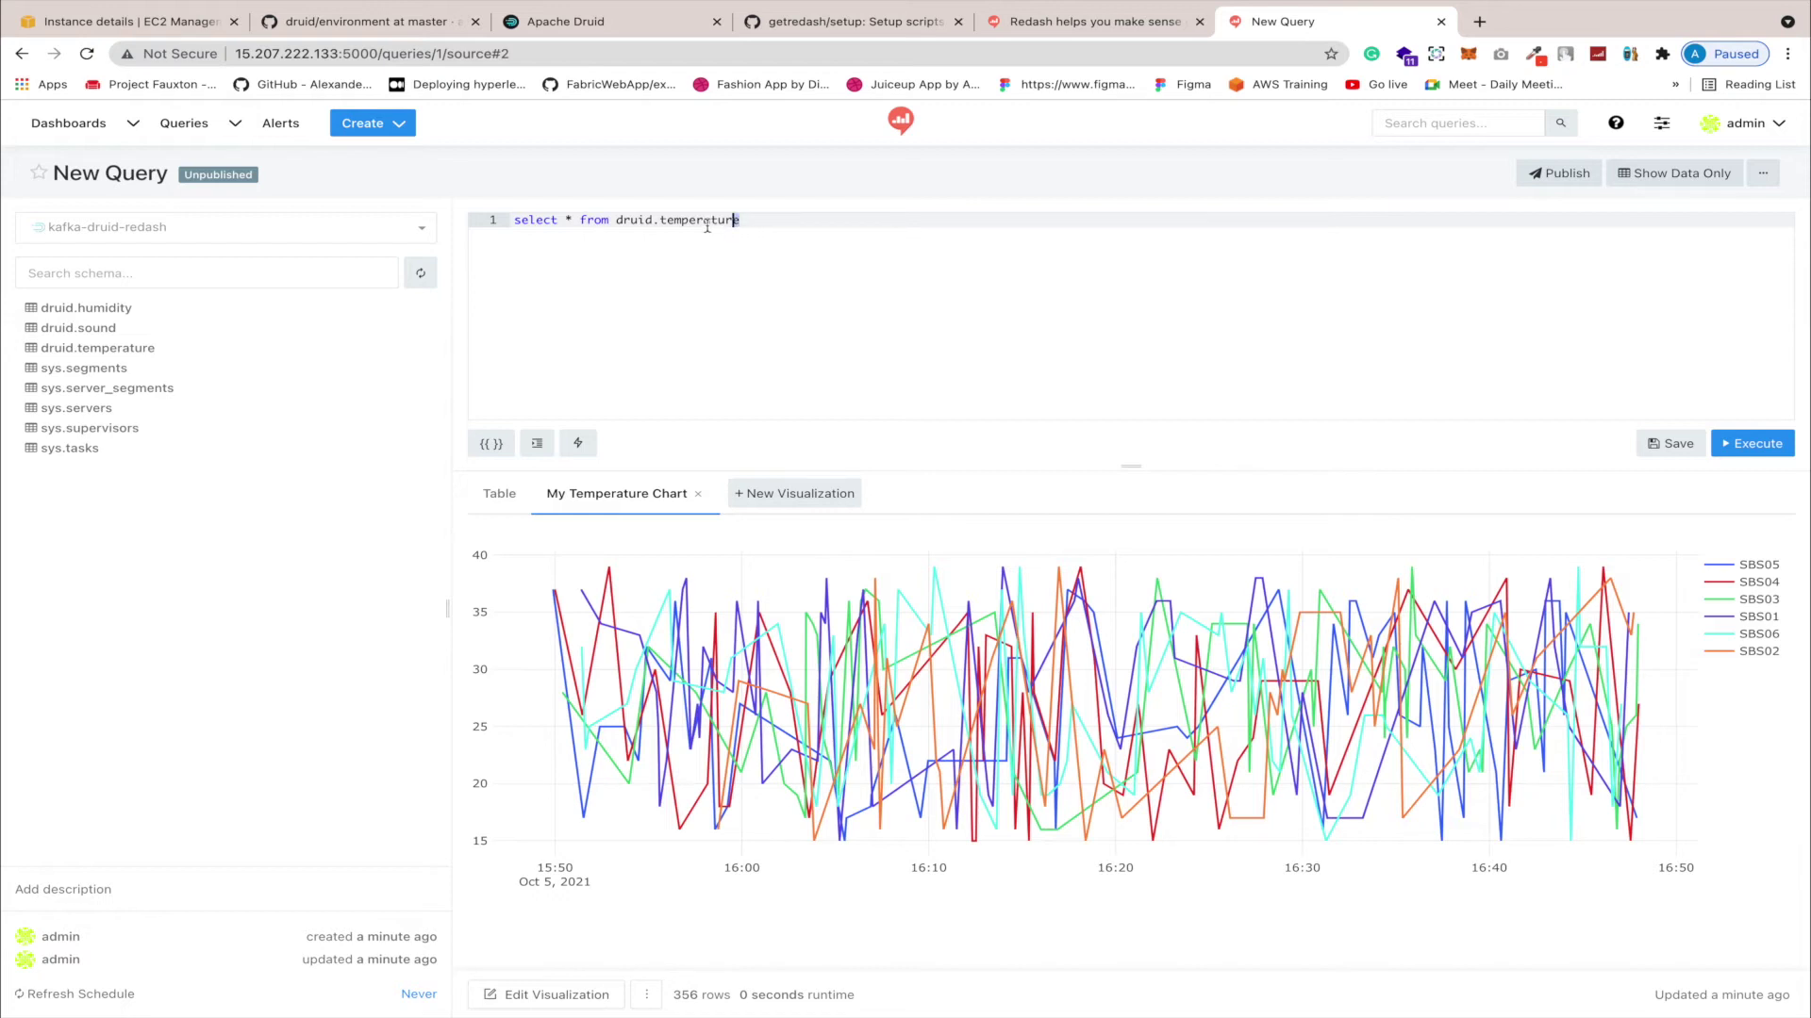
Step: Swap the query's table to druid.humidity and run it as a test
{"action": "left_click_drag", "start_coordinate": [740, 220], "coordinate": [660, 222]}
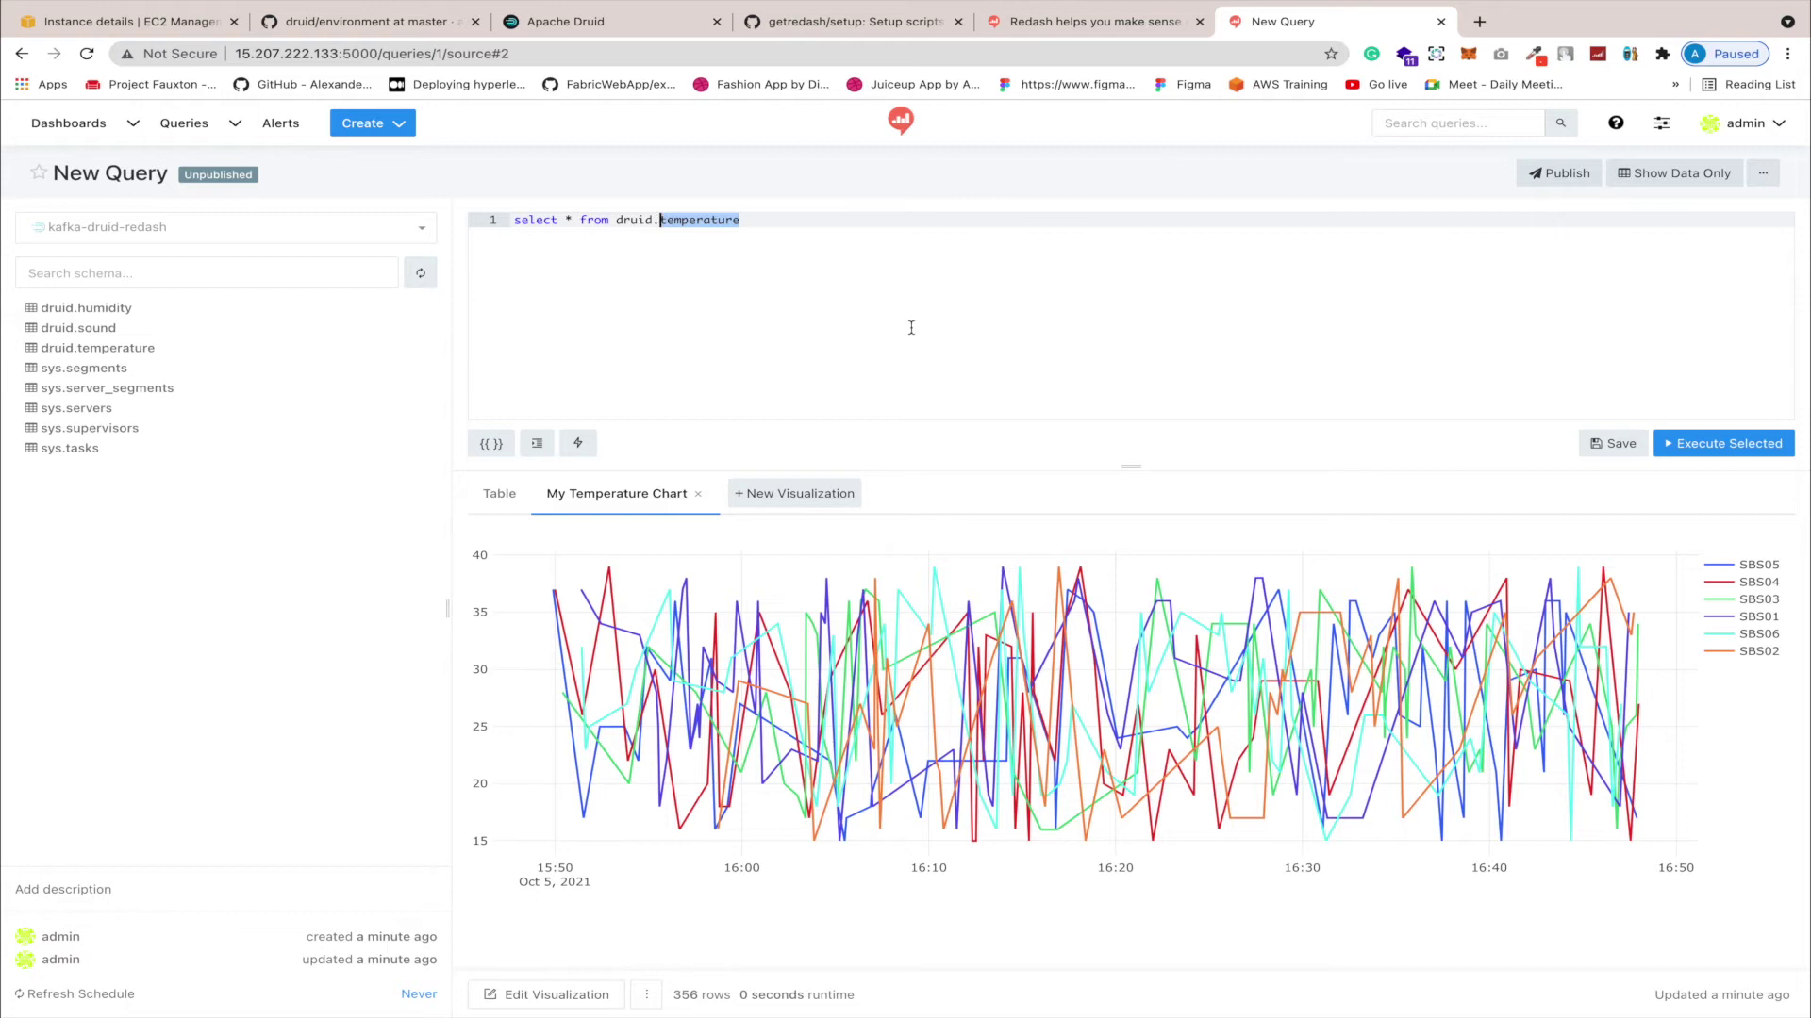
{"action": "key", "text": "BackSpace"}
{"action": "type", "text": "h"}
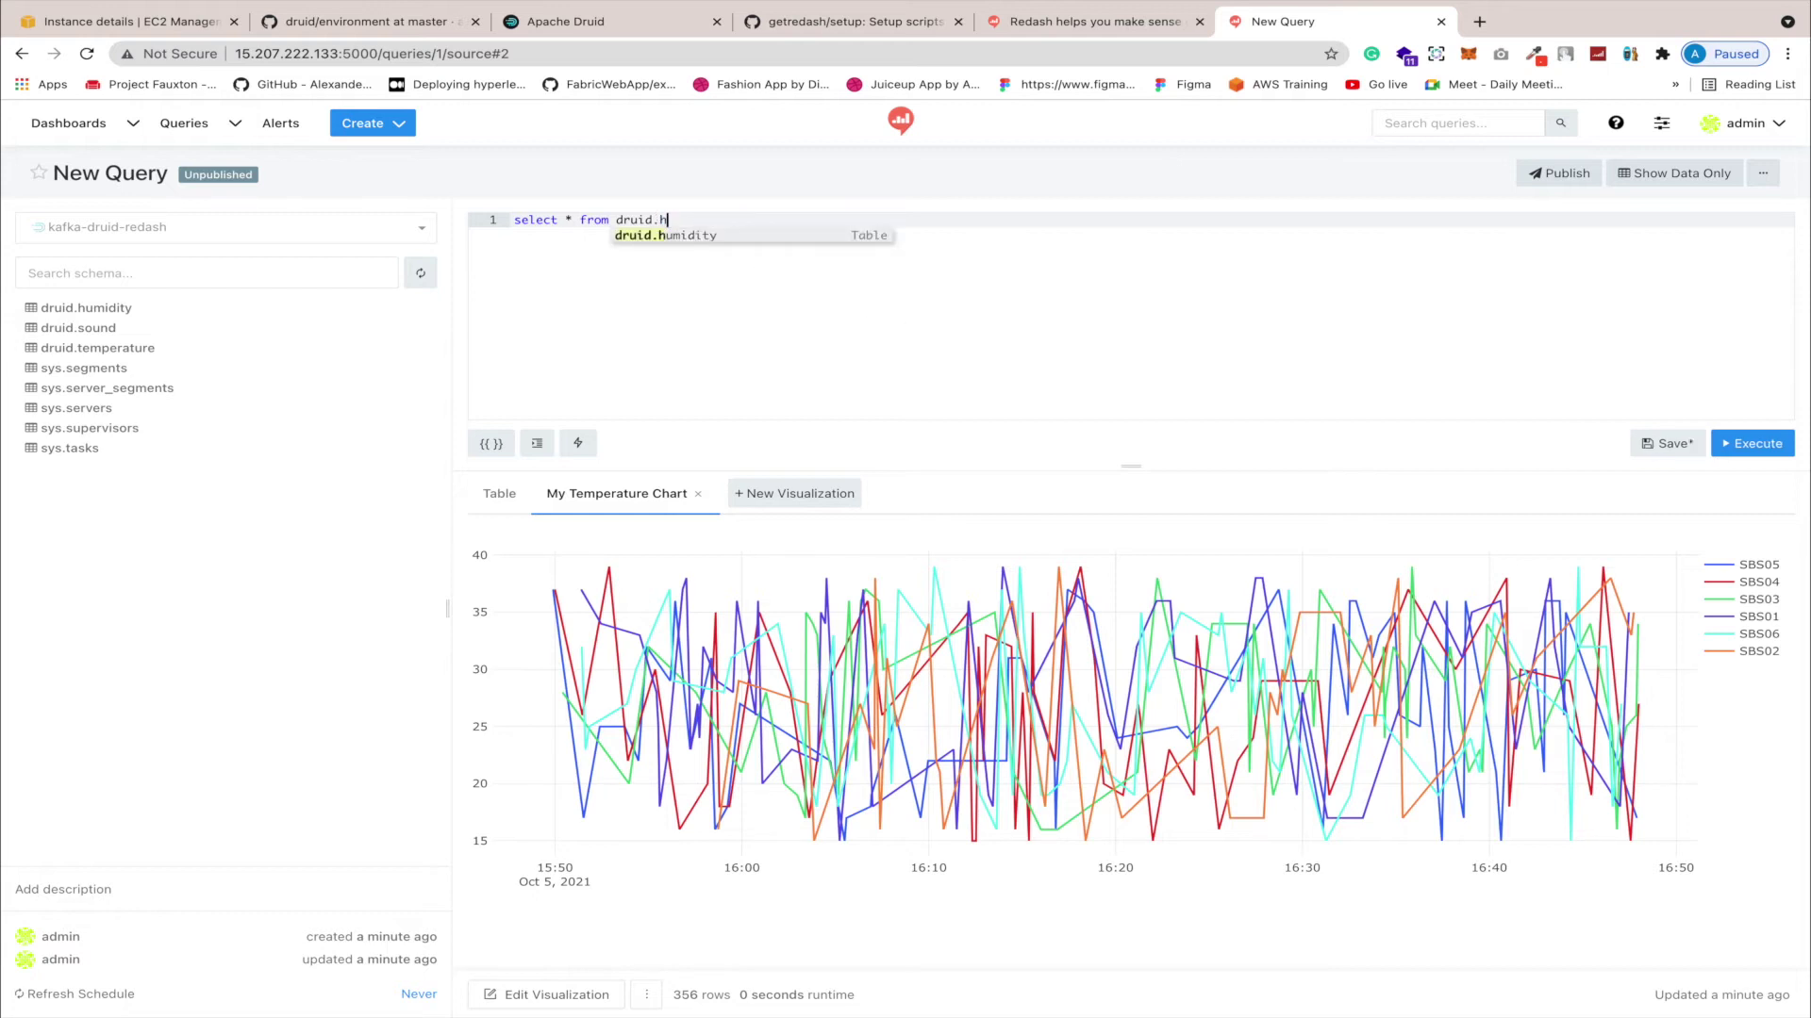
{"action": "left_click", "coordinate": [715, 236]}
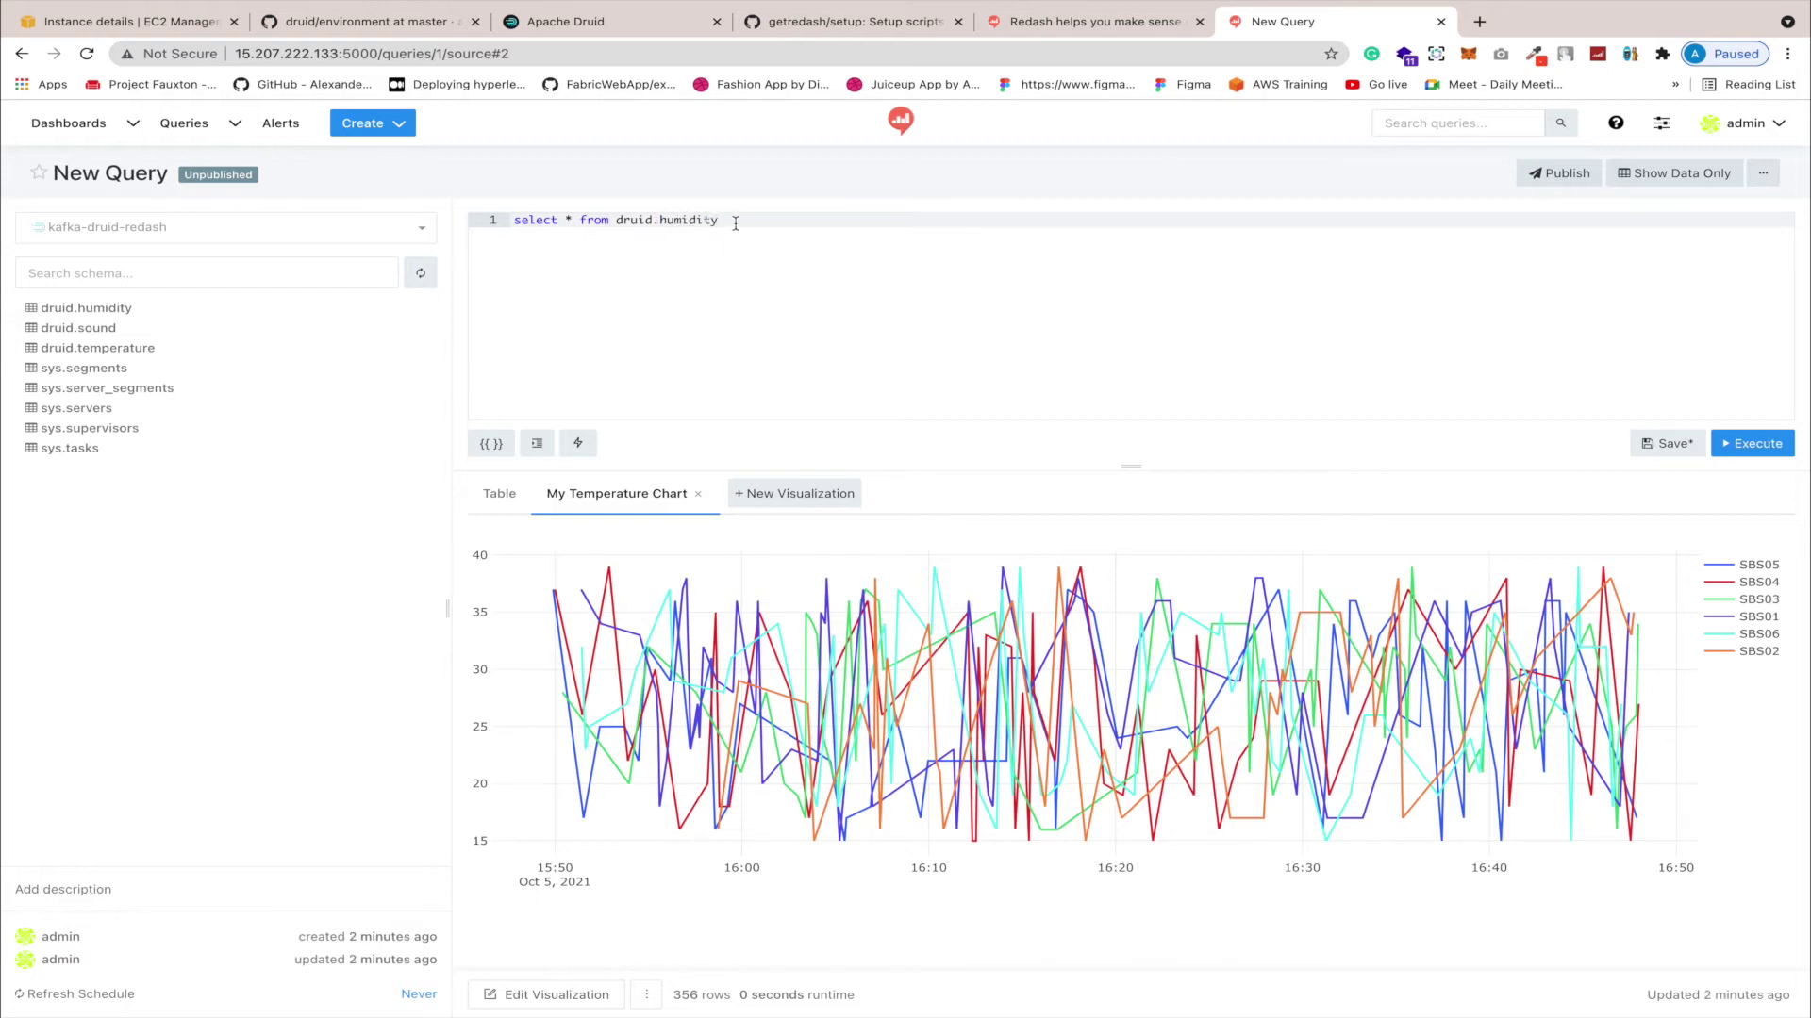
{"action": "left_click", "coordinate": [1740, 445]}
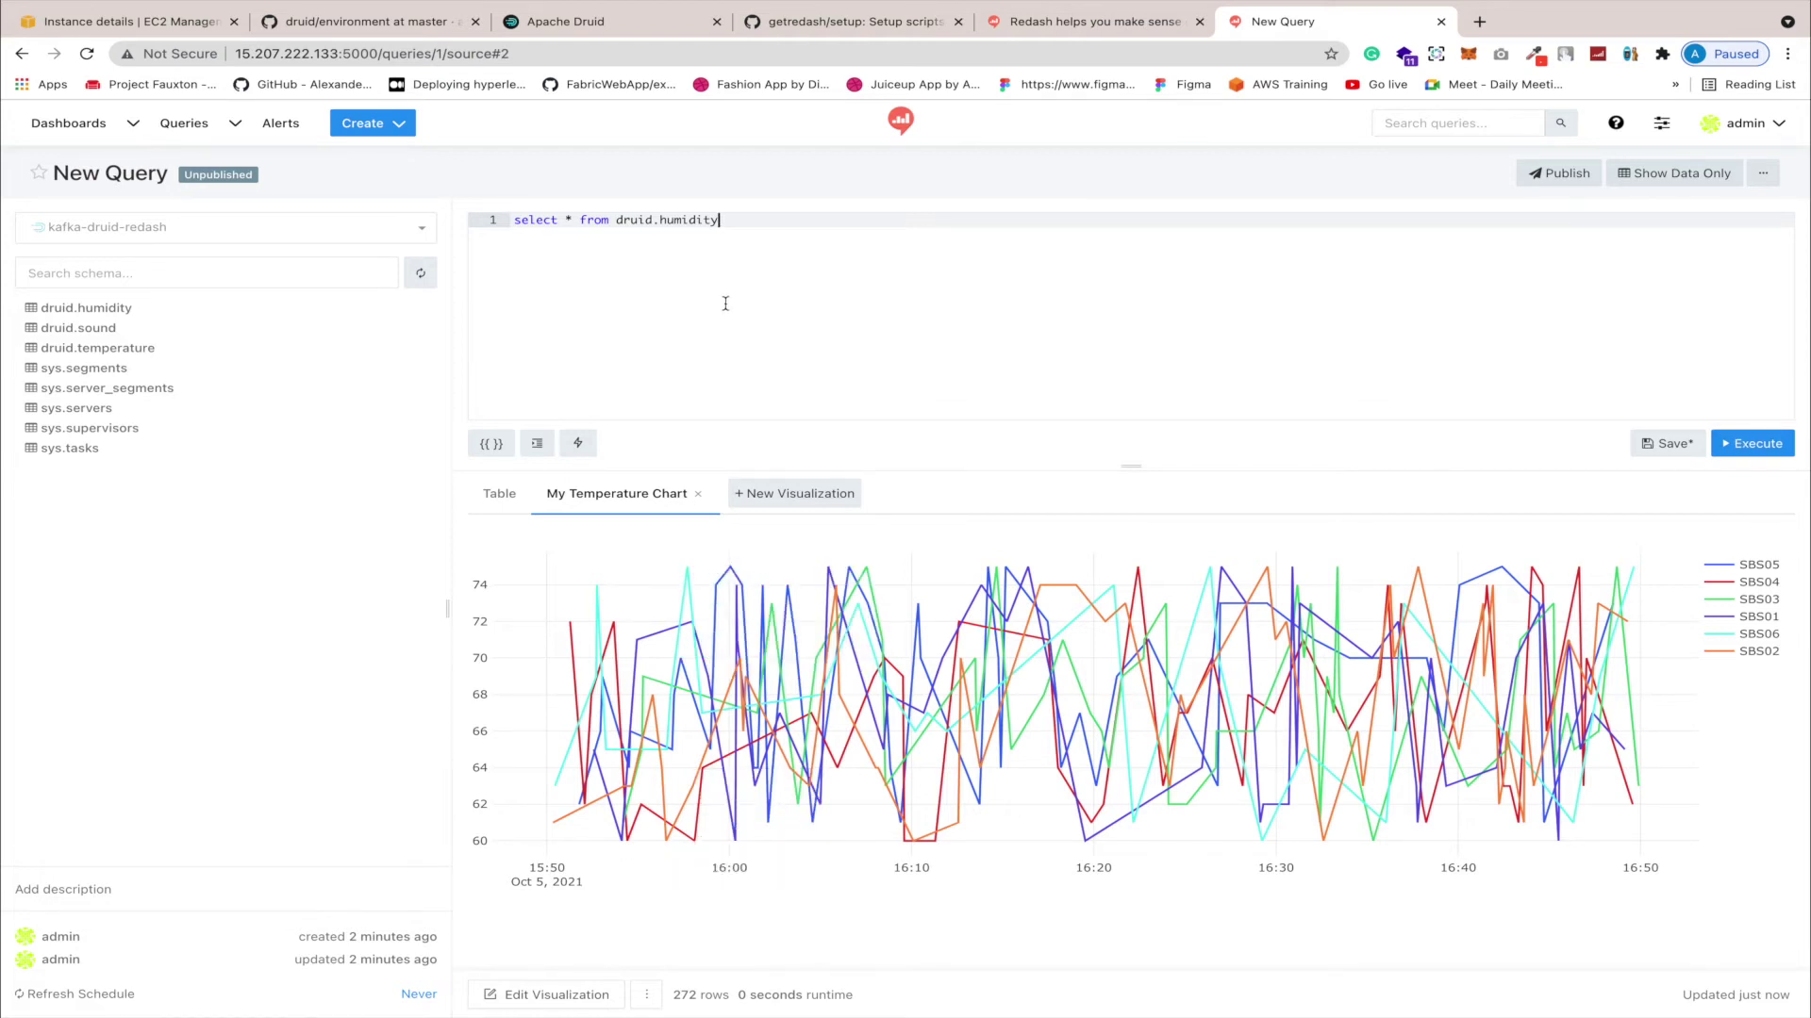
Step: Change the table back to druid.temperature and rerun the query, returning 368 rows
{"action": "key", "text": "alt+shift+Left"}
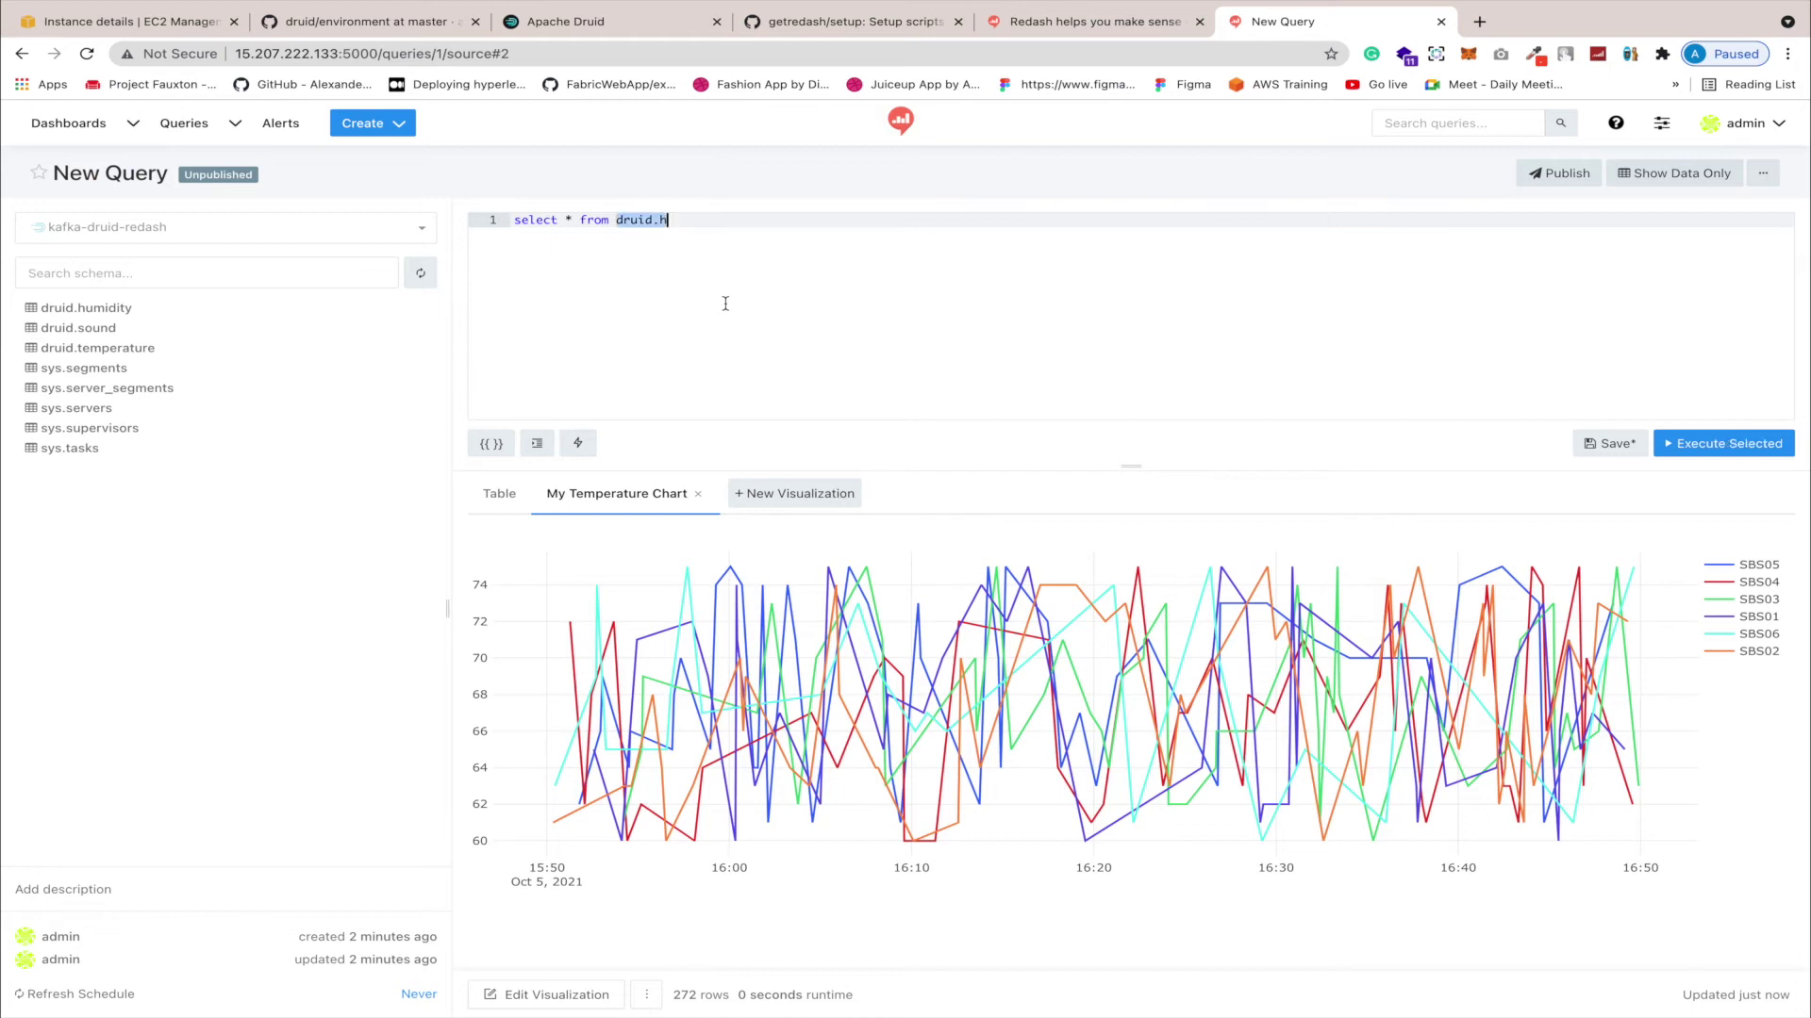
{"action": "type", "text": "temperature"}
{"action": "key", "text": "alt+shift+Left"}
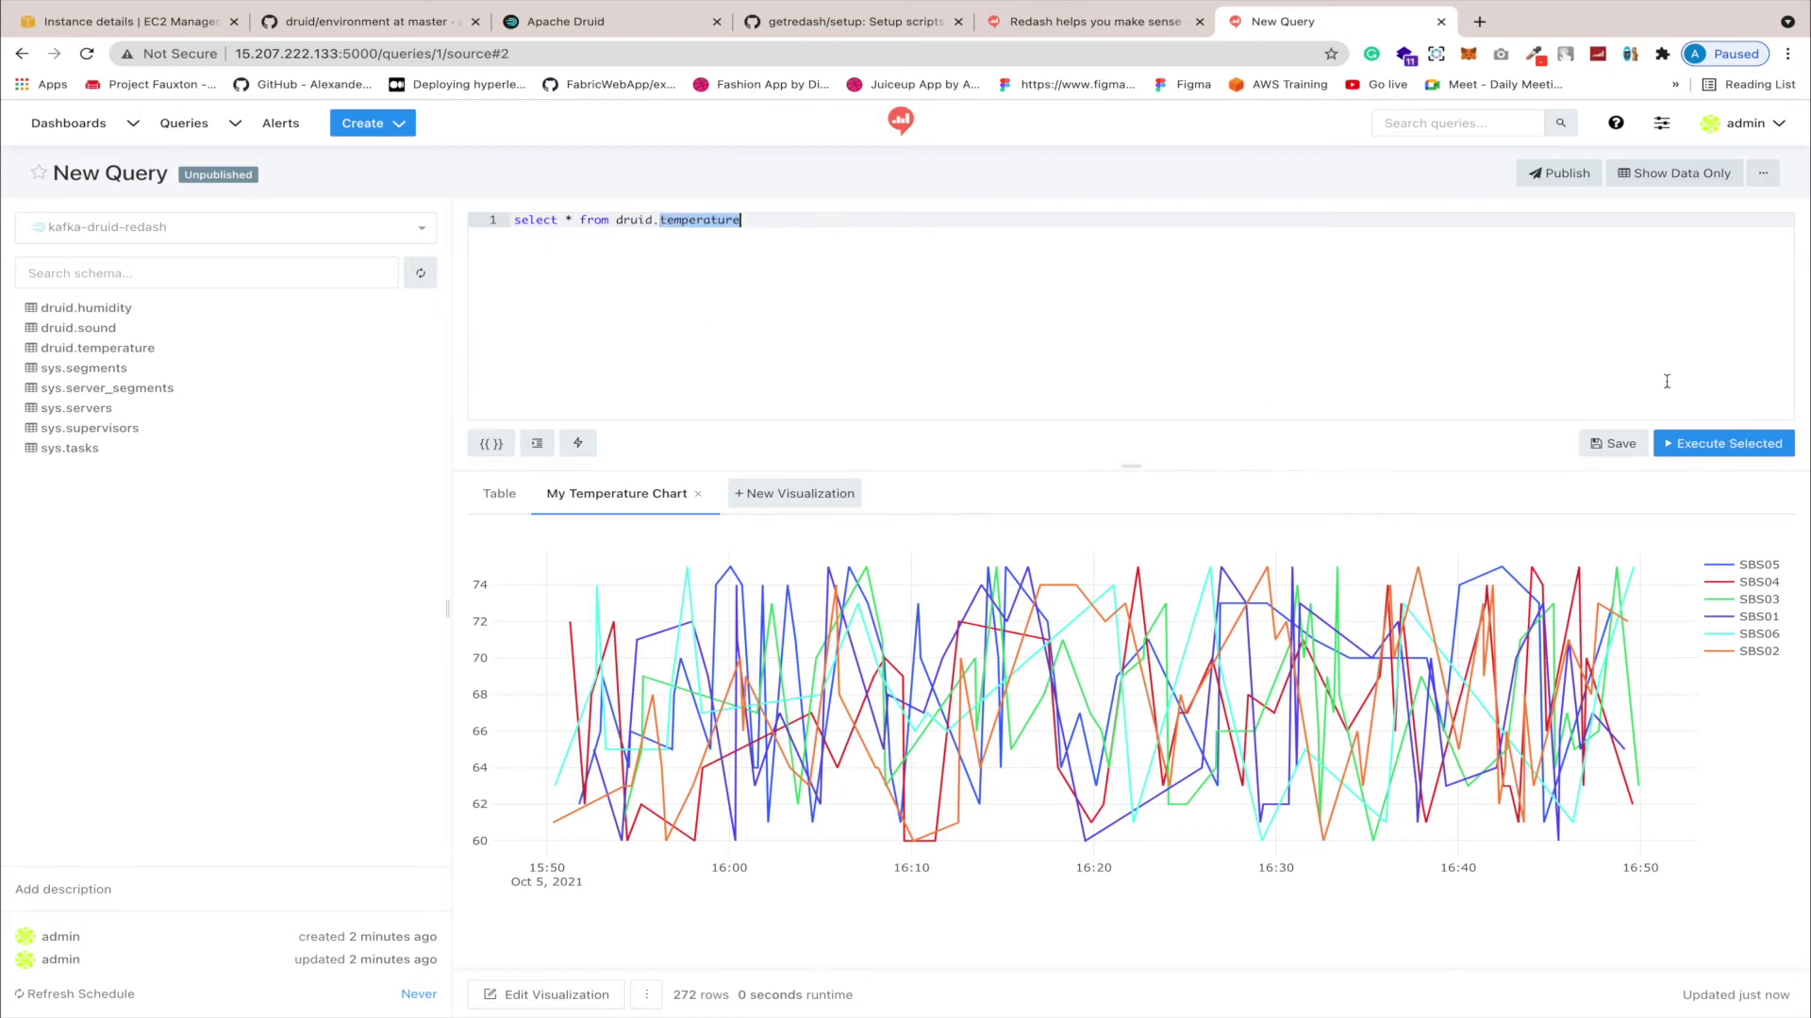
{"action": "left_click", "coordinate": [1731, 442]}
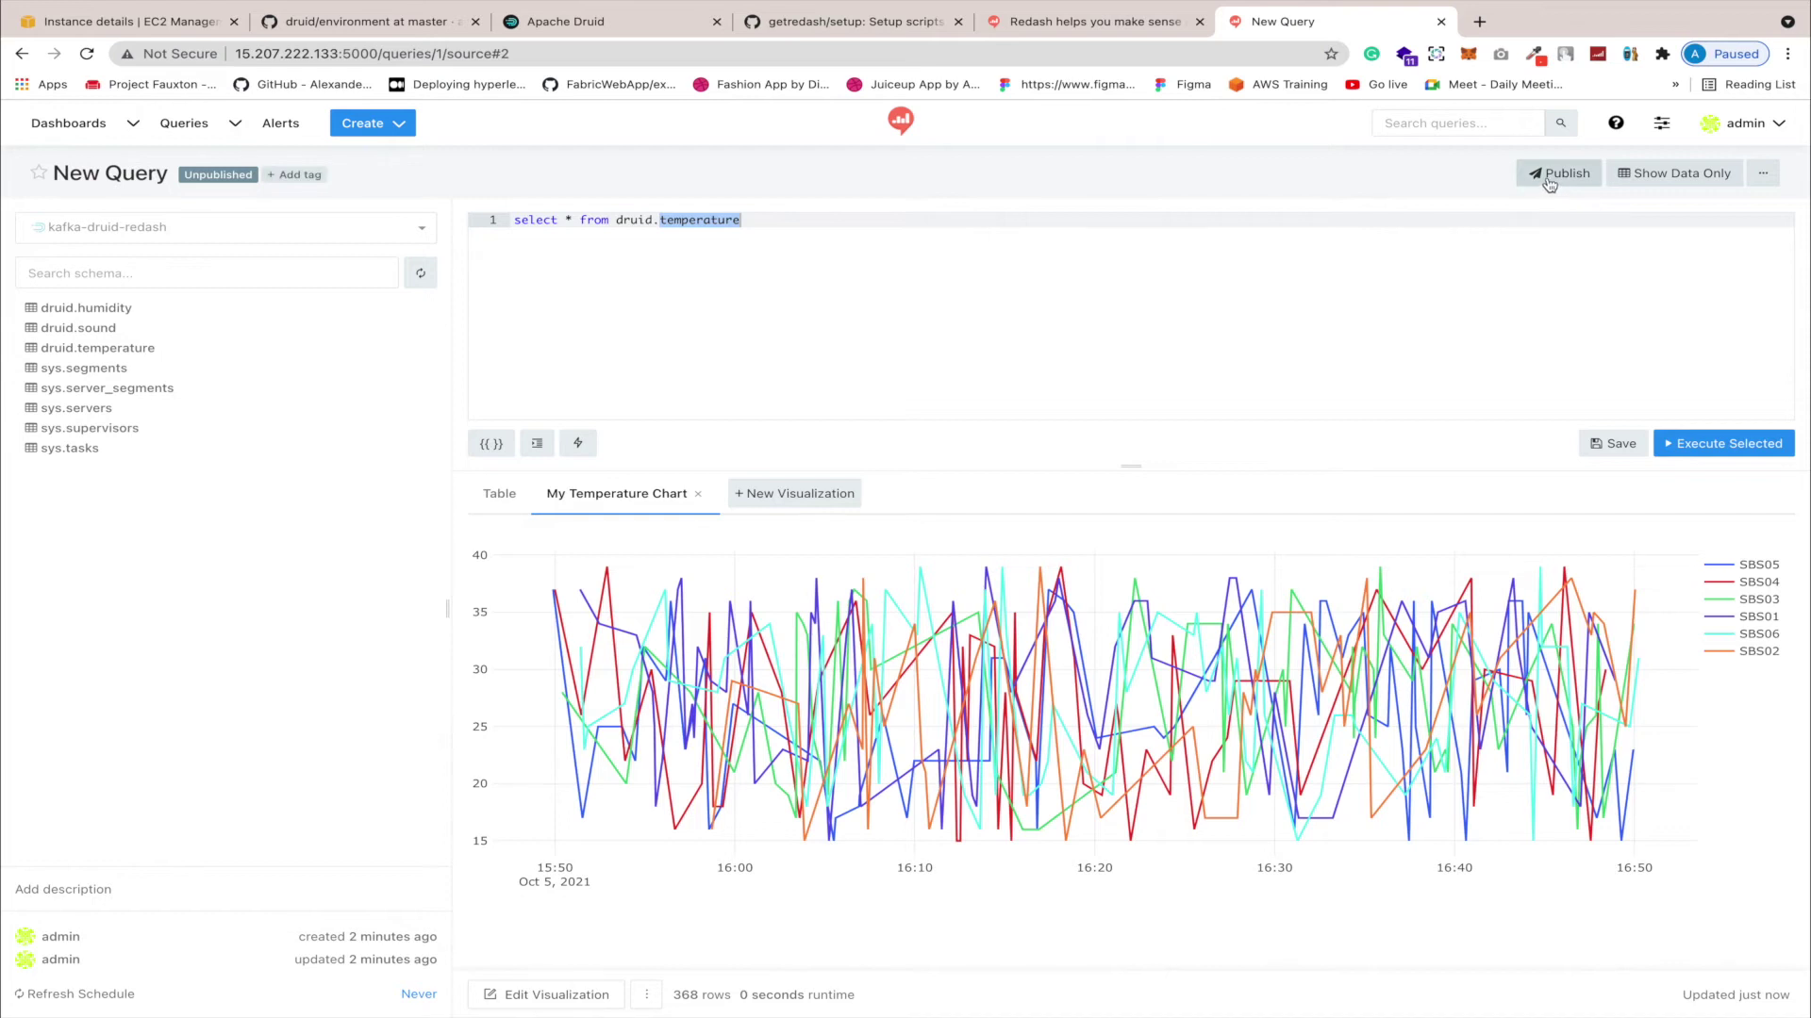
Step: Retitle the query 'temp query' so it is saved and published, then check its actions menu
{"action": "left_click", "coordinate": [151, 174]}
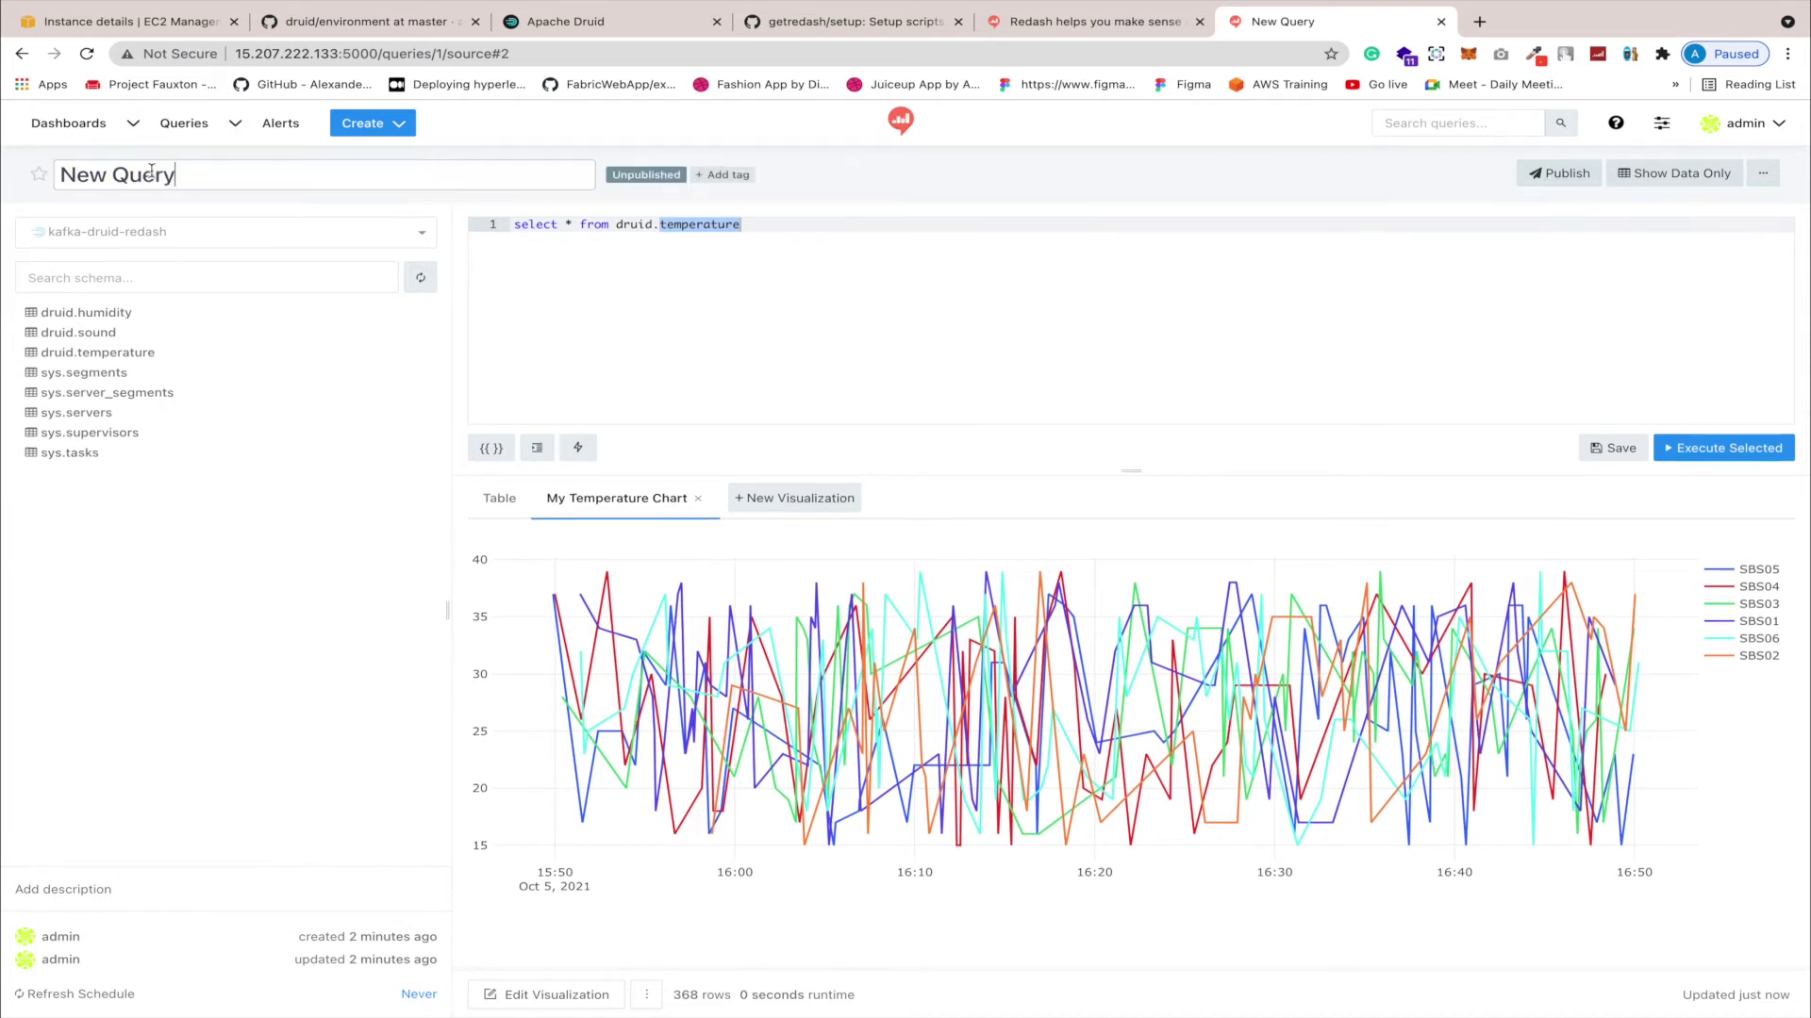
{"action": "left_click_drag", "start_coordinate": [193, 183], "coordinate": [54, 180]}
{"action": "type", "text": "temp w"}
{"action": "key", "text": "BackSpace"}
{"action": "type", "text": "query"}
{"action": "key", "text": "Return"}
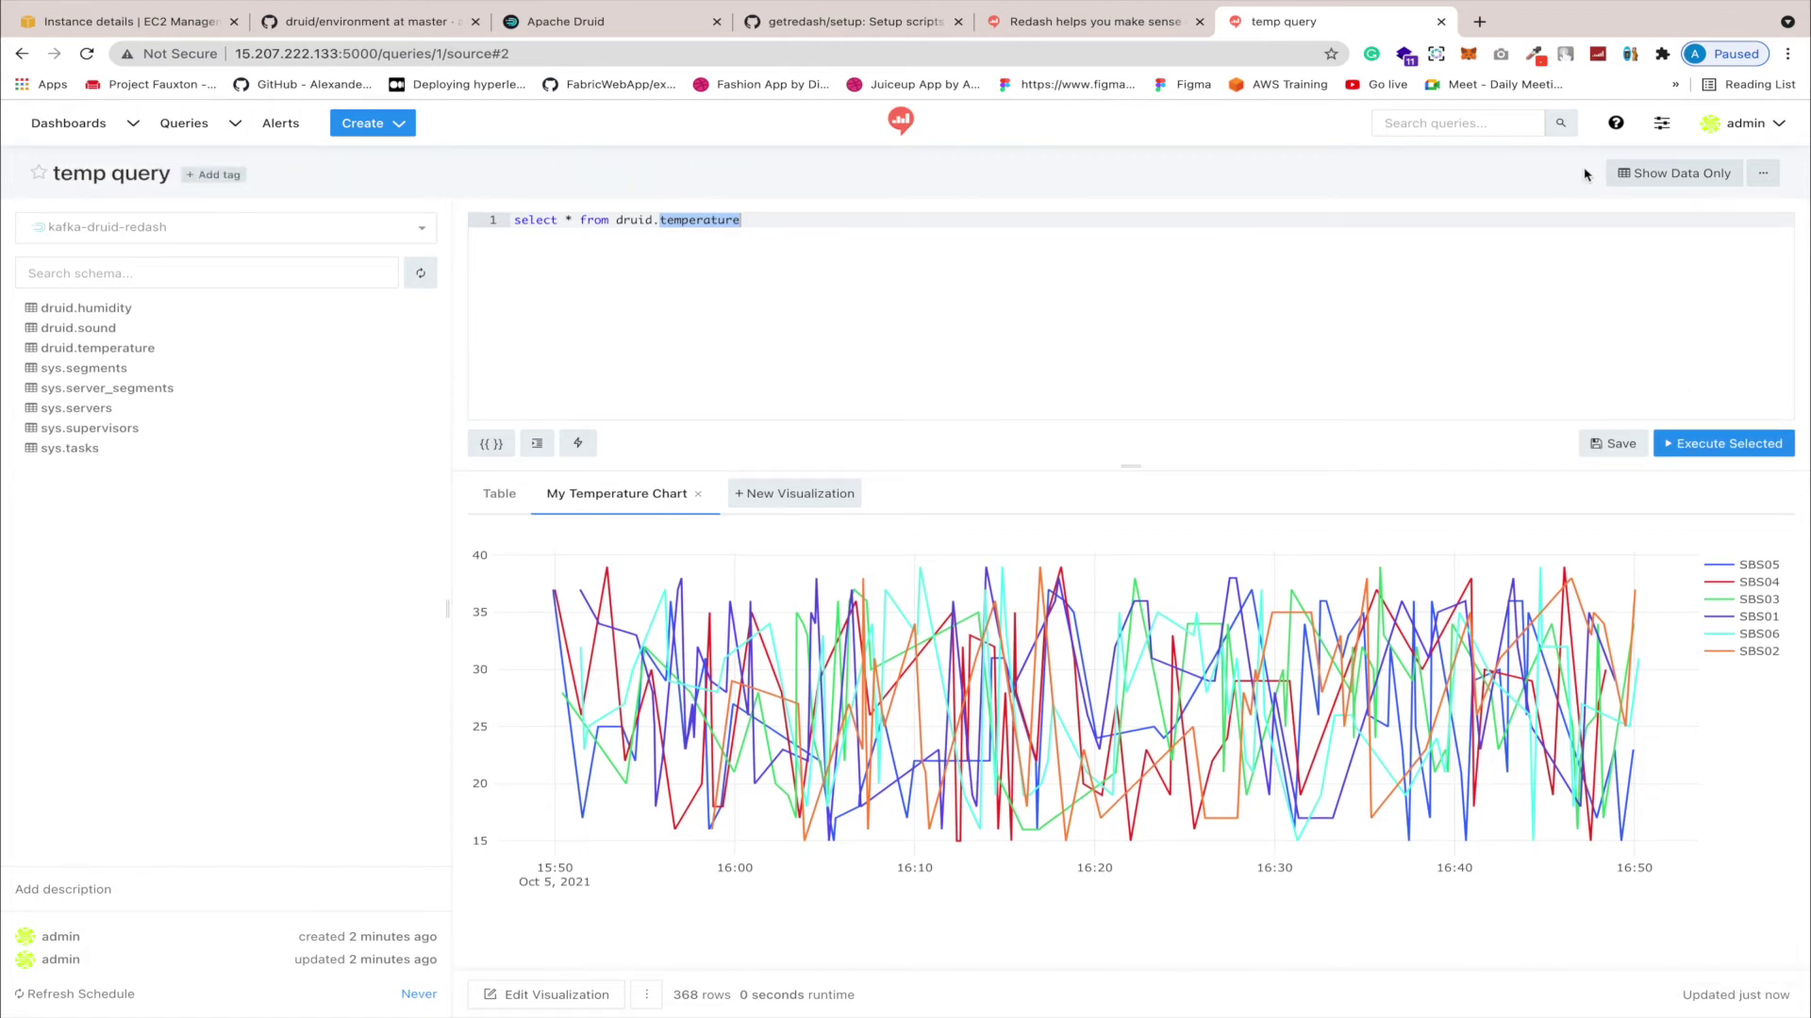
{"action": "left_click", "coordinate": [1758, 172]}
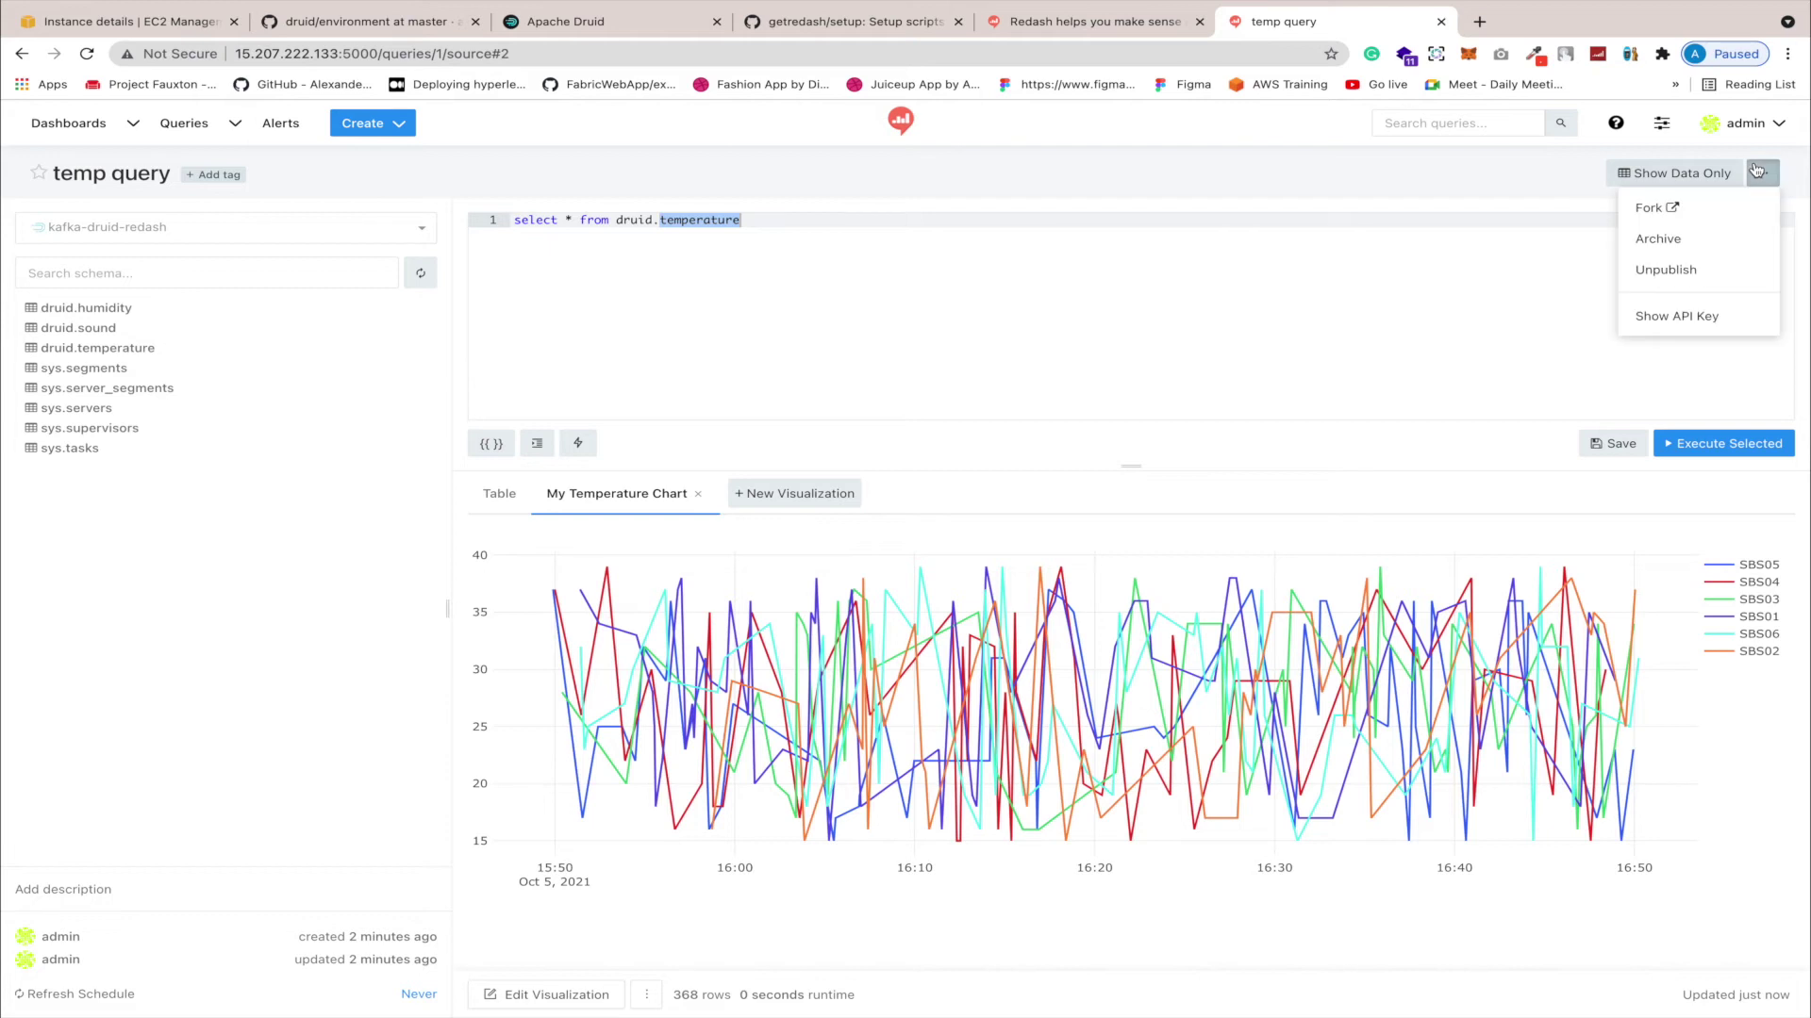
{"action": "left_click", "coordinate": [1505, 317]}
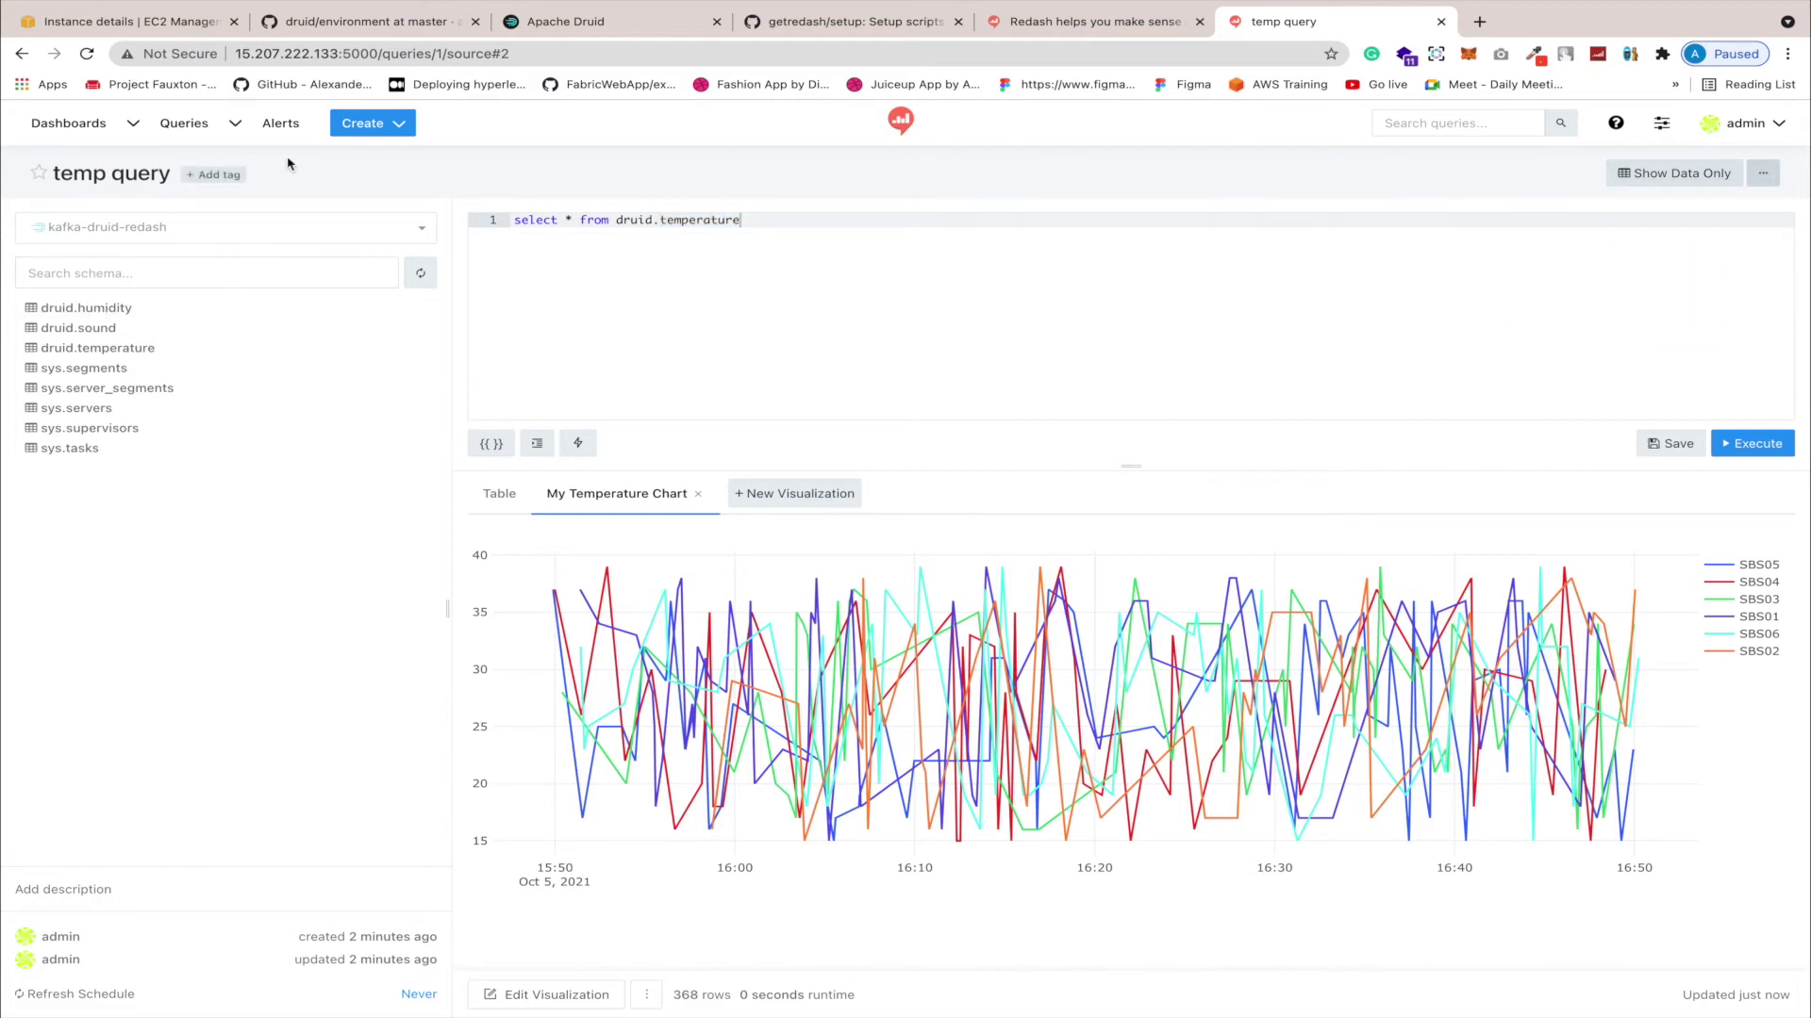
Step: Use Create > Dashboard to make a new dashboard called 'Iot dashboard'
{"action": "left_click", "coordinate": [368, 127]}
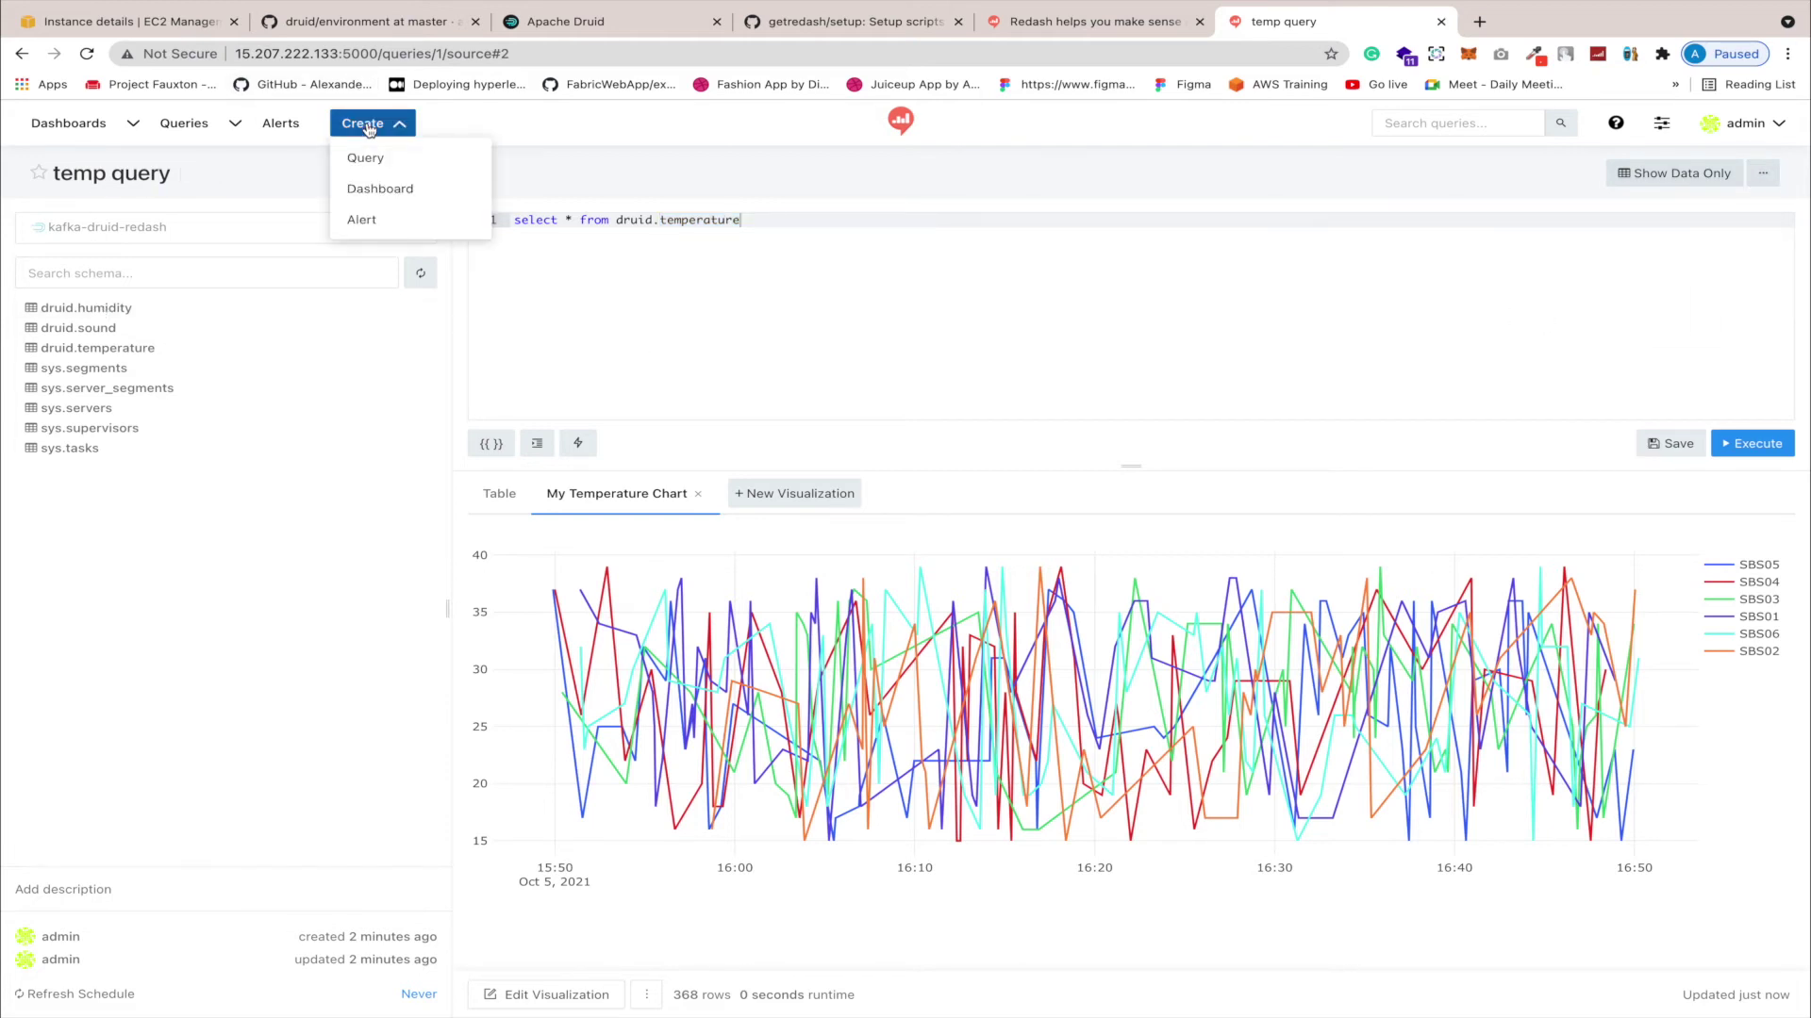
{"action": "left_click", "coordinate": [382, 189]}
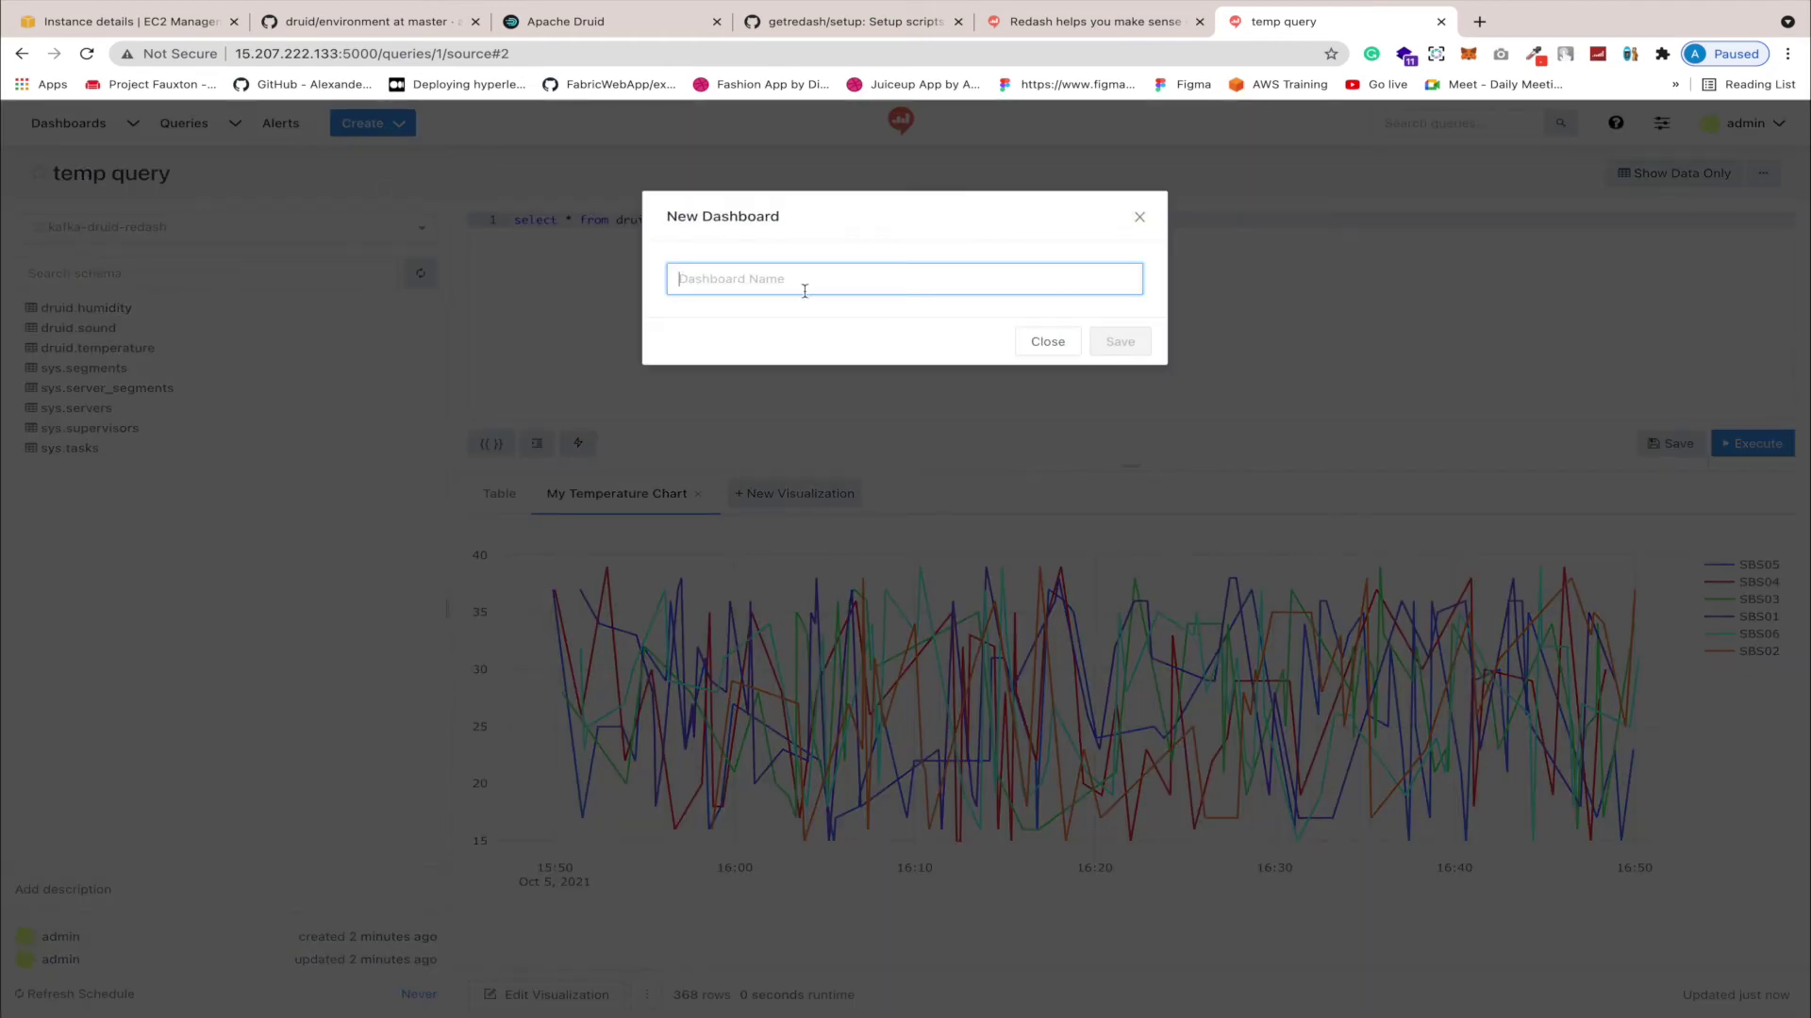
{"action": "type", "text": "Iot dashboard"}
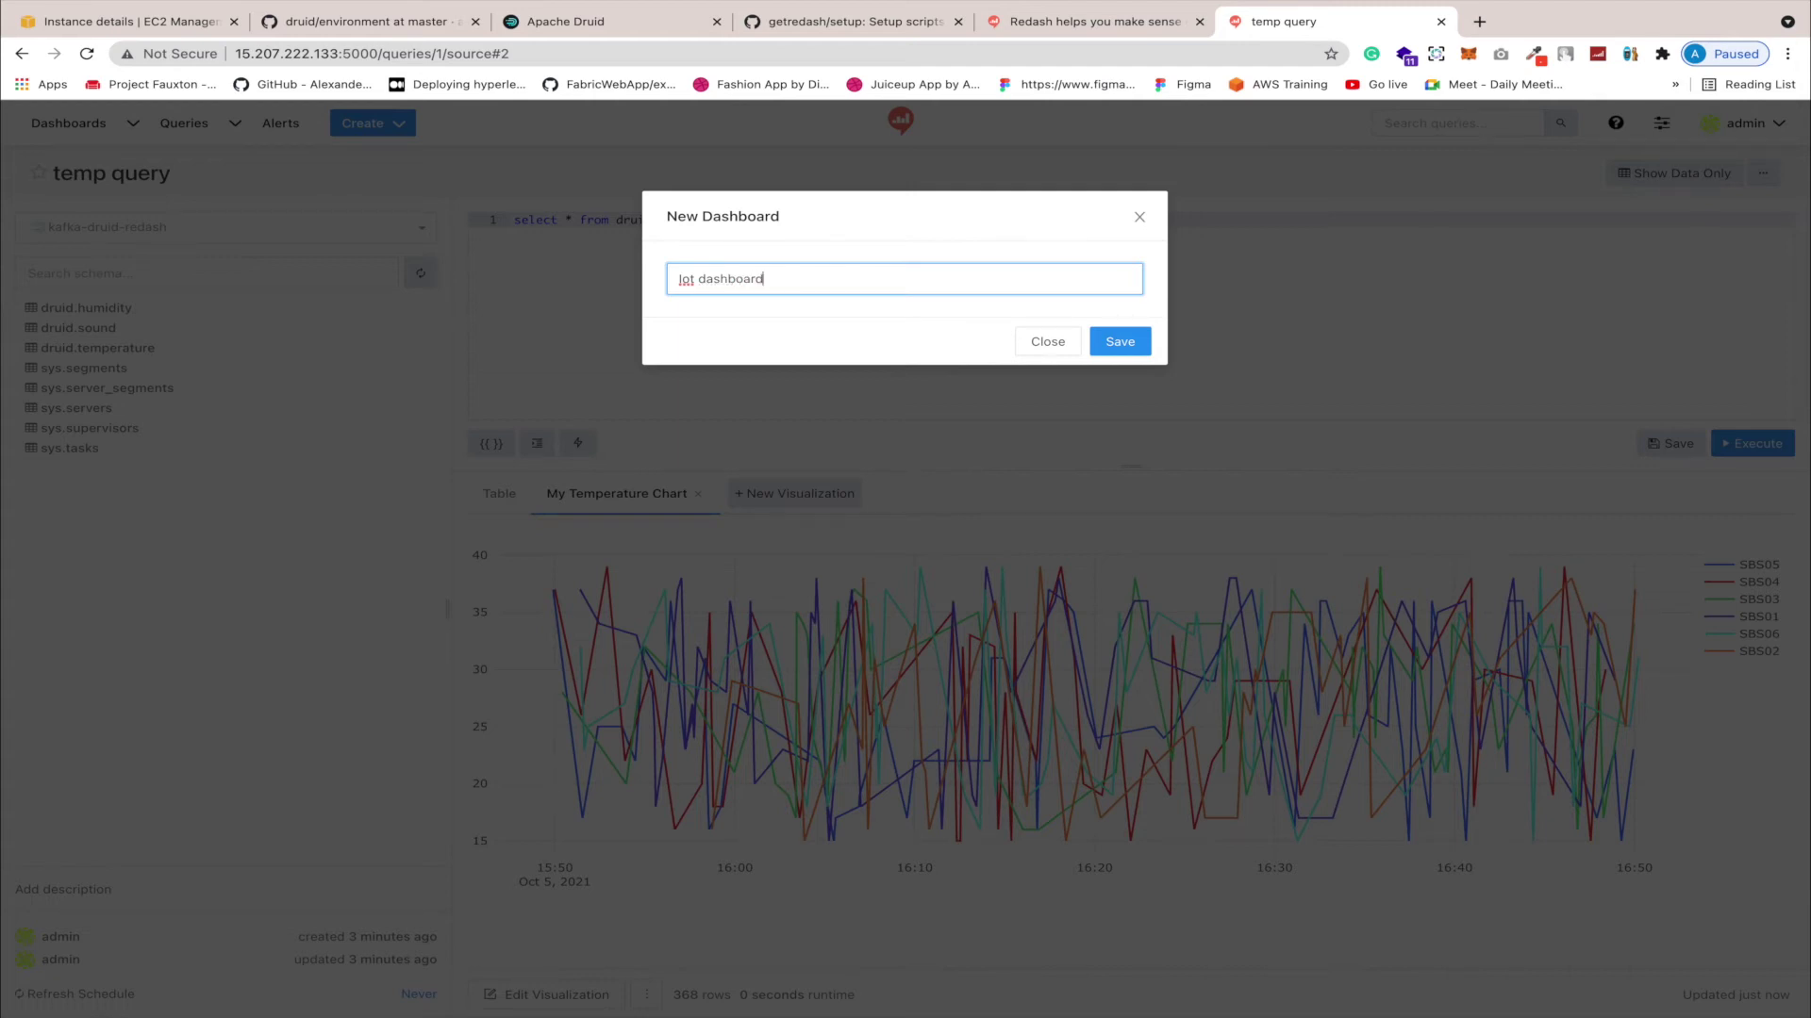
{"action": "key", "text": "Return"}
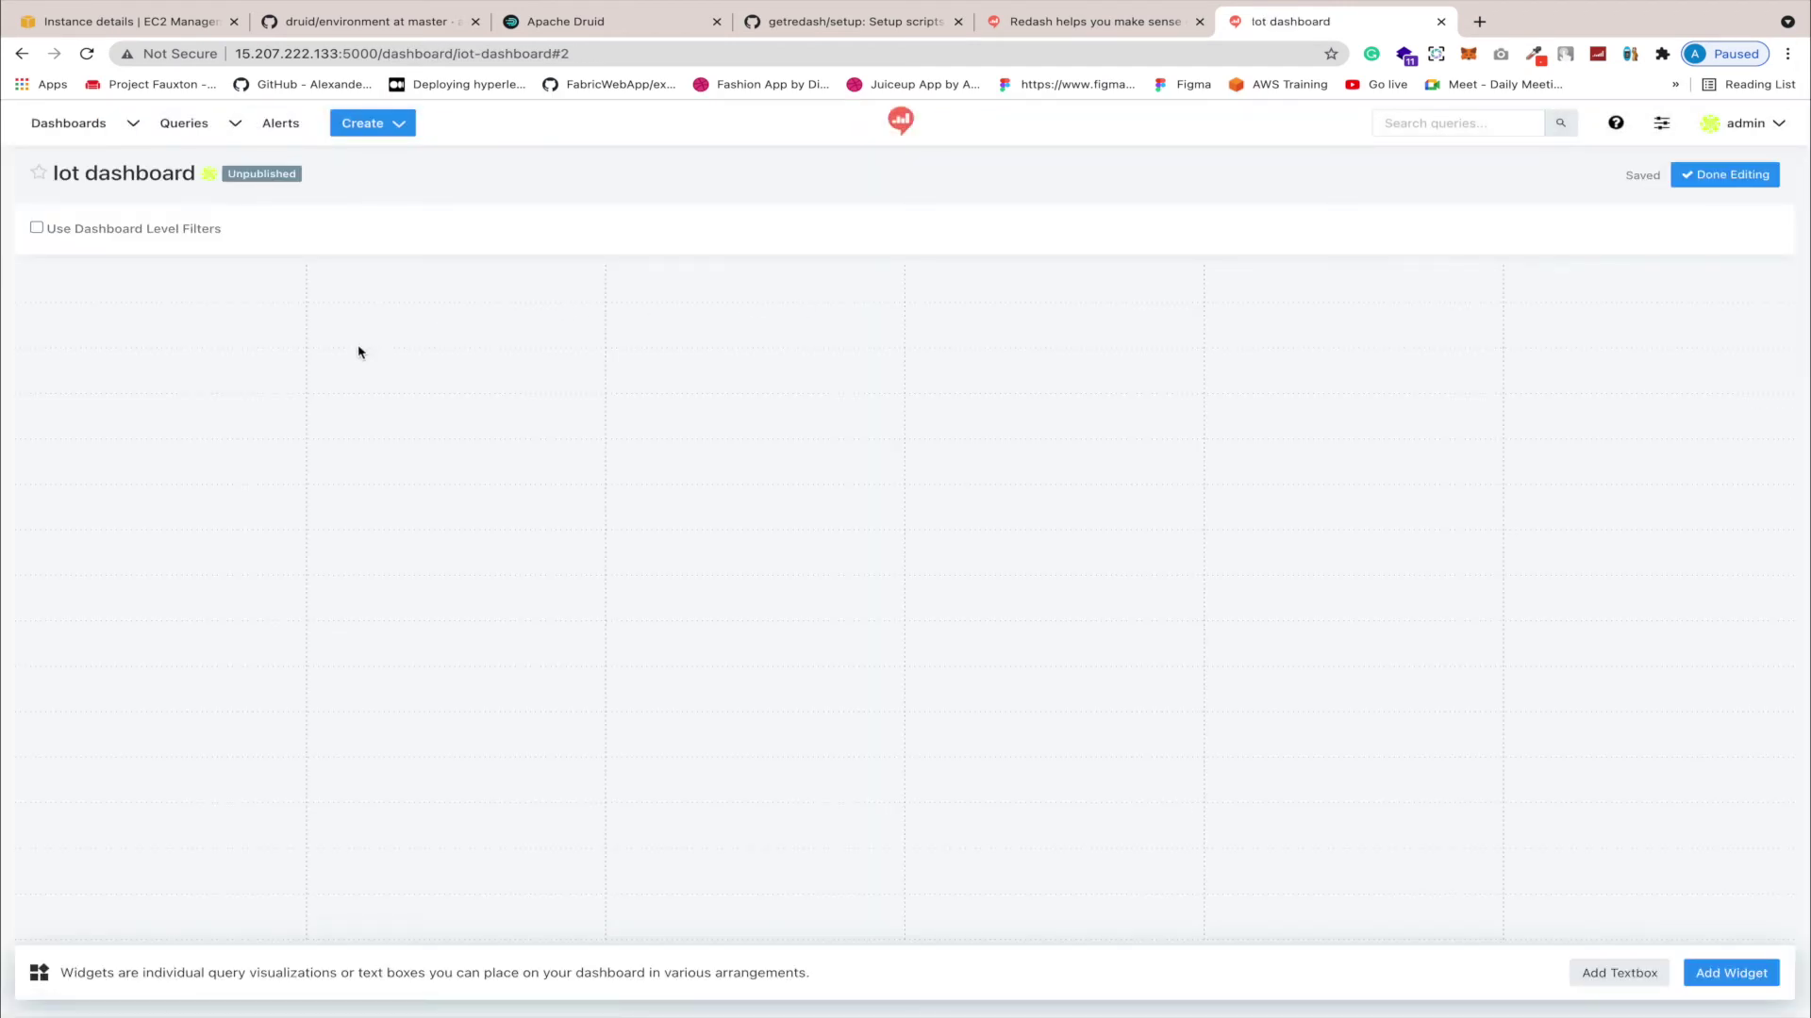
Step: Add the 'my temperature chart' visualization from temp query as a dashboard widget
{"action": "left_click", "coordinate": [1732, 981]}
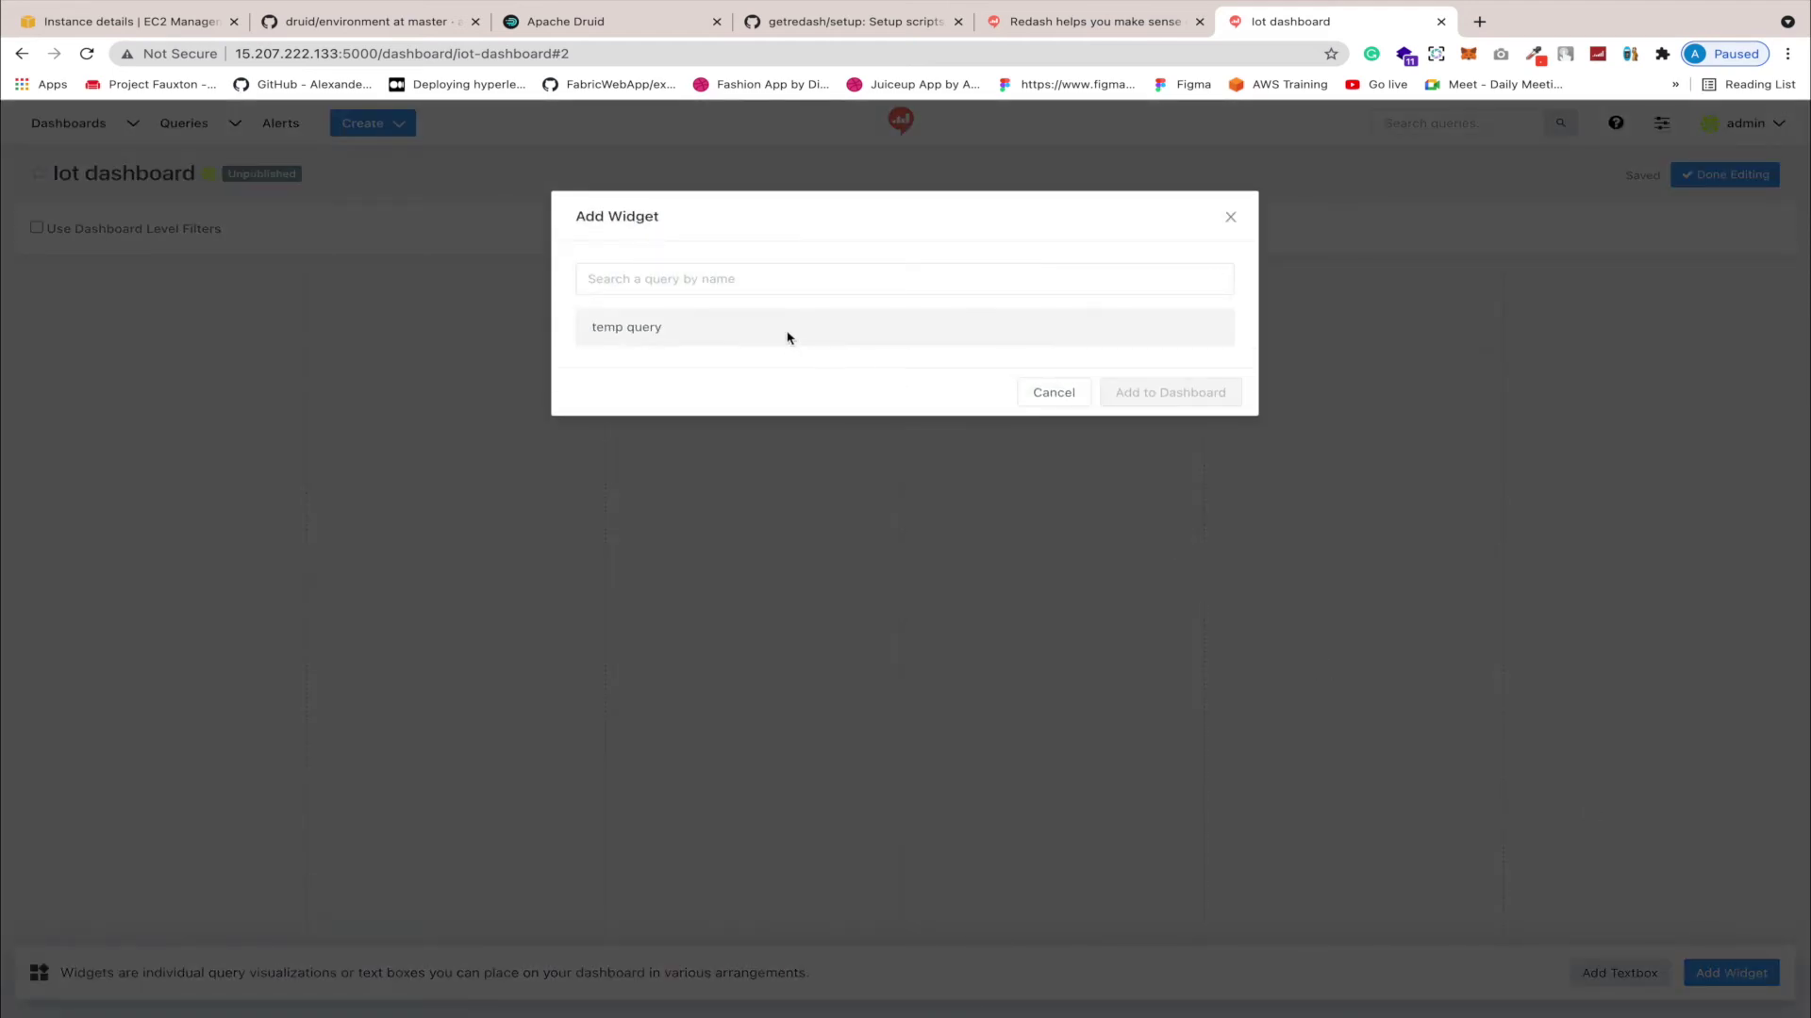
{"action": "left_click", "coordinate": [782, 330]}
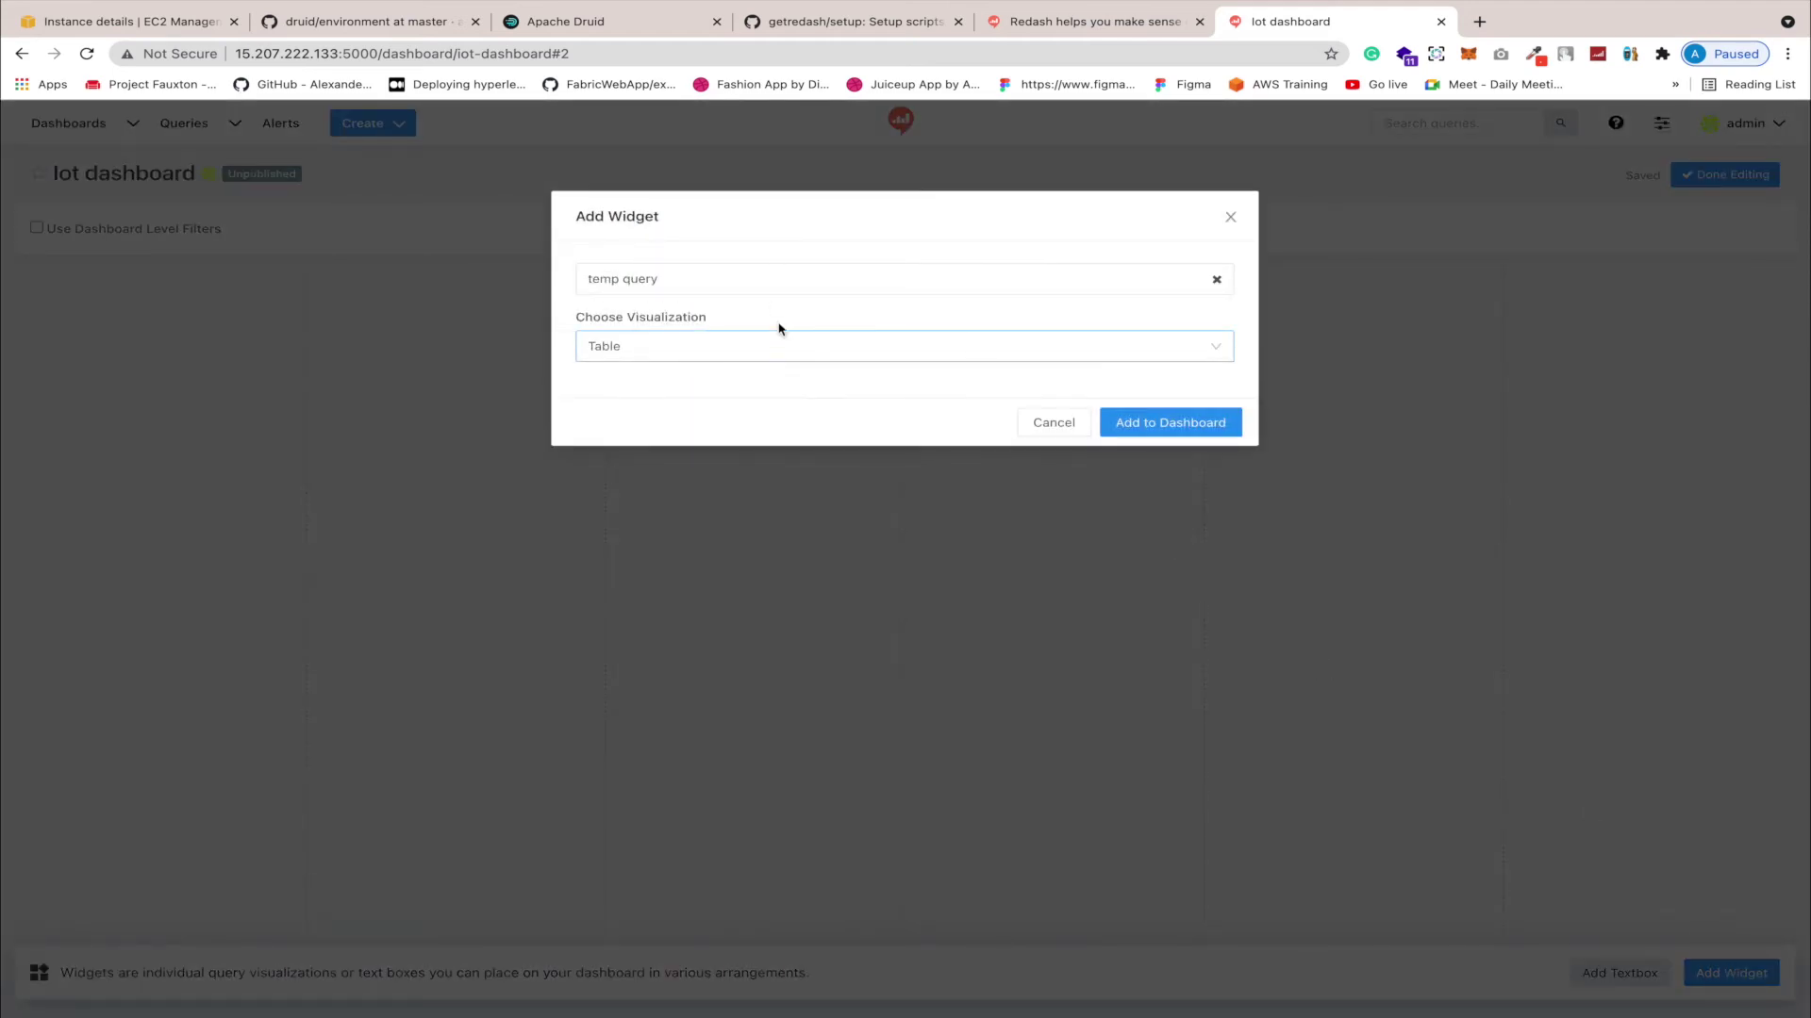
{"action": "left_click", "coordinate": [679, 348]}
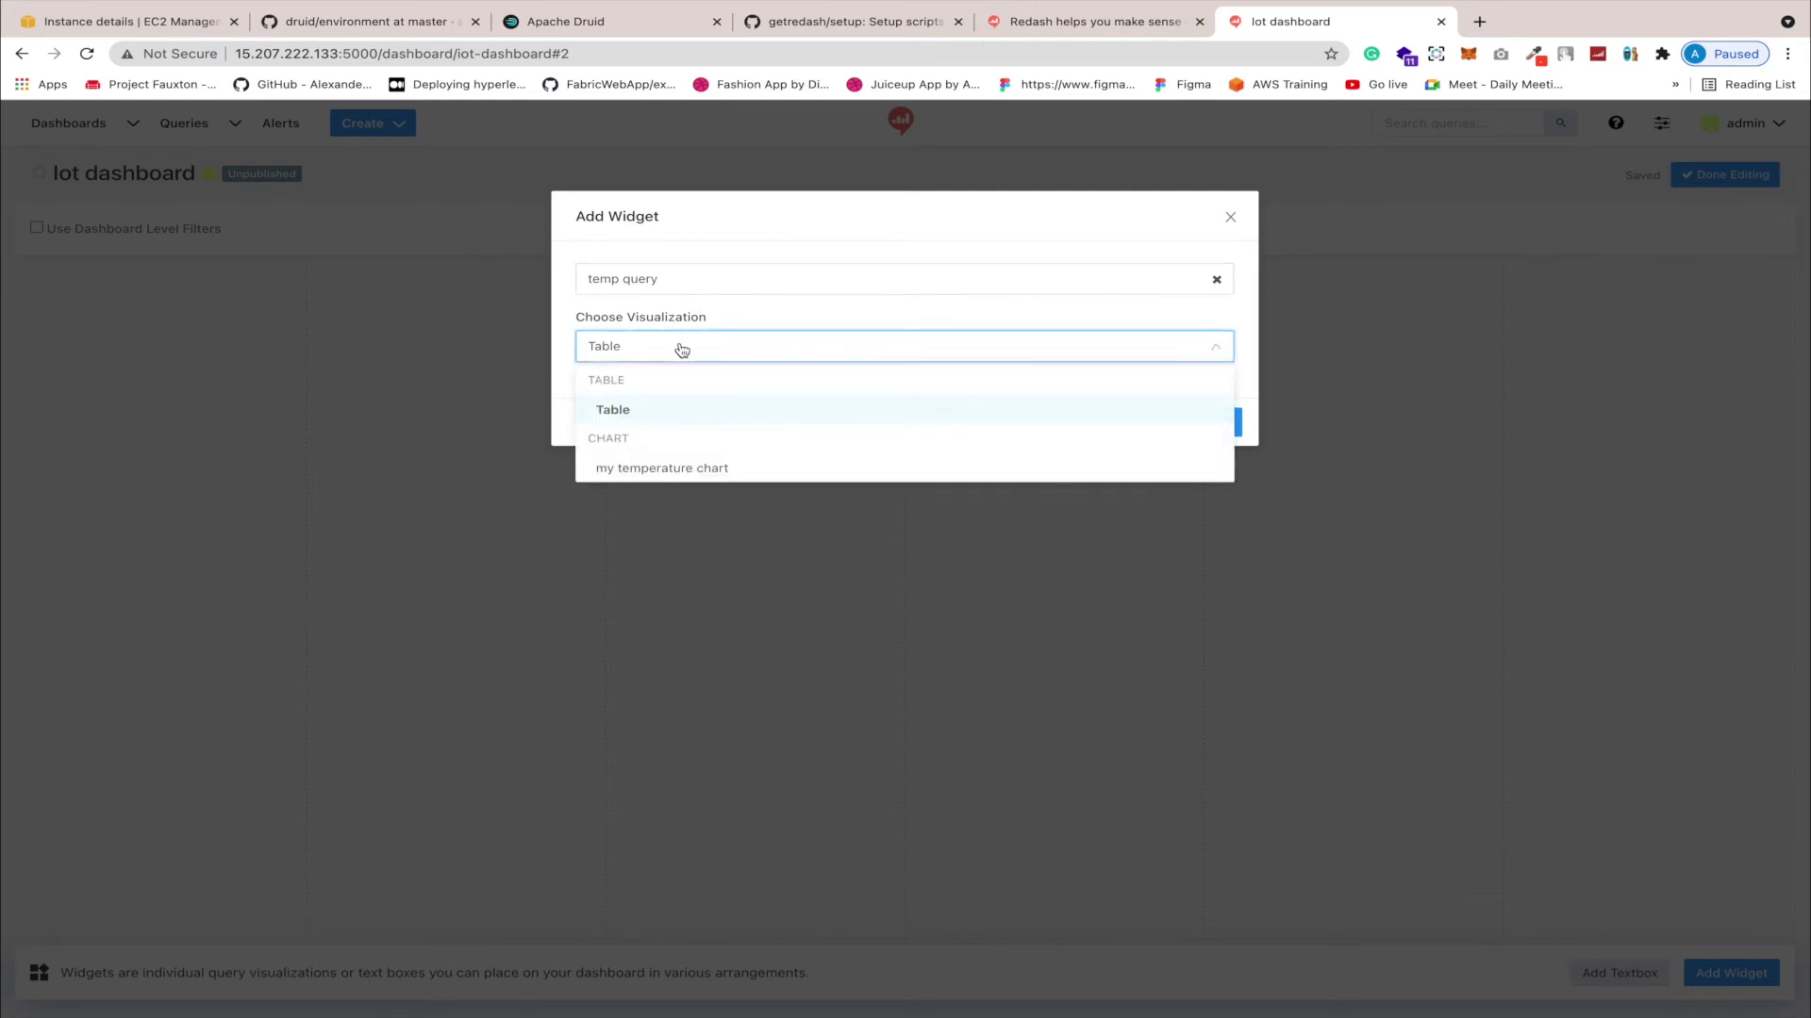
{"action": "left_click", "coordinate": [650, 469]}
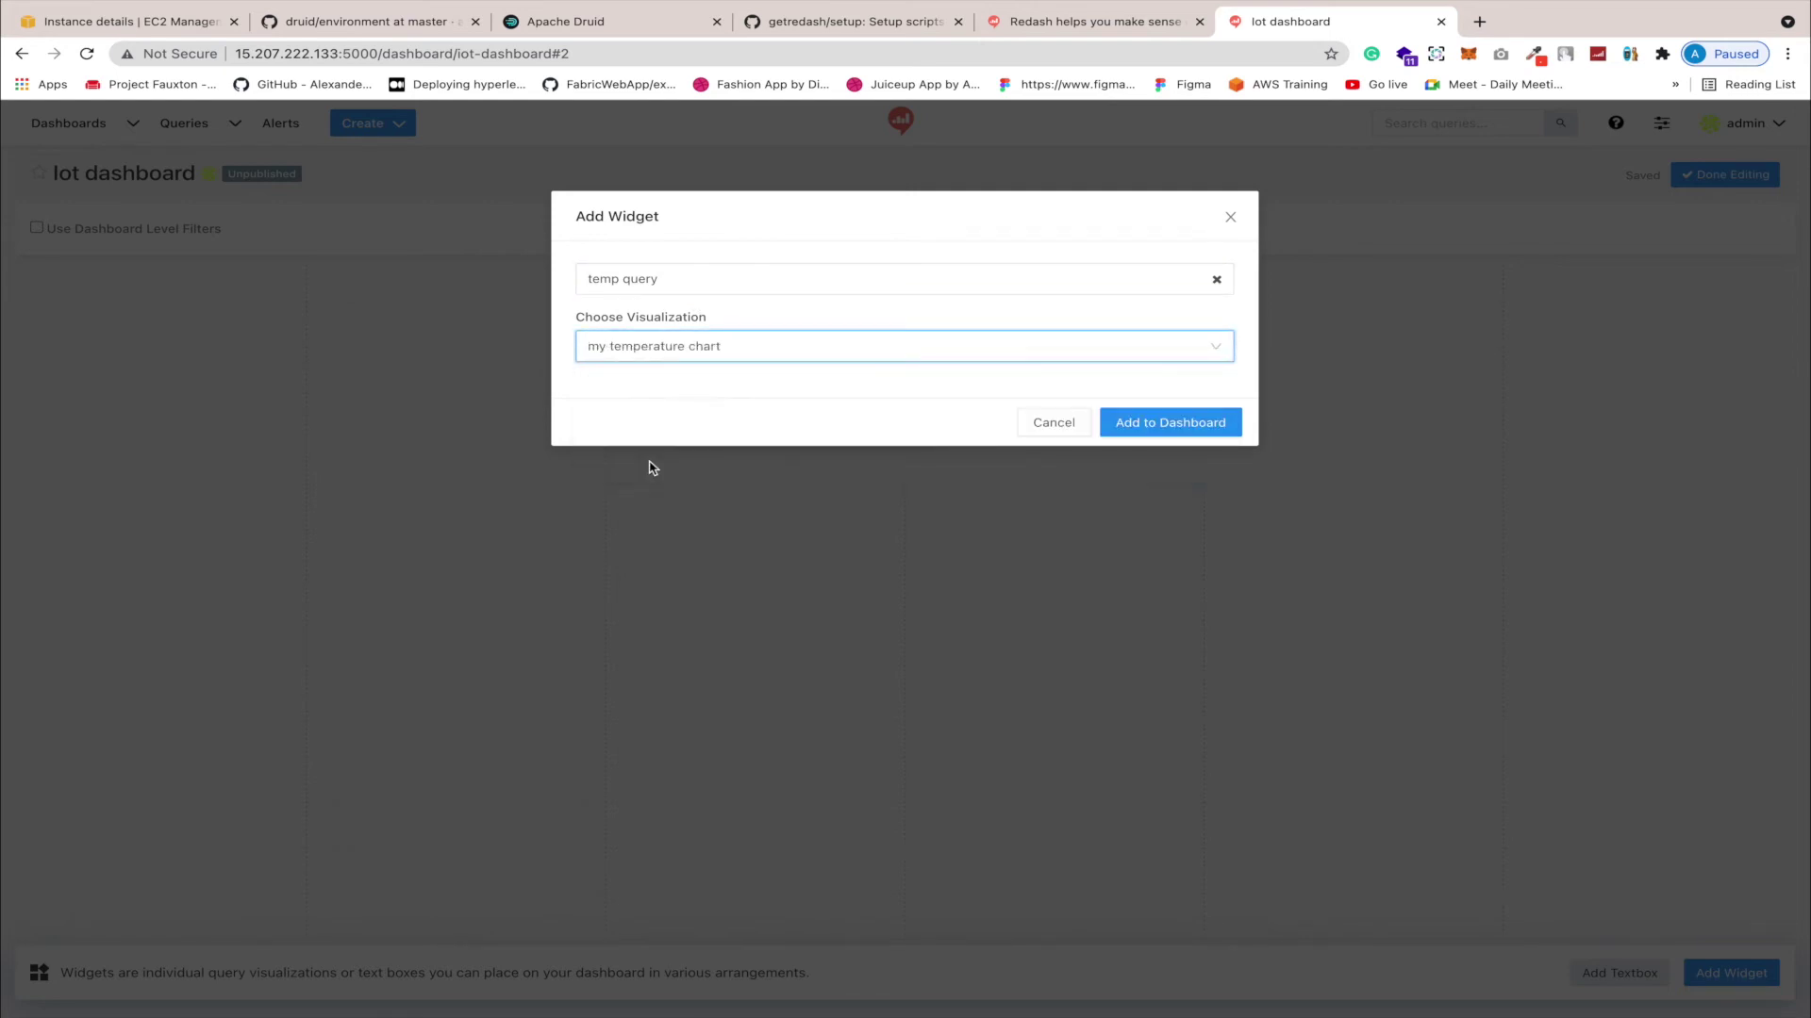
{"action": "left_click", "coordinate": [1109, 424]}
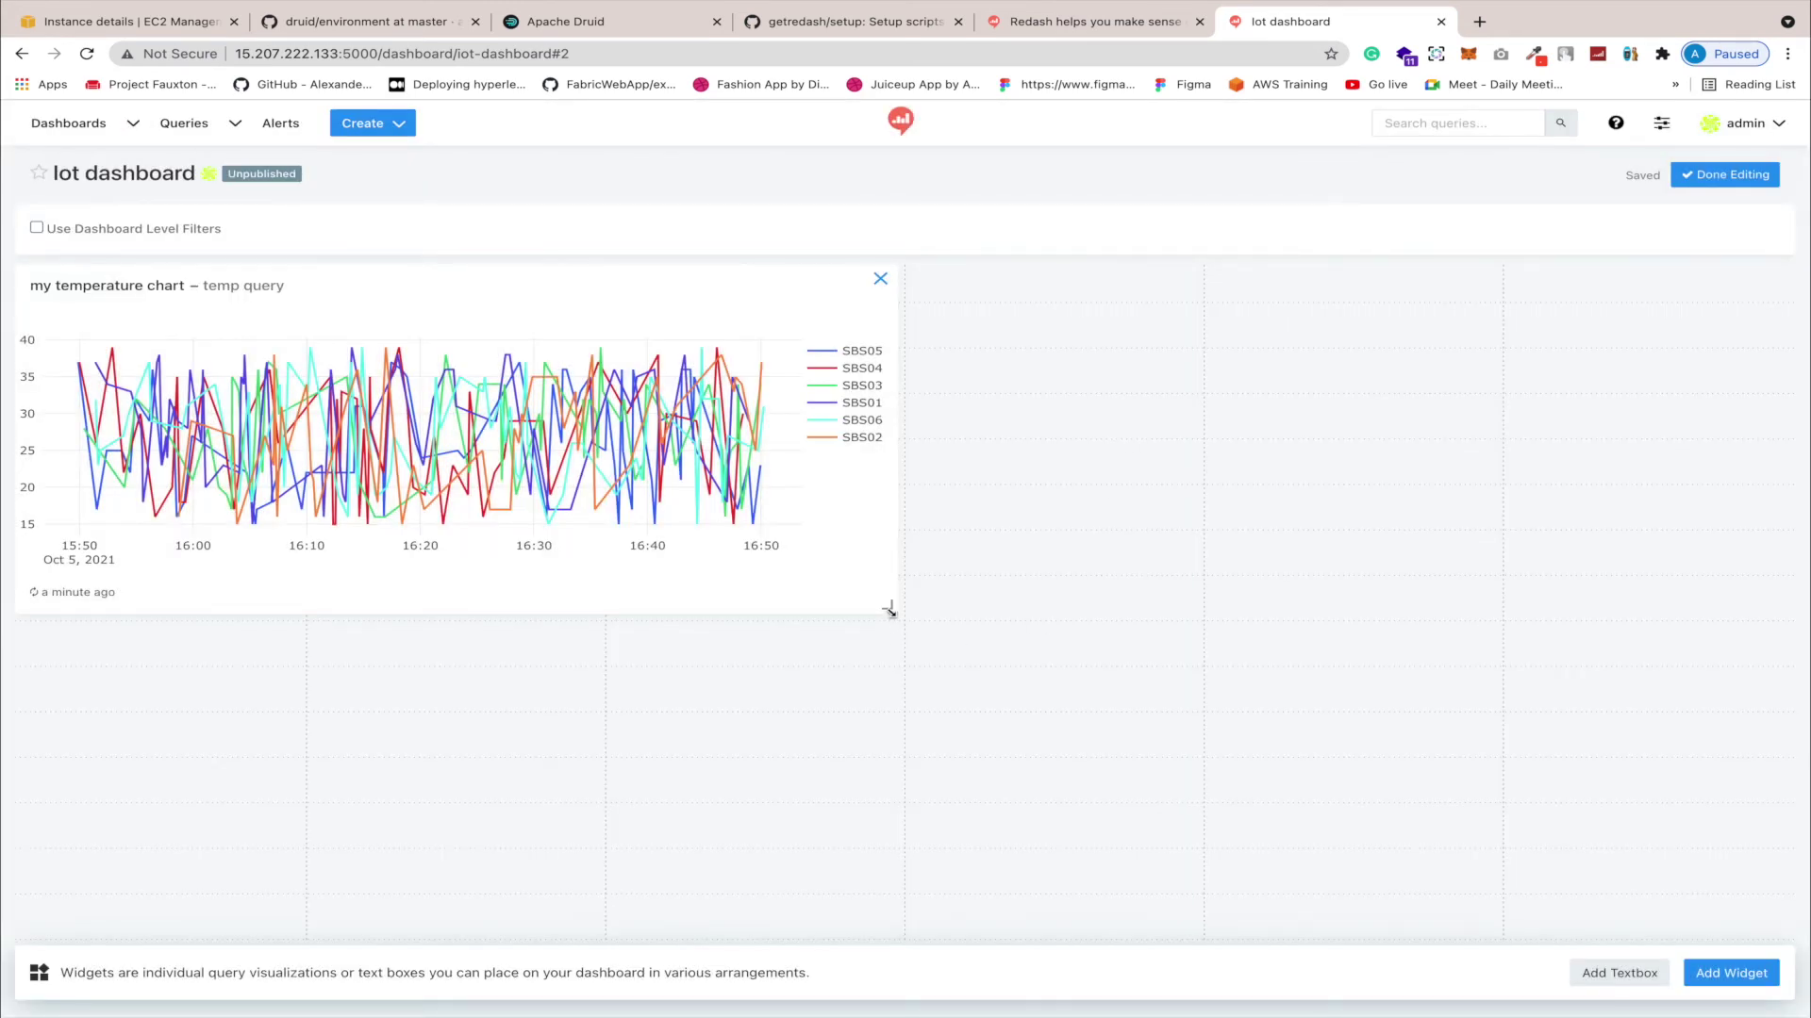
Step: Stretch the widget to full width, finish editing, and publish the dashboard
{"action": "left_click_drag", "start_coordinate": [889, 610], "coordinate": [1786, 649]}
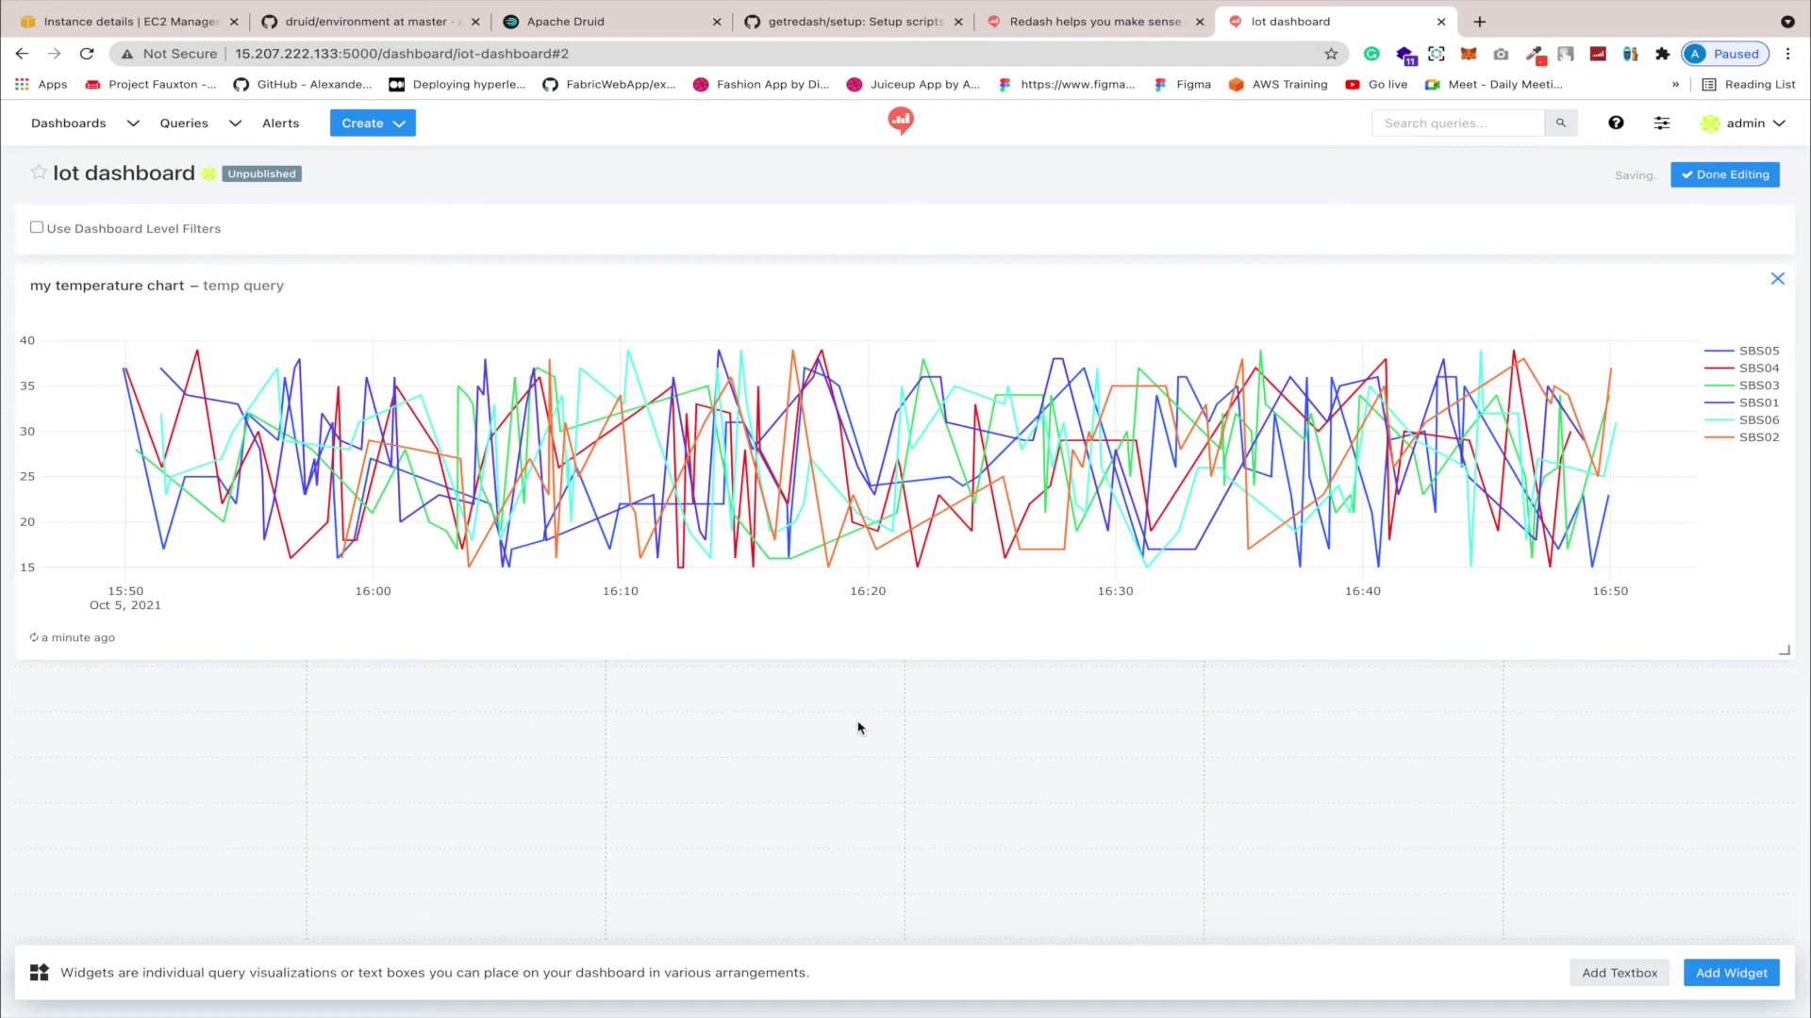
{"action": "left_click", "coordinate": [1714, 176]}
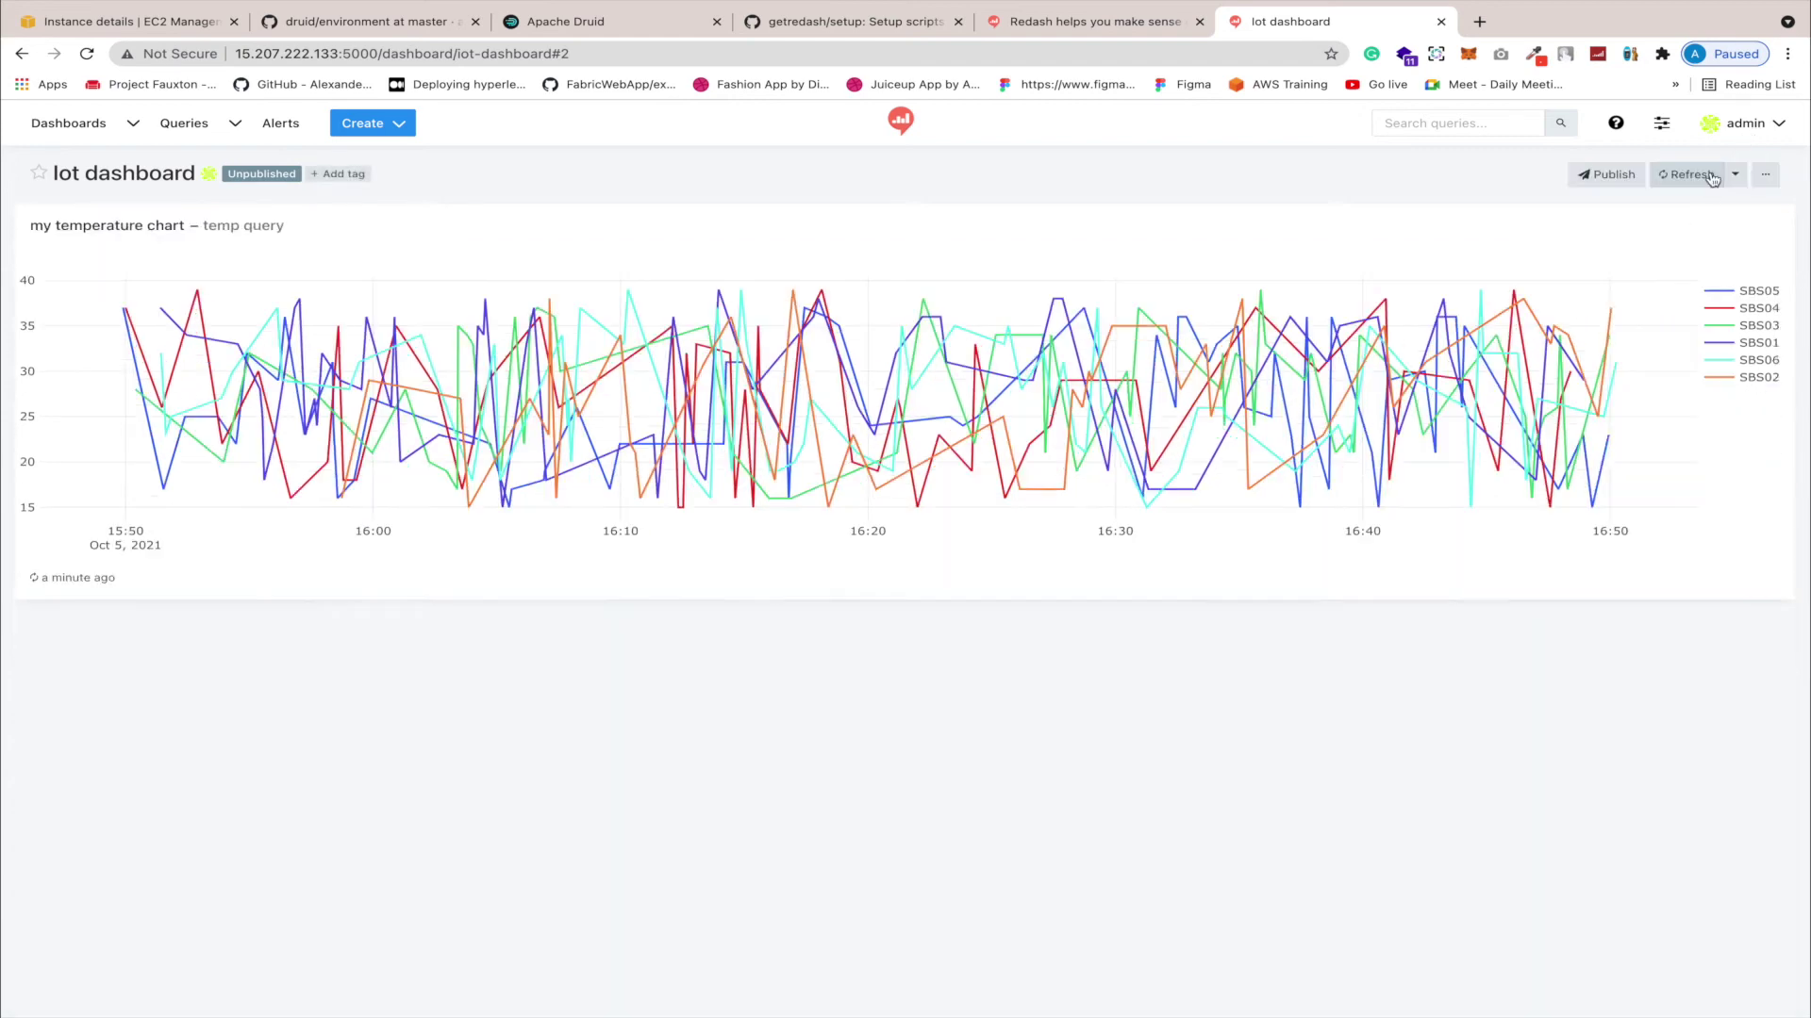
{"action": "left_click", "coordinate": [1583, 179]}
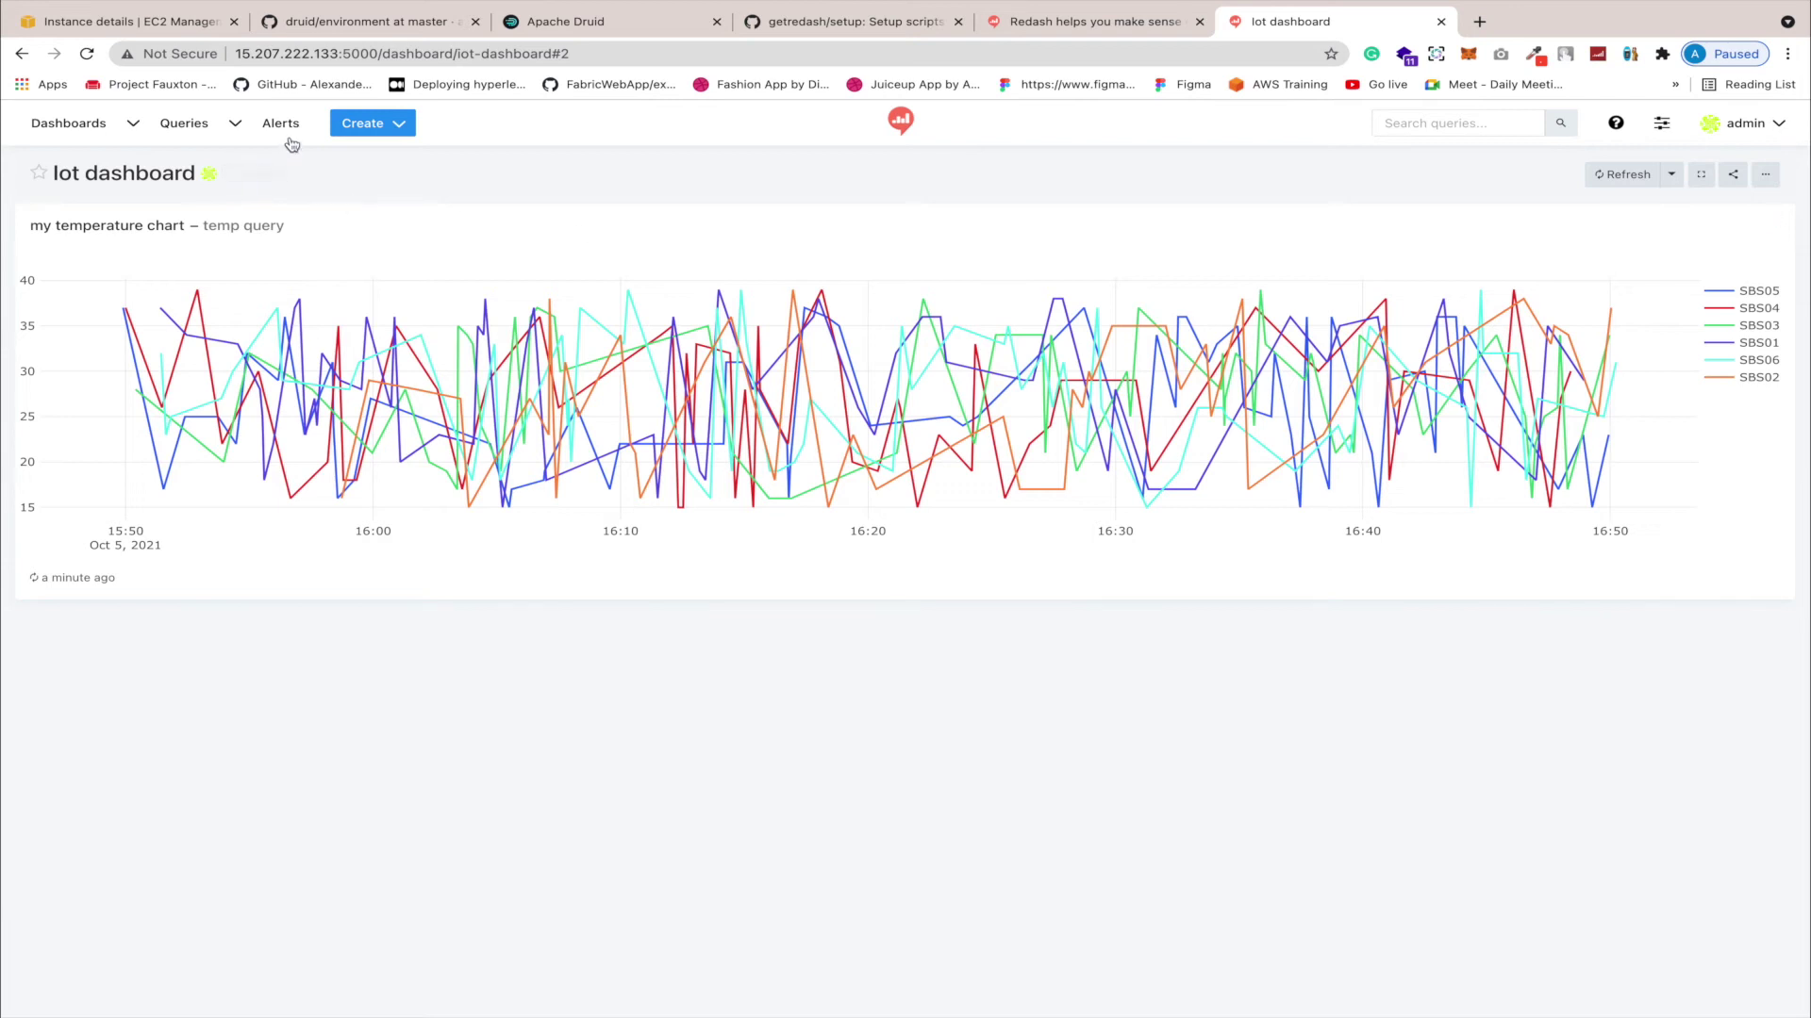
{"action": "left_click", "coordinate": [392, 123]}
Step: Write and run a new query 'select * from druid.humidity' (277 rows), then begin a new visualization
{"action": "left_click", "coordinate": [398, 163]}
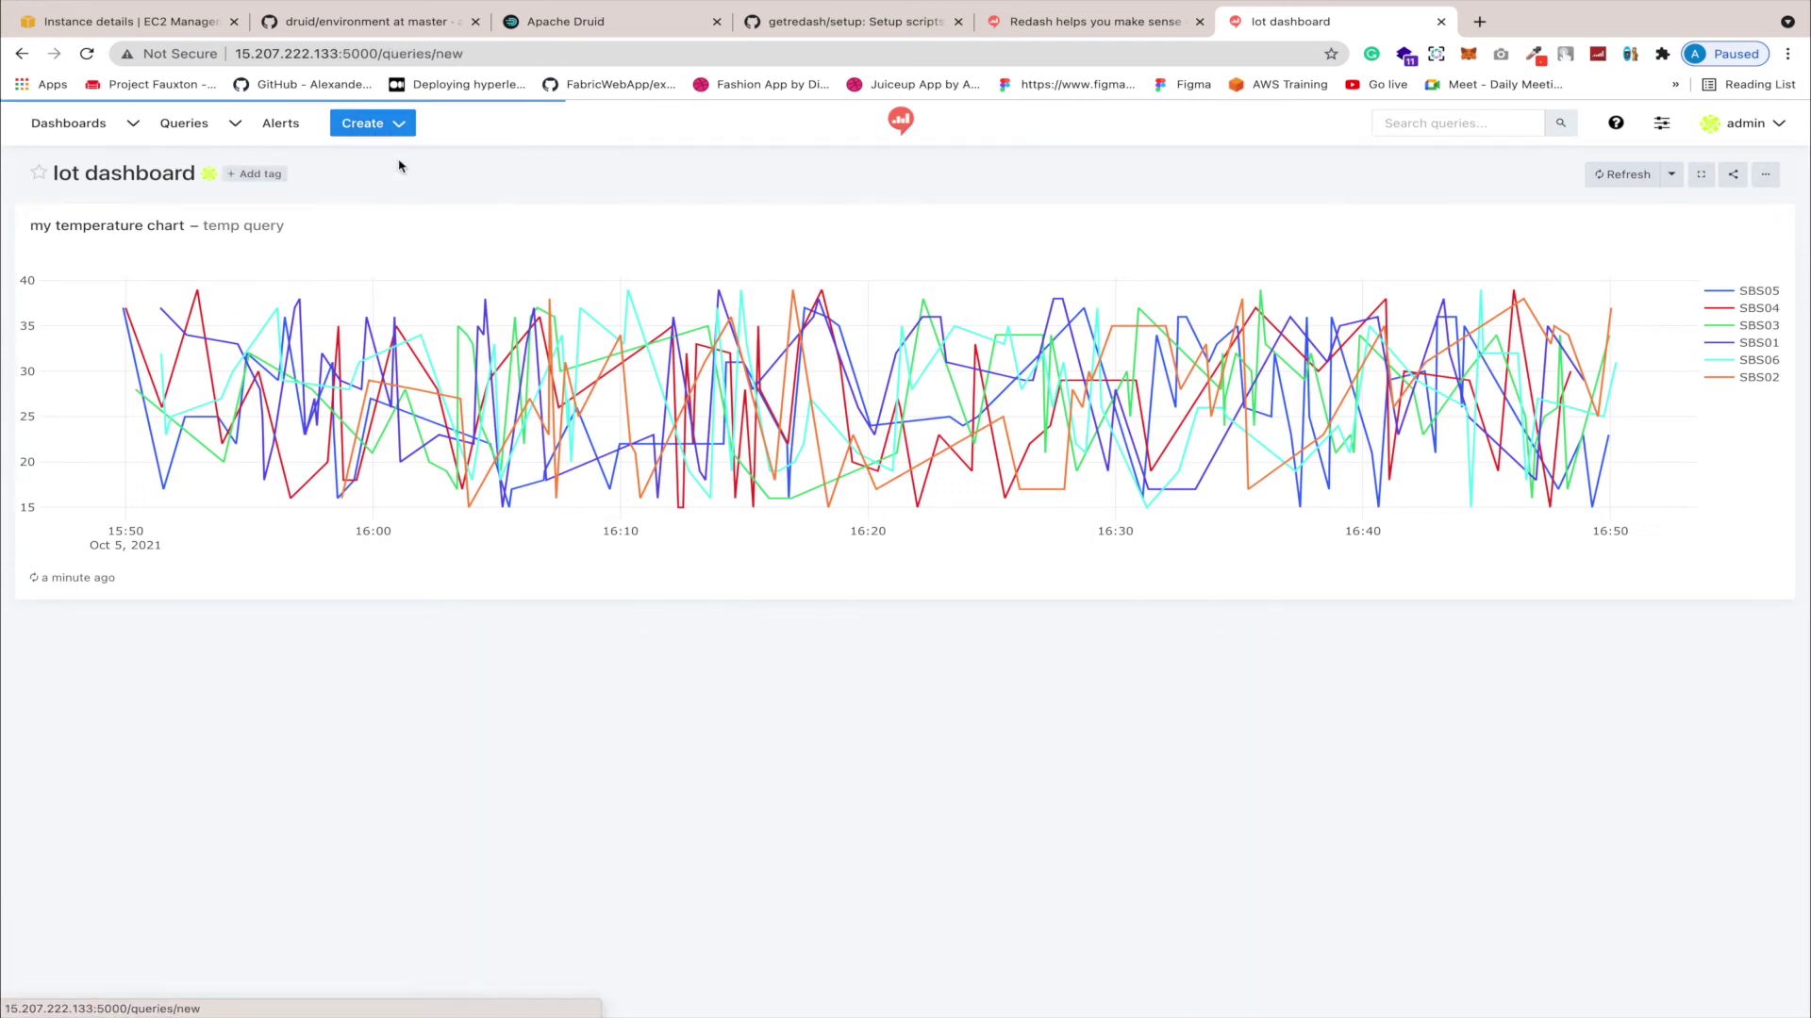
{"action": "type", "text": "sel"}
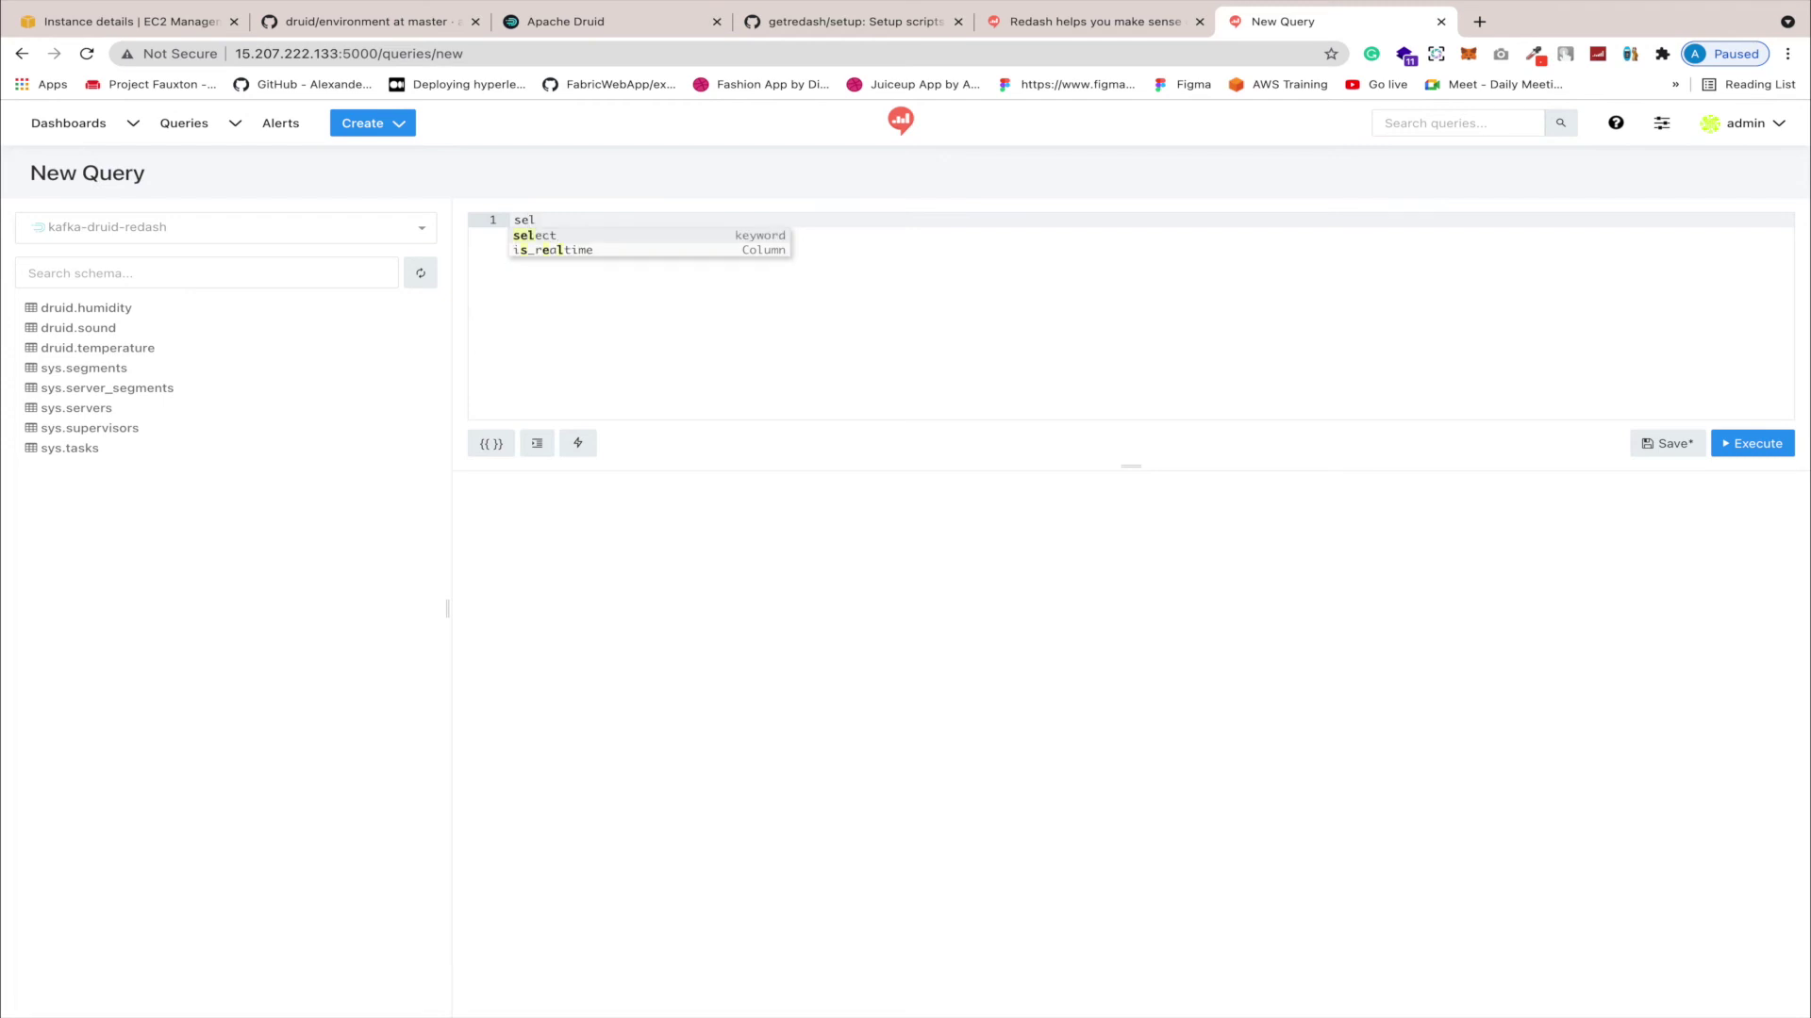
{"action": "key", "text": "Return"}
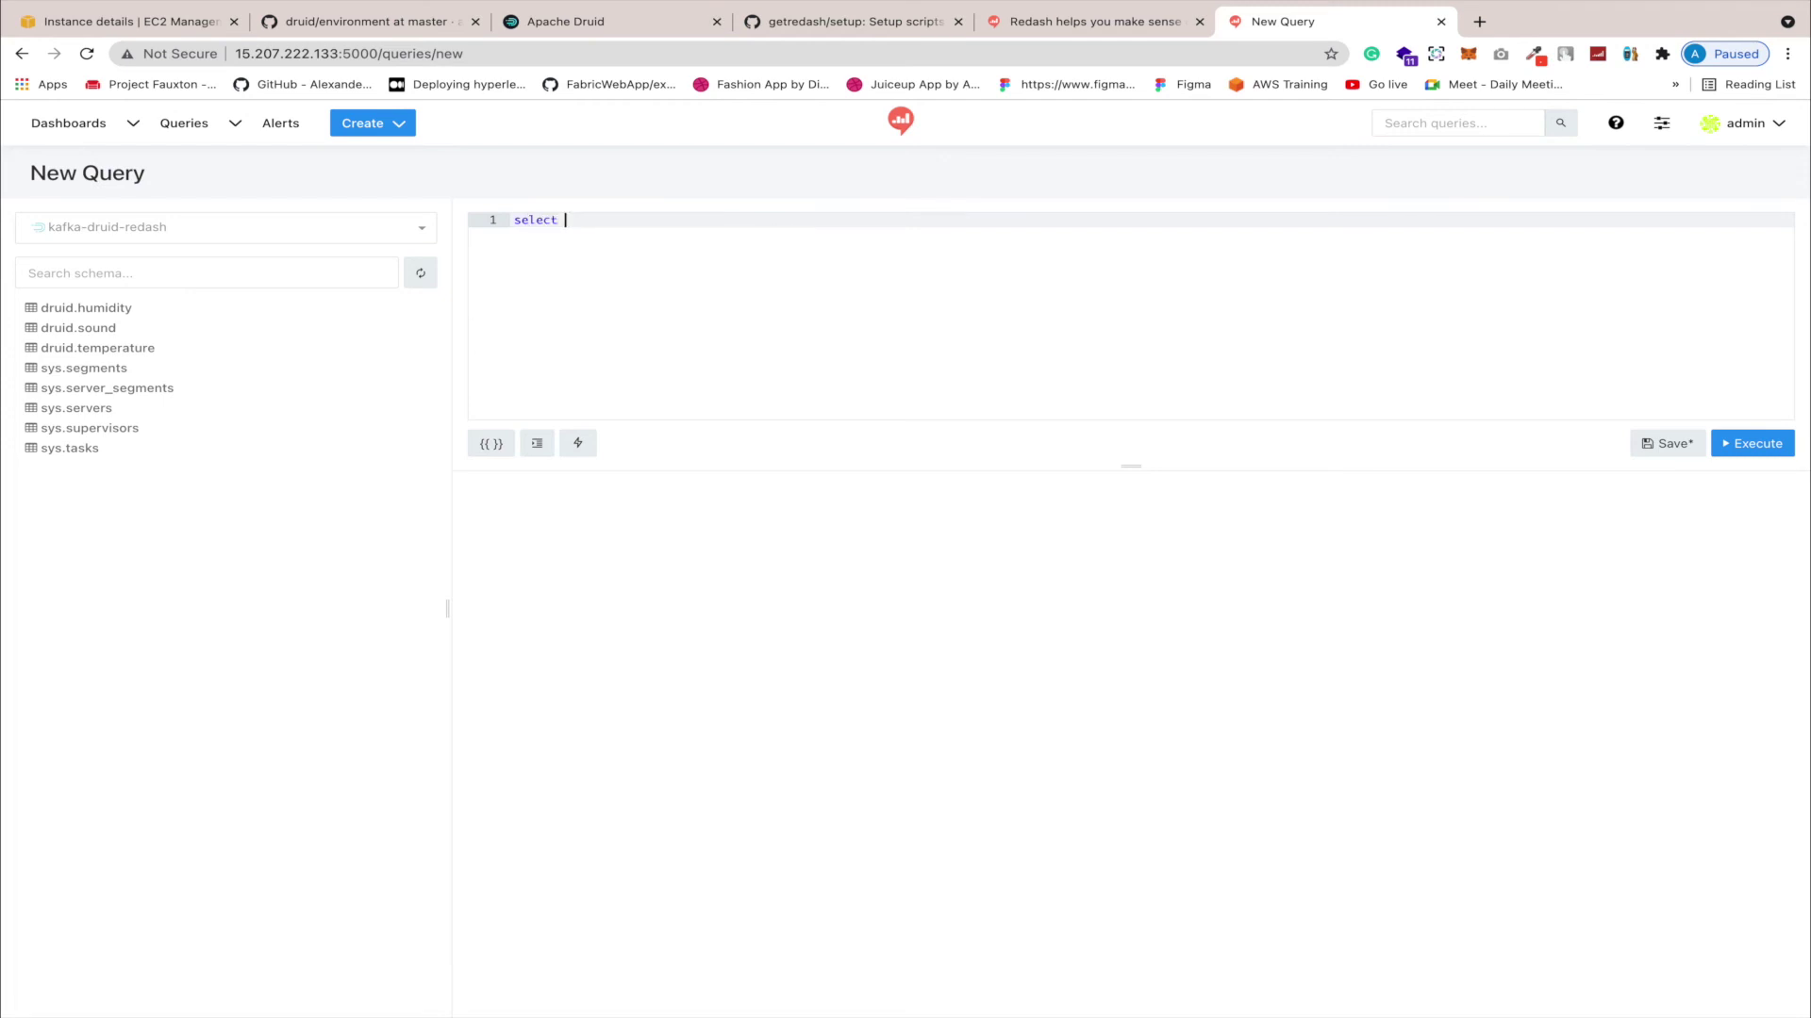
{"action": "type", "text": "* from druid.humidity"}
{"action": "left_click", "coordinate": [1760, 444]}
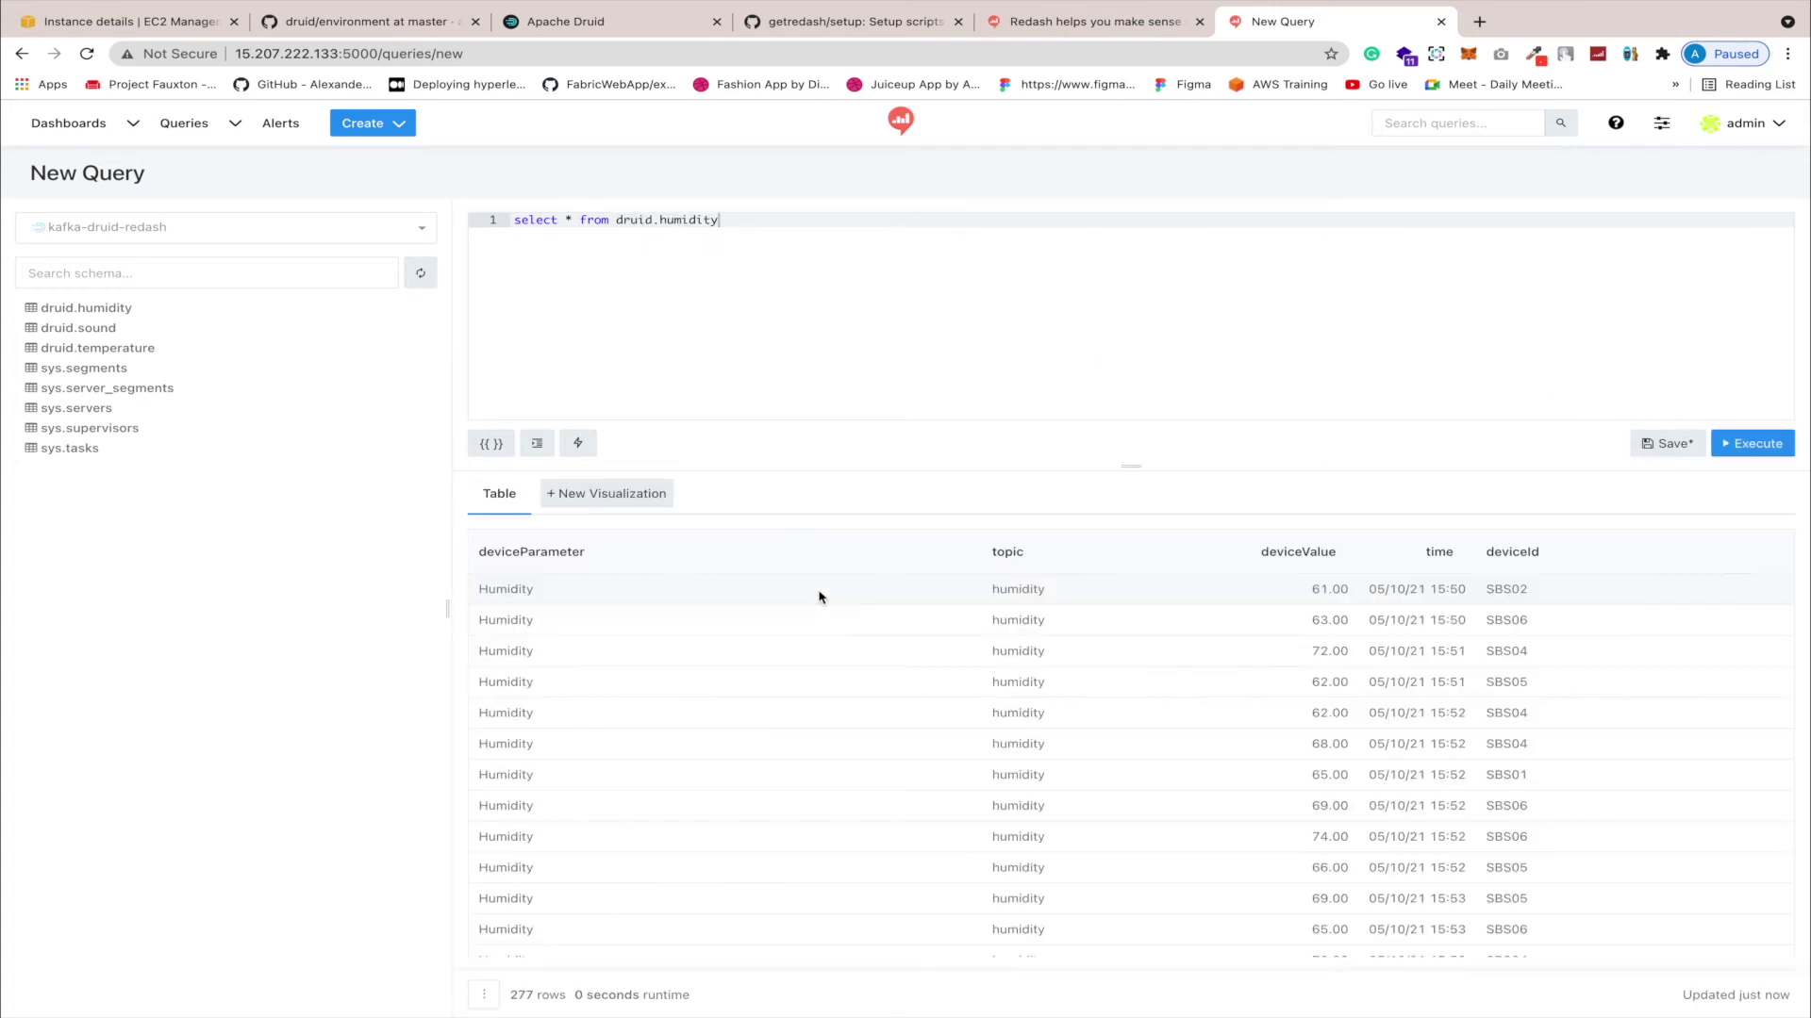
{"action": "scroll", "coordinate": [849, 651], "scroll_direction": "down", "scroll_amount": 10}
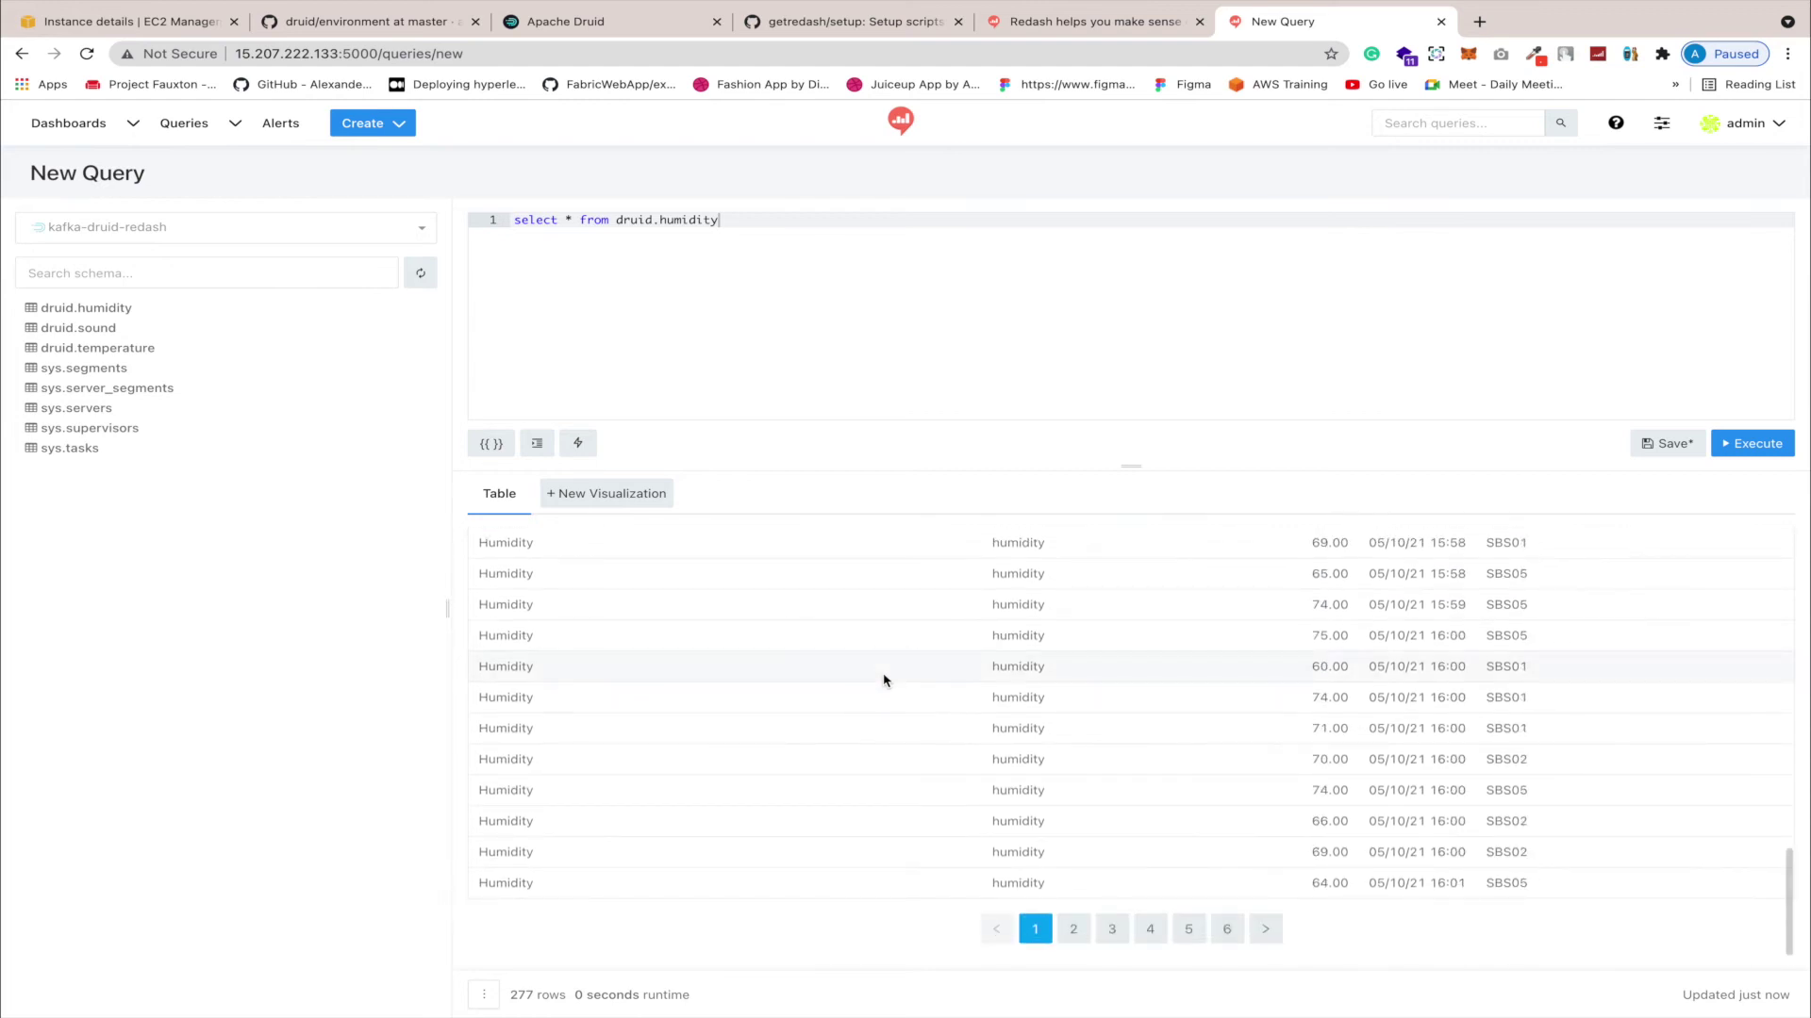
{"action": "scroll", "coordinate": [964, 727], "scroll_direction": "up", "scroll_amount": 10}
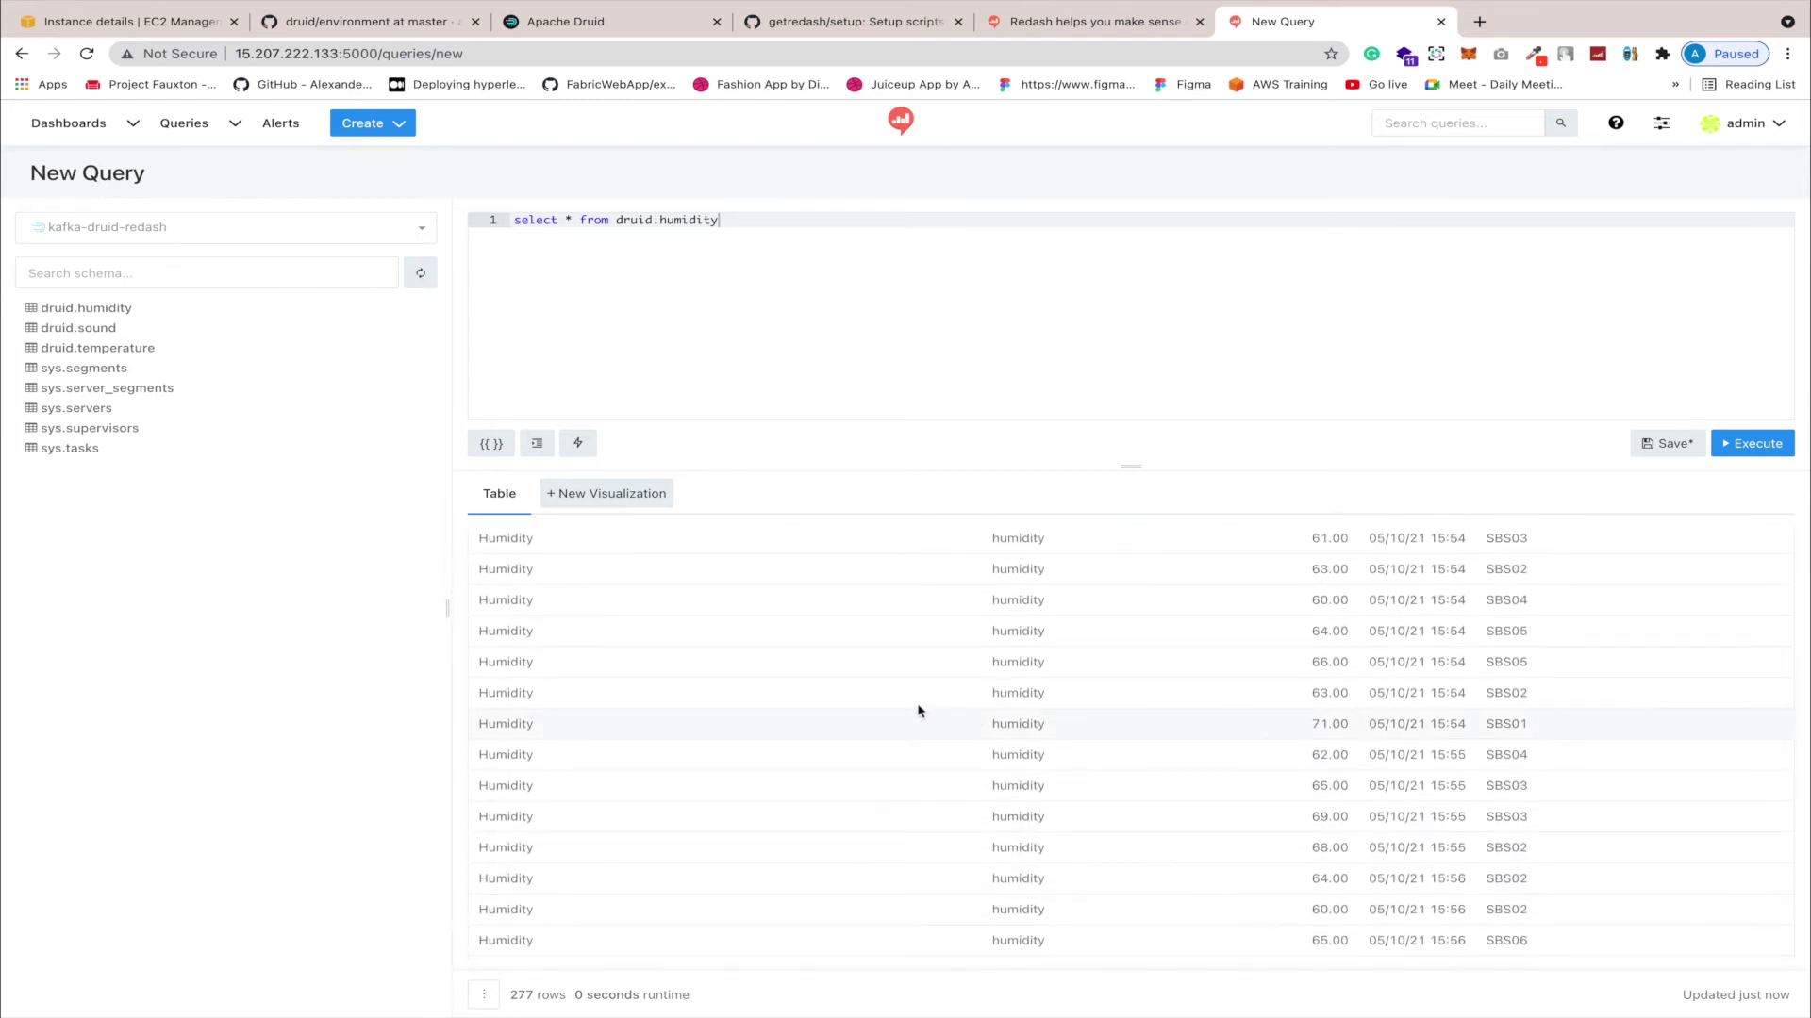
{"action": "left_click", "coordinate": [648, 500]}
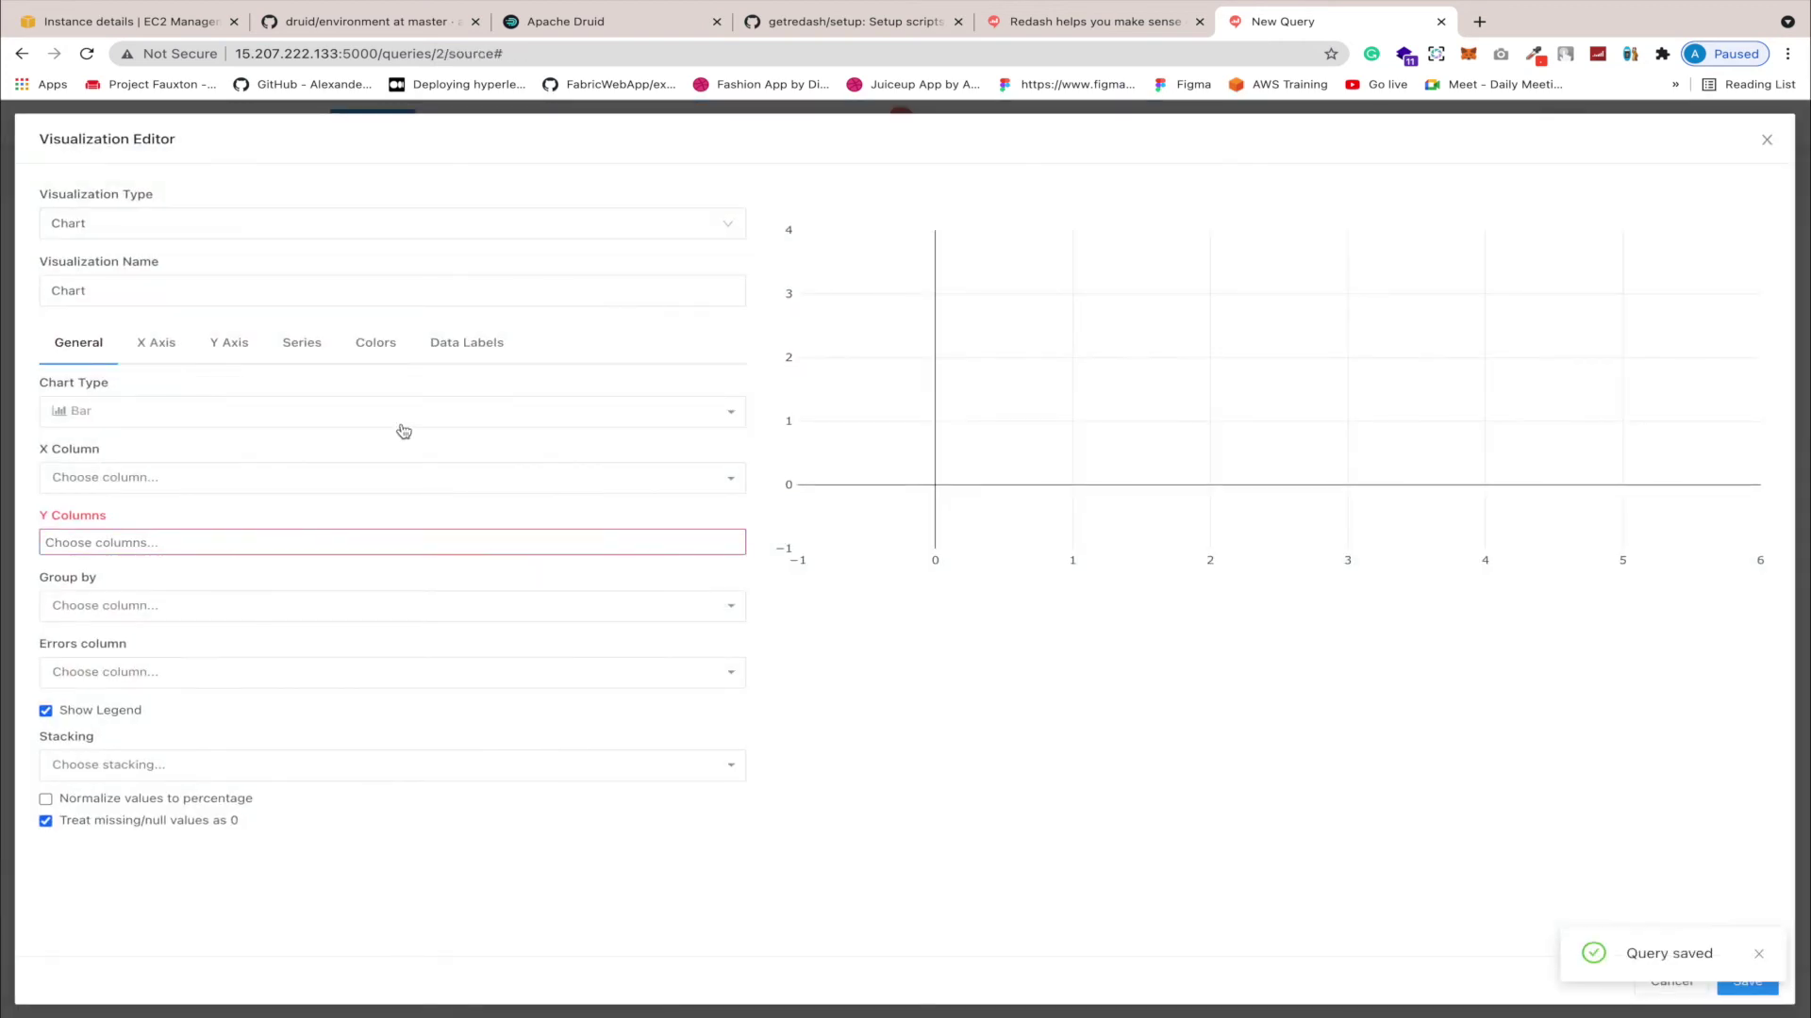
Step: Make the visualization an area chart plotting deviceValue against __time
{"action": "left_click", "coordinate": [223, 416]}
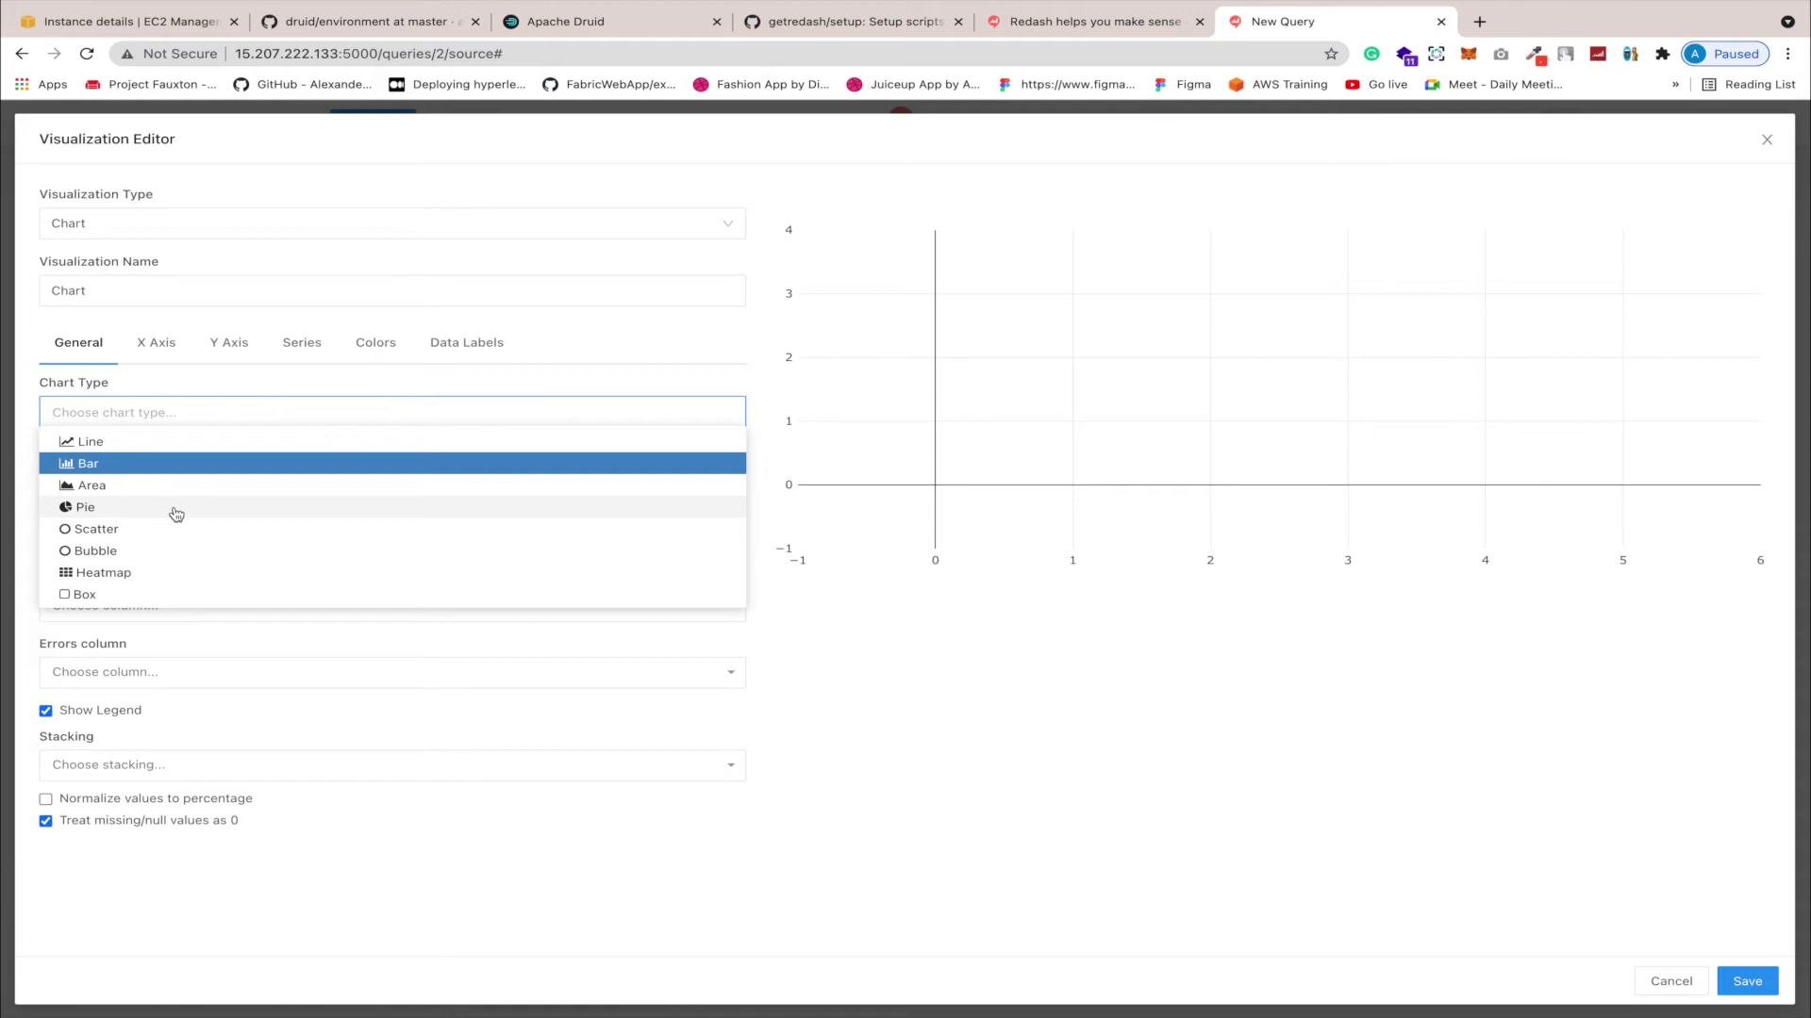
{"action": "left_click", "coordinate": [180, 494]}
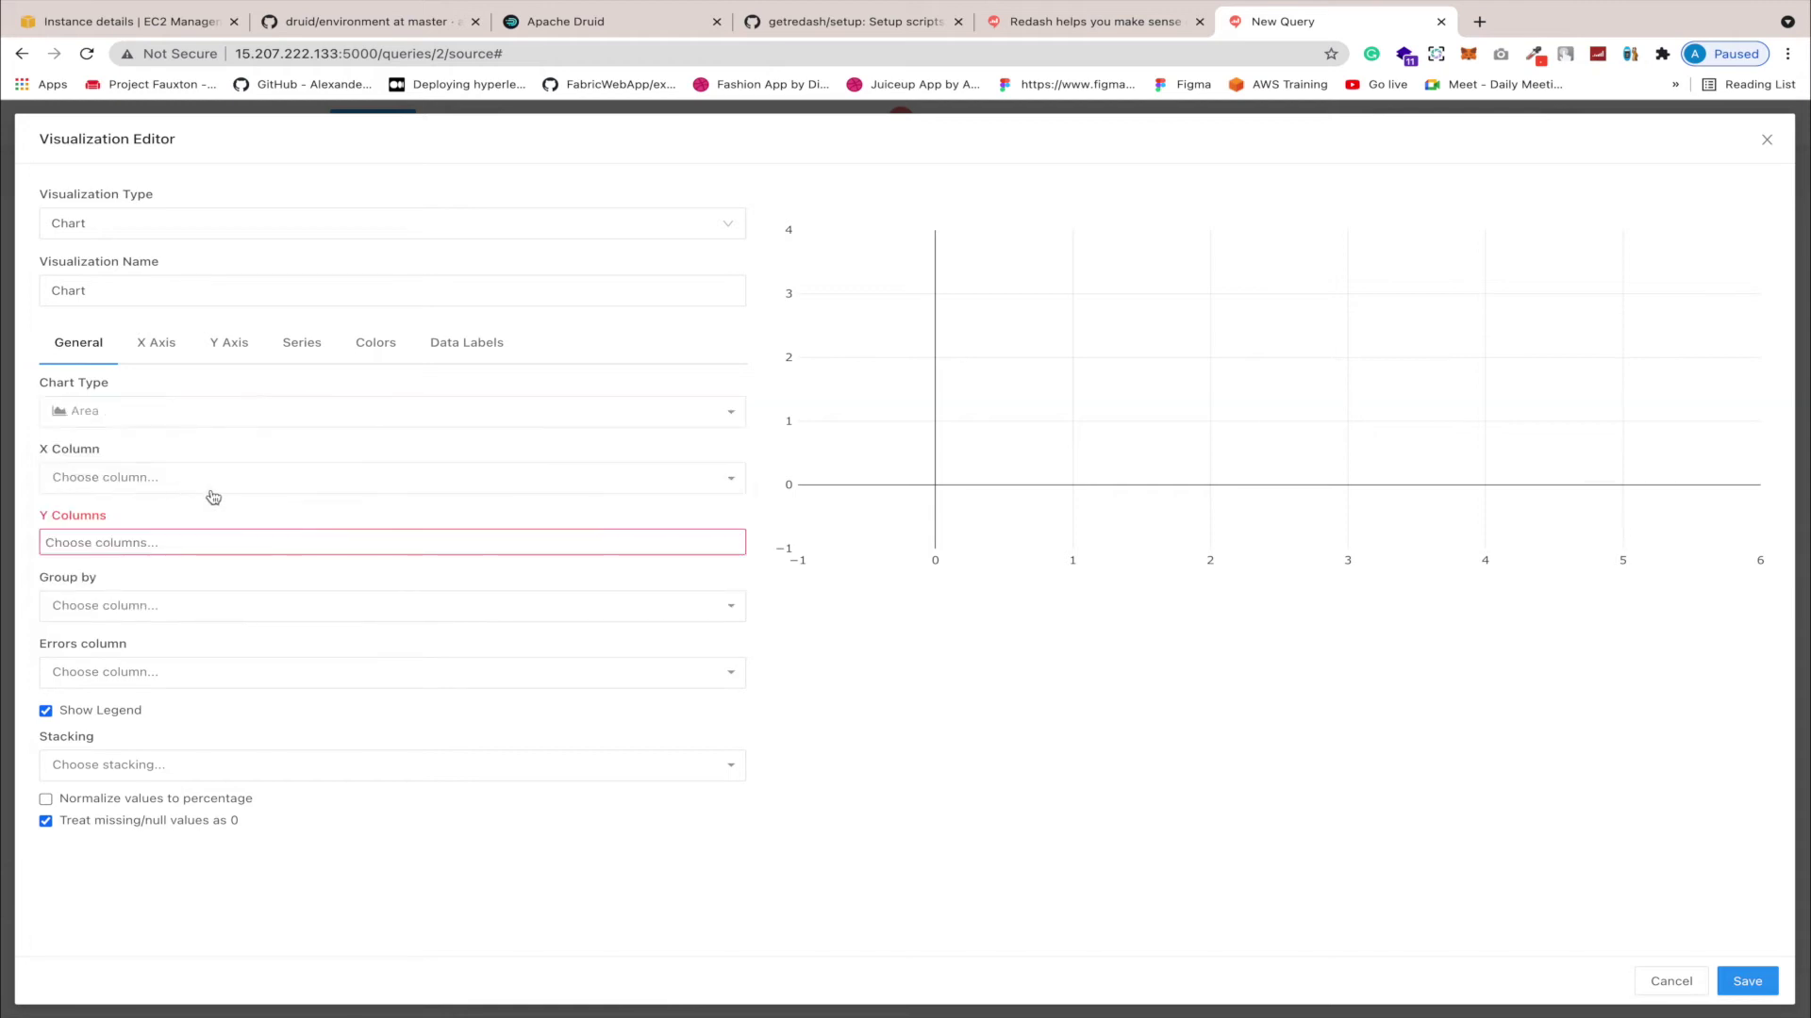
{"action": "left_click", "coordinate": [244, 484]}
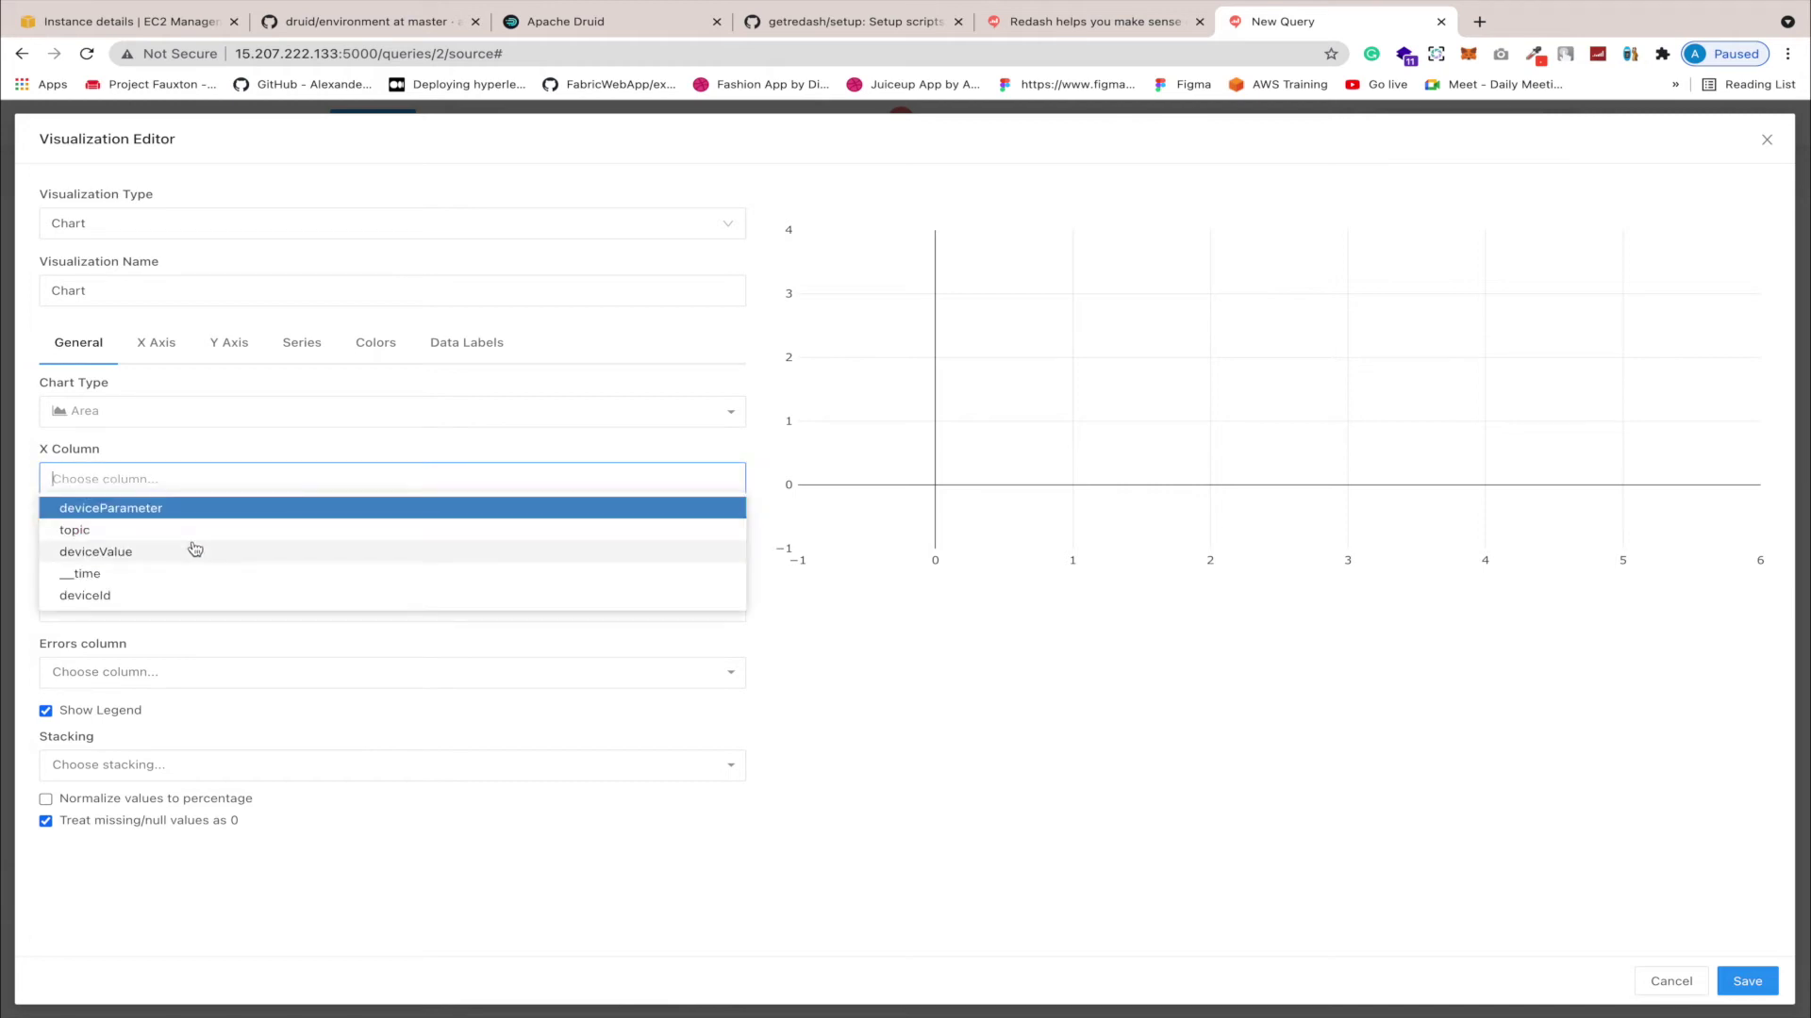
{"action": "left_click", "coordinate": [168, 575]}
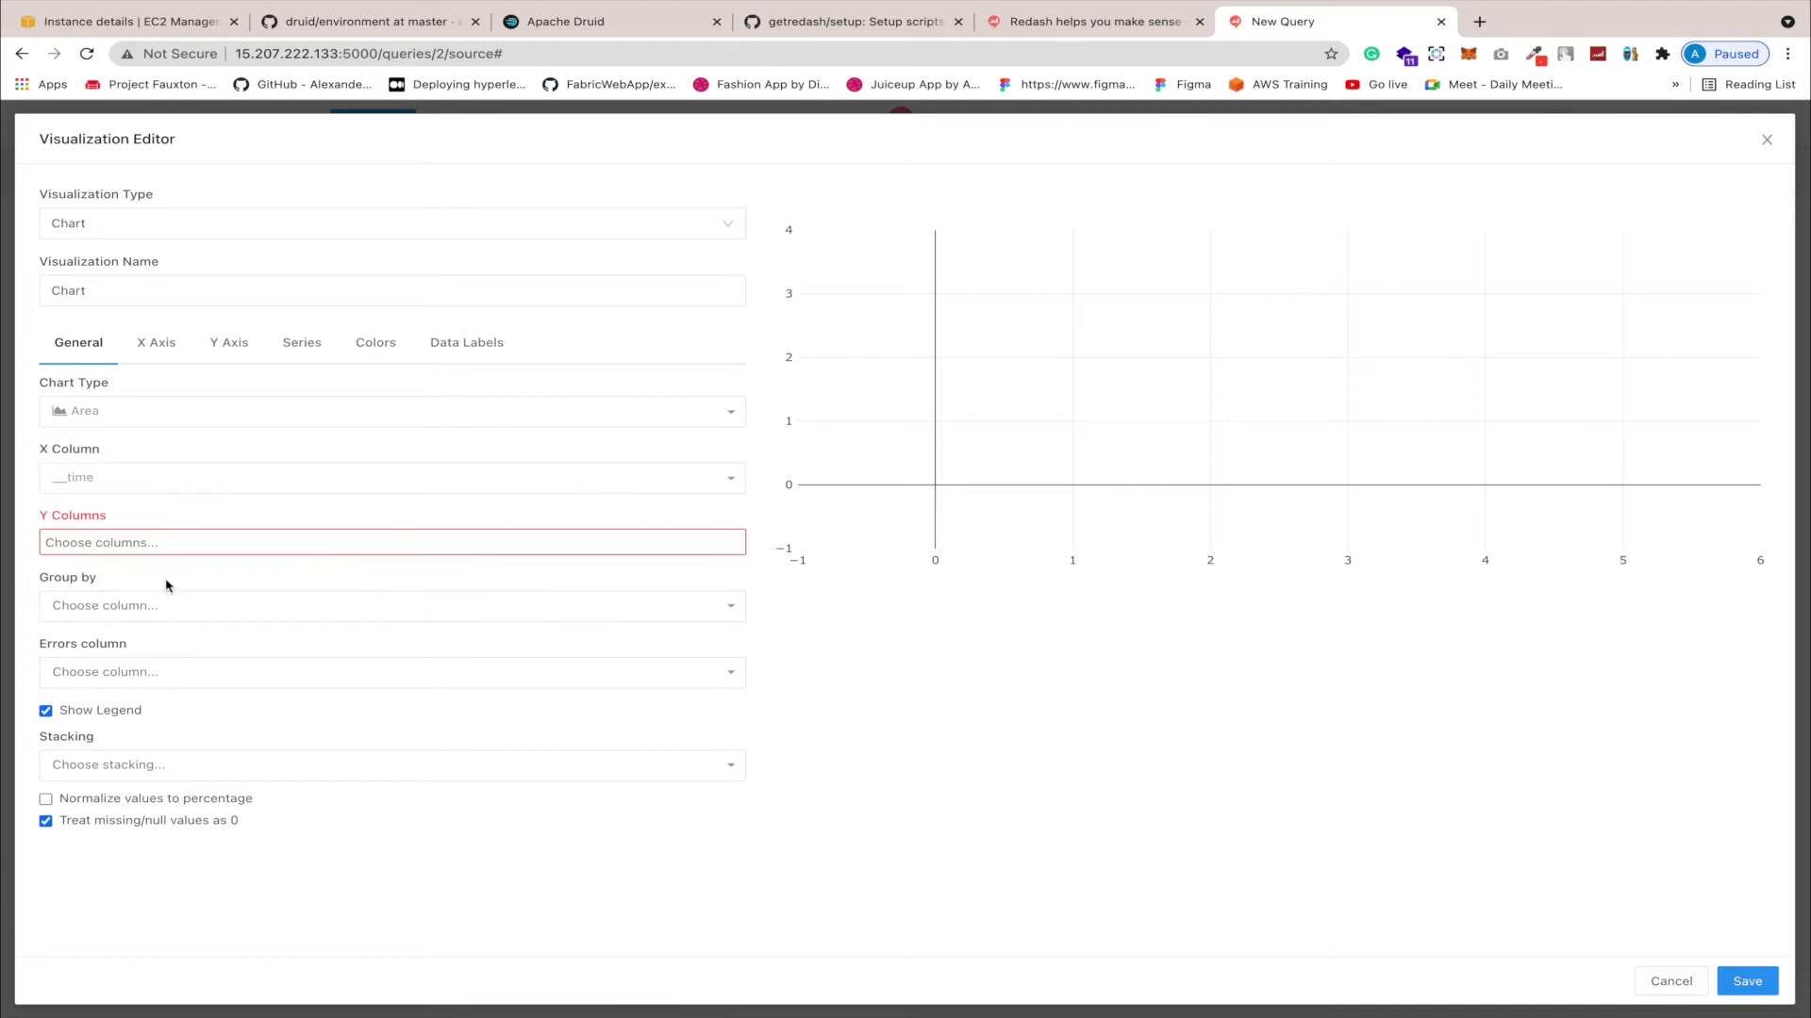
{"action": "left_click", "coordinate": [211, 545]}
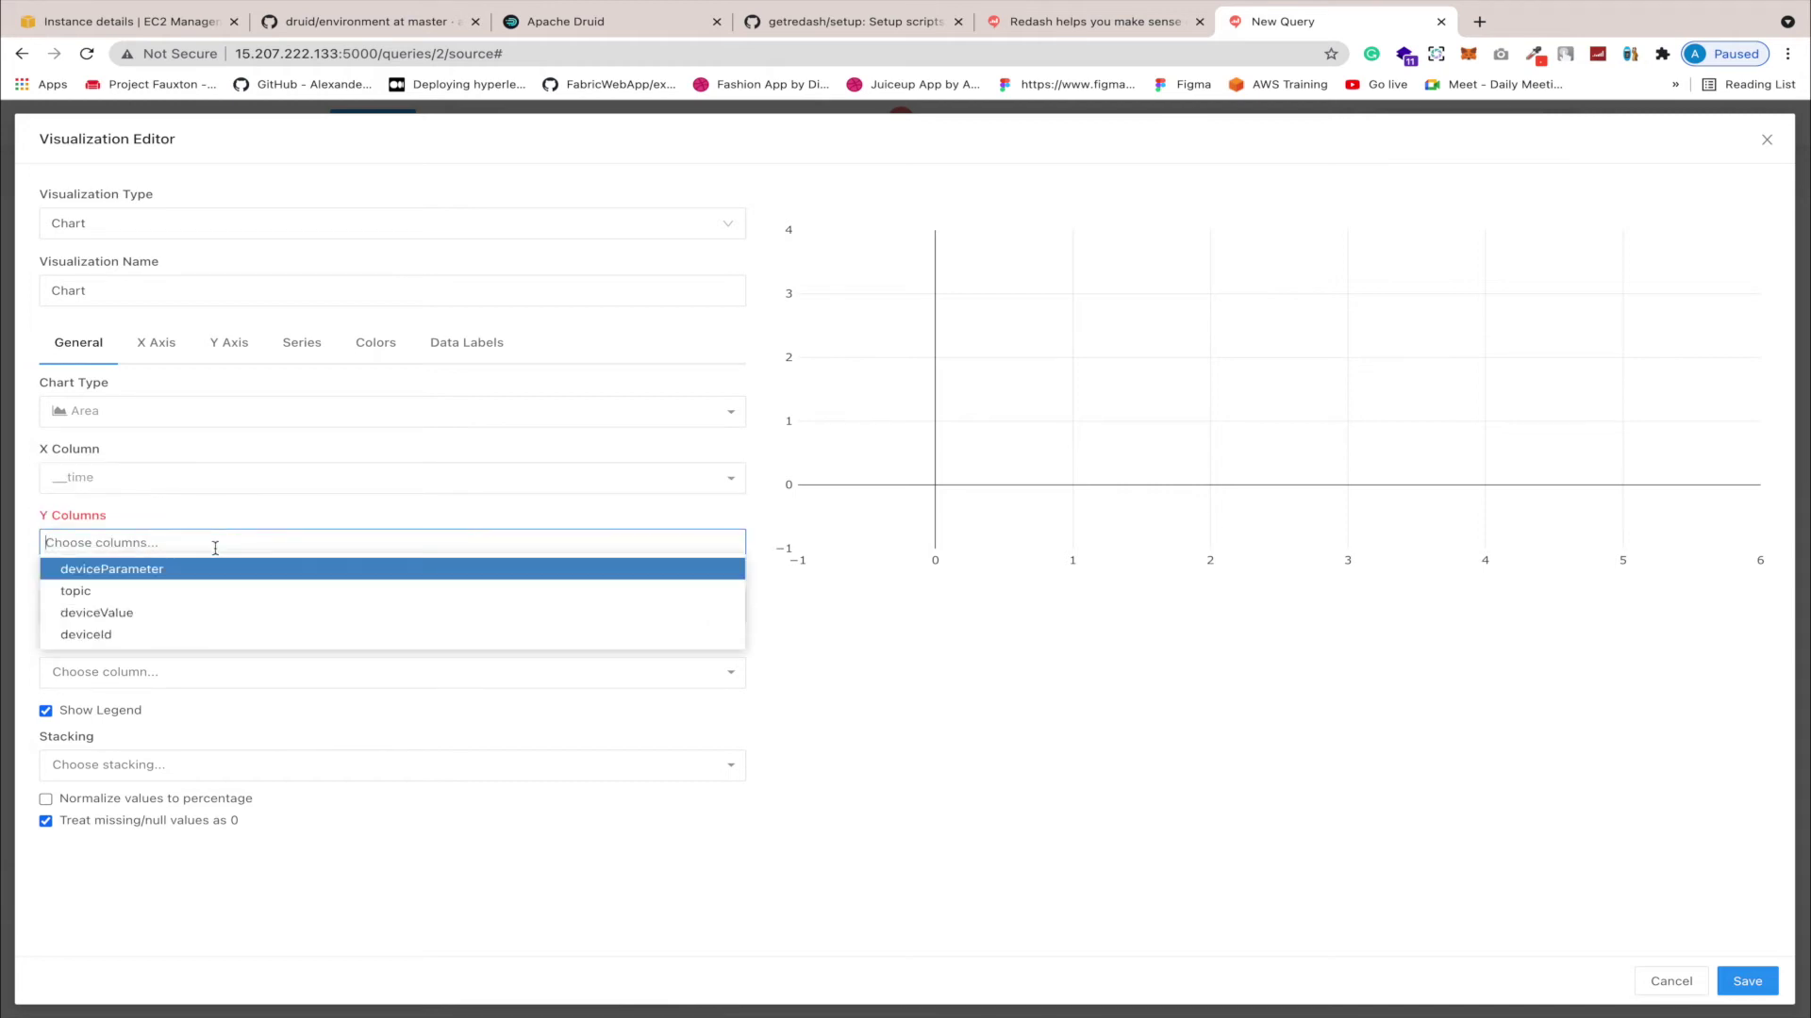
{"action": "left_click", "coordinate": [188, 611]}
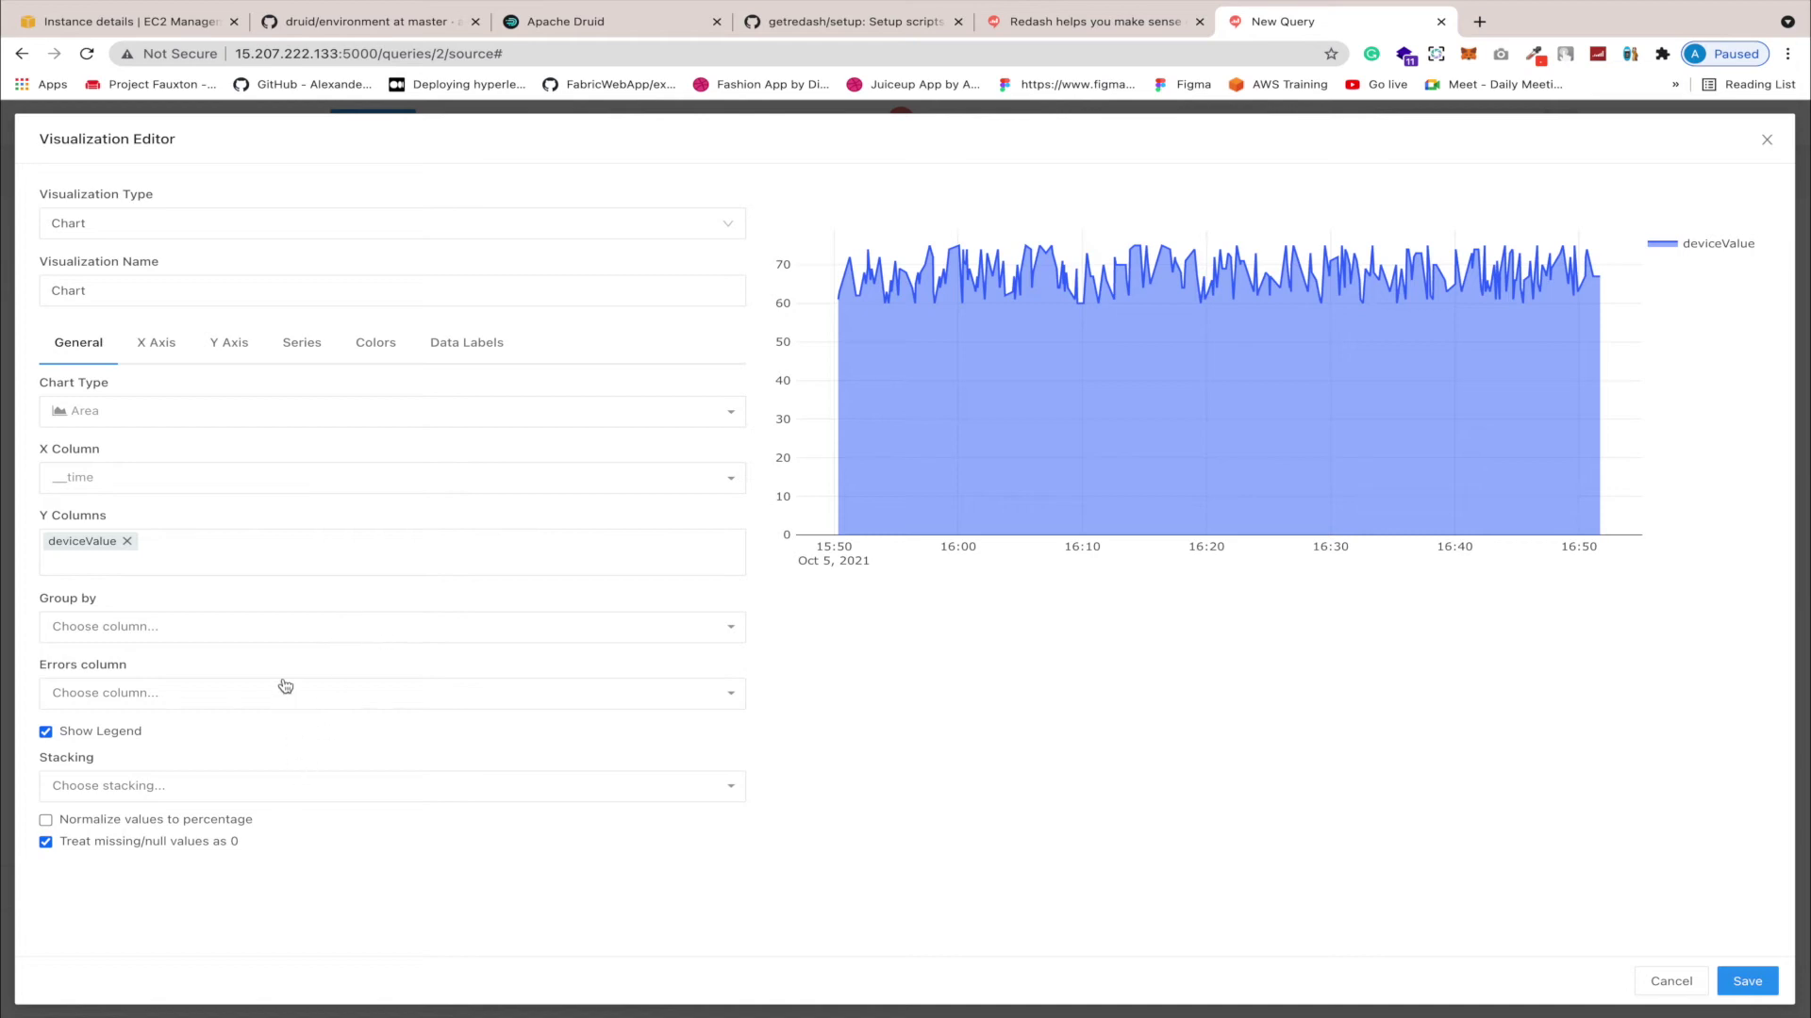
Step: Group the series by deviceId and save the area chart
{"action": "left_click", "coordinate": [282, 639]}
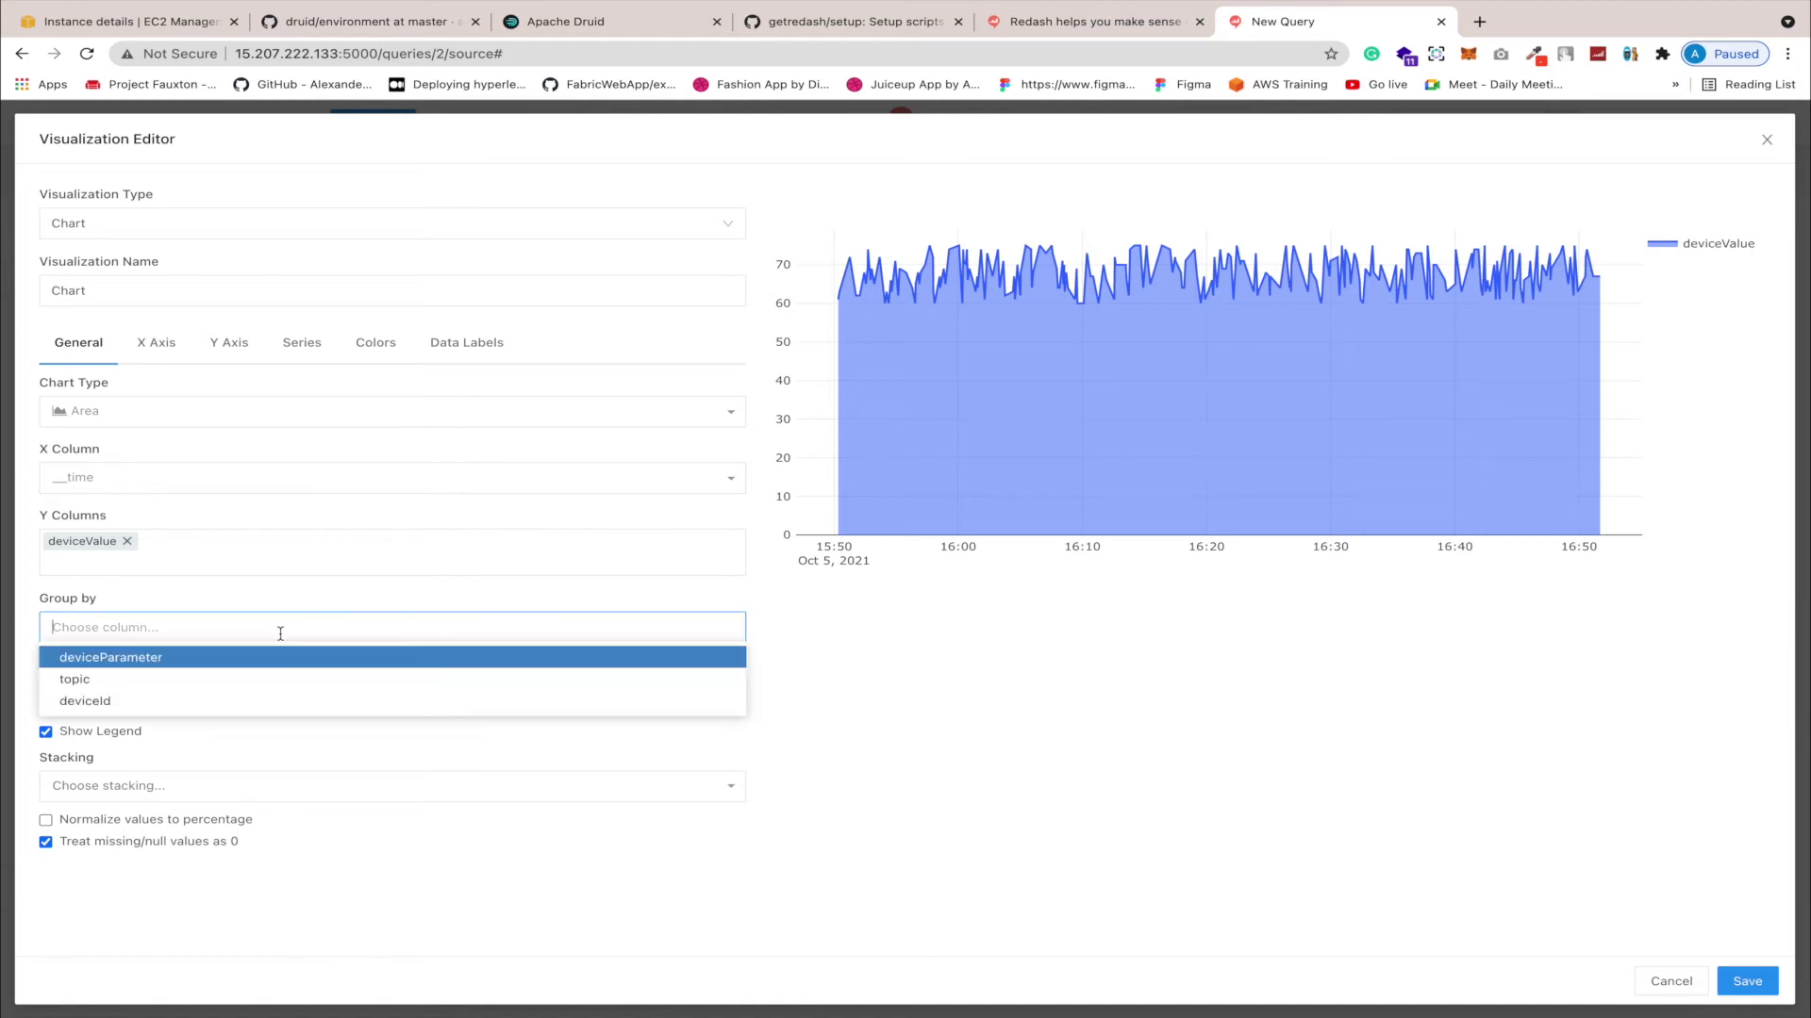
{"action": "left_click", "coordinate": [192, 702]}
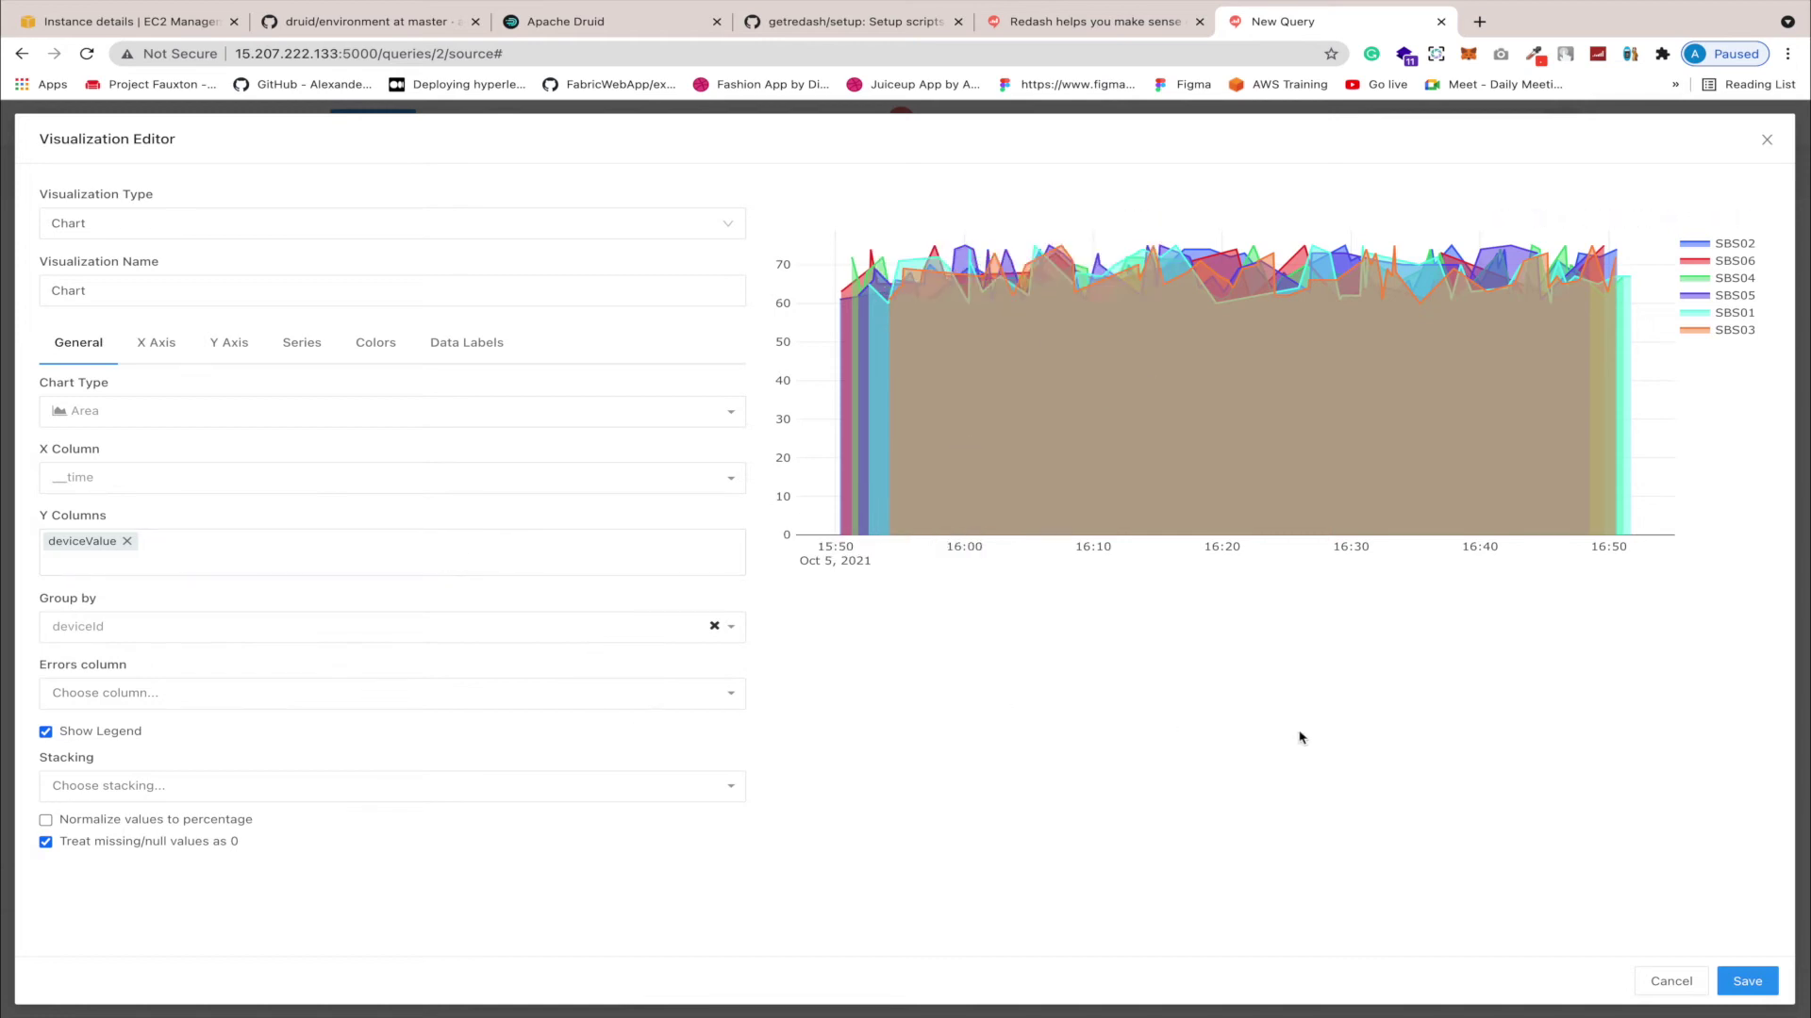
{"action": "left_click", "coordinate": [1747, 981]}
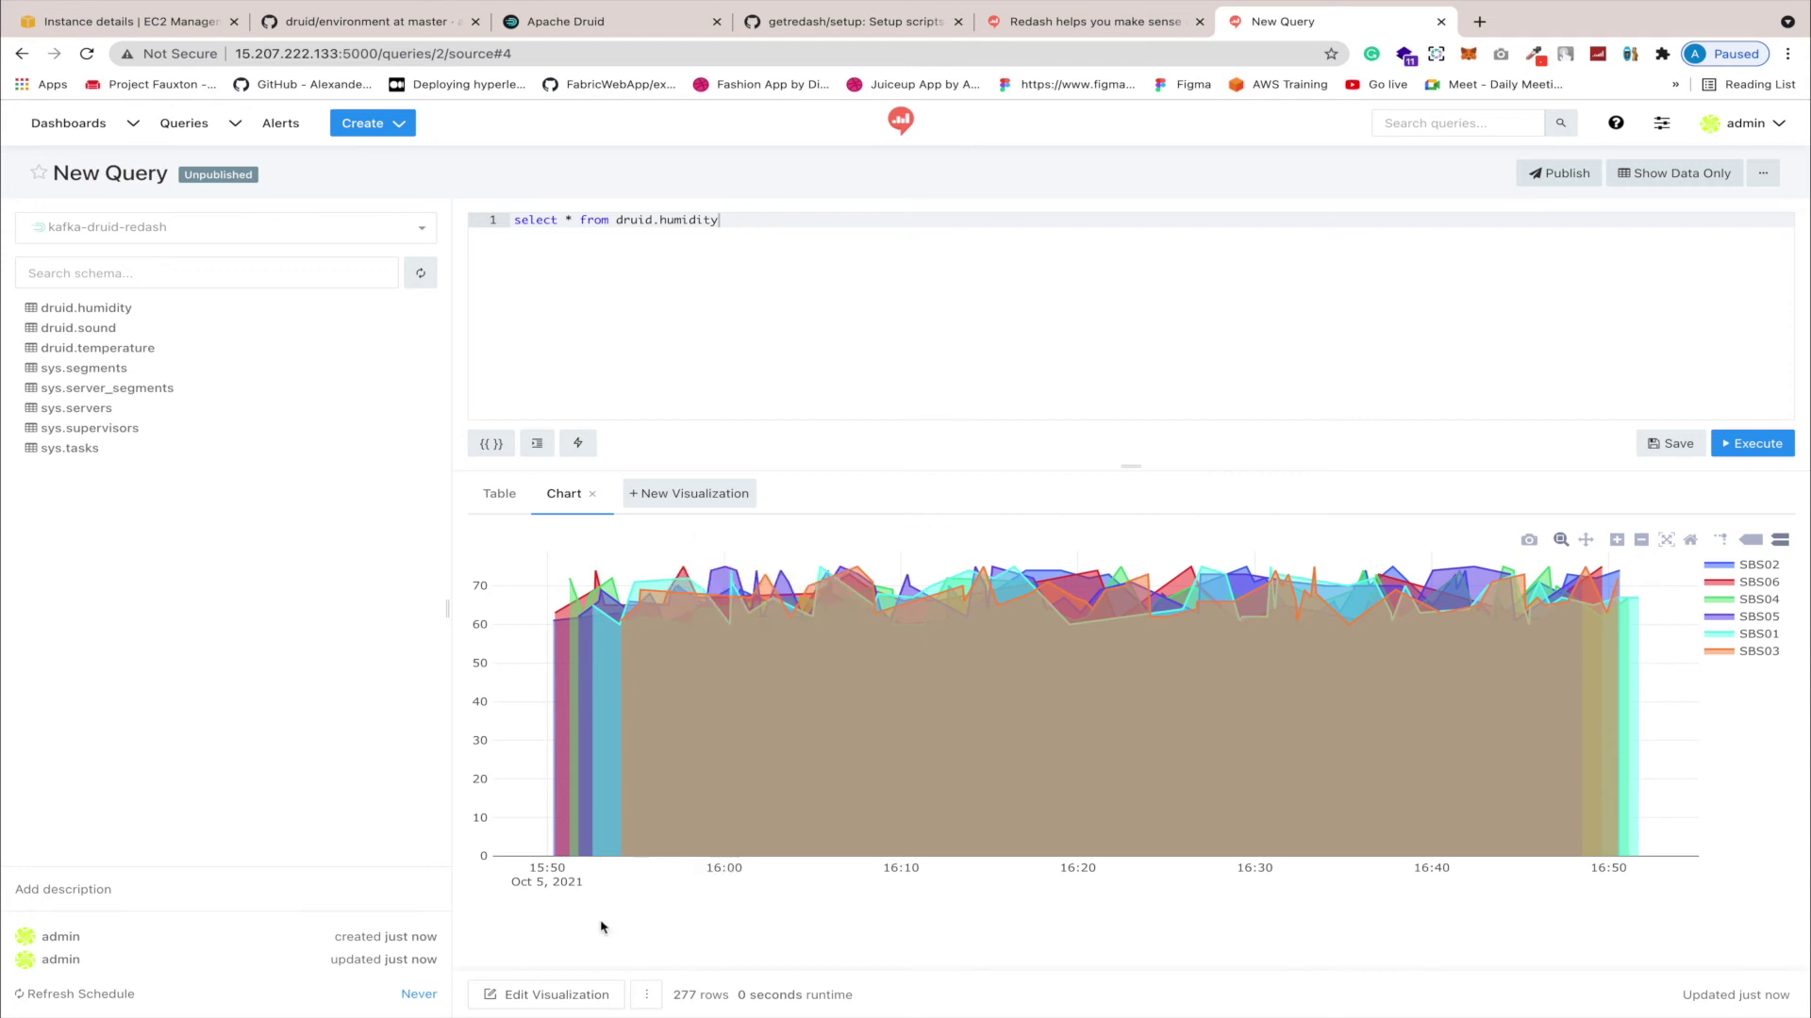
Step: Change the area chart's name from 'Chart' to 'humidity chart', fixing a typo, and save it
{"action": "left_click", "coordinate": [563, 997]}
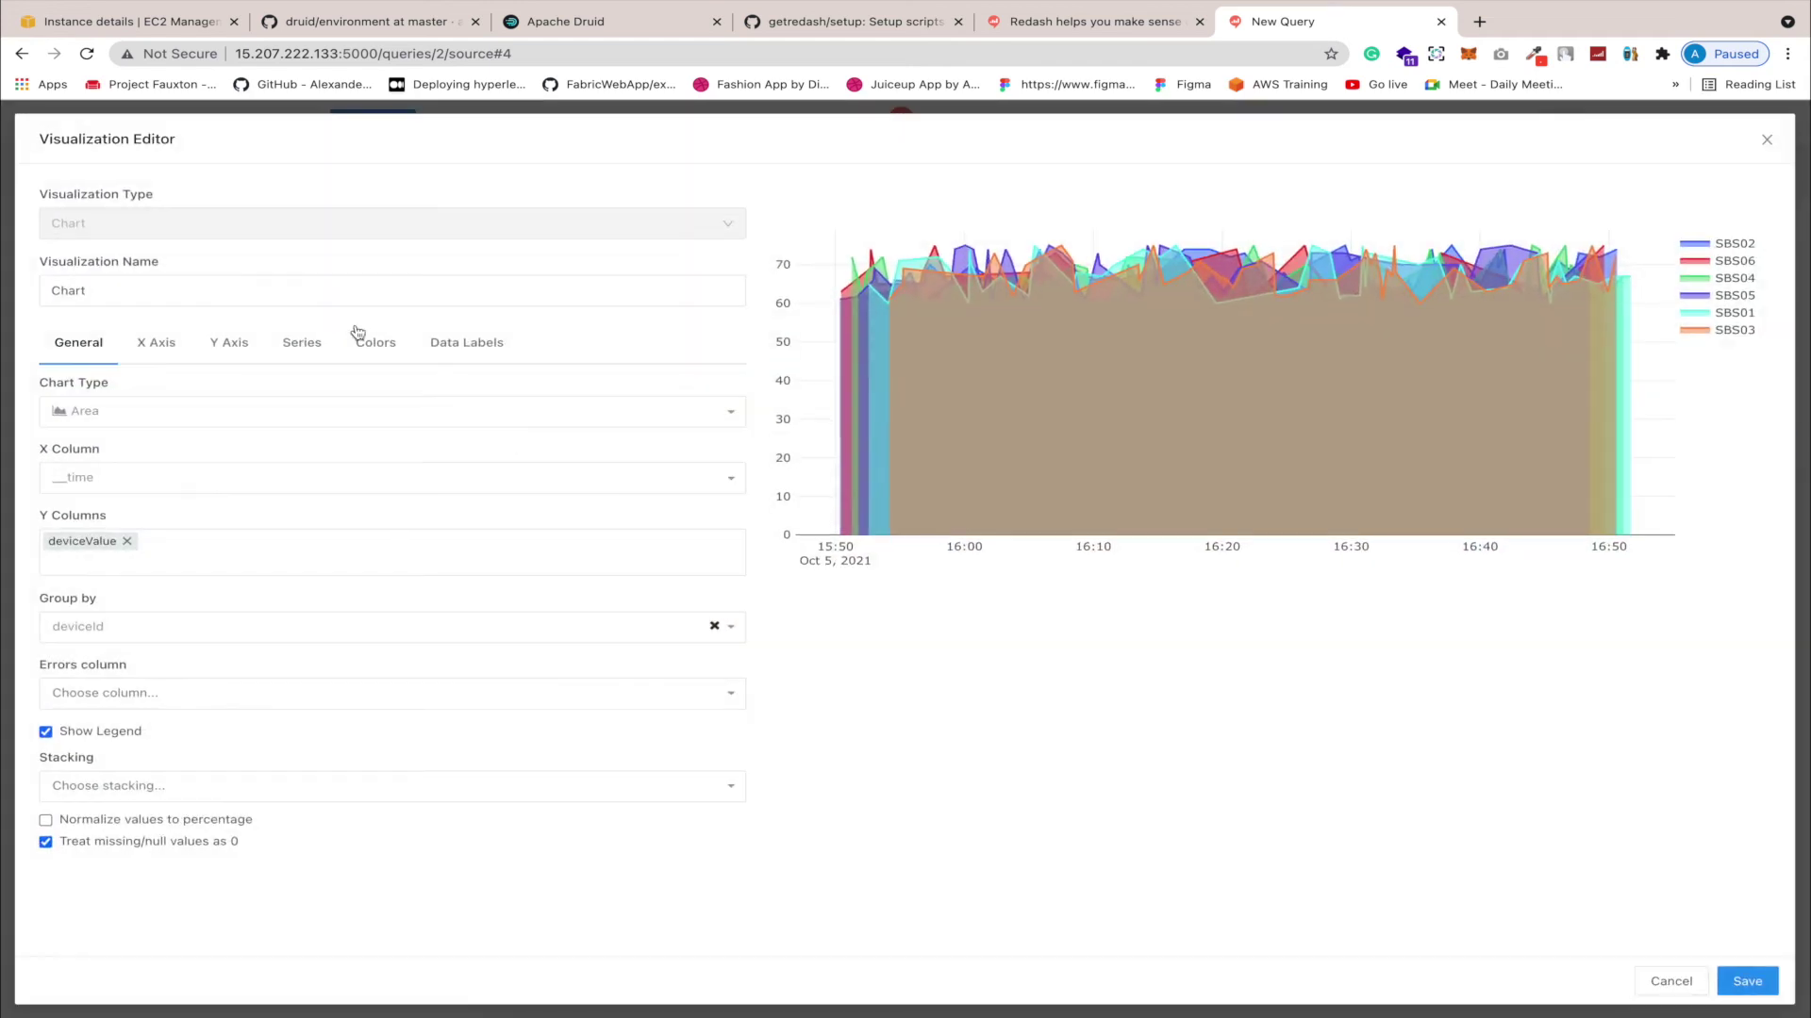
{"action": "left_click", "coordinate": [112, 295]}
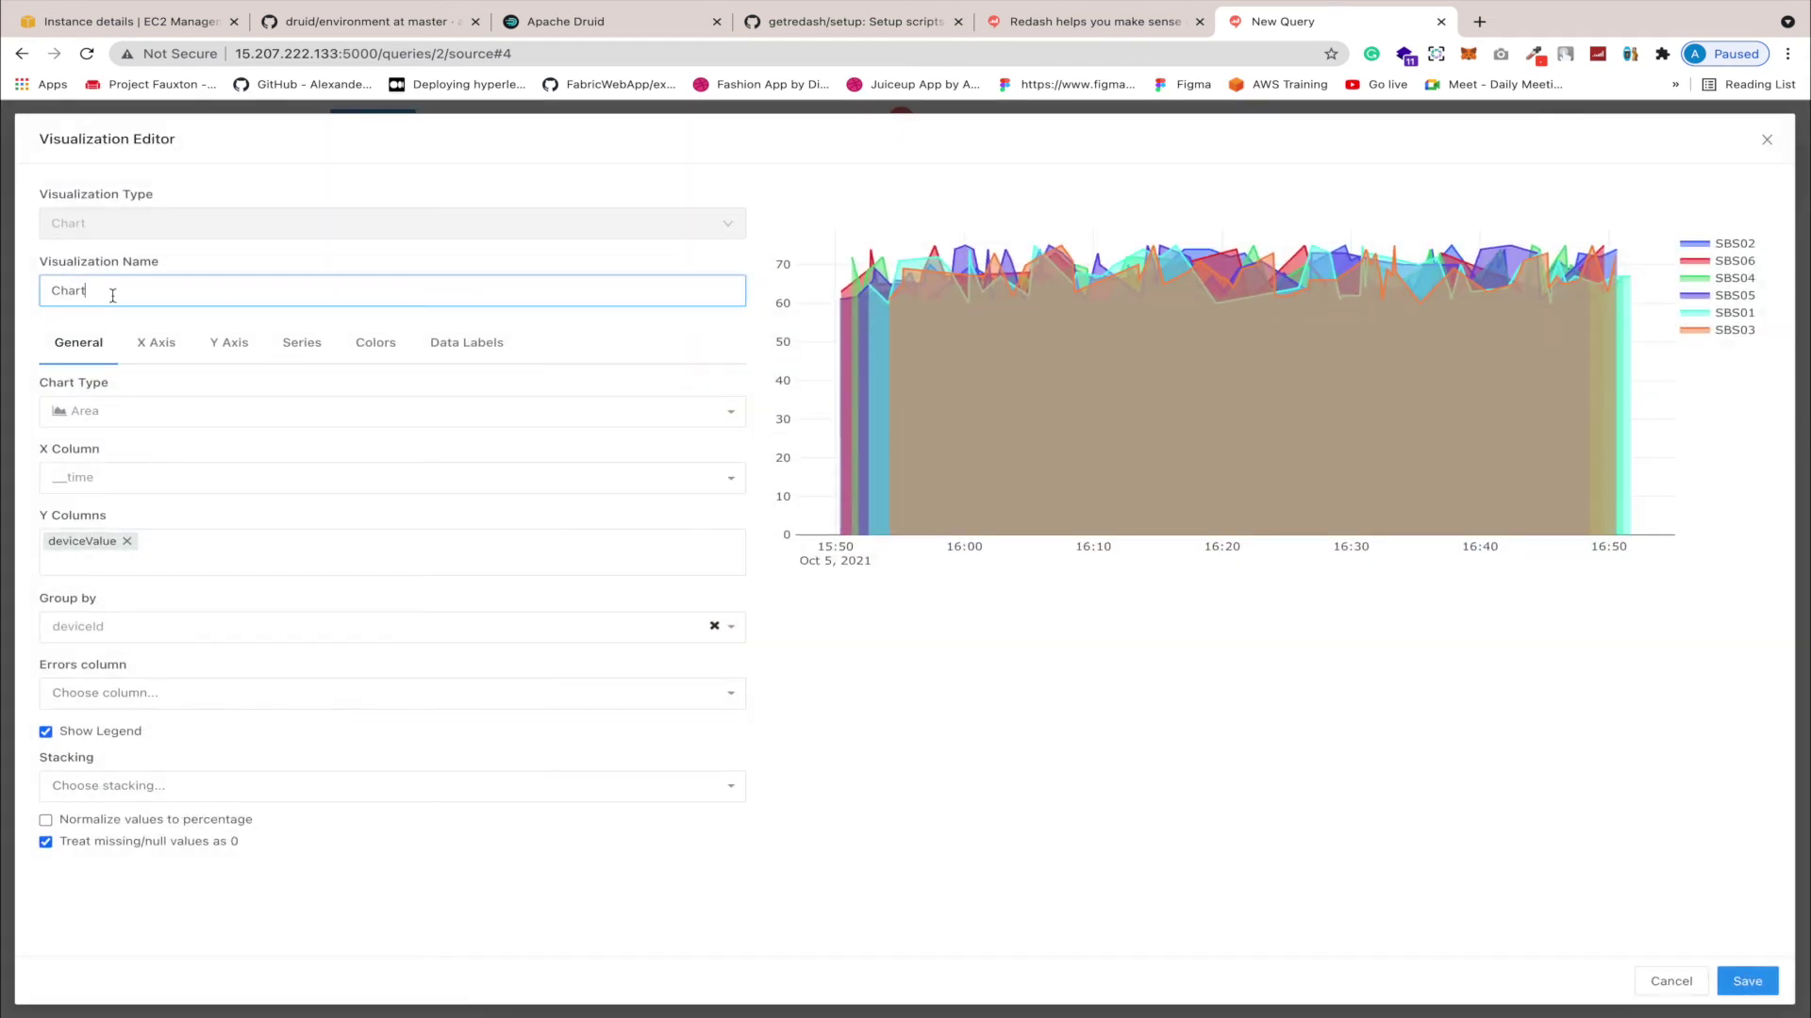
{"action": "left_click_drag", "start_coordinate": [112, 295], "coordinate": [25, 300]}
{"action": "type", "text": "V"}
{"action": "type", "text": "humdity"}
{"action": "left_click", "coordinate": [81, 290]}
{"action": "type", "text": "i"}
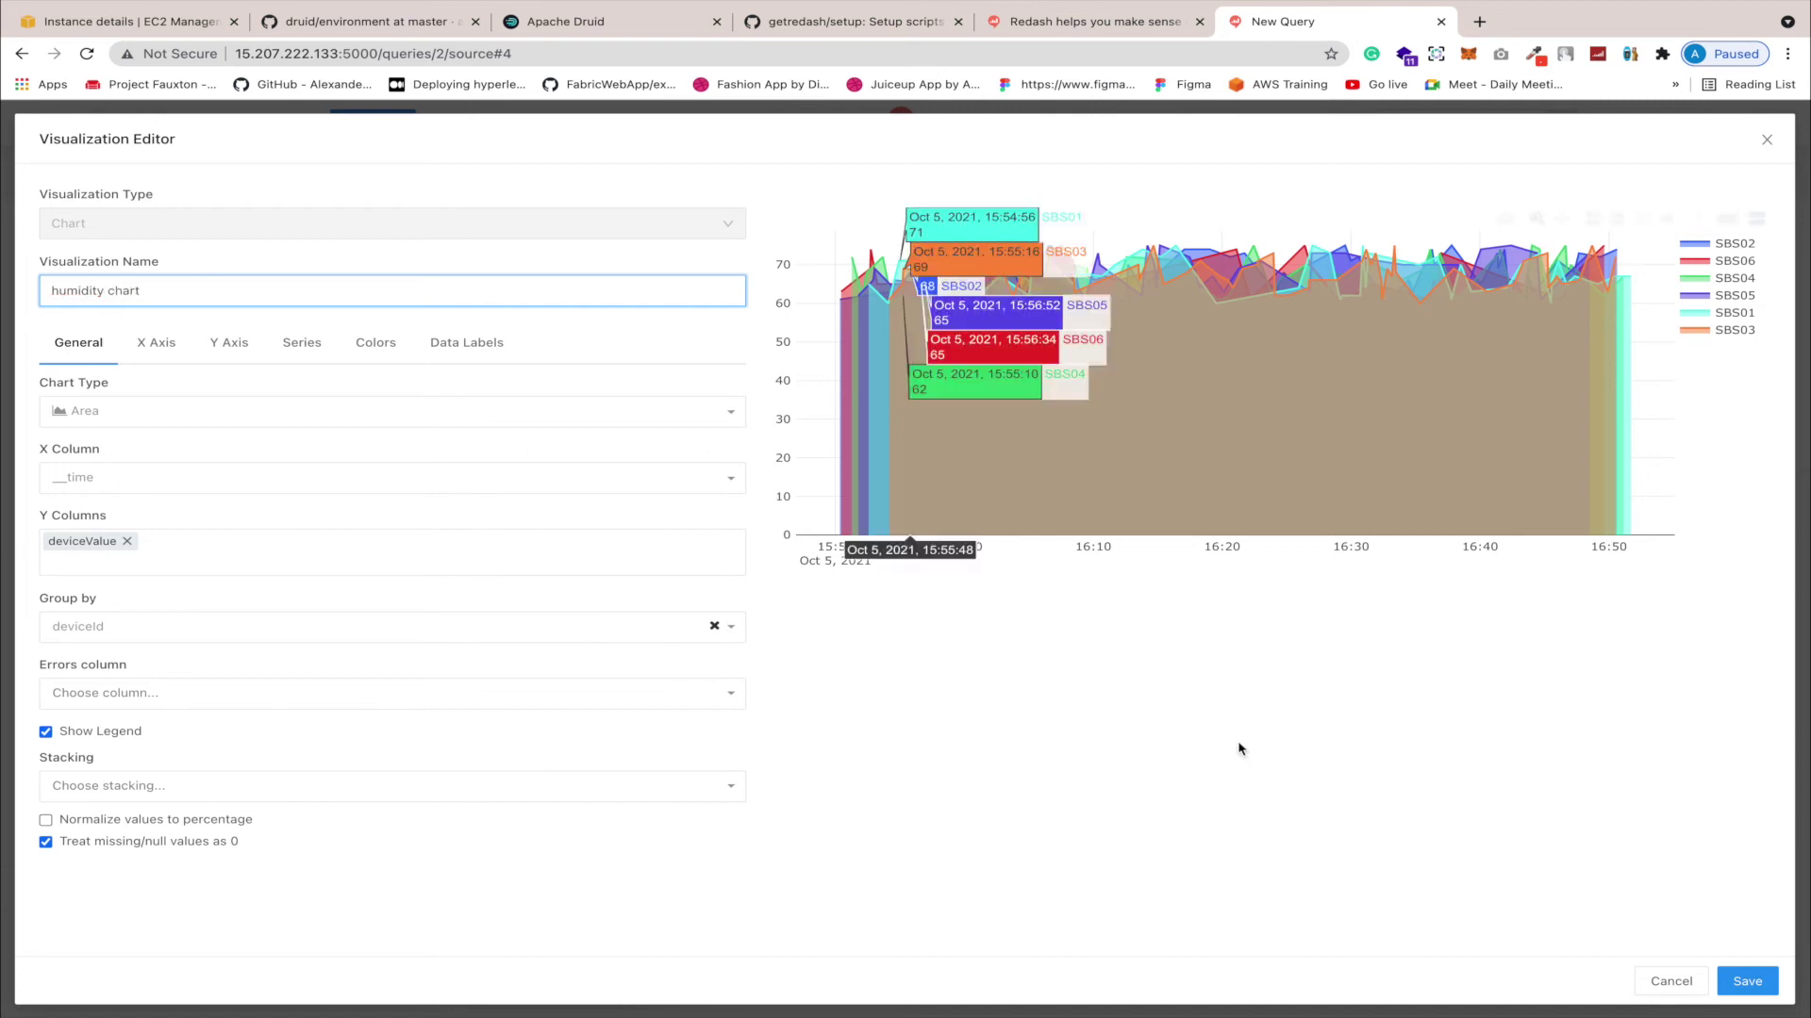
{"action": "left_click", "coordinate": [1765, 992]}
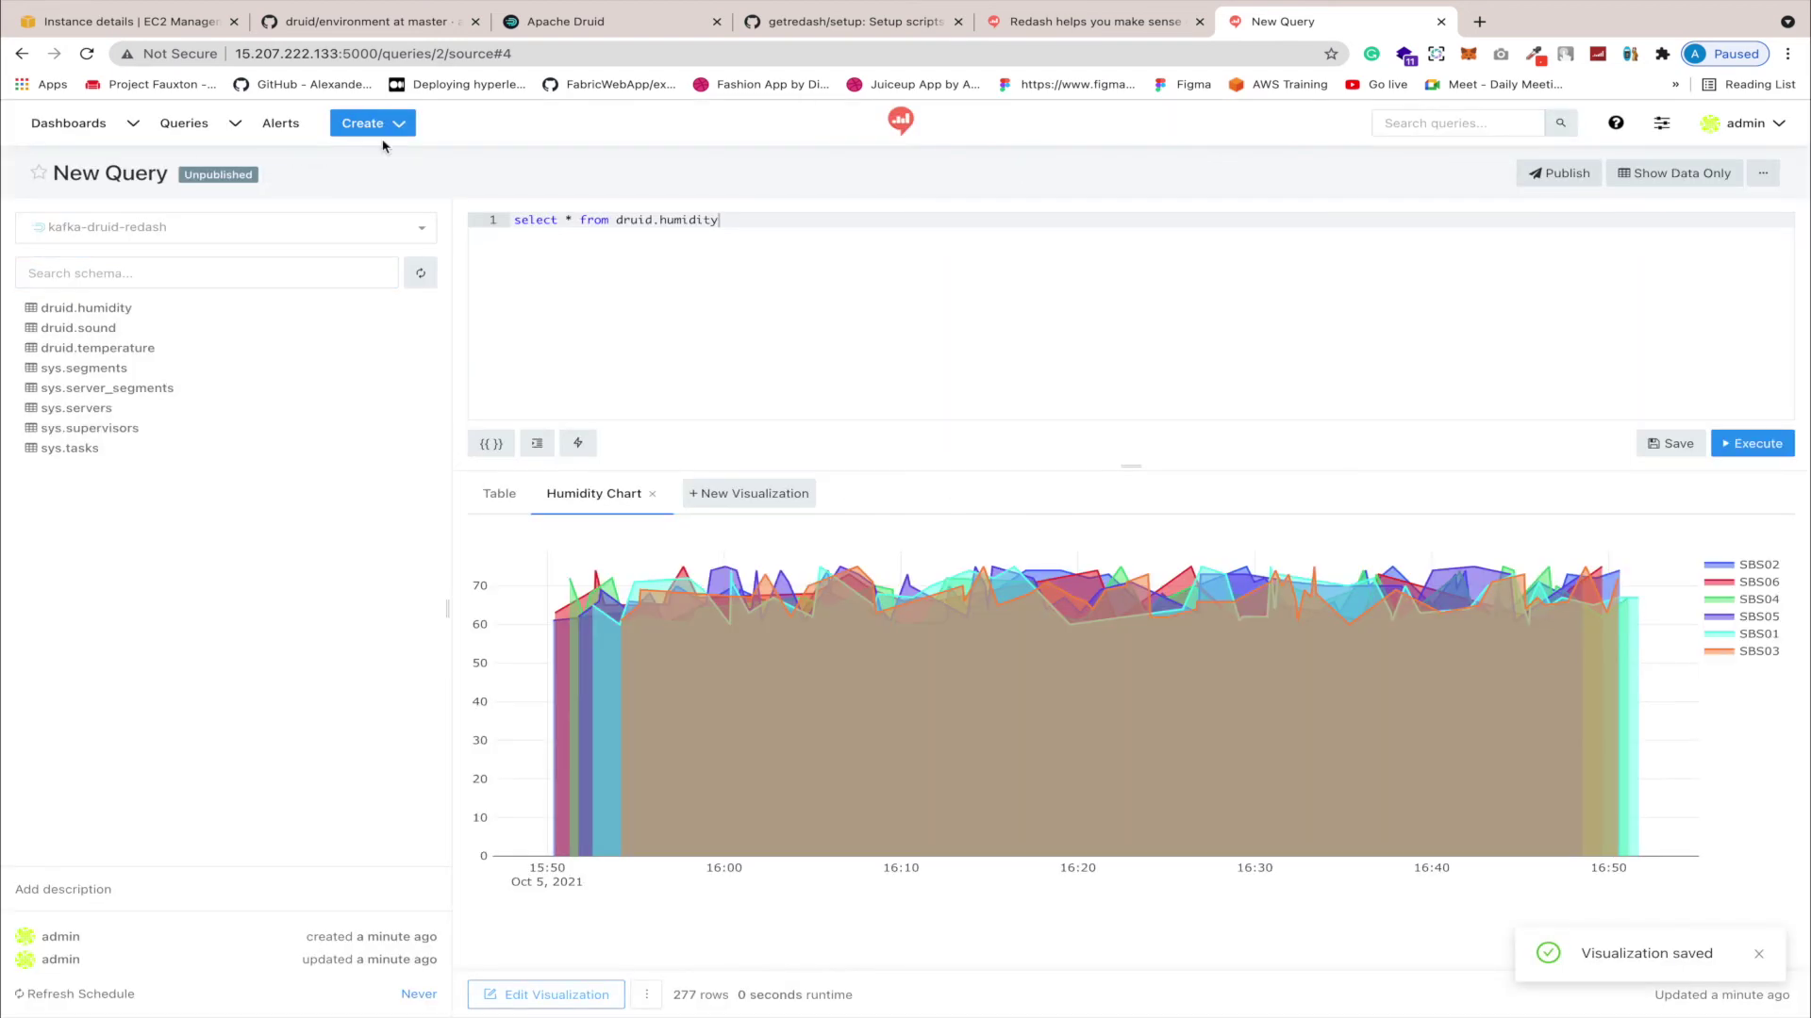
Step: Replace 'New' with 'Humidity' in the query title, fixing typos, to make it Humidity Query
{"action": "left_click", "coordinate": [115, 175]}
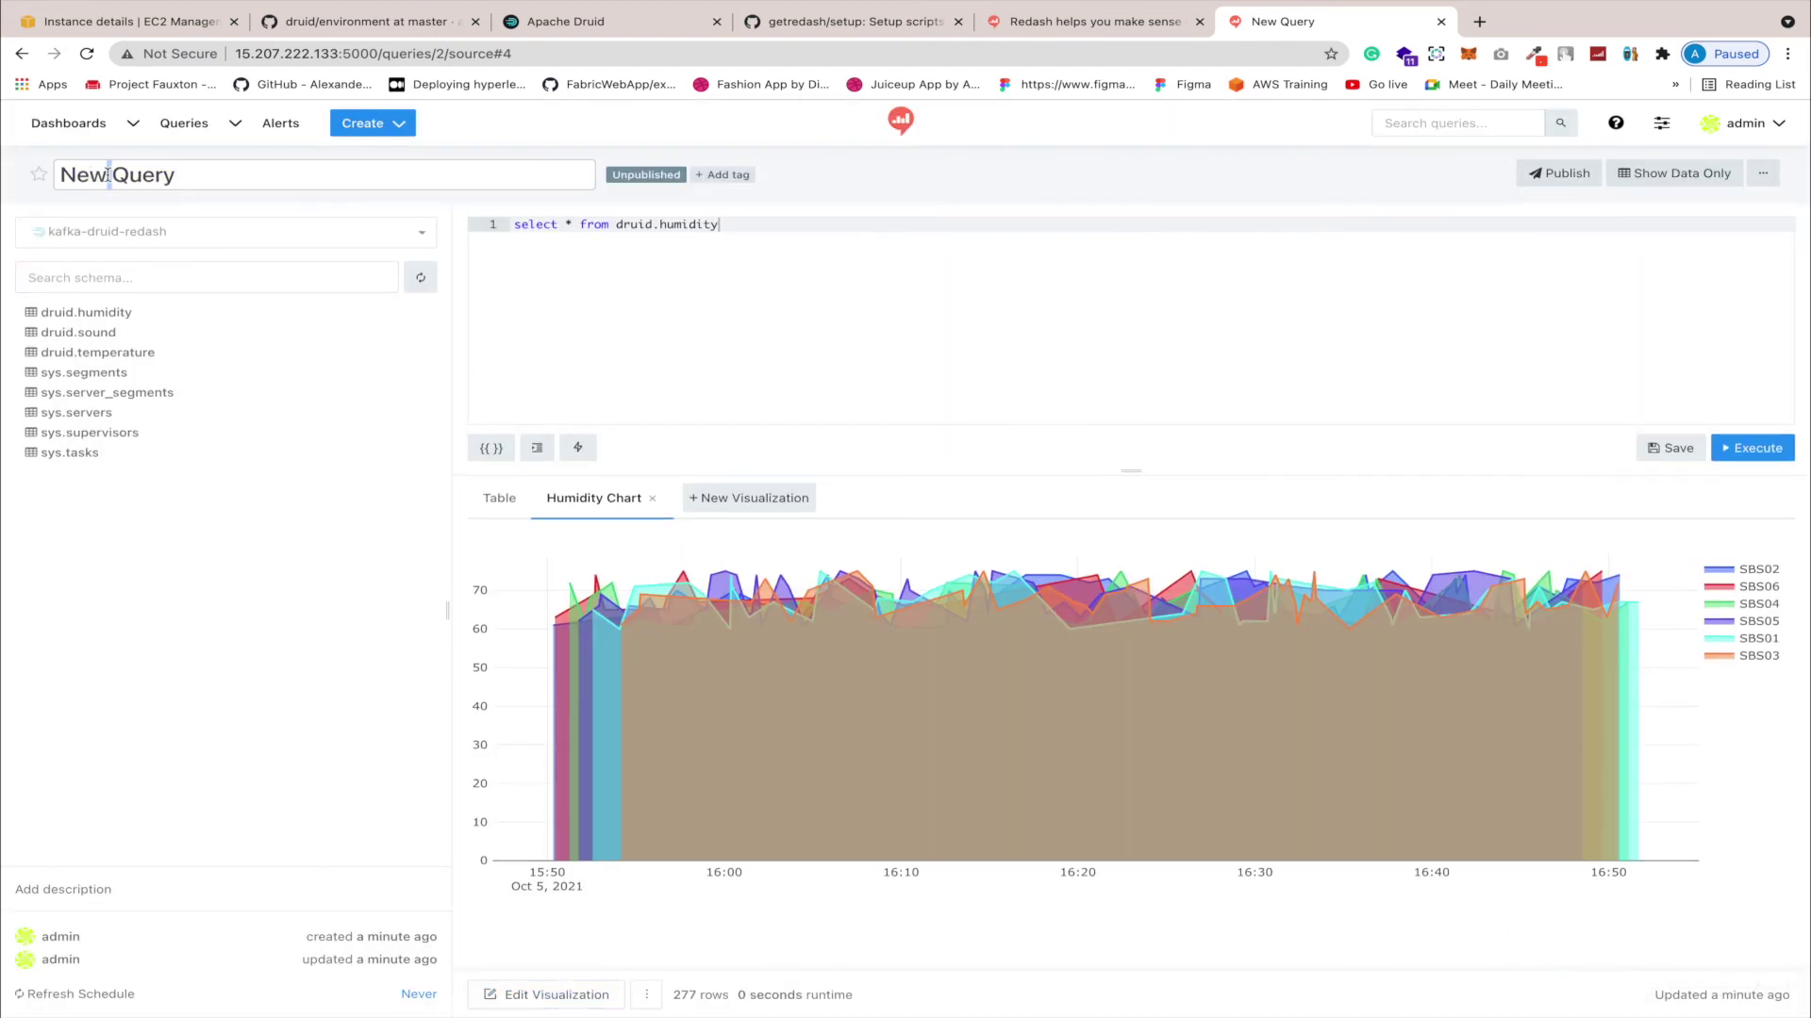
{"action": "double_click", "coordinate": [92, 178]}
{"action": "type", "text": "Humididty"}
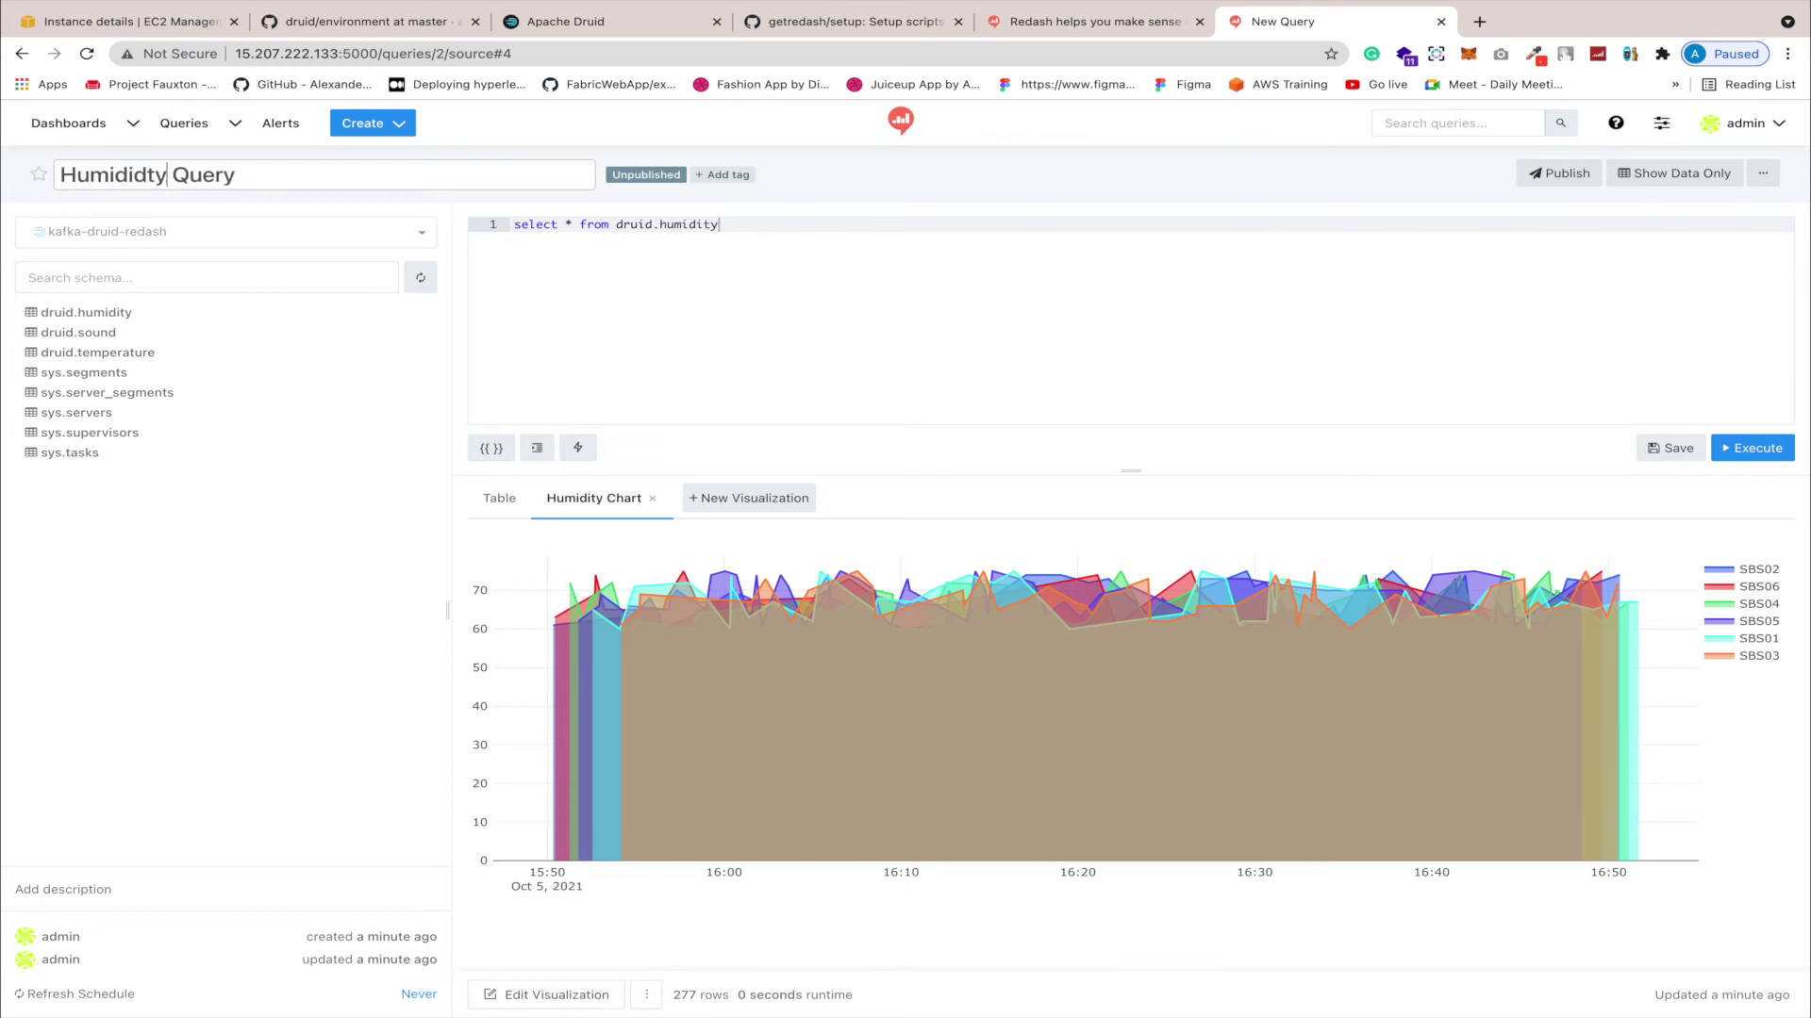
{"action": "left_click", "coordinate": [123, 174]}
{"action": "key", "text": "BackSpace"}
{"action": "key", "text": "BackSpace"}
{"action": "type", "text": "i"}
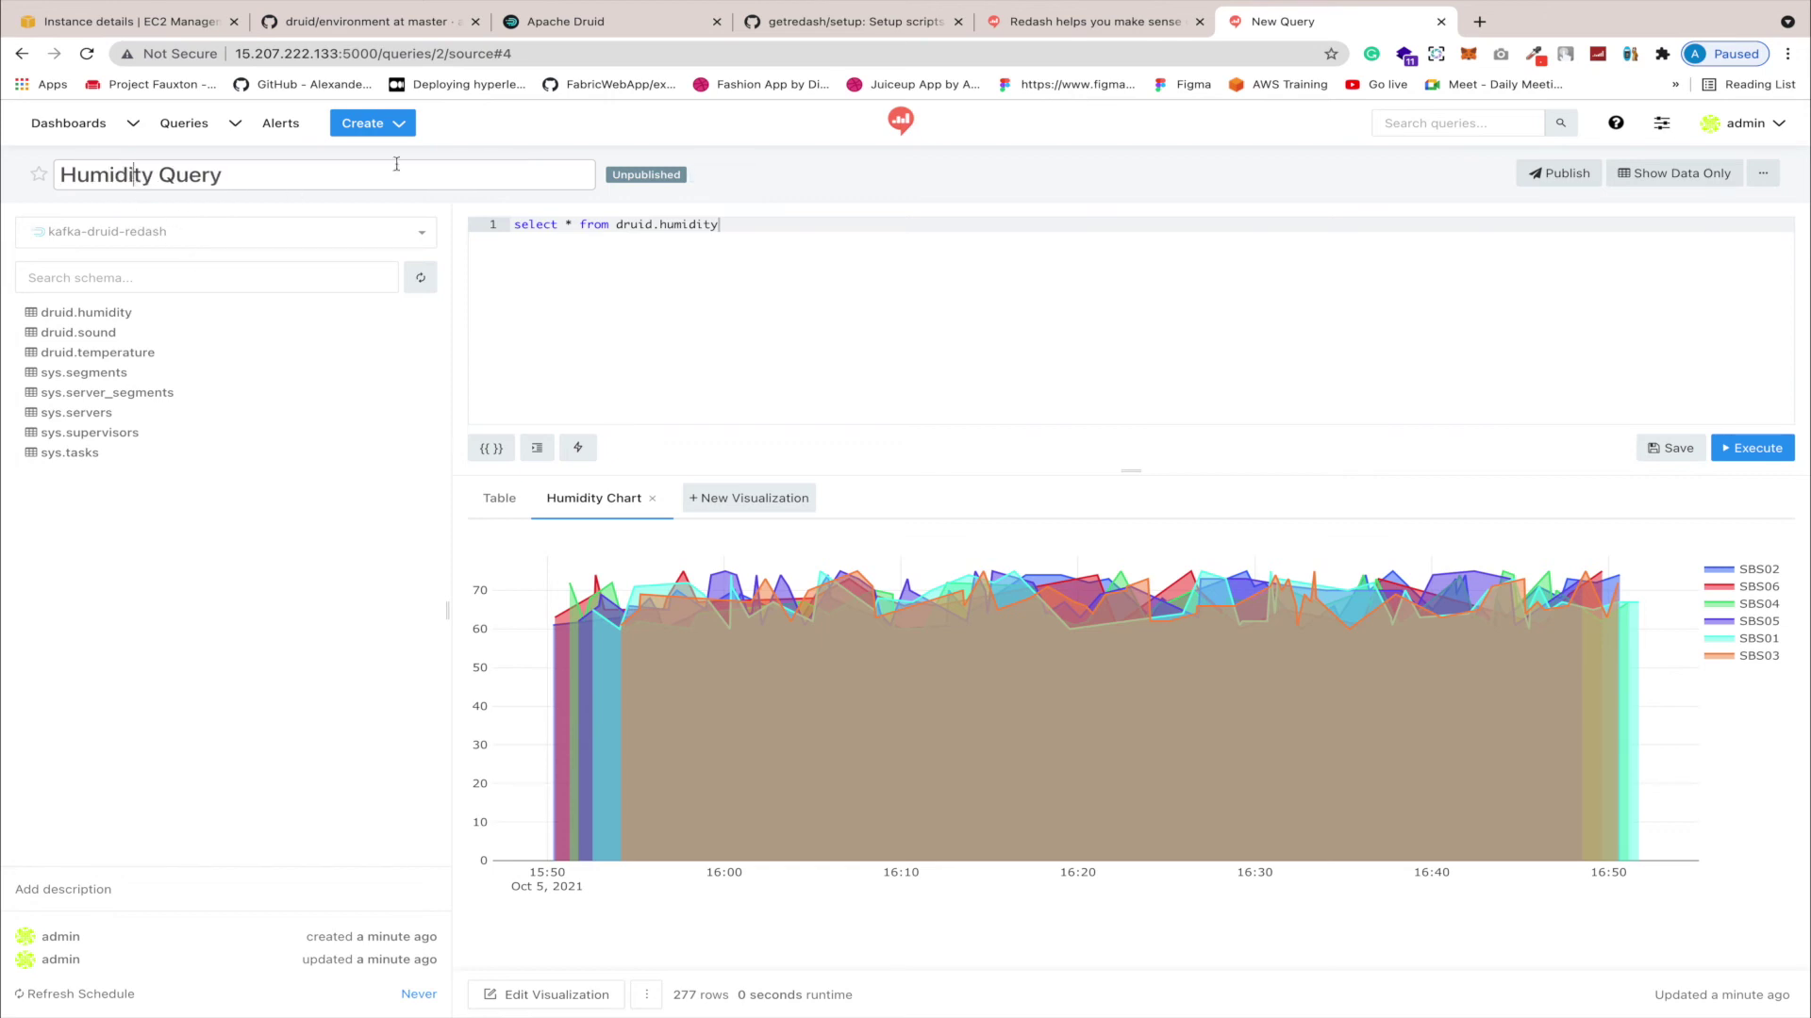
{"action": "key", "text": "Return"}
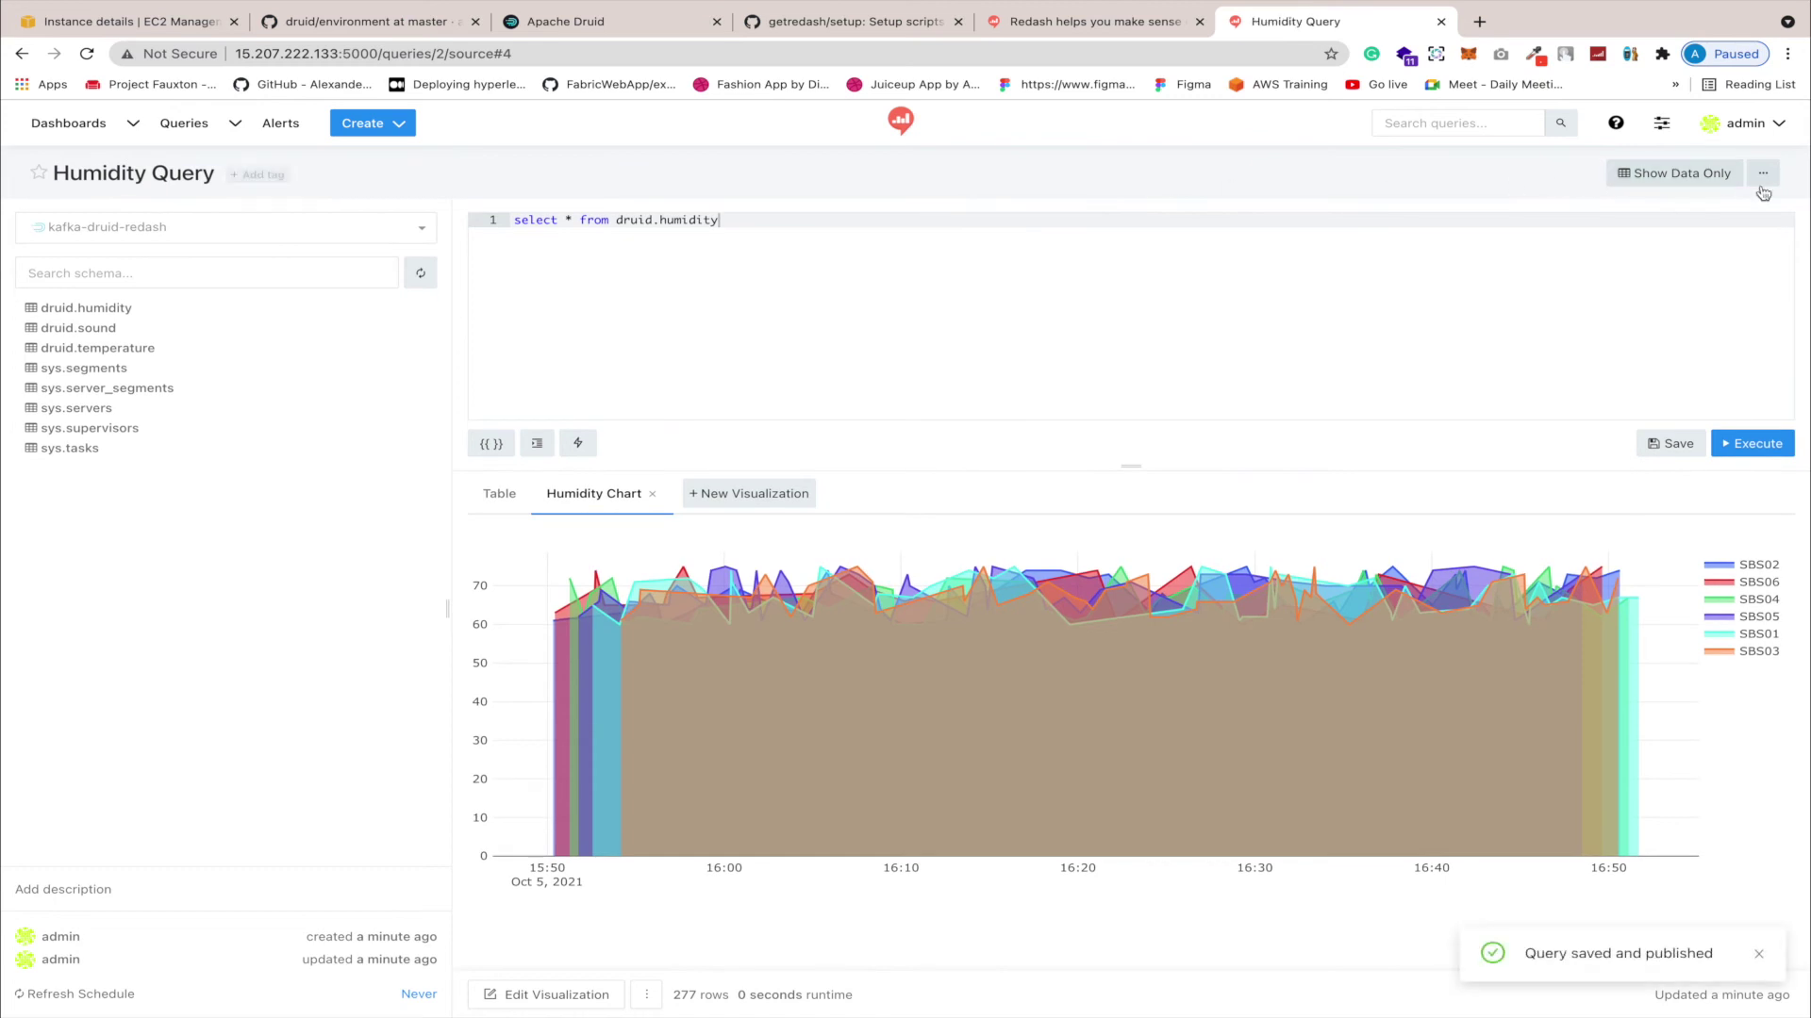
Step: Start a new dashboard from the Create menu, then dismiss the dialog
{"action": "left_click", "coordinate": [396, 133]}
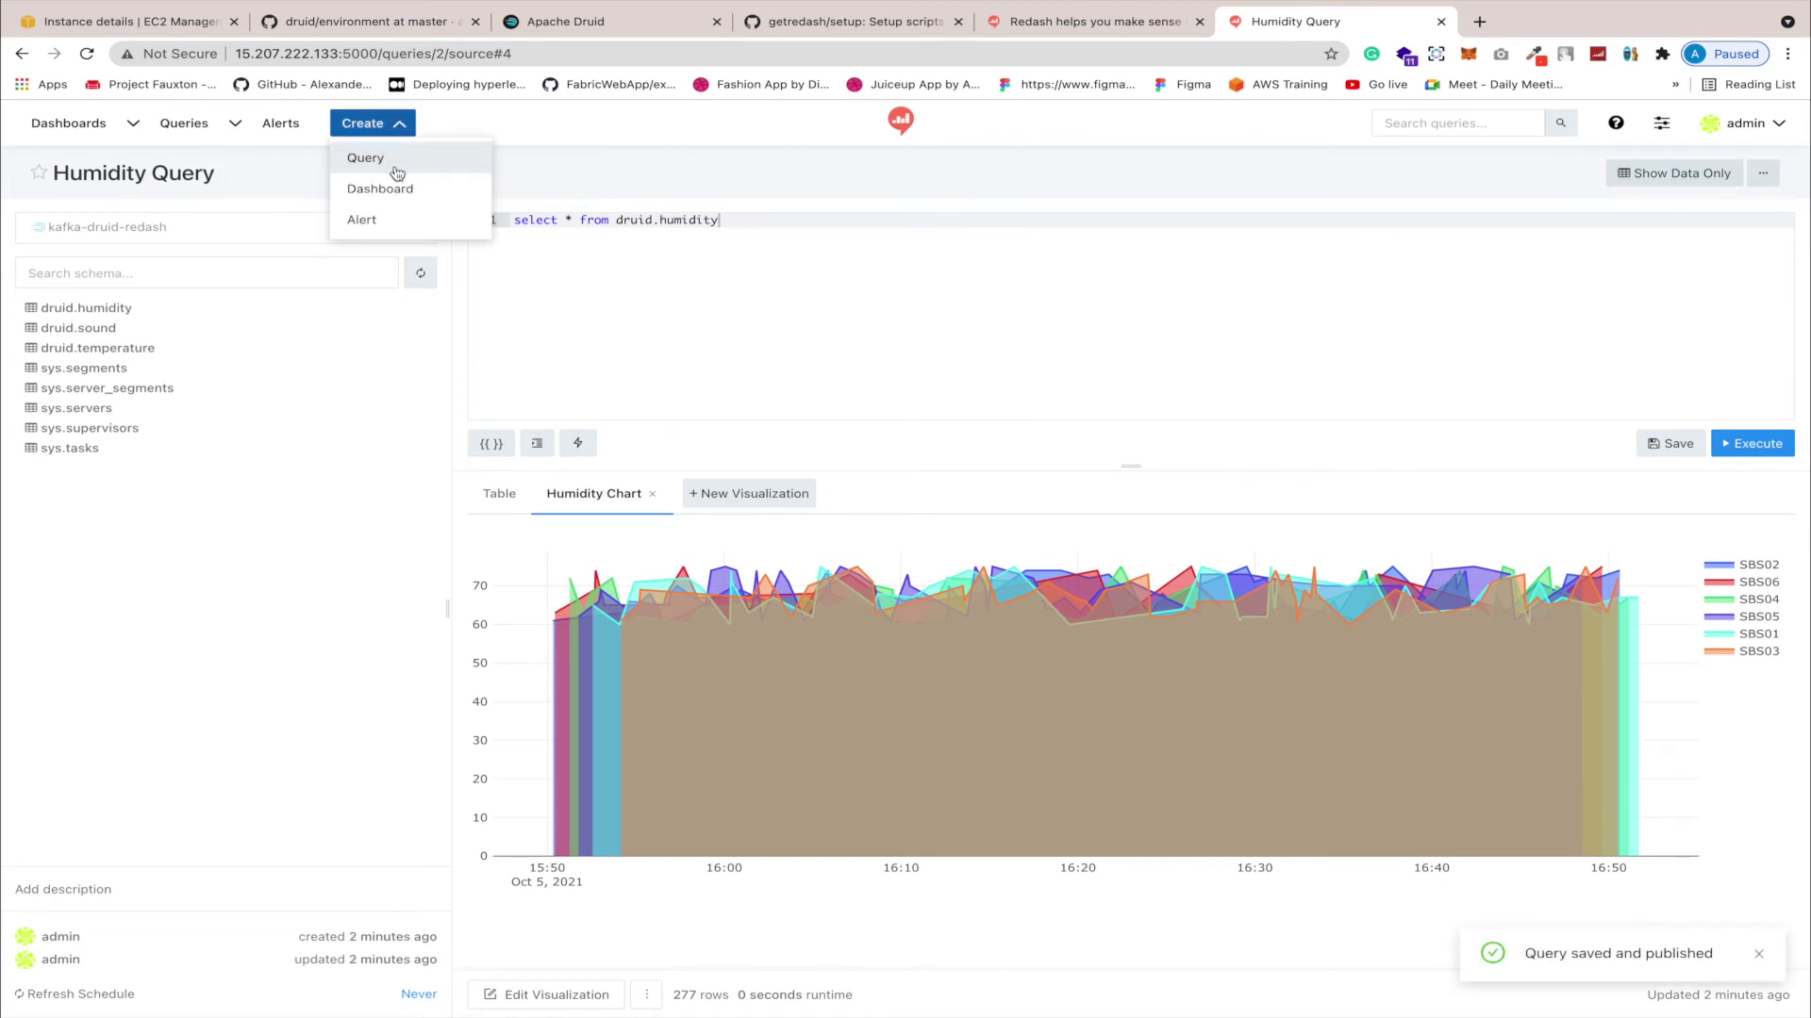
{"action": "left_click", "coordinate": [389, 187]}
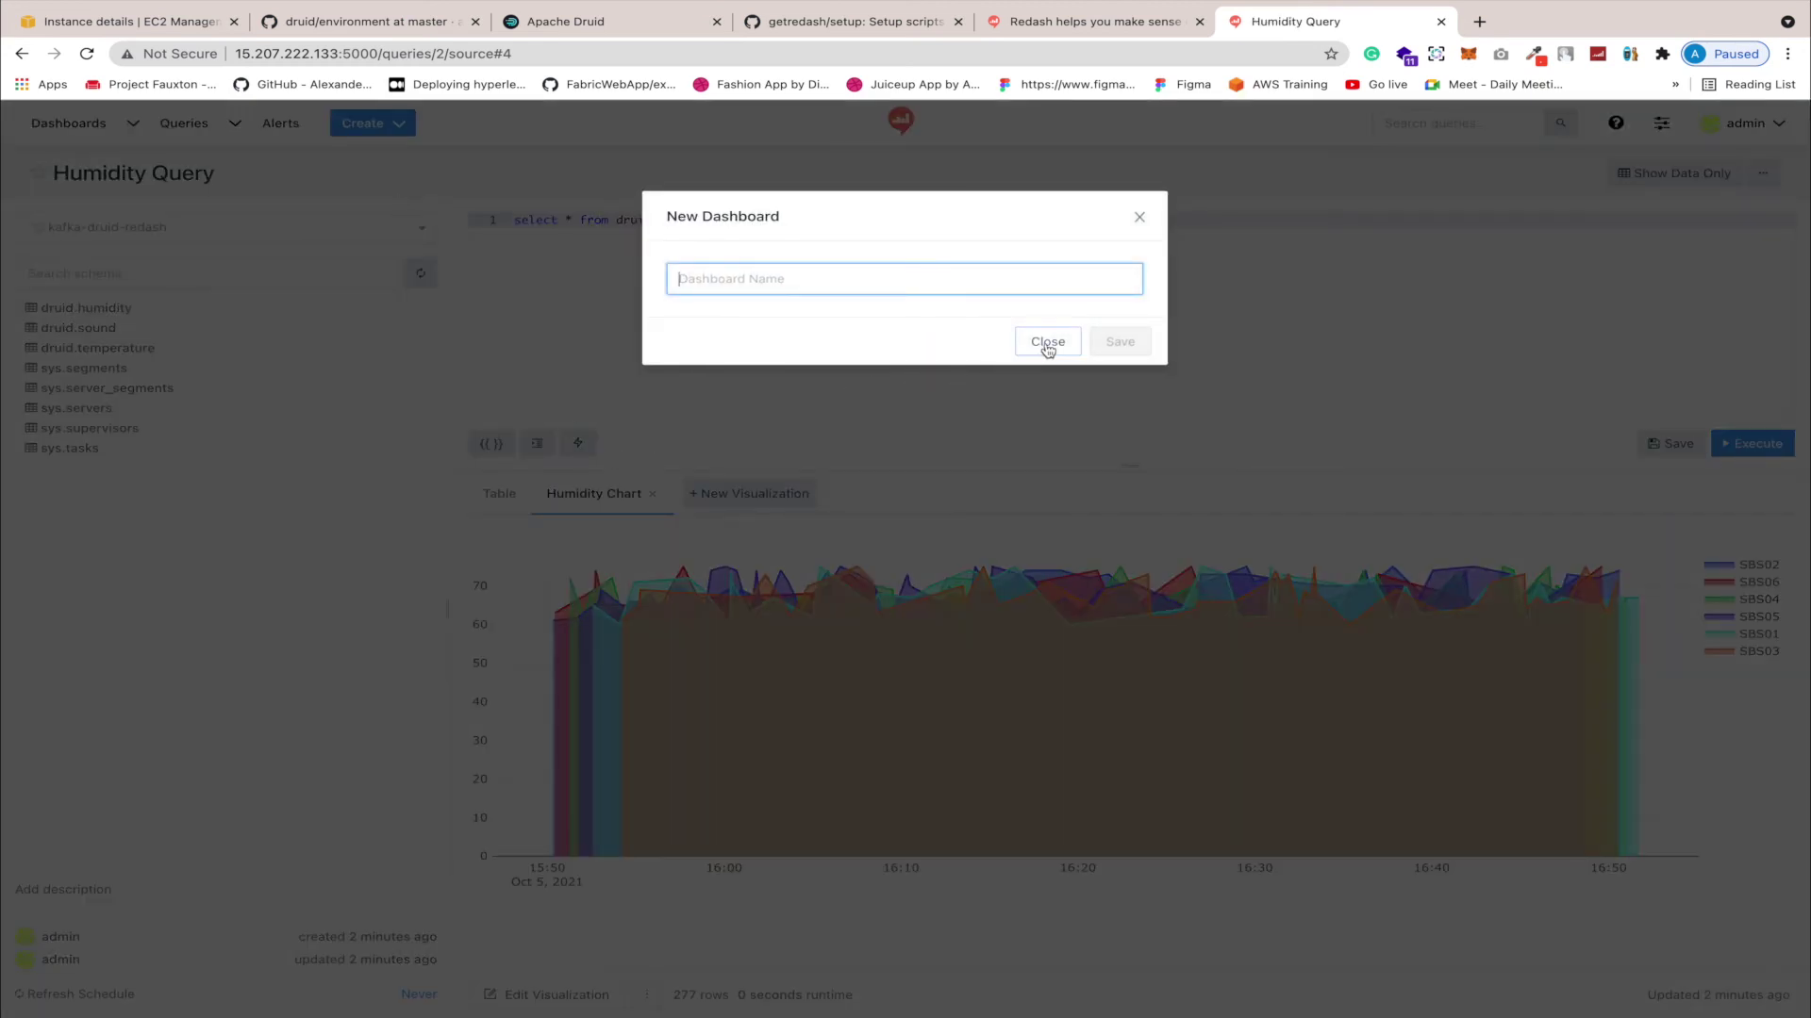
{"action": "left_click", "coordinate": [1046, 341]}
{"action": "left_click", "coordinate": [406, 132]}
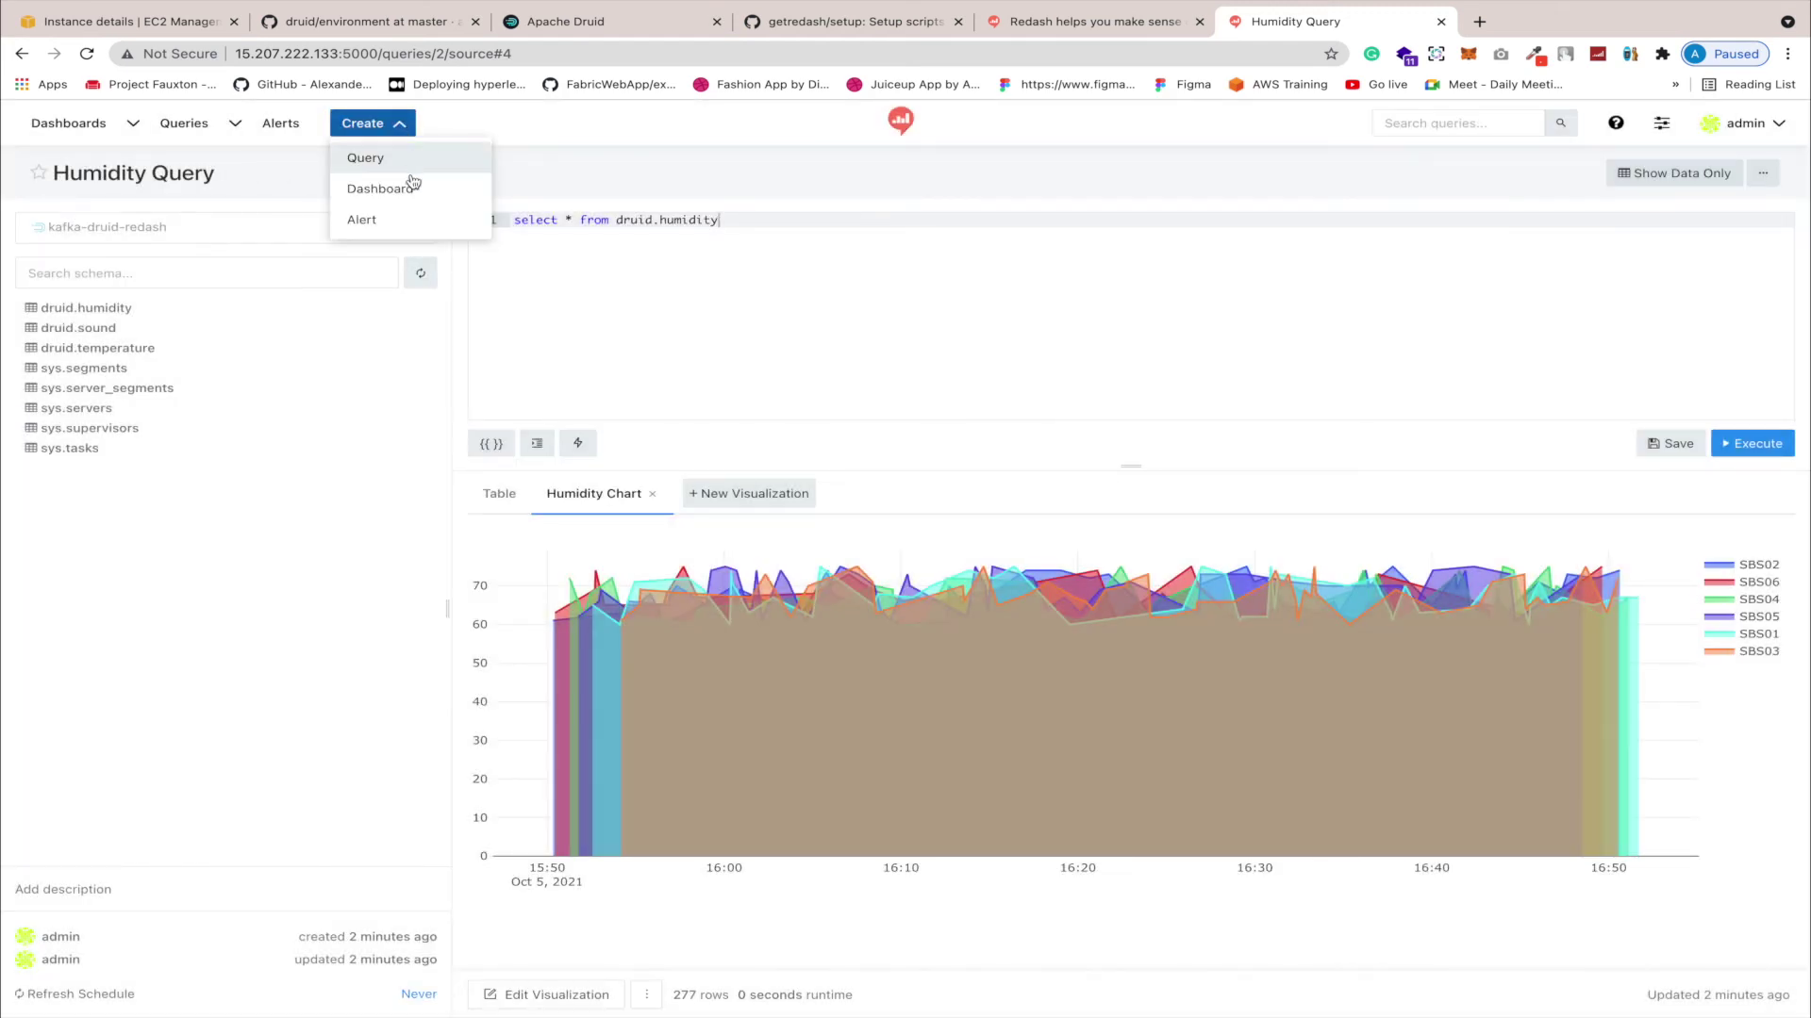
Step: Star Iot dashboard in the Dashboards list, confirm it appears in favourites, and open it
{"action": "left_click", "coordinate": [127, 126]}
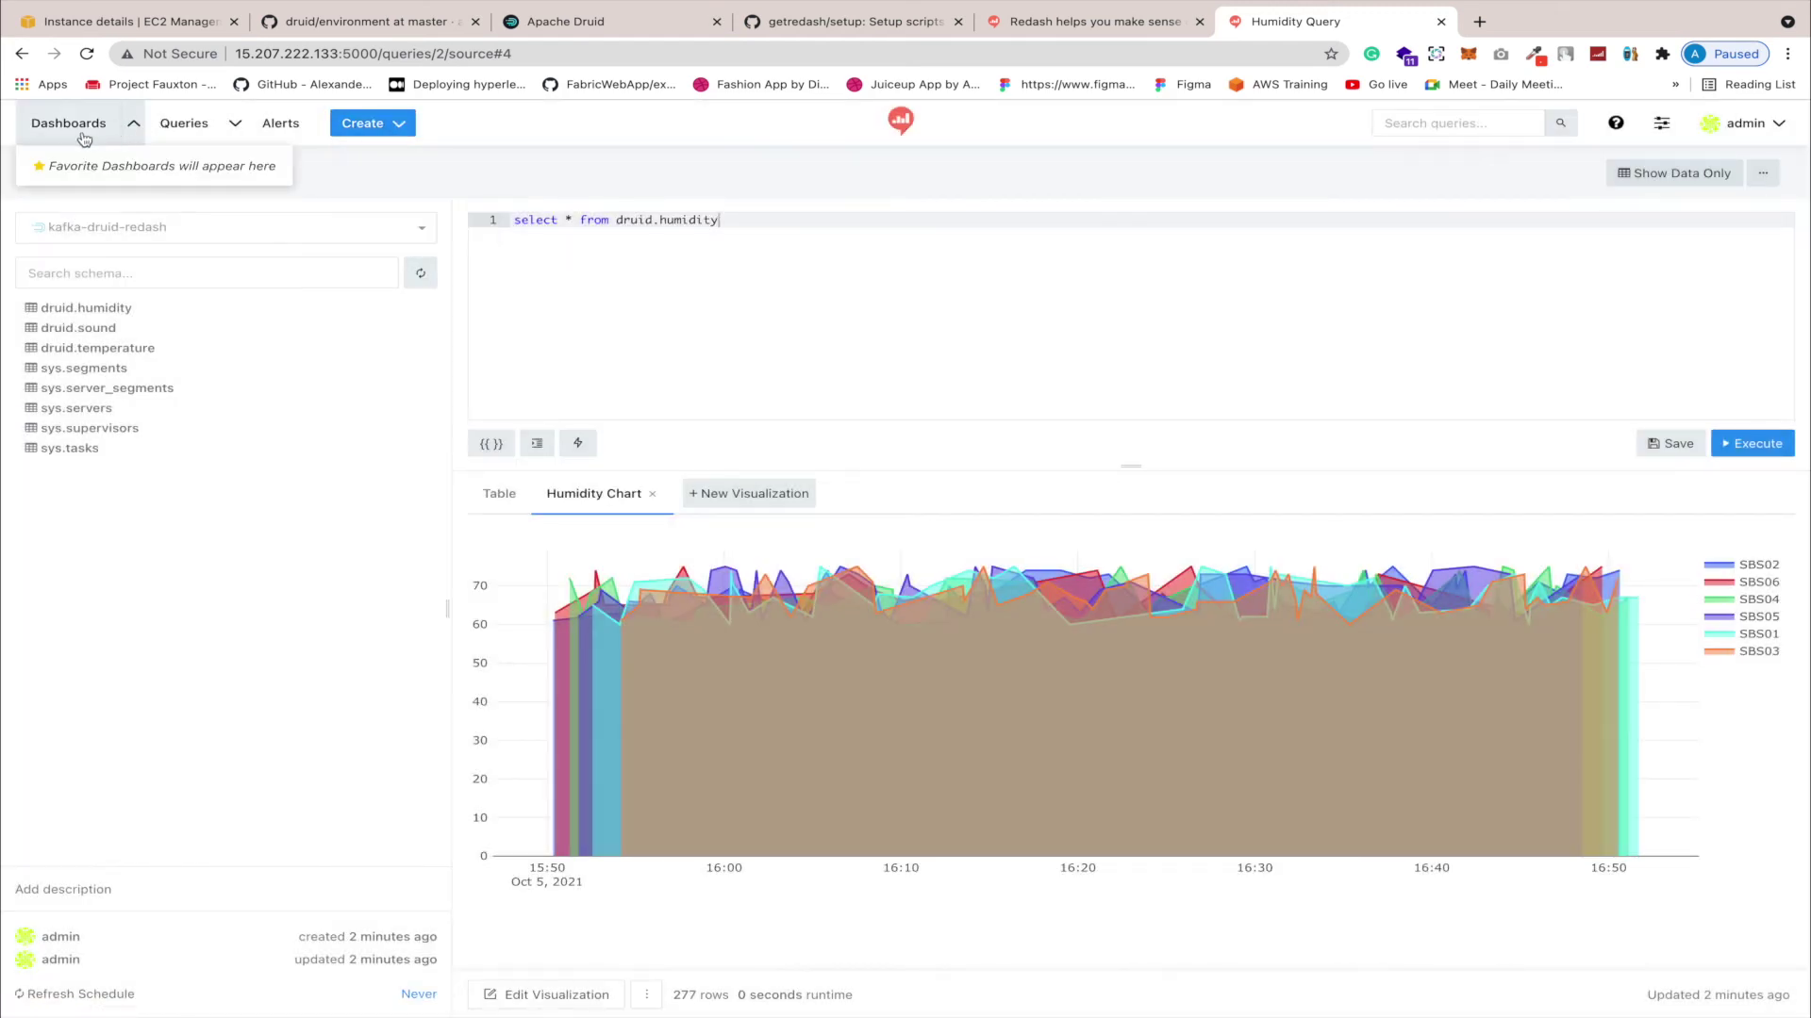
{"action": "left_click", "coordinate": [76, 129]}
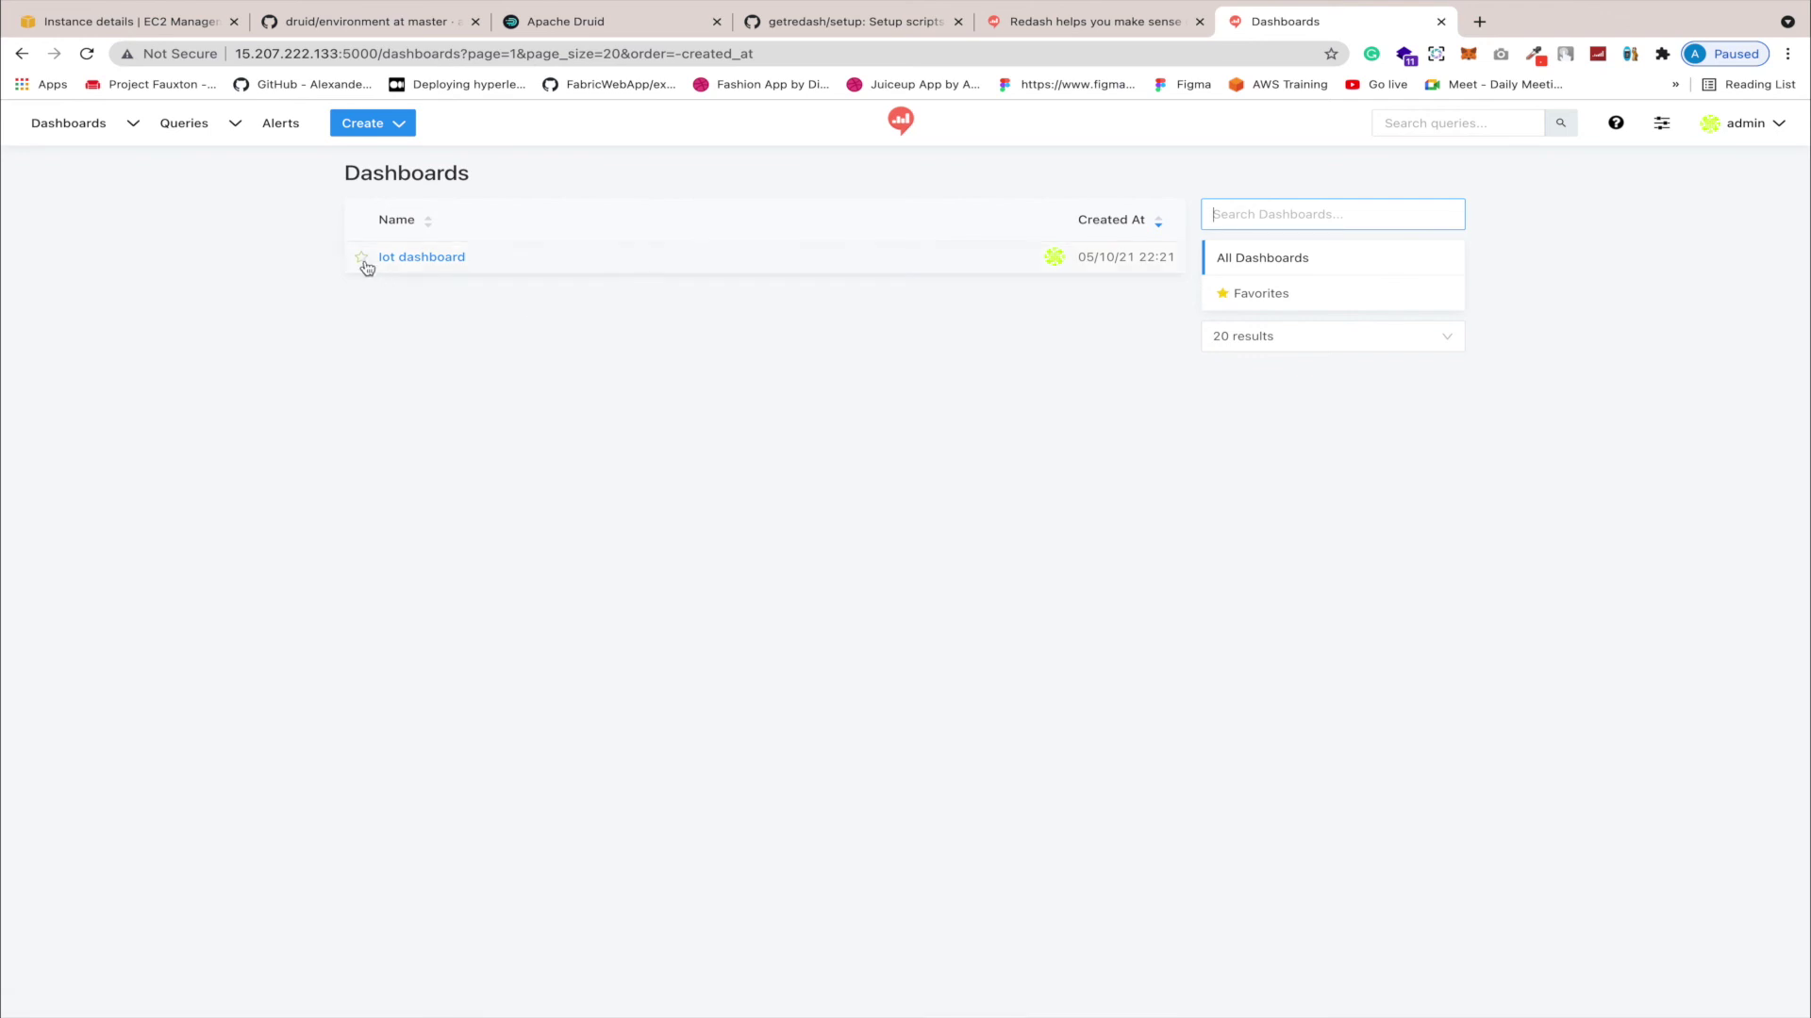
{"action": "left_click", "coordinate": [361, 258]}
{"action": "left_click", "coordinate": [133, 125]}
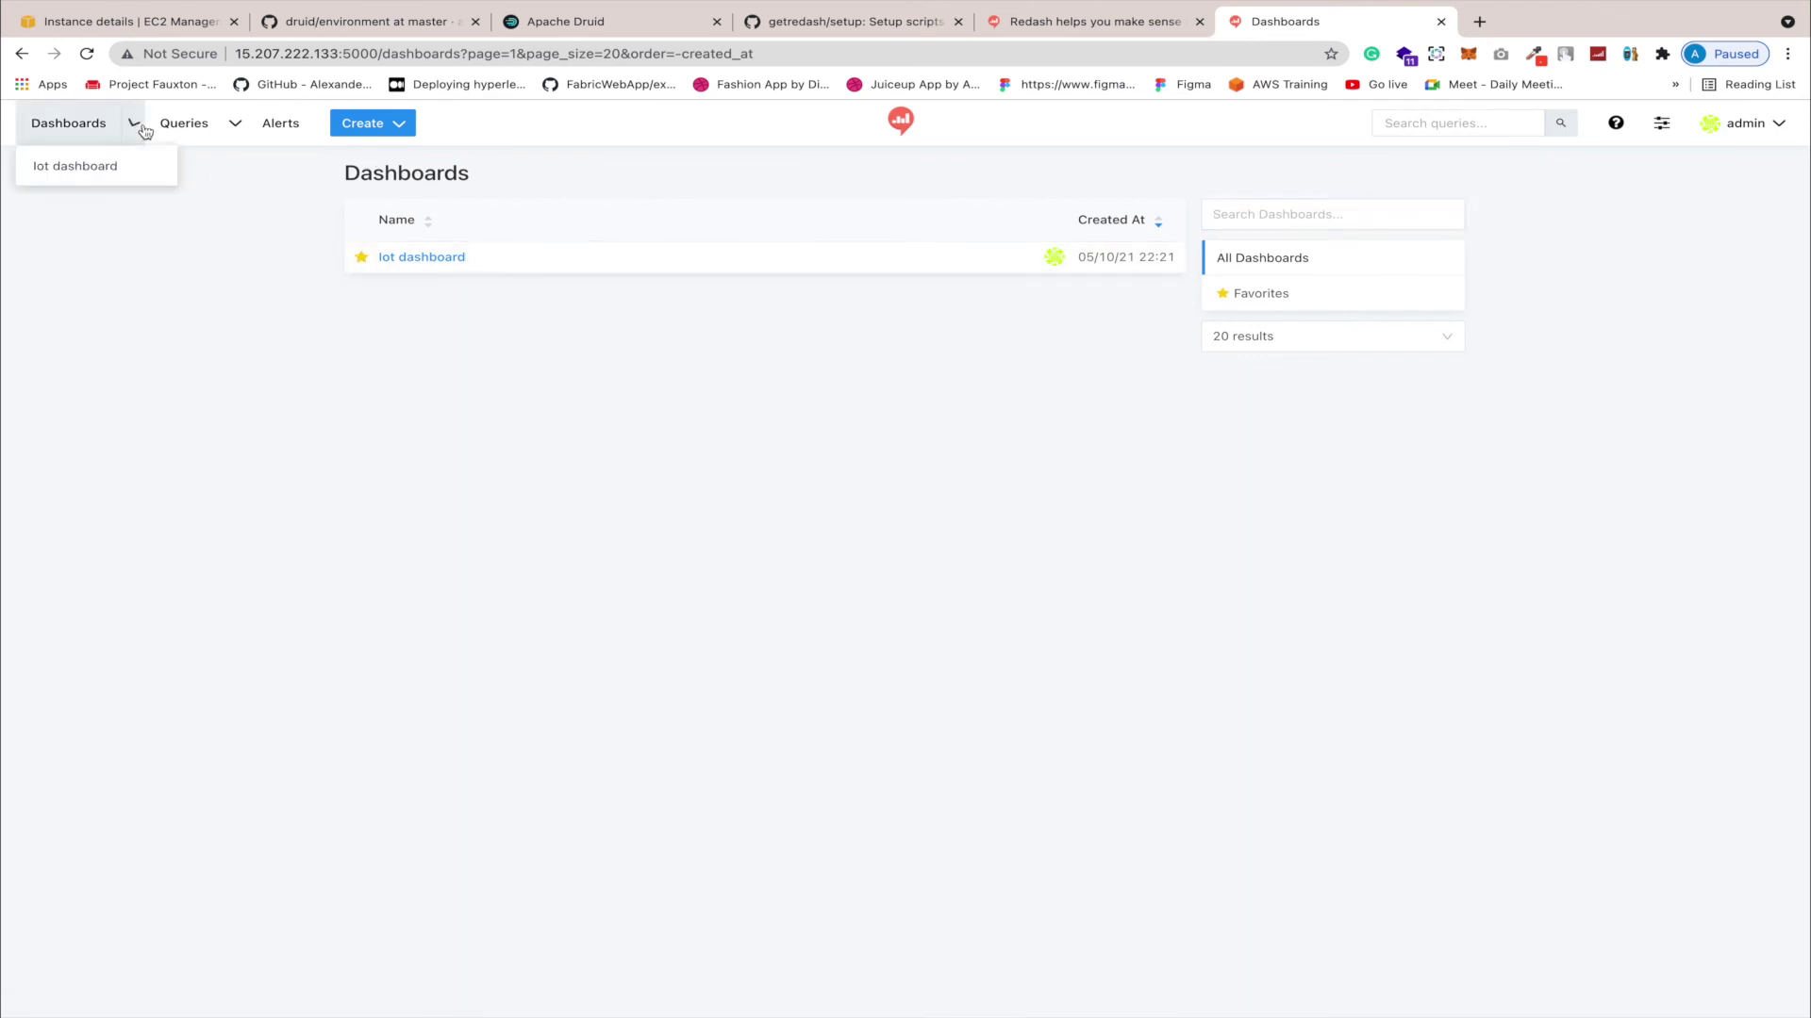
{"action": "left_click", "coordinate": [784, 248]}
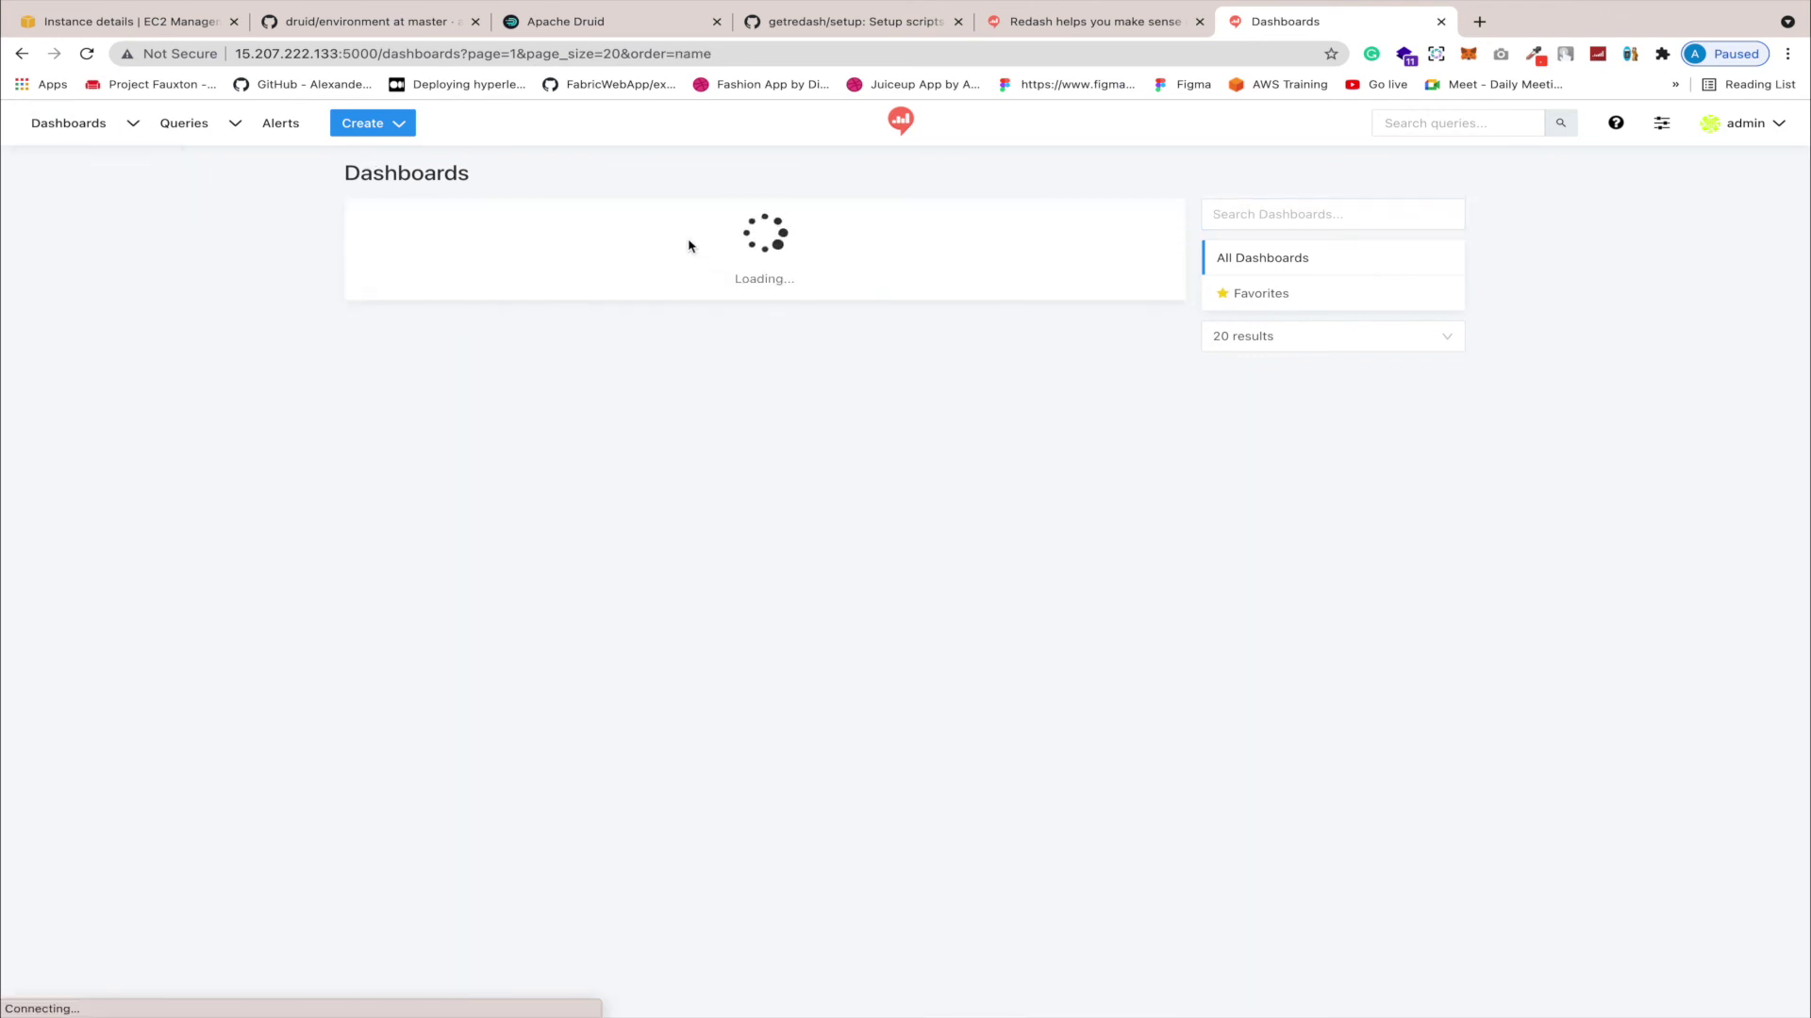
{"action": "left_click", "coordinate": [429, 258]}
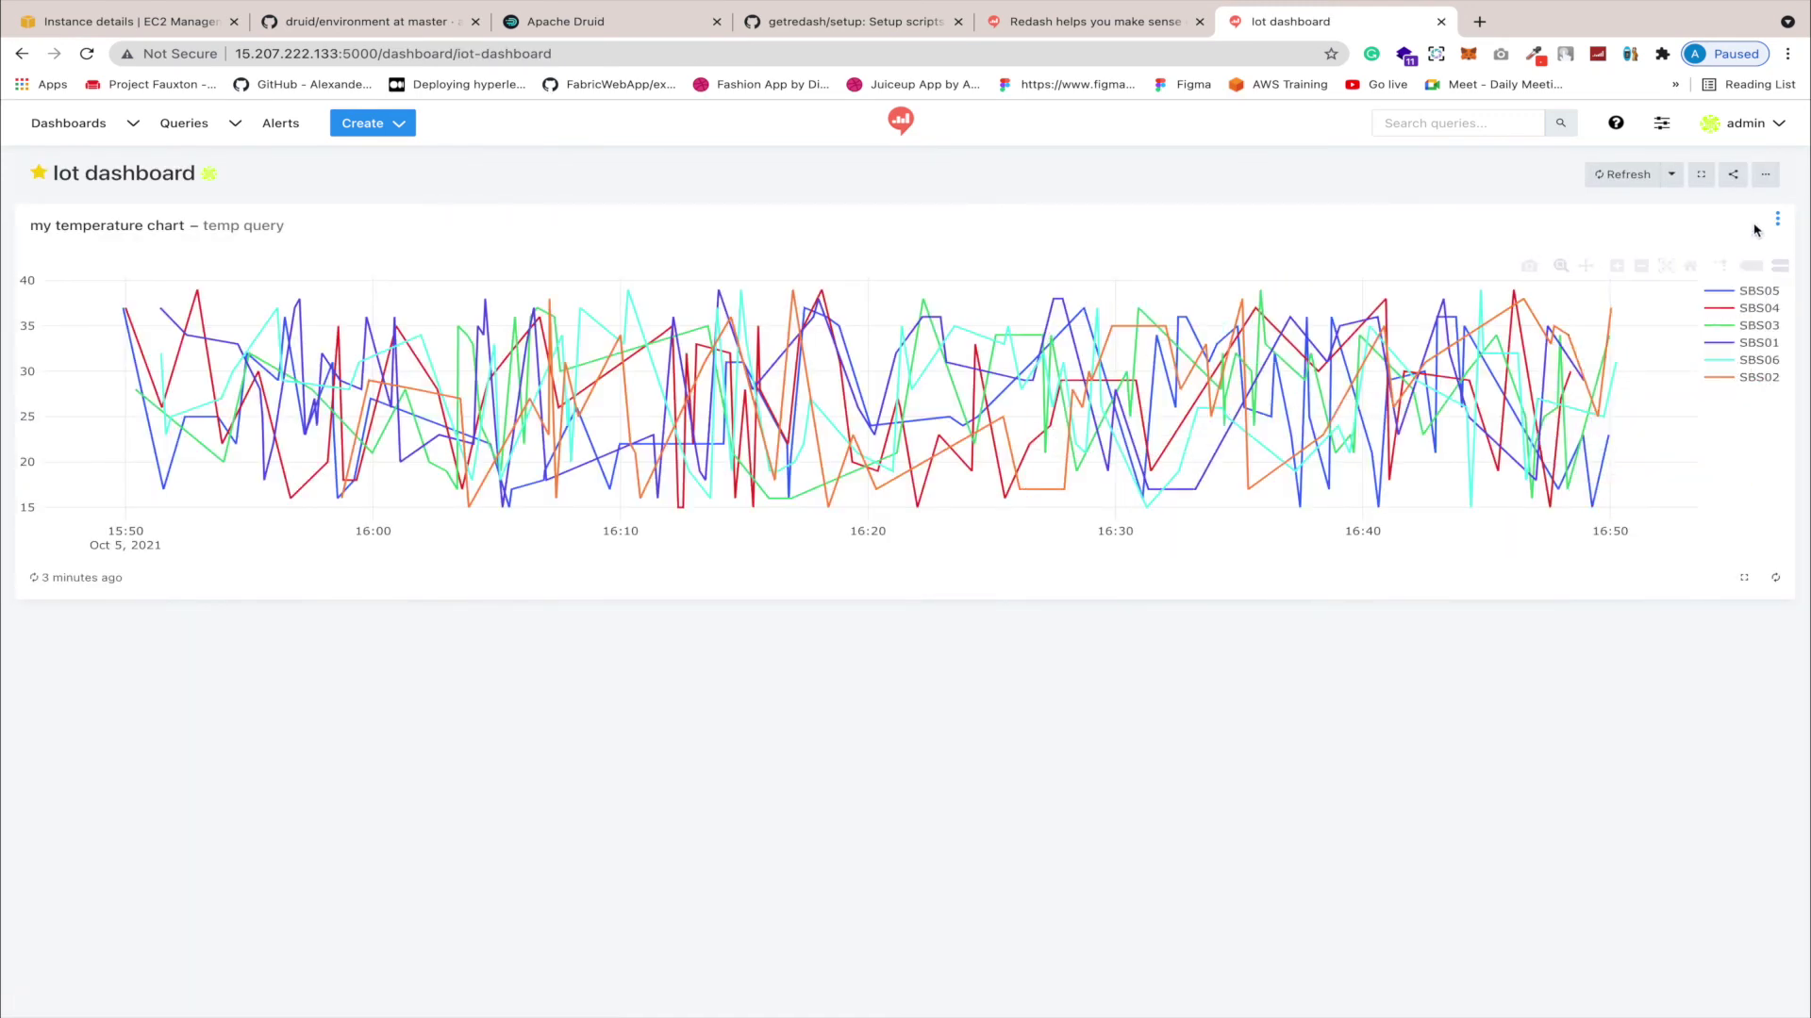
Step: Put the dashboard in edit mode and add Humidity Query's 'humidity chart' visualization as a widget
{"action": "left_click", "coordinate": [1769, 172]}
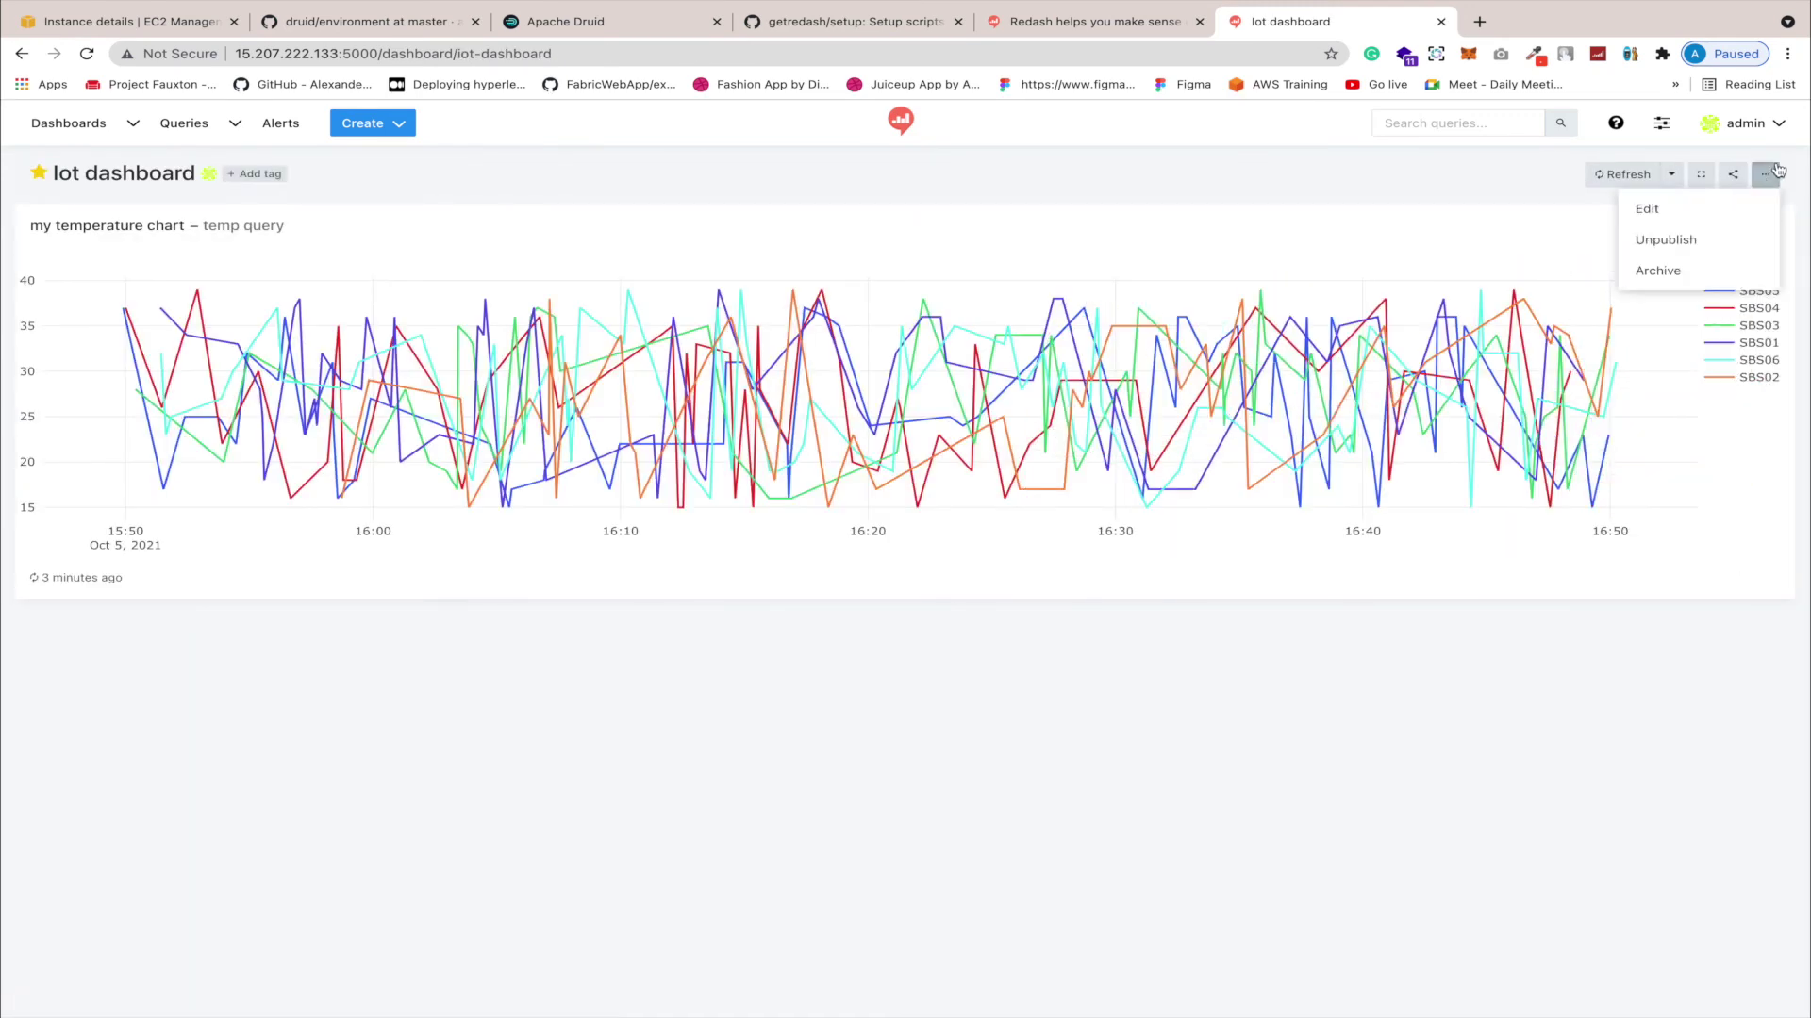
{"action": "left_click", "coordinate": [1695, 210]}
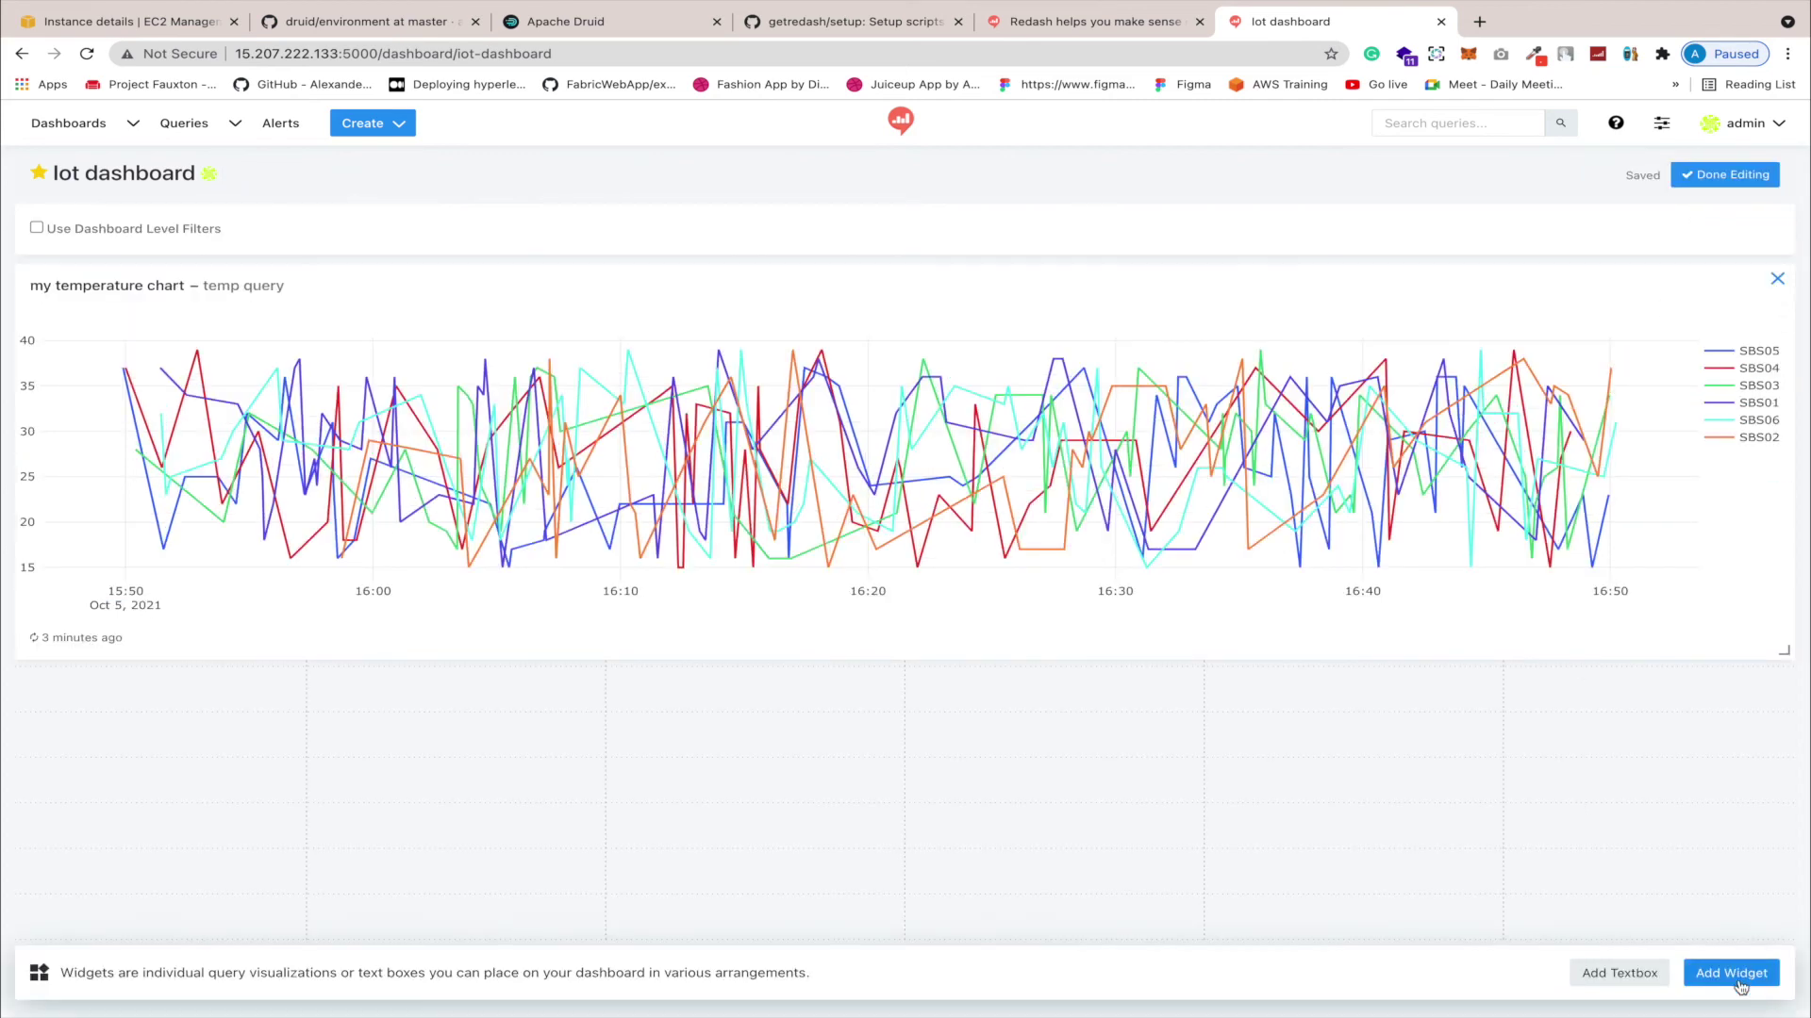
{"action": "left_click", "coordinate": [1738, 981]}
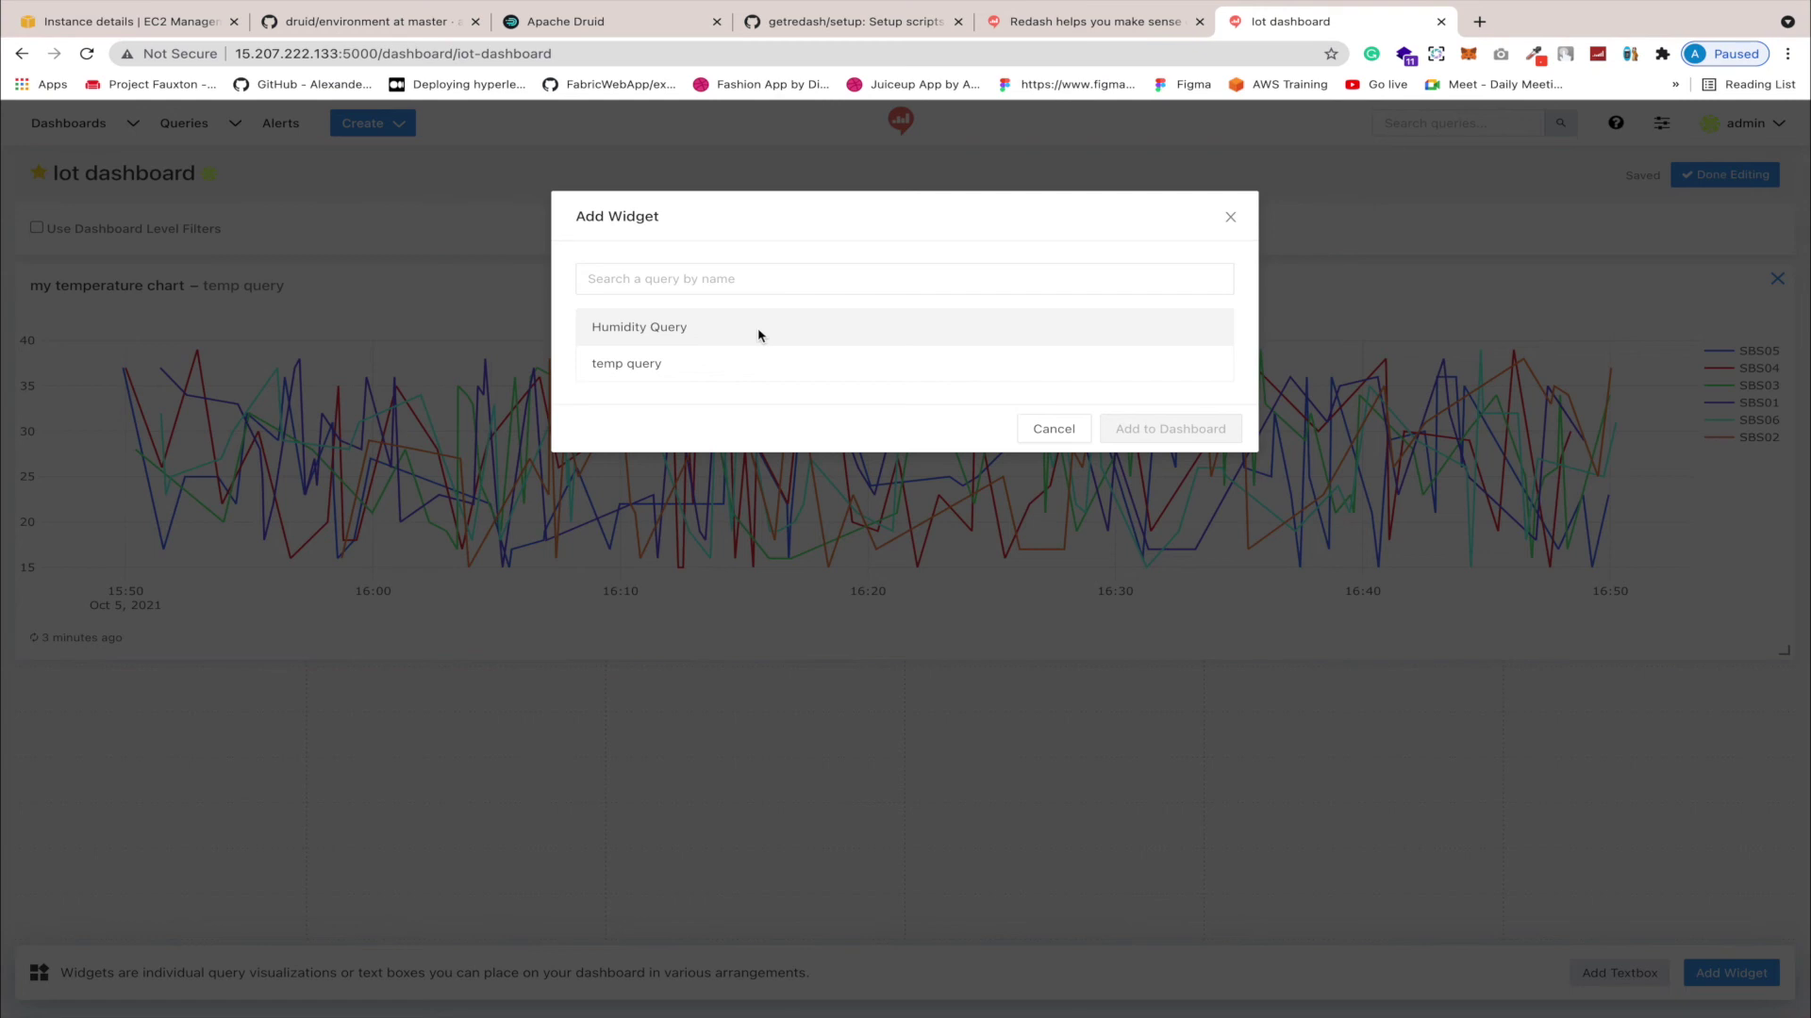
{"action": "left_click", "coordinate": [758, 330]}
{"action": "left_click", "coordinate": [740, 347]}
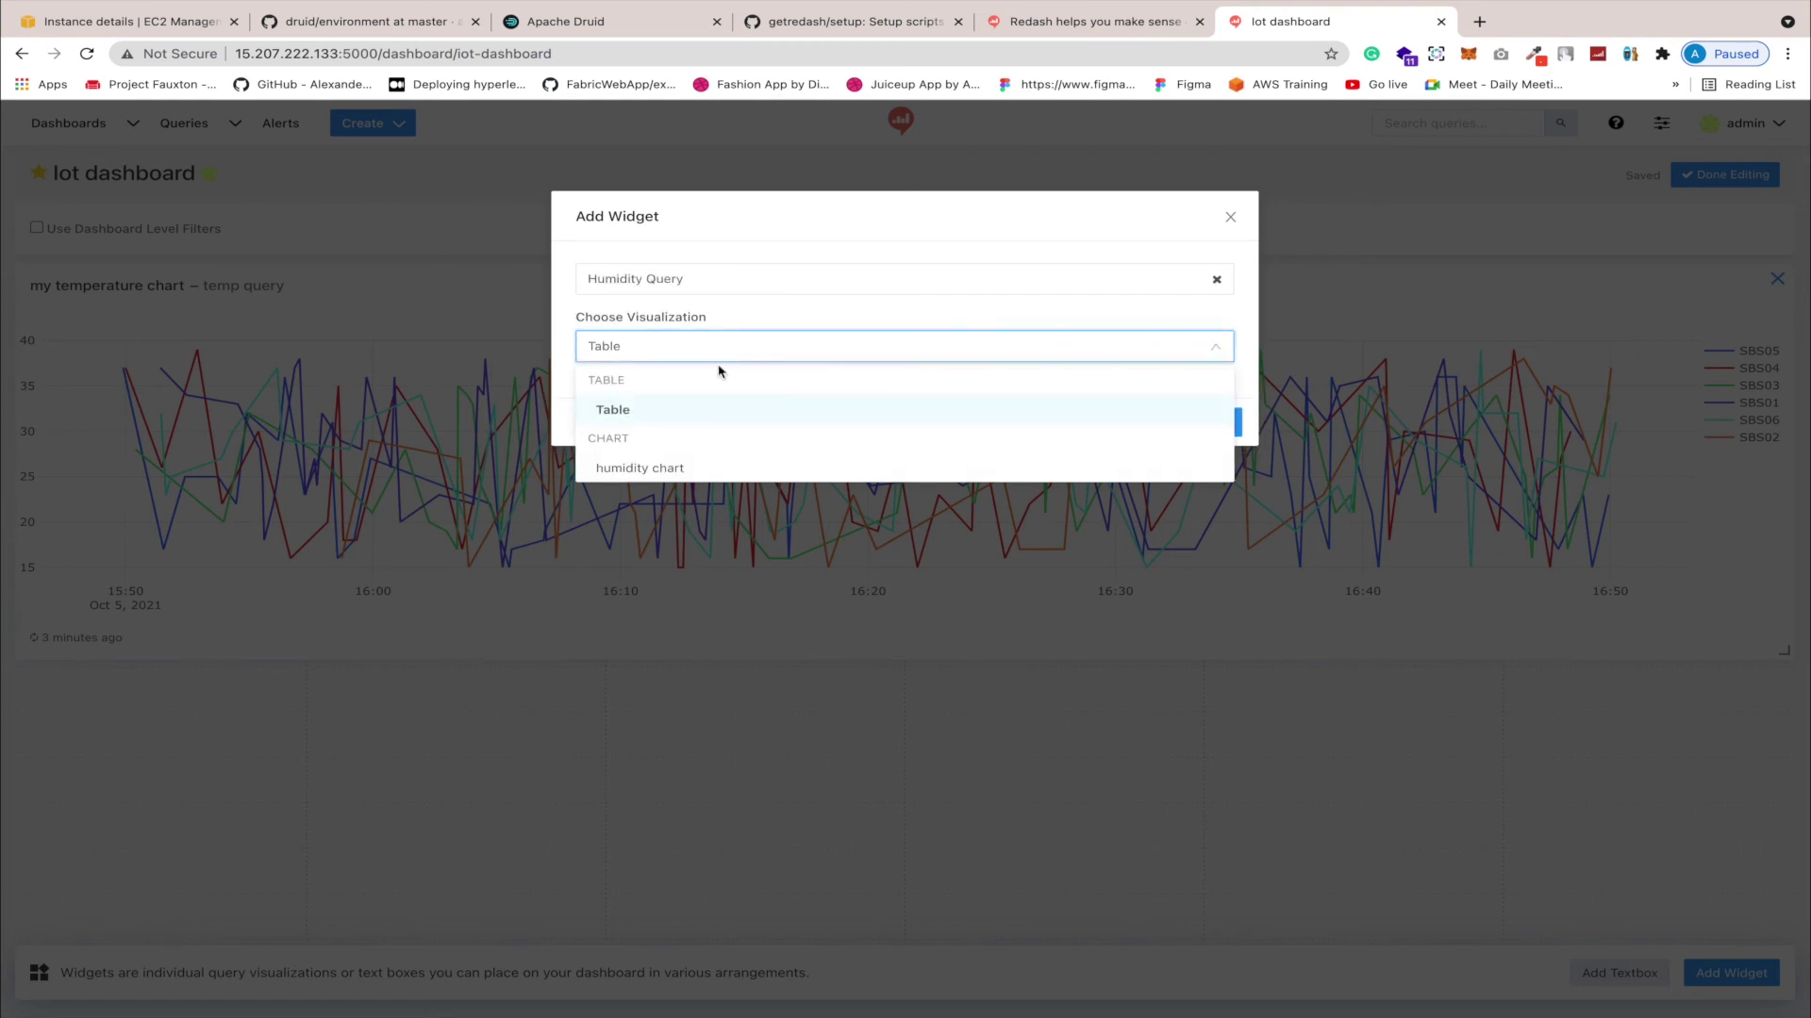
{"action": "left_click", "coordinate": [681, 469]}
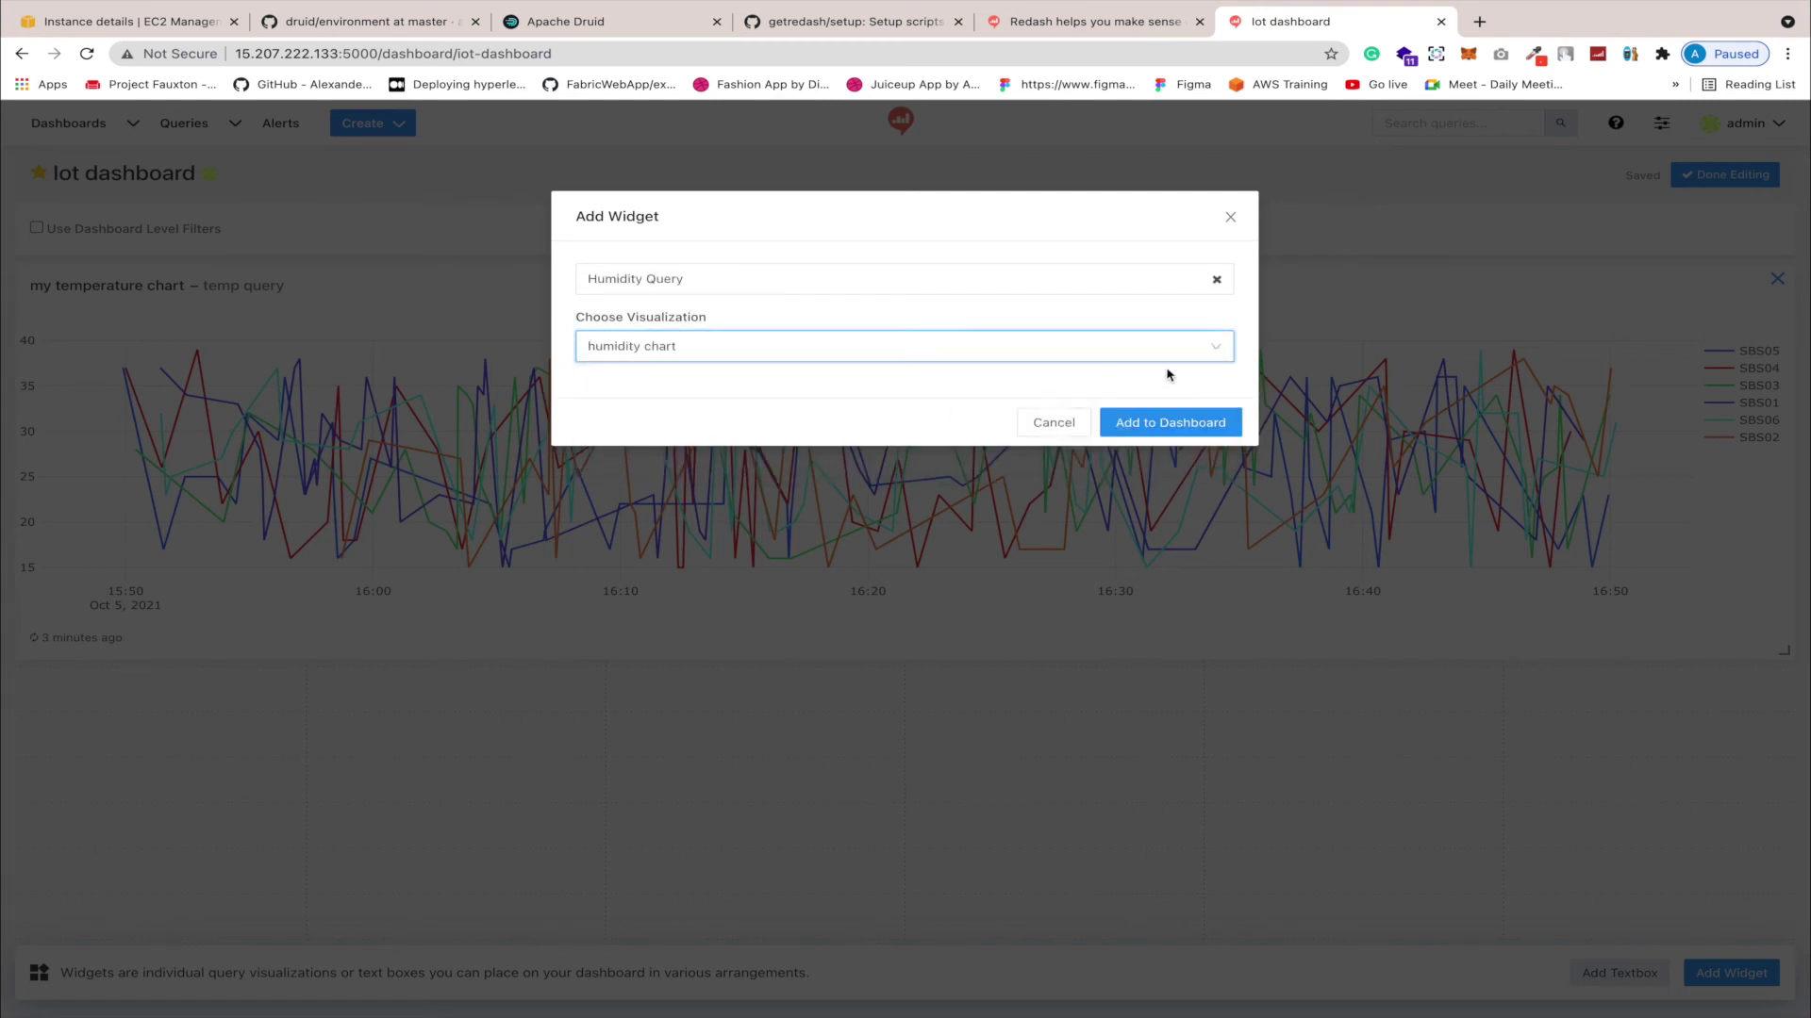
{"action": "left_click", "coordinate": [1169, 421]}
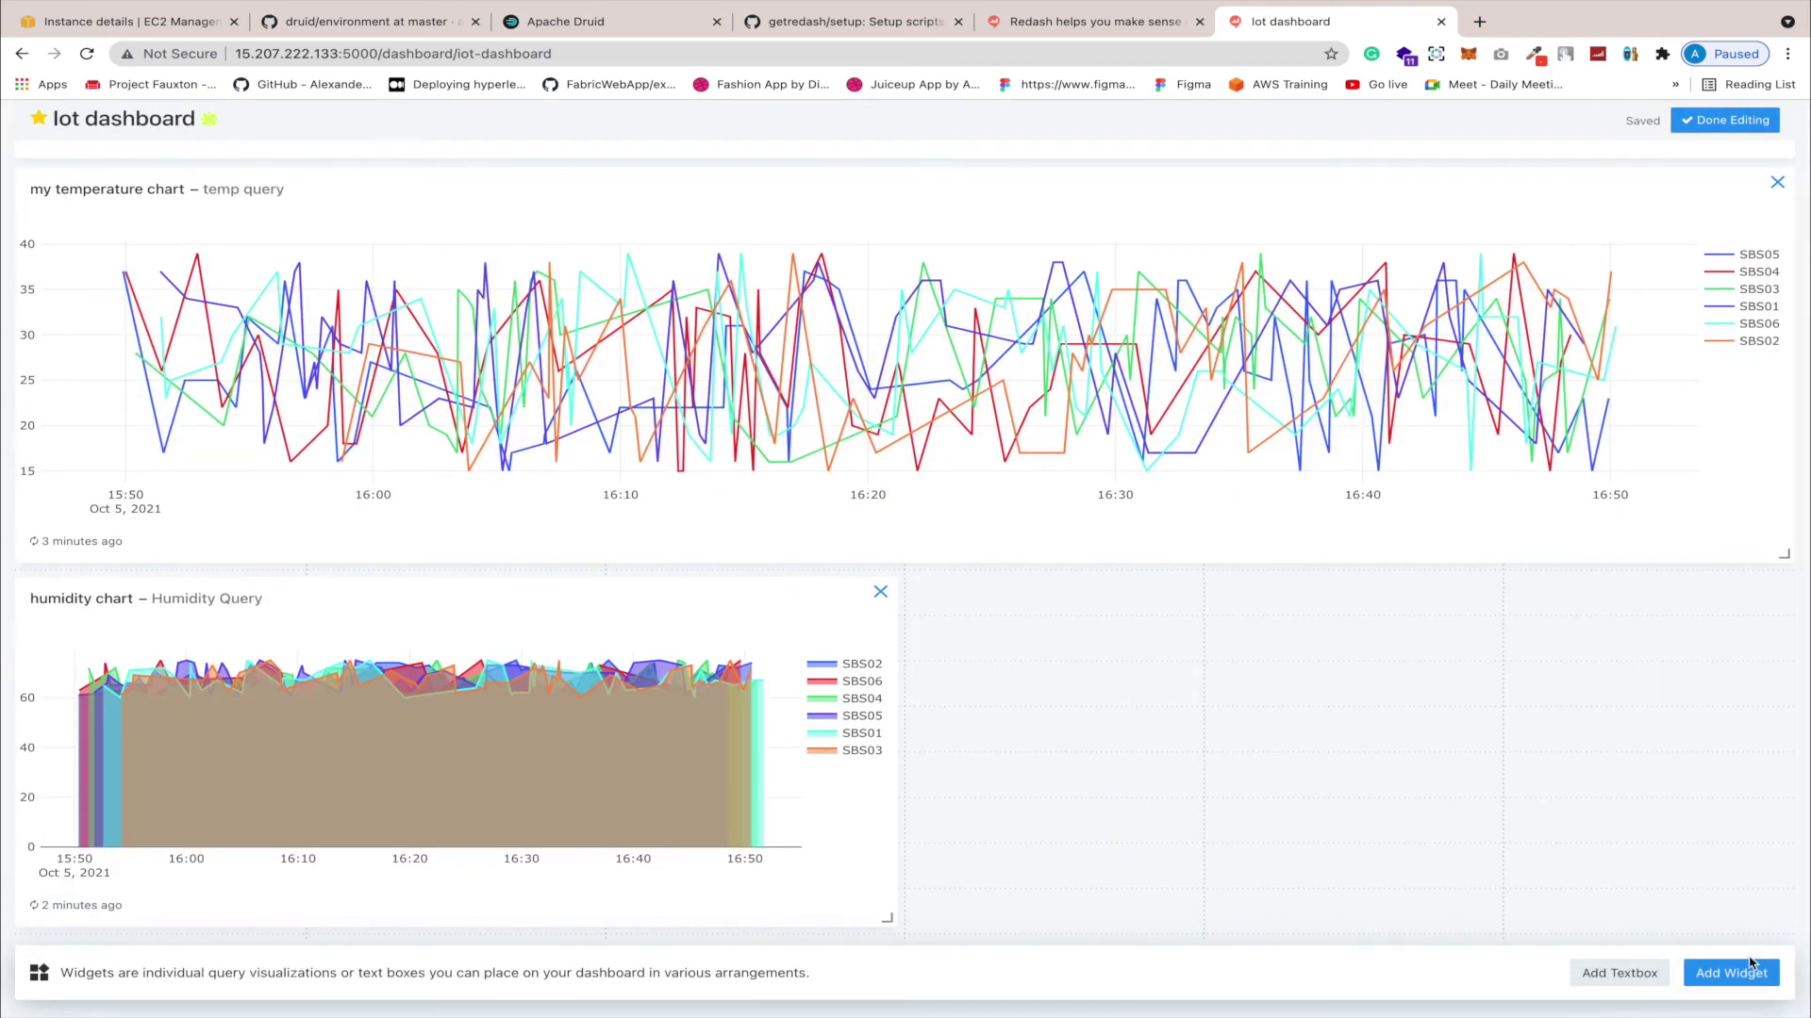
Step: Add a Humidity Query widget using the Table visualization
{"action": "left_click", "coordinate": [1733, 972]}
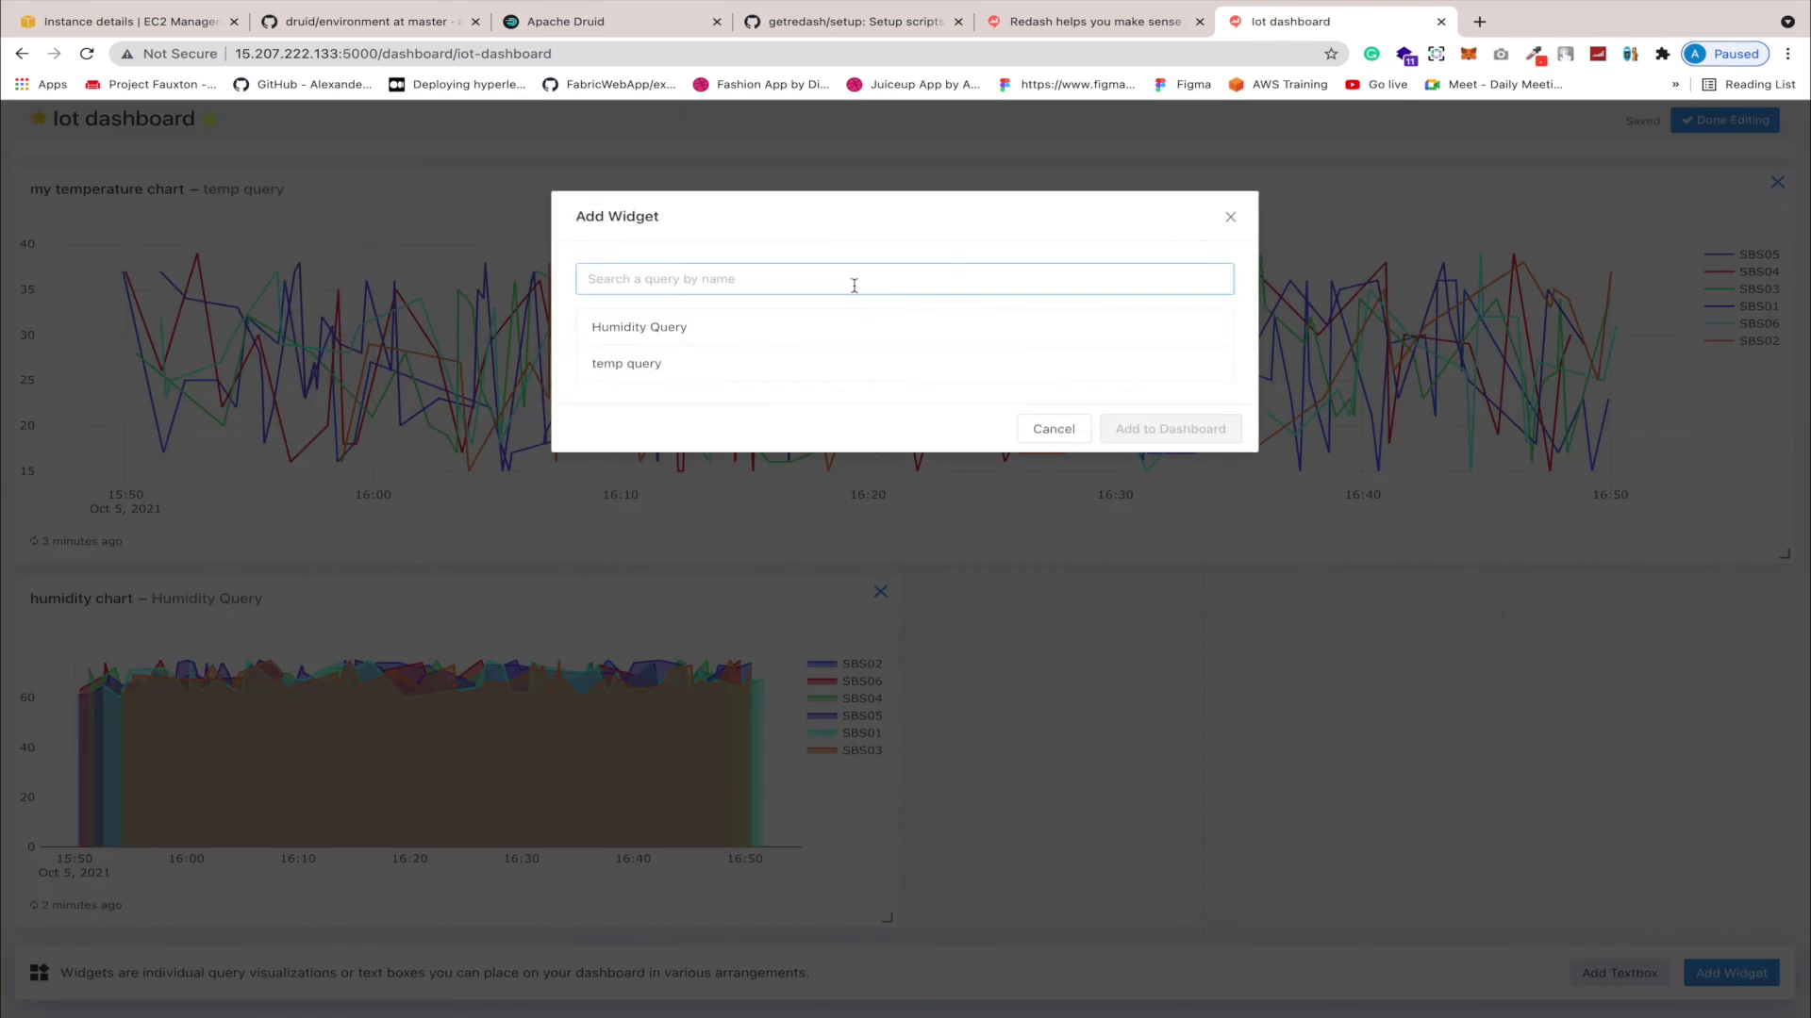
{"action": "left_click", "coordinate": [808, 328]}
{"action": "left_click", "coordinate": [772, 348]}
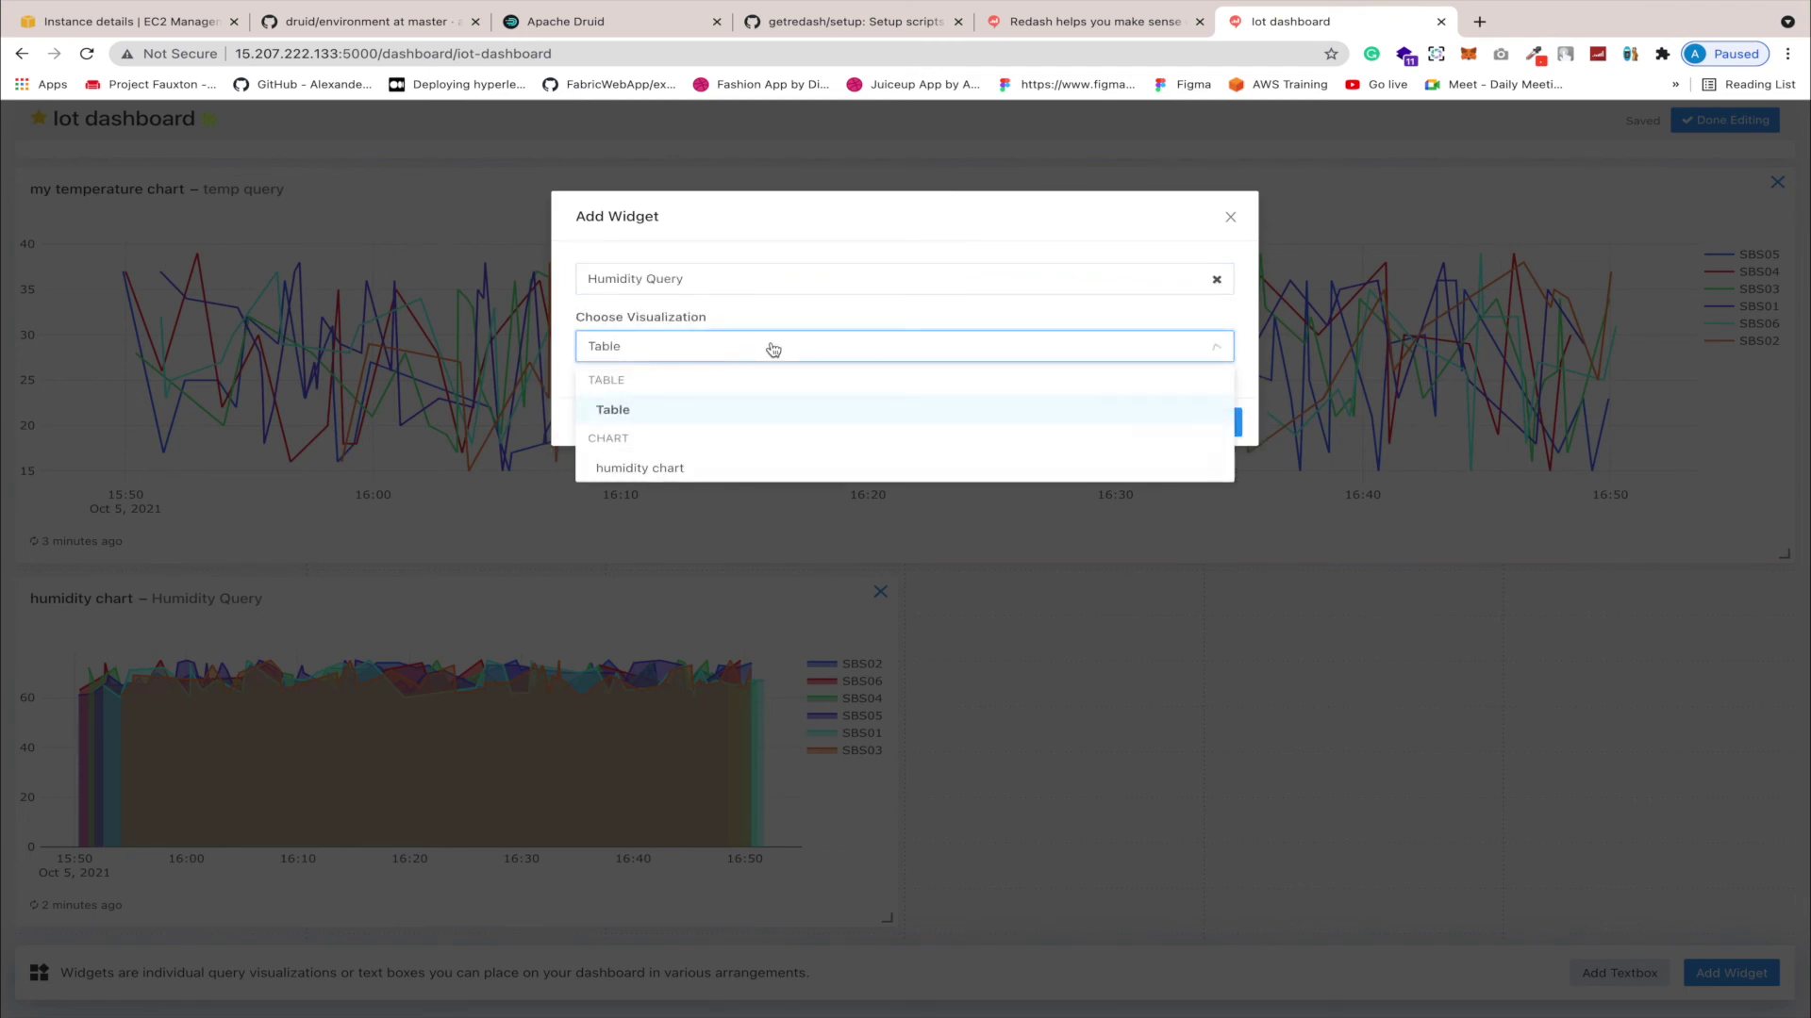
{"action": "left_click", "coordinate": [724, 412]}
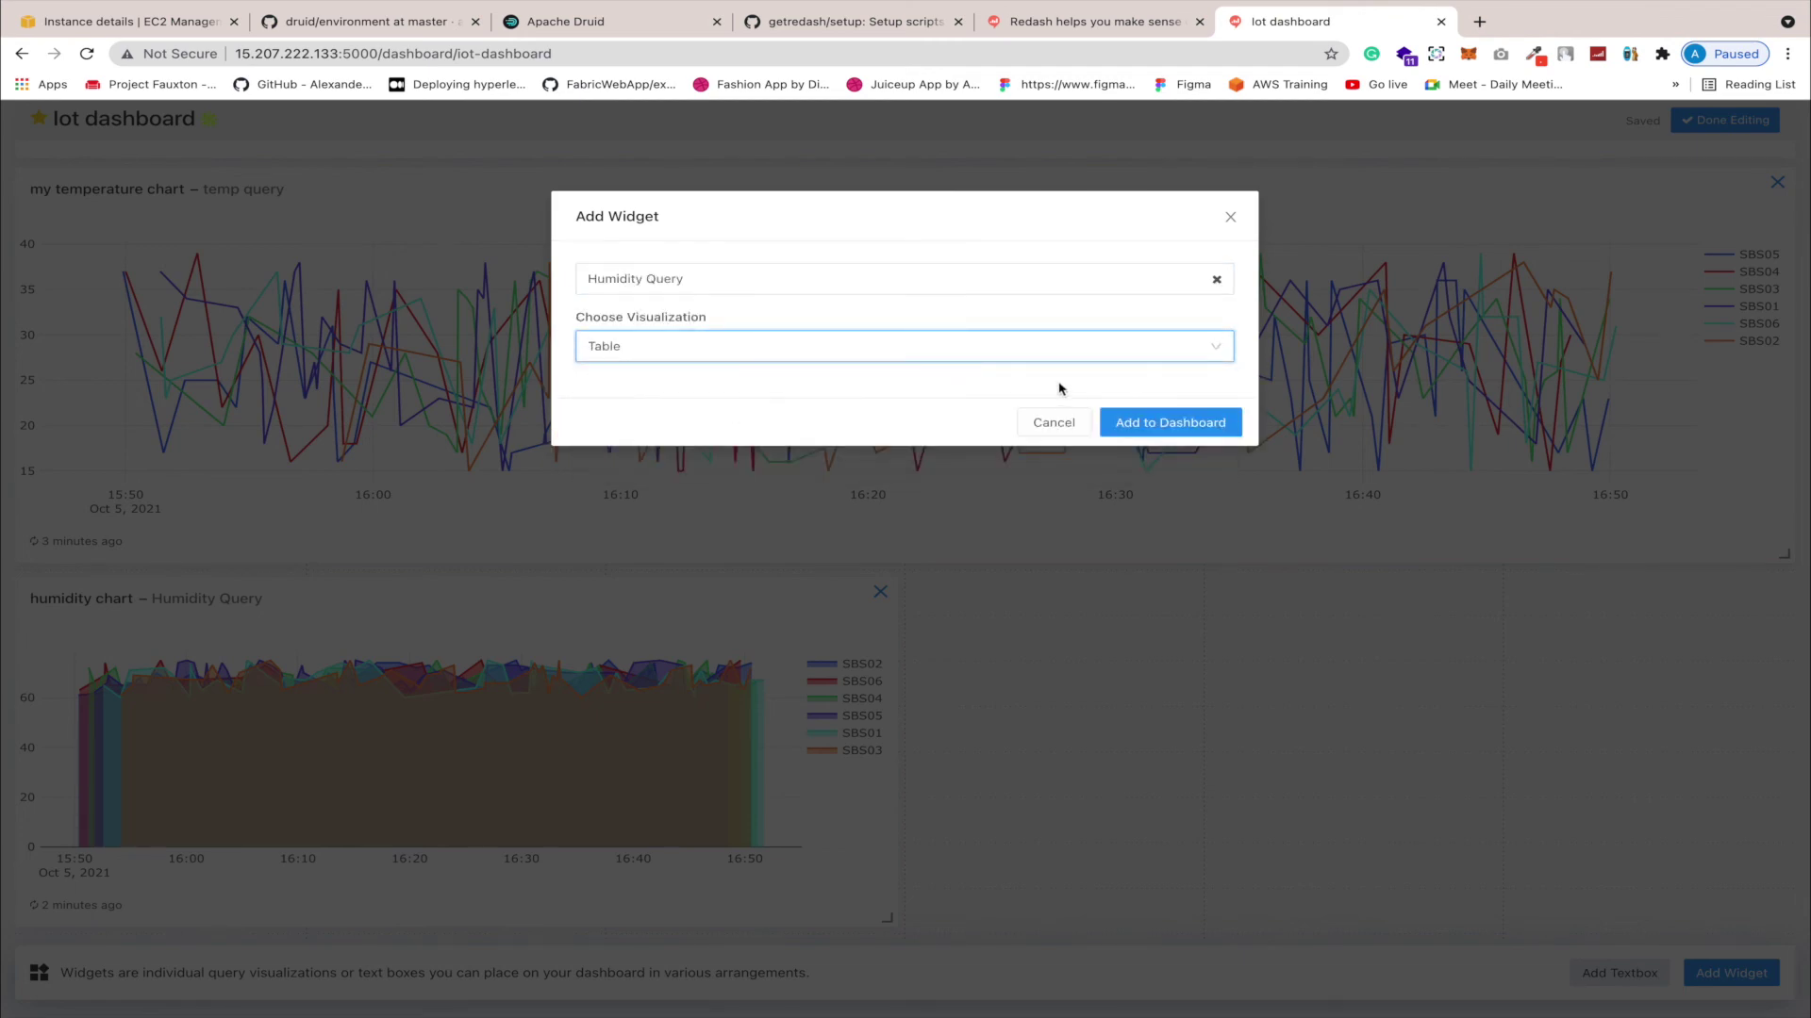
{"action": "left_click", "coordinate": [1158, 424]}
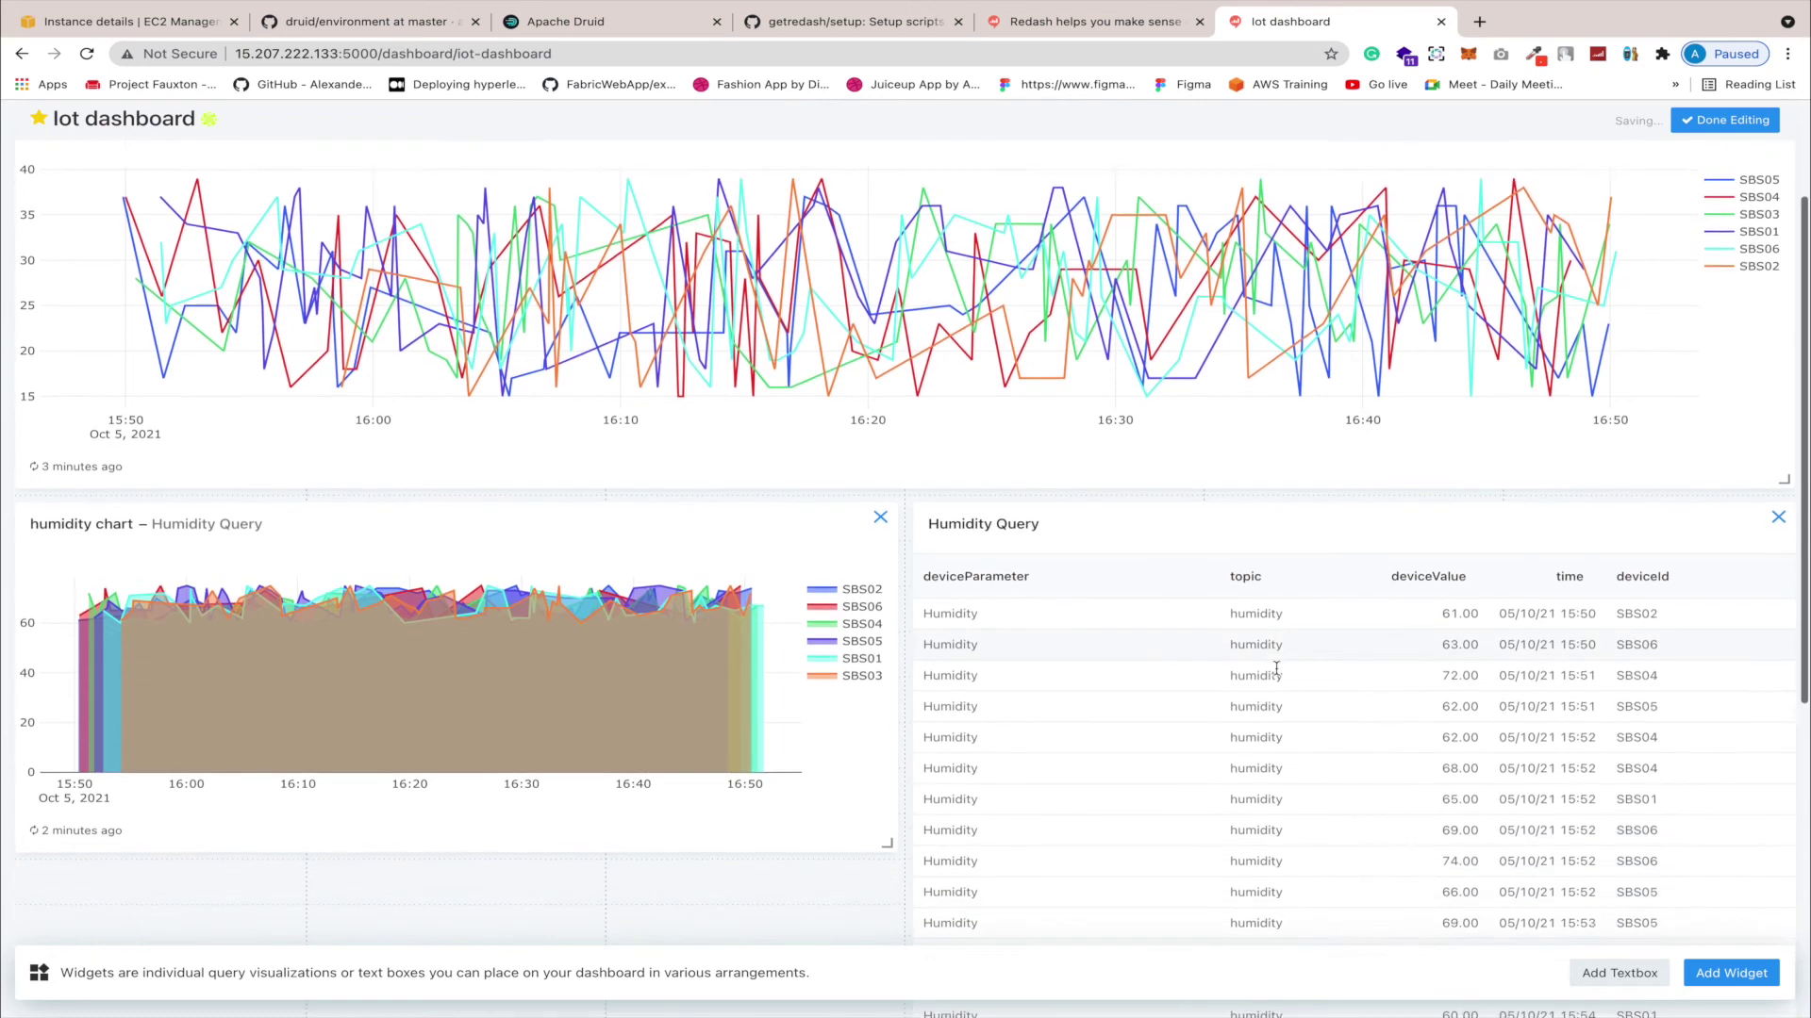
Step: Resize the table widget beside the humidity chart, finish editing, and leave full-screen view
{"action": "scroll", "coordinate": [1276, 667], "scroll_direction": "down", "scroll_amount": 6}
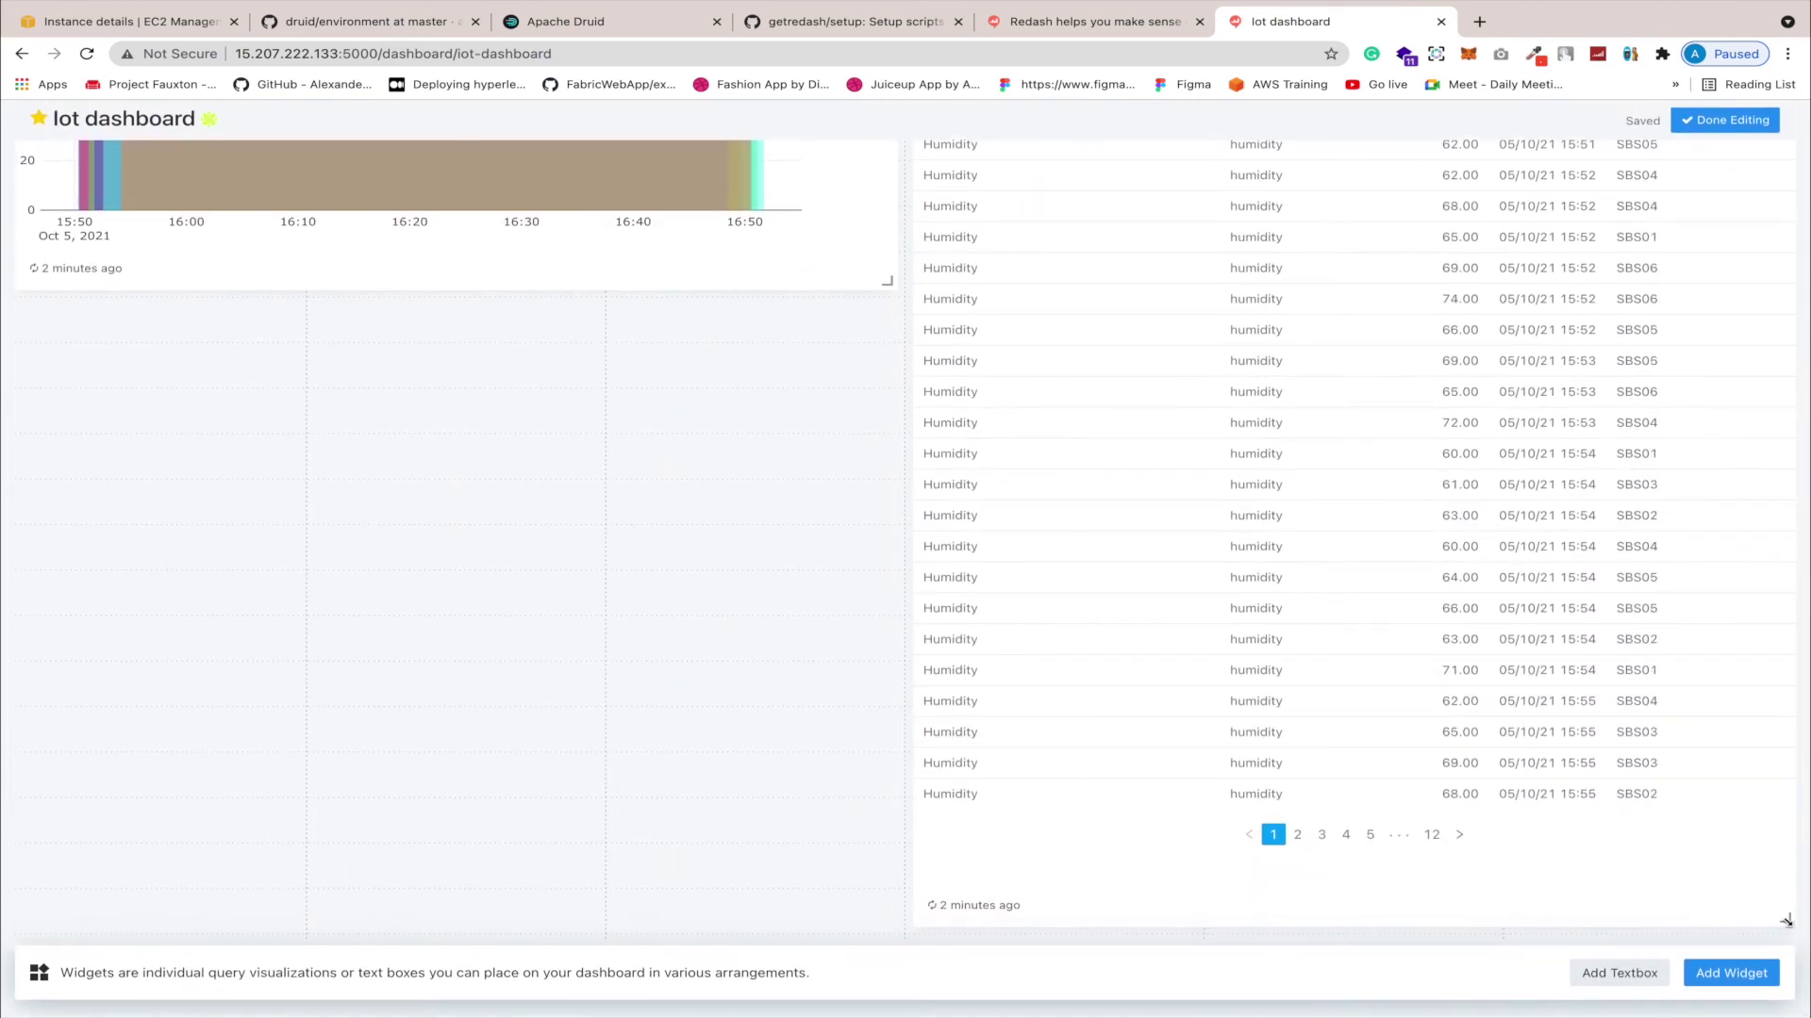
{"action": "left_click_drag", "start_coordinate": [1789, 922], "coordinate": [1621, 645]}
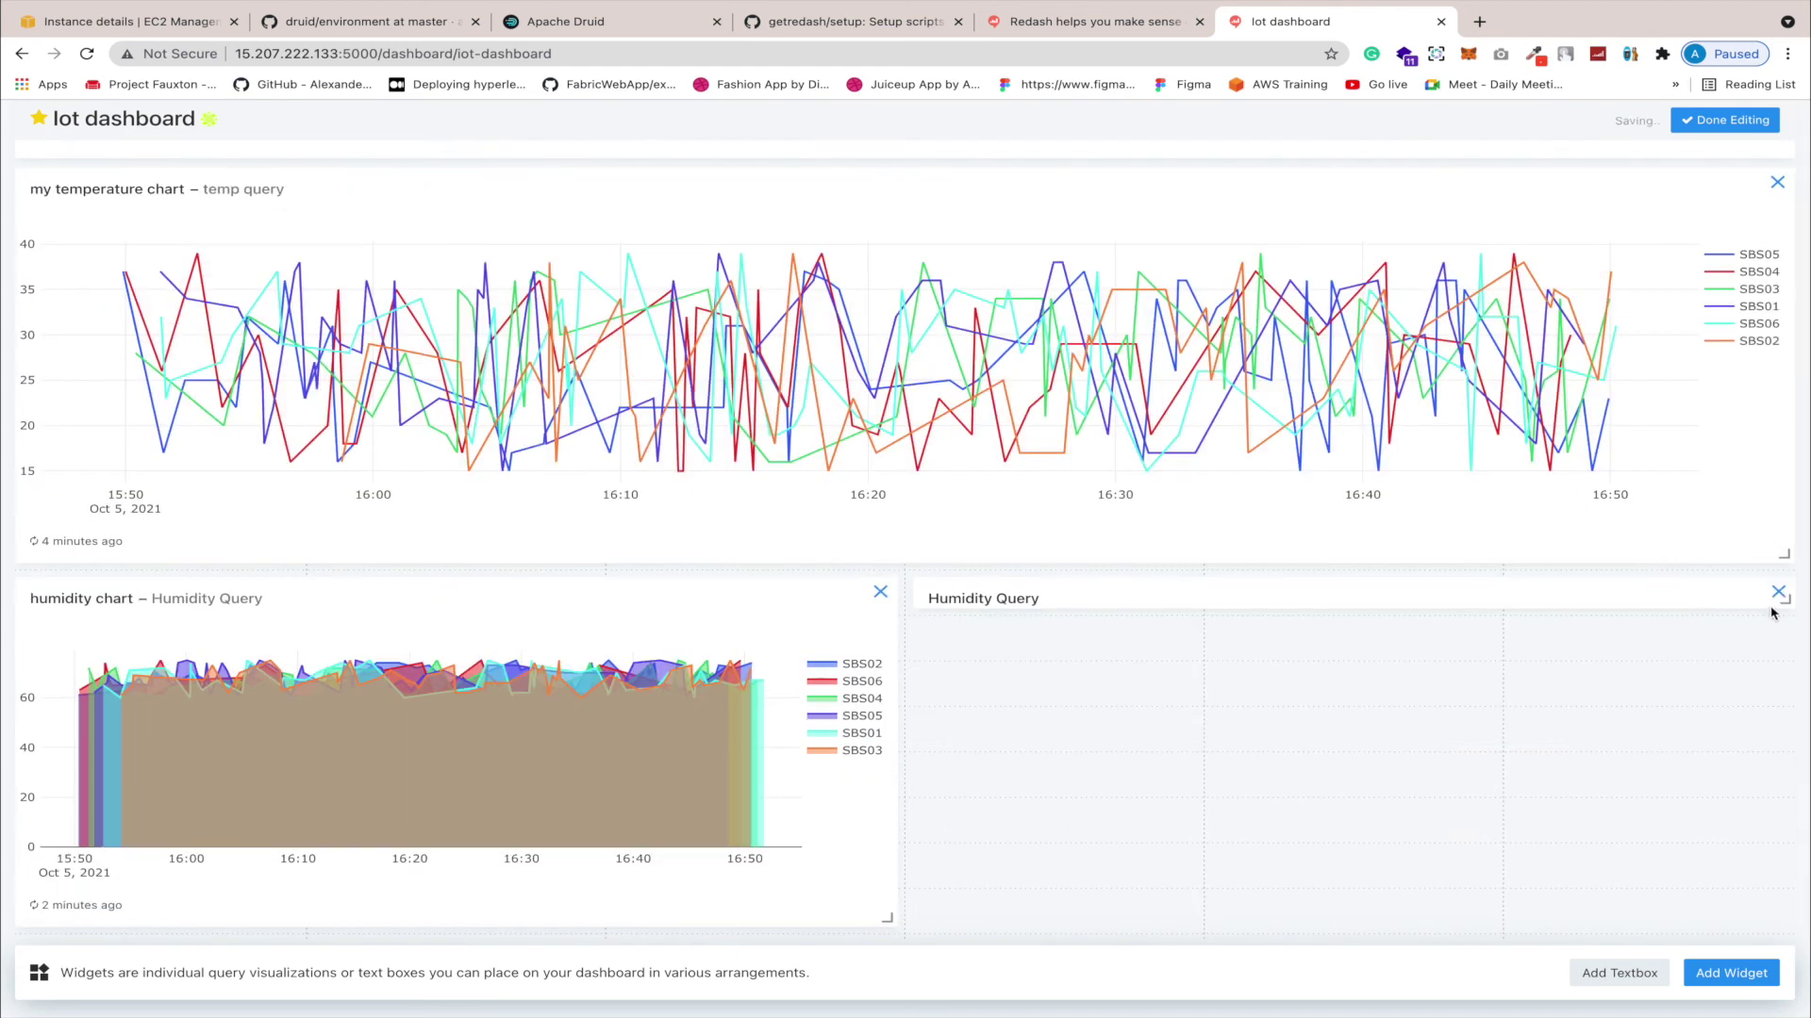
{"action": "left_click_drag", "start_coordinate": [1785, 604], "coordinate": [1788, 920]}
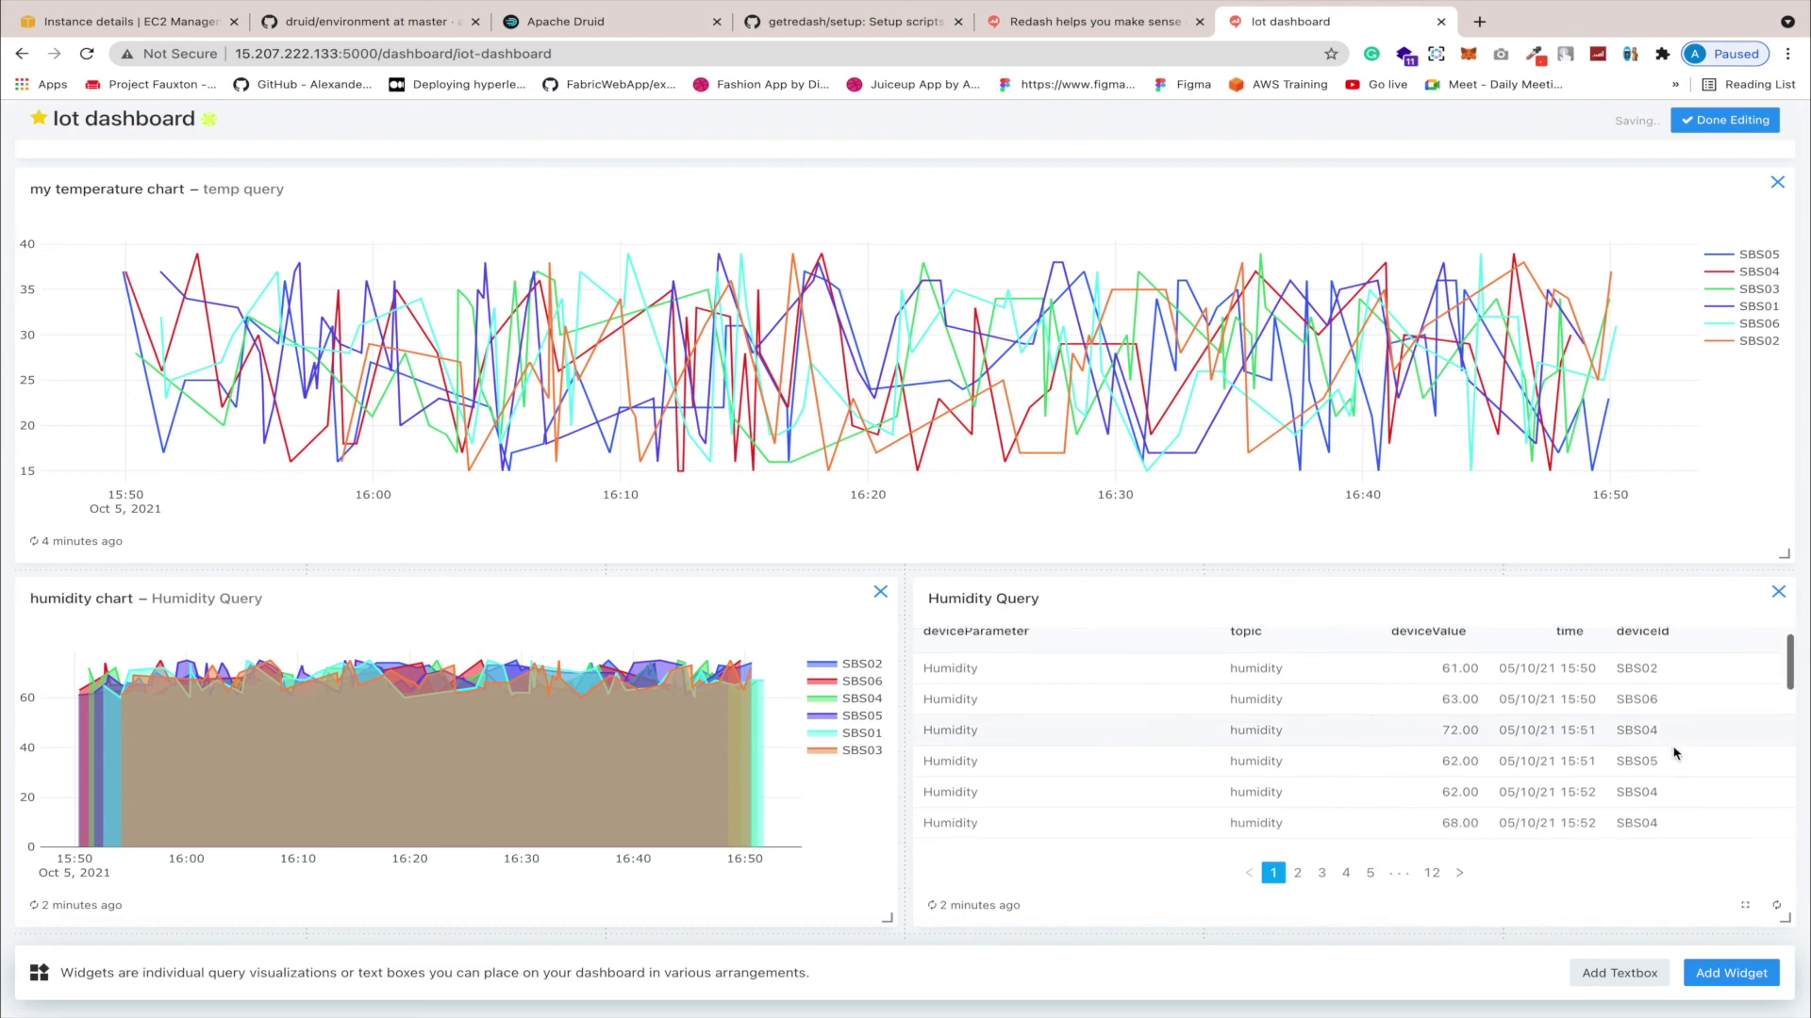
{"action": "scroll", "coordinate": [1603, 751], "scroll_direction": "down", "scroll_amount": 2}
{"action": "scroll", "coordinate": [1675, 753], "scroll_direction": "down", "scroll_amount": 4}
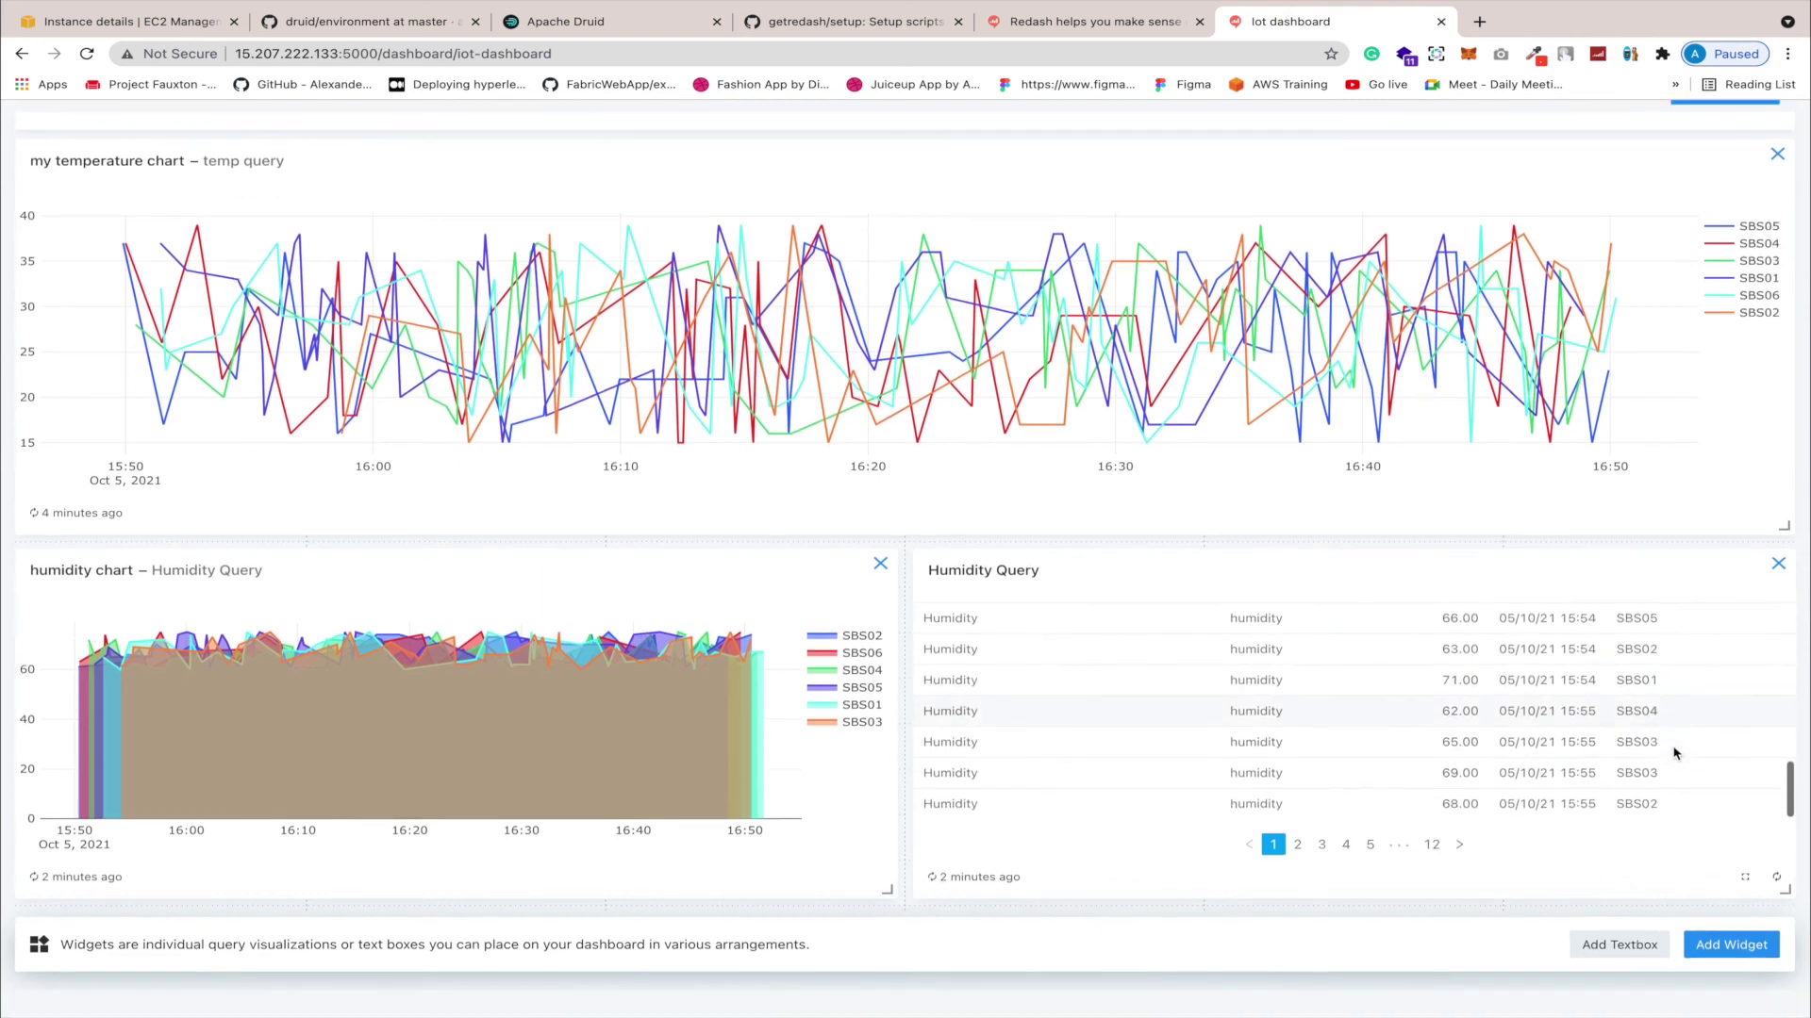
{"action": "left_click", "coordinate": [1705, 121]}
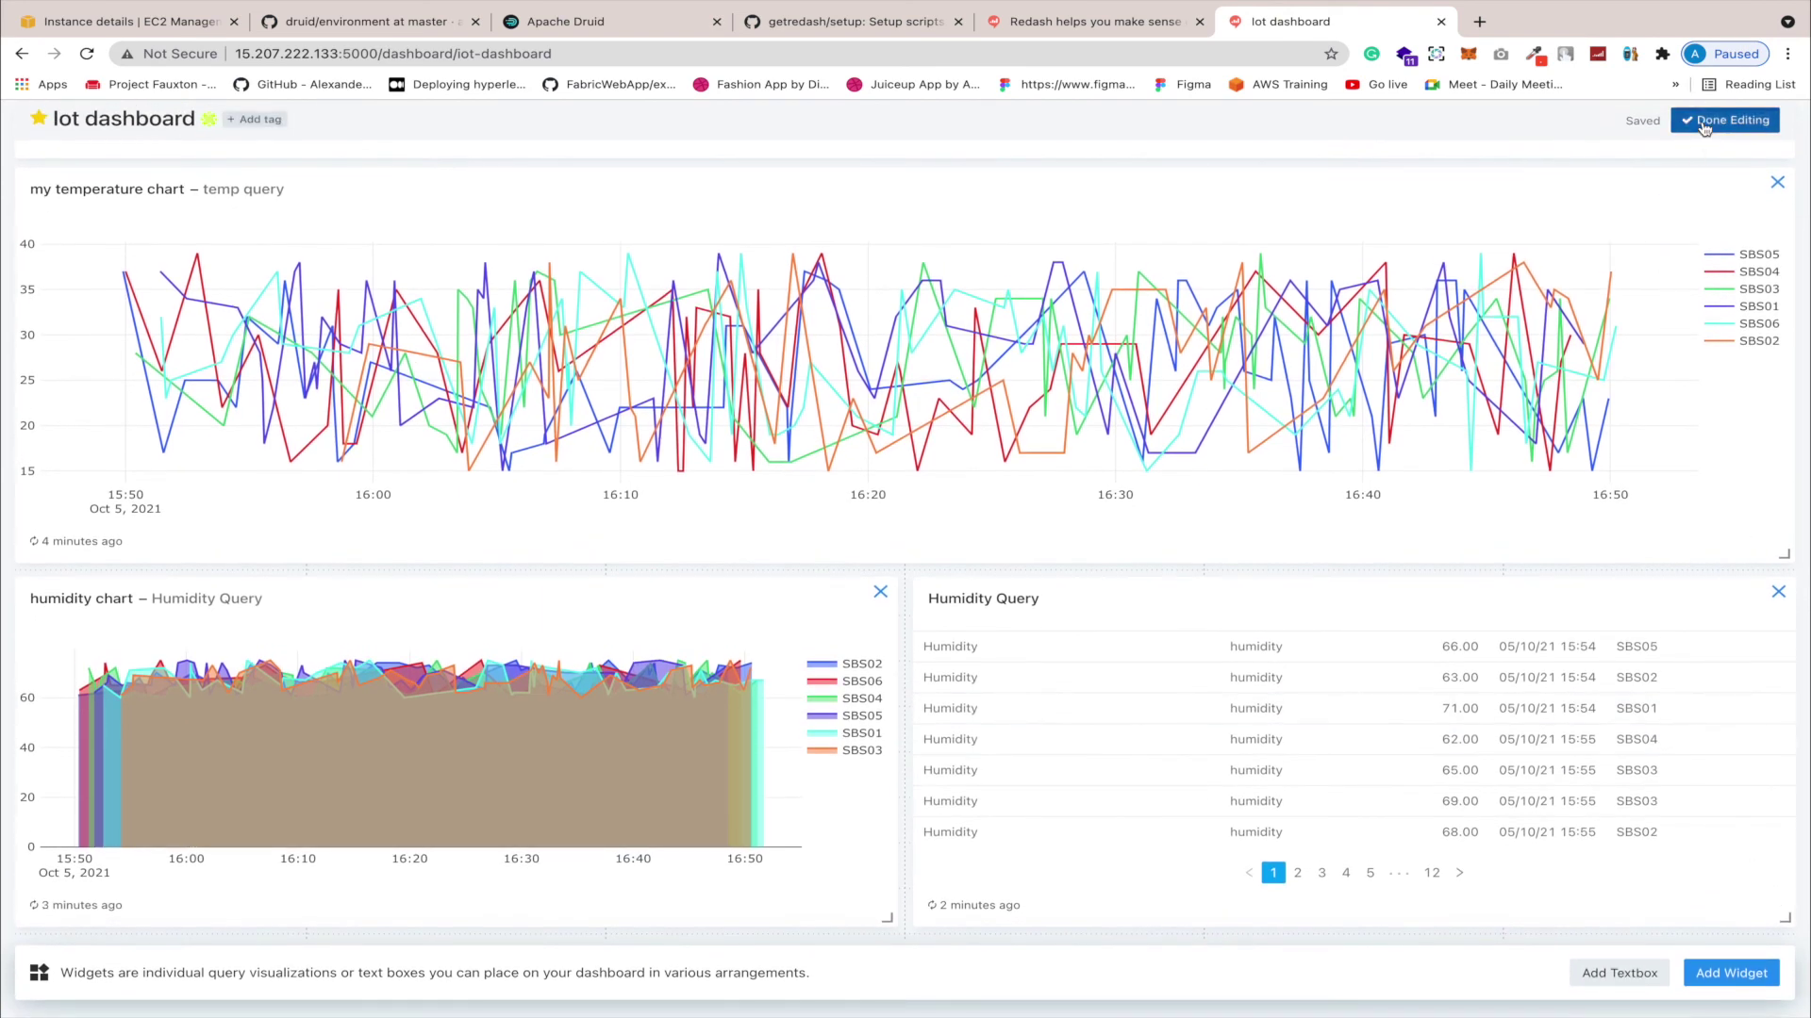
{"action": "left_click", "coordinate": [1701, 138]}
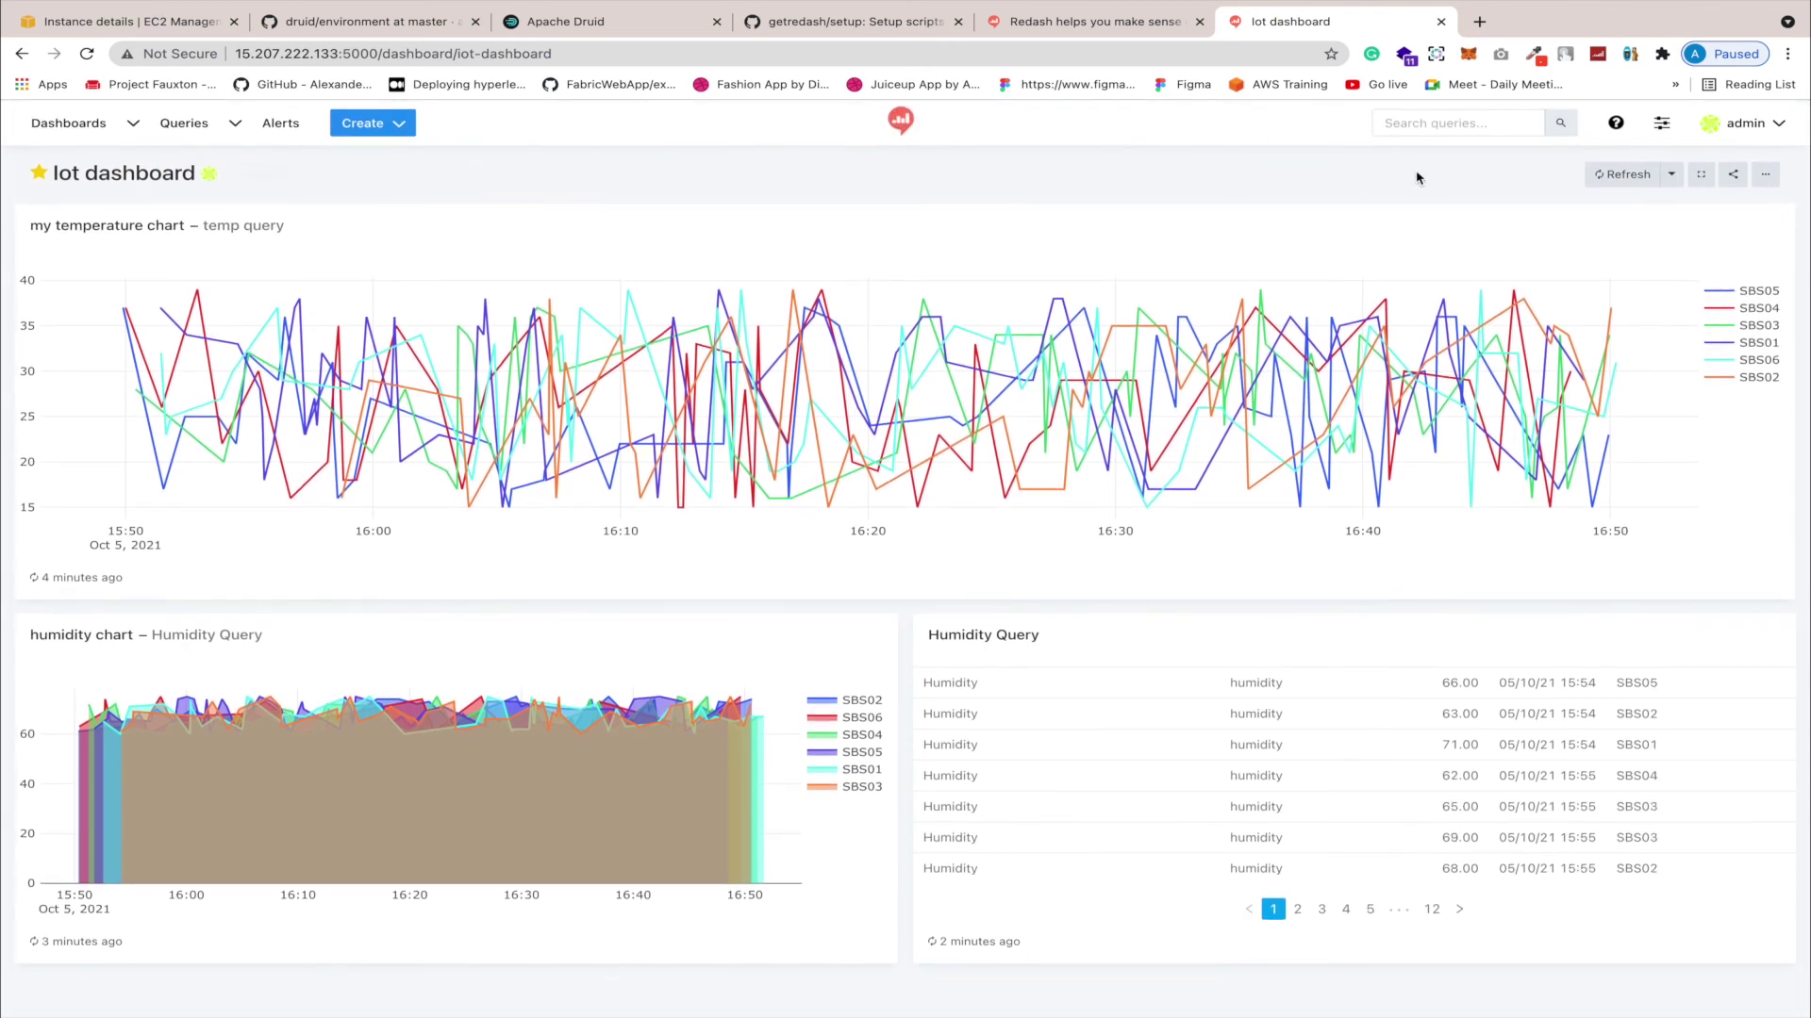
Step: Turn on Allow public access in the Share dialog and copy the secret address
{"action": "left_click", "coordinate": [1732, 175]}
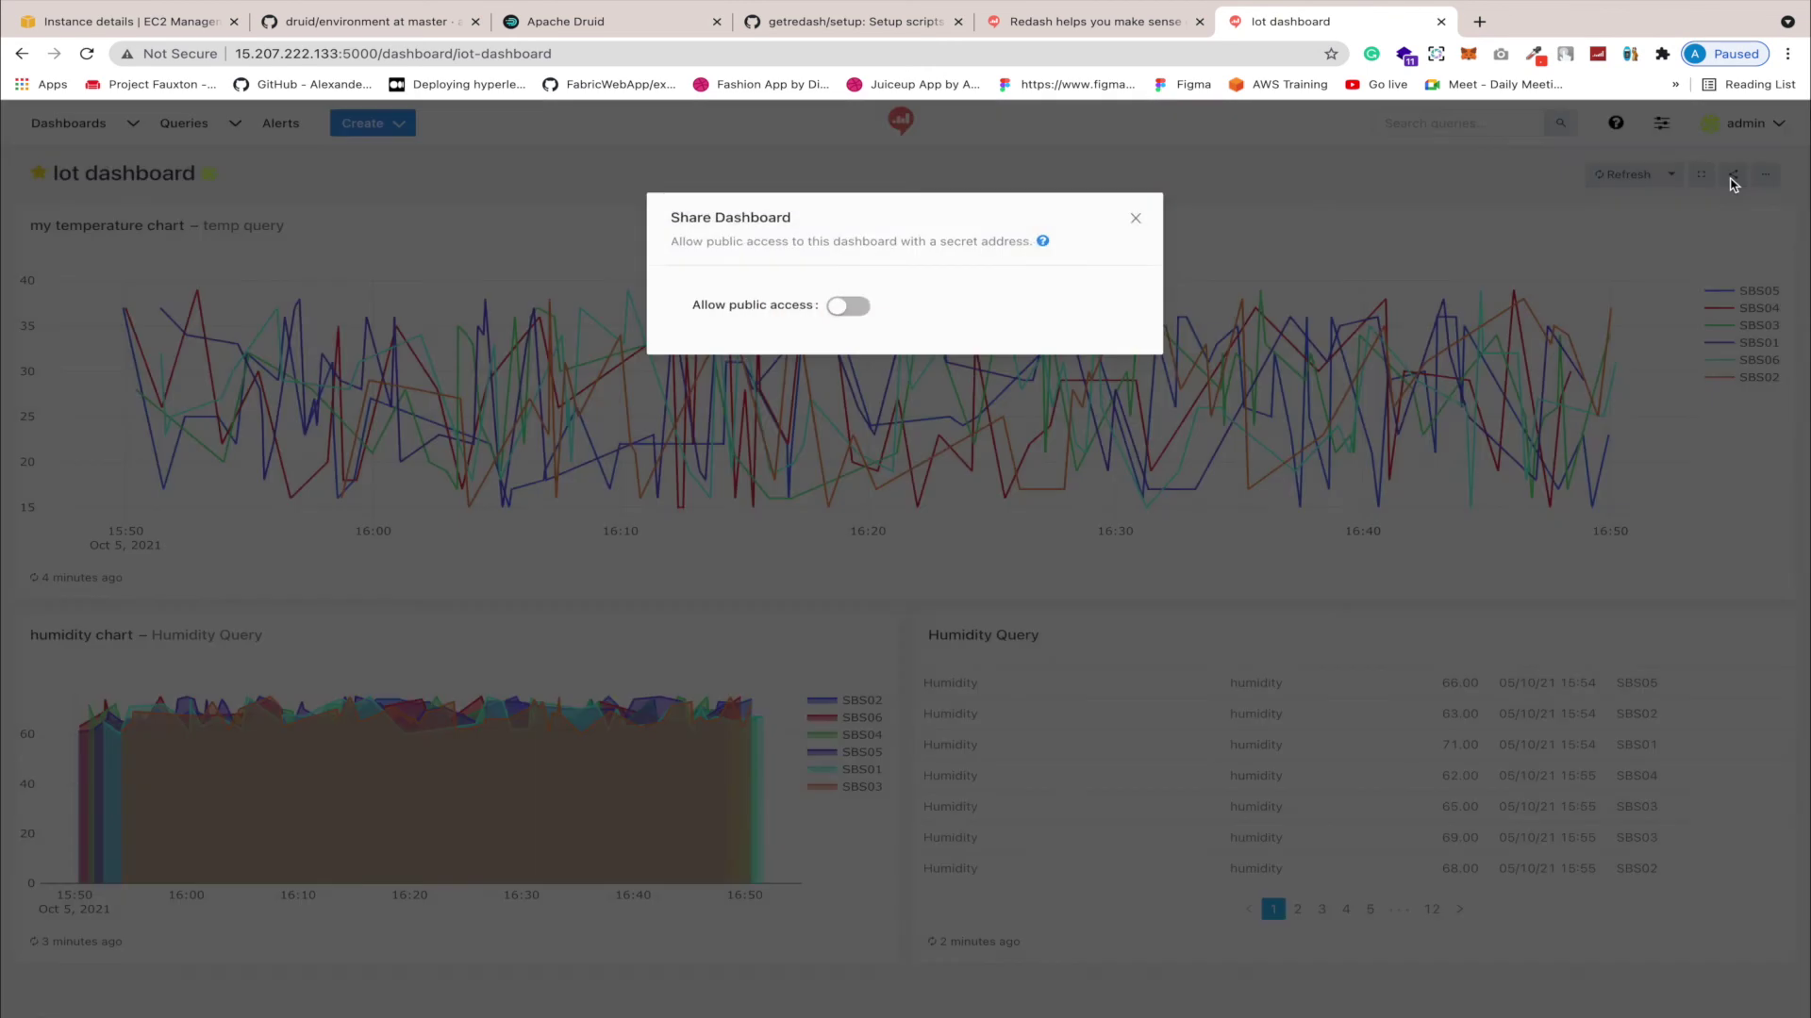
{"action": "left_click", "coordinate": [844, 309]}
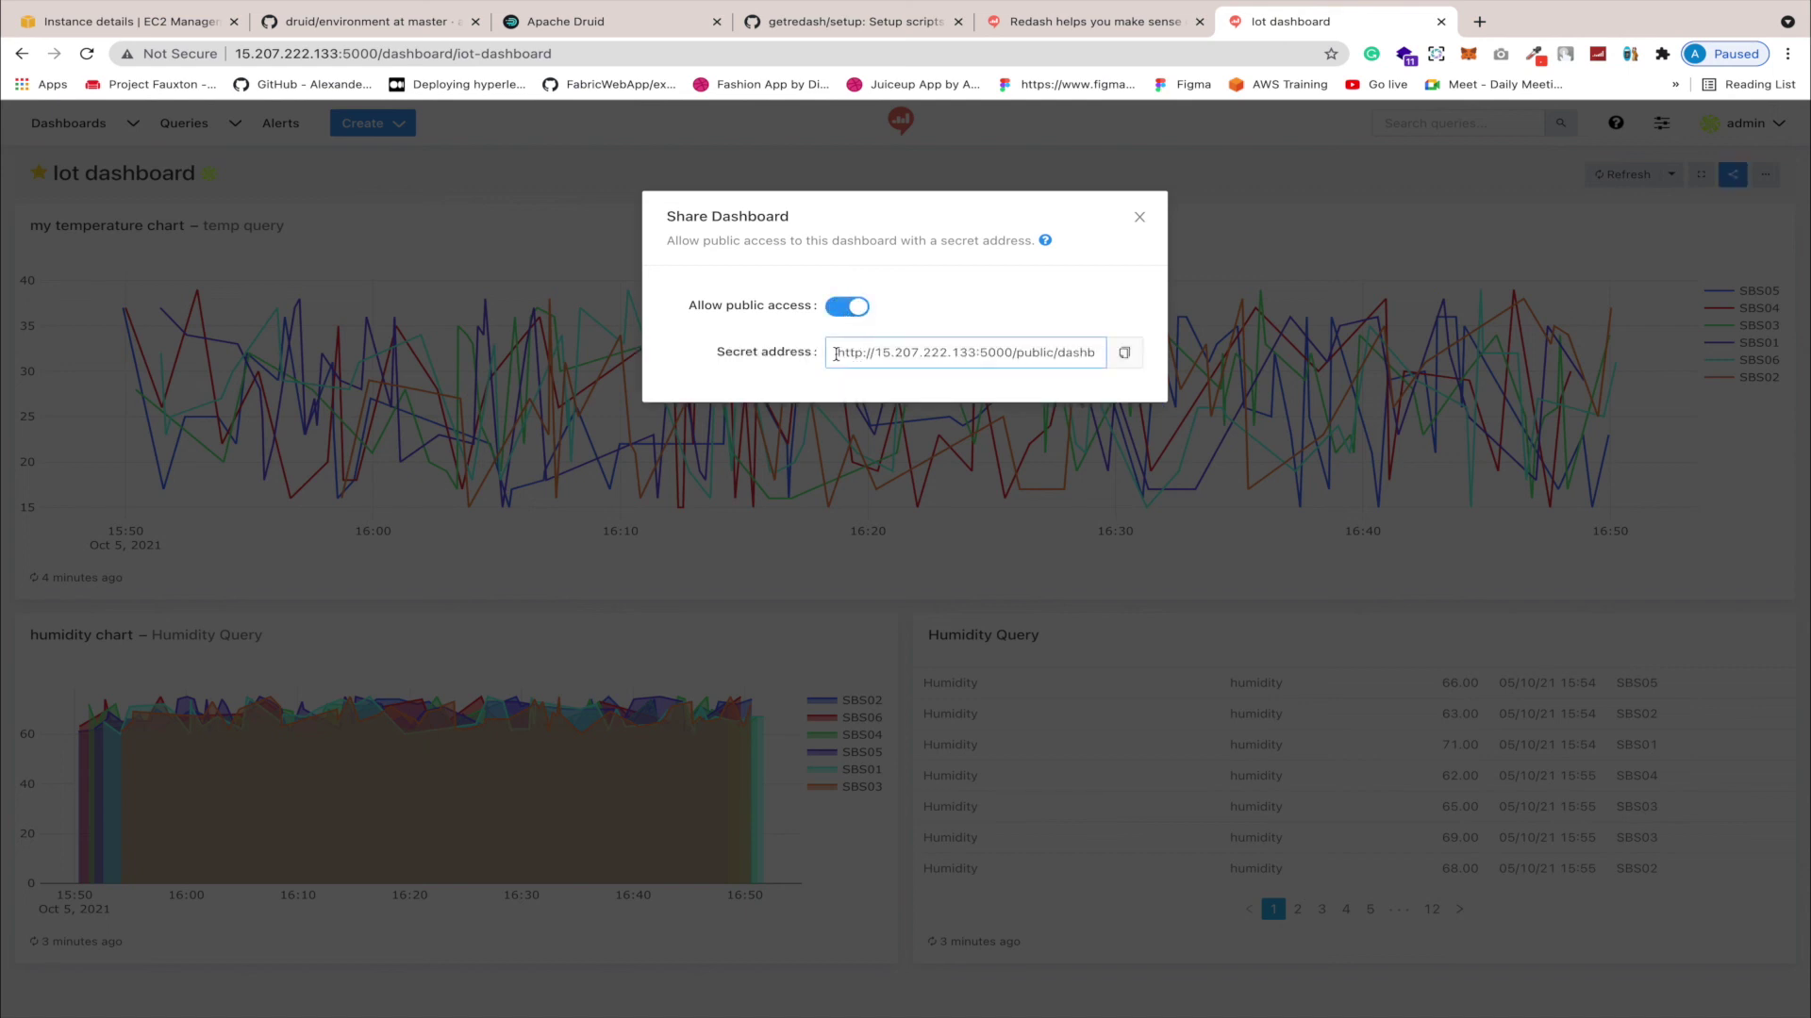
{"action": "left_click_drag", "start_coordinate": [835, 355], "coordinate": [1087, 355]}
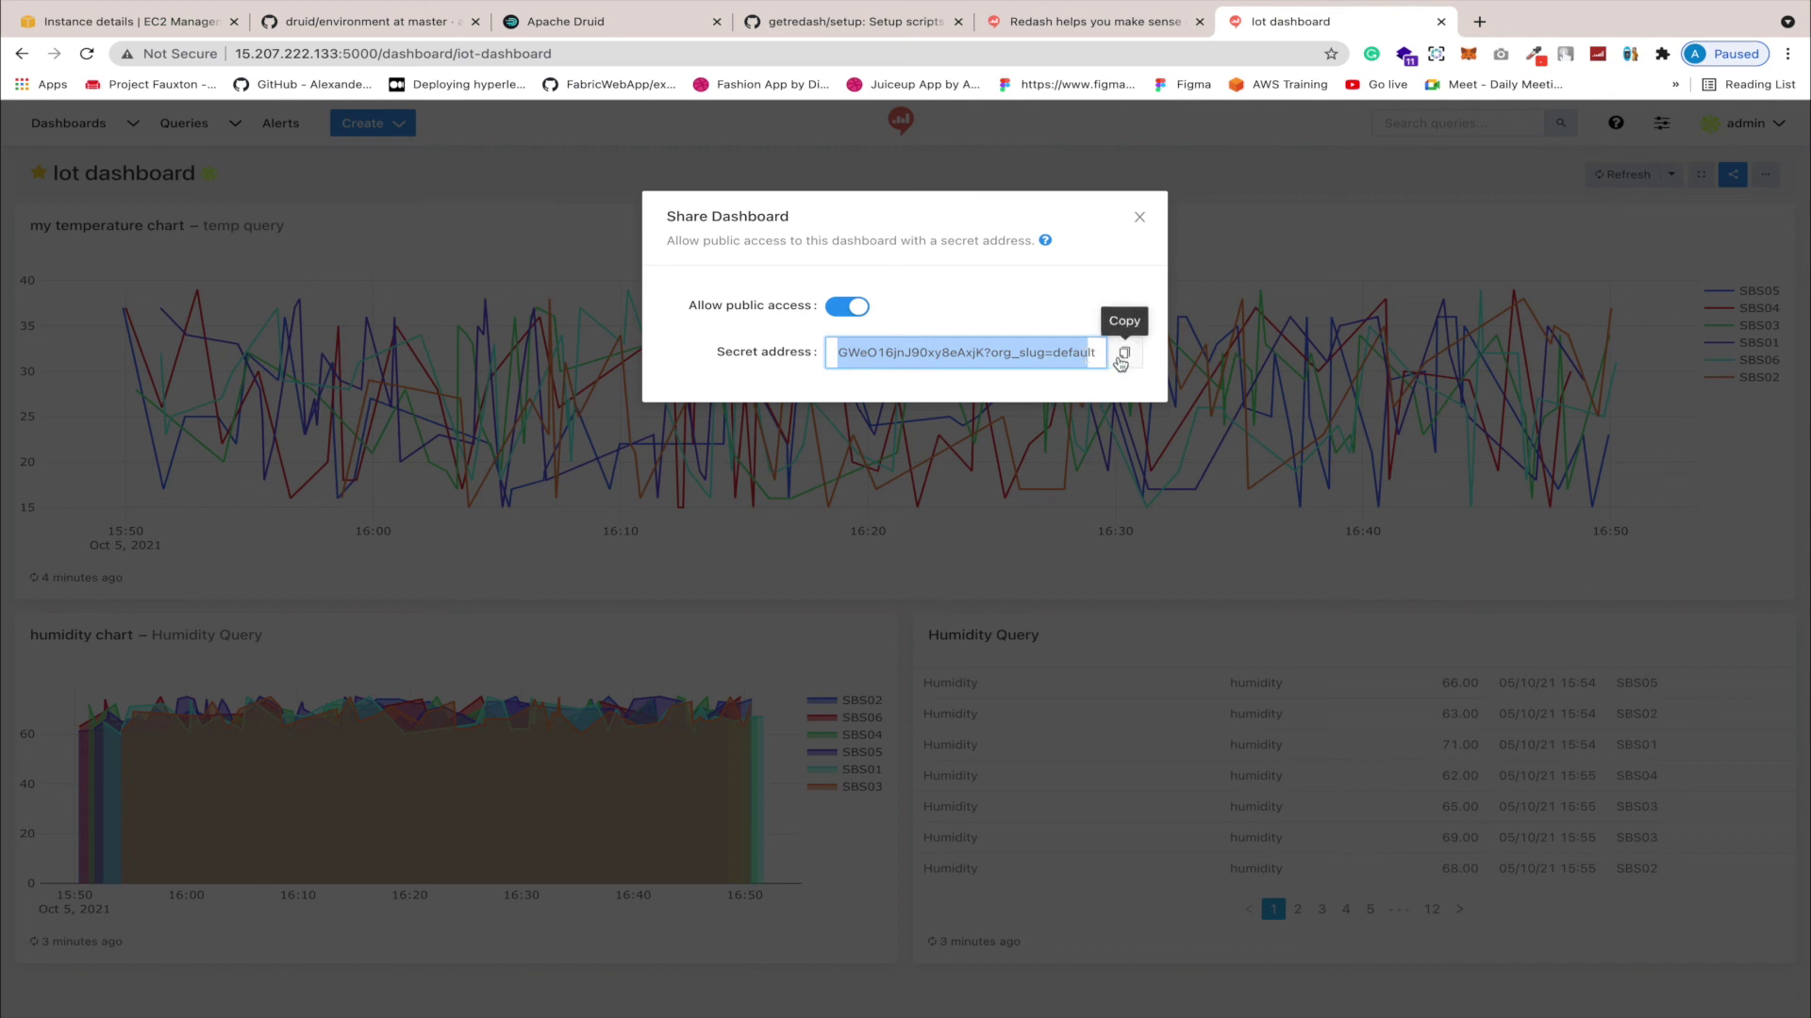
{"action": "left_click", "coordinate": [1121, 362]}
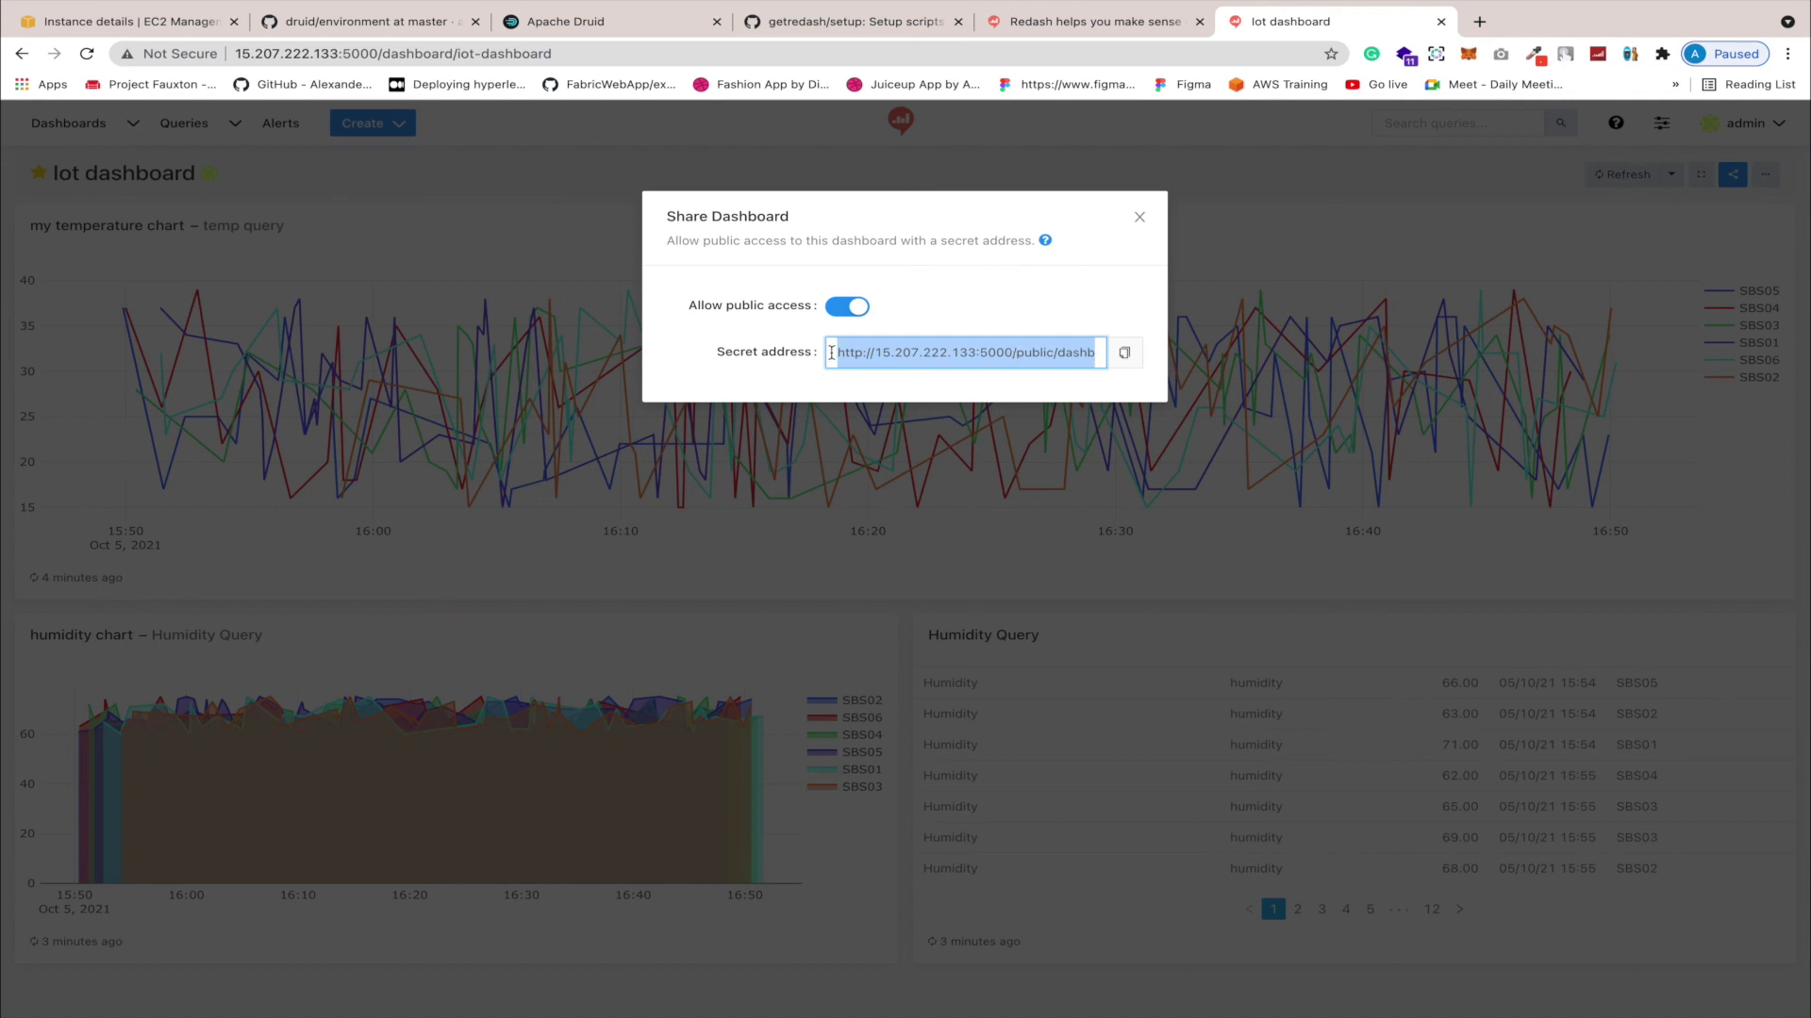
{"action": "left_click", "coordinate": [1124, 354]}
Step: Load the copied public link in a new tab, then return to the dashboard tab and close Share
{"action": "left_click", "coordinate": [1480, 20]}
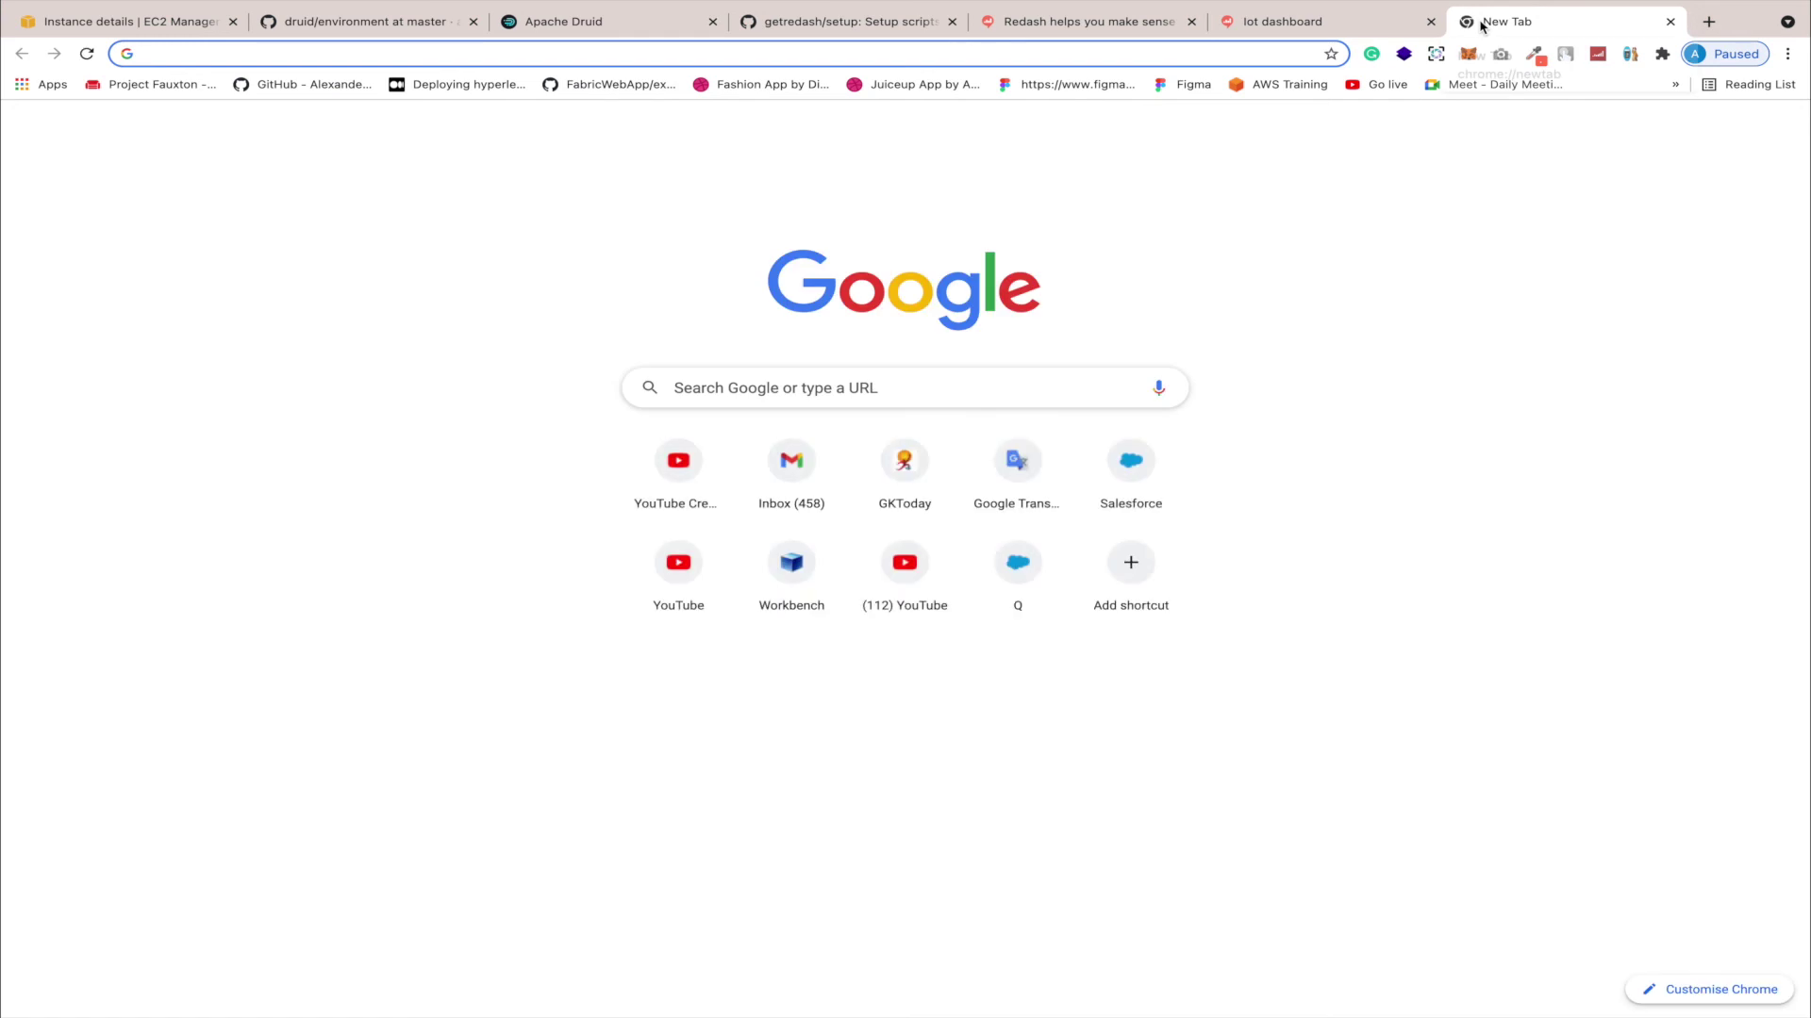
{"action": "key", "text": "ctrl+v"}
{"action": "key", "text": "Return"}
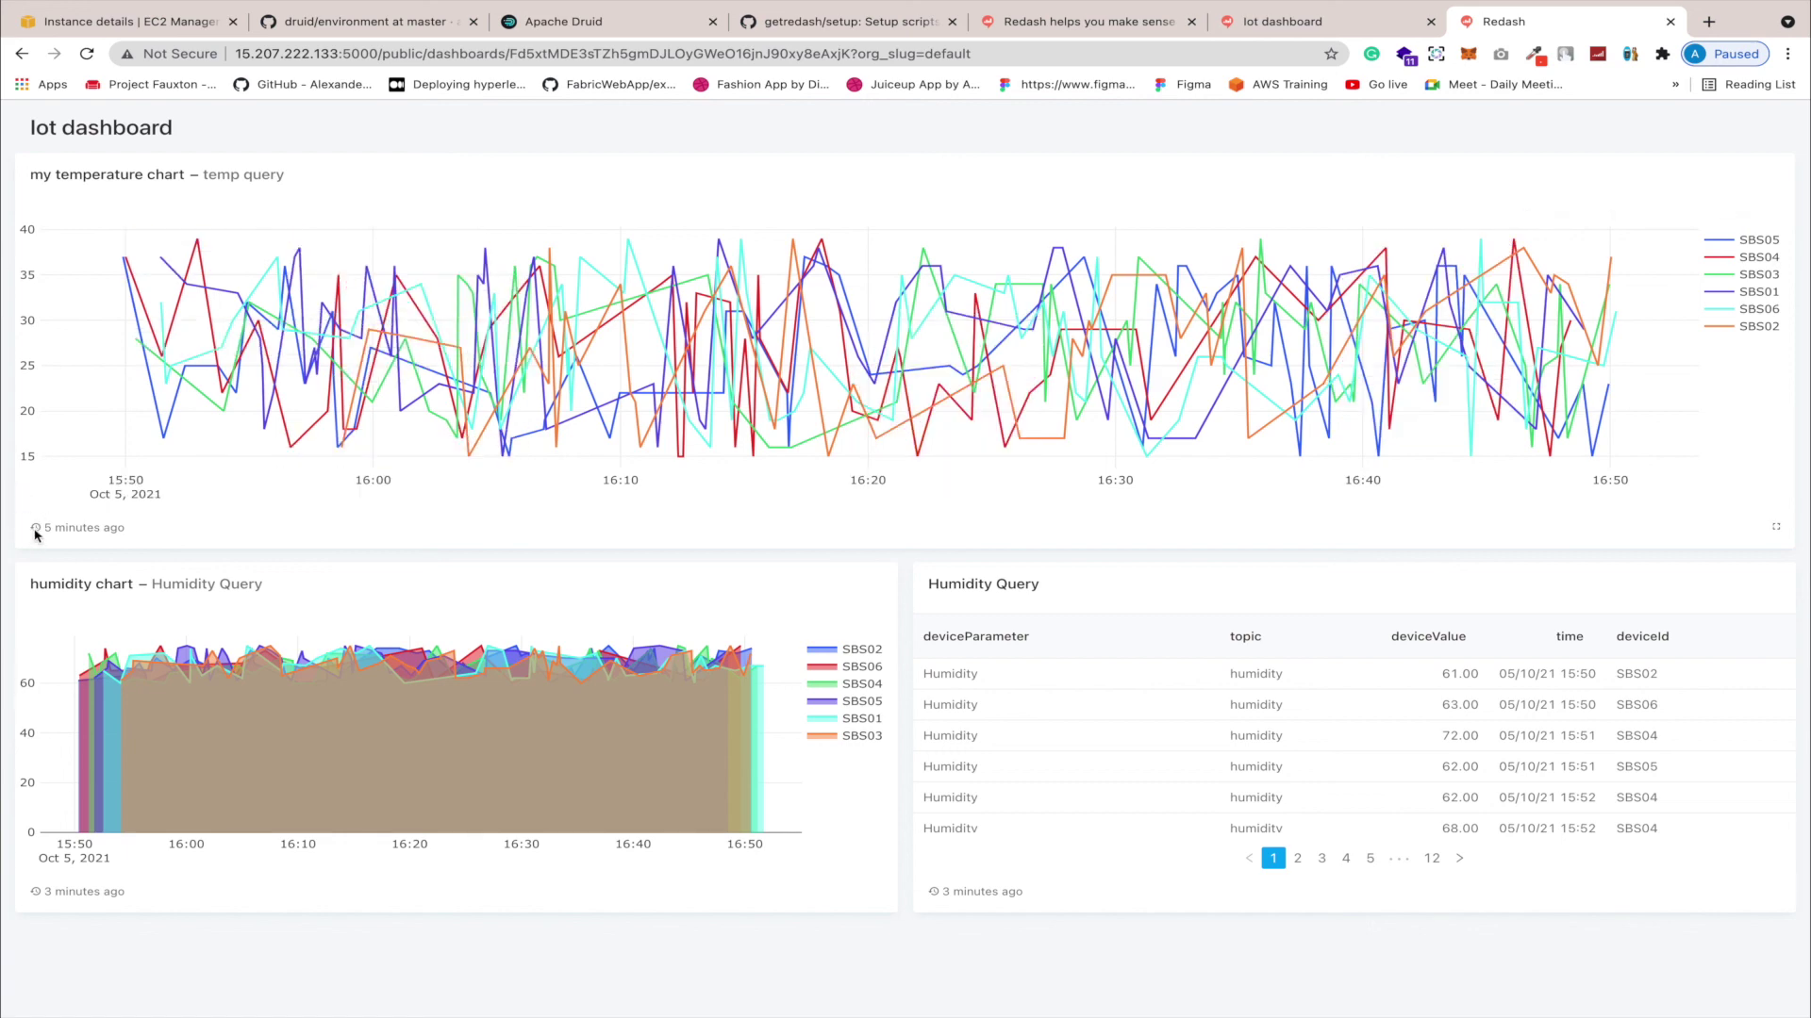
{"action": "double_click", "coordinate": [70, 528]}
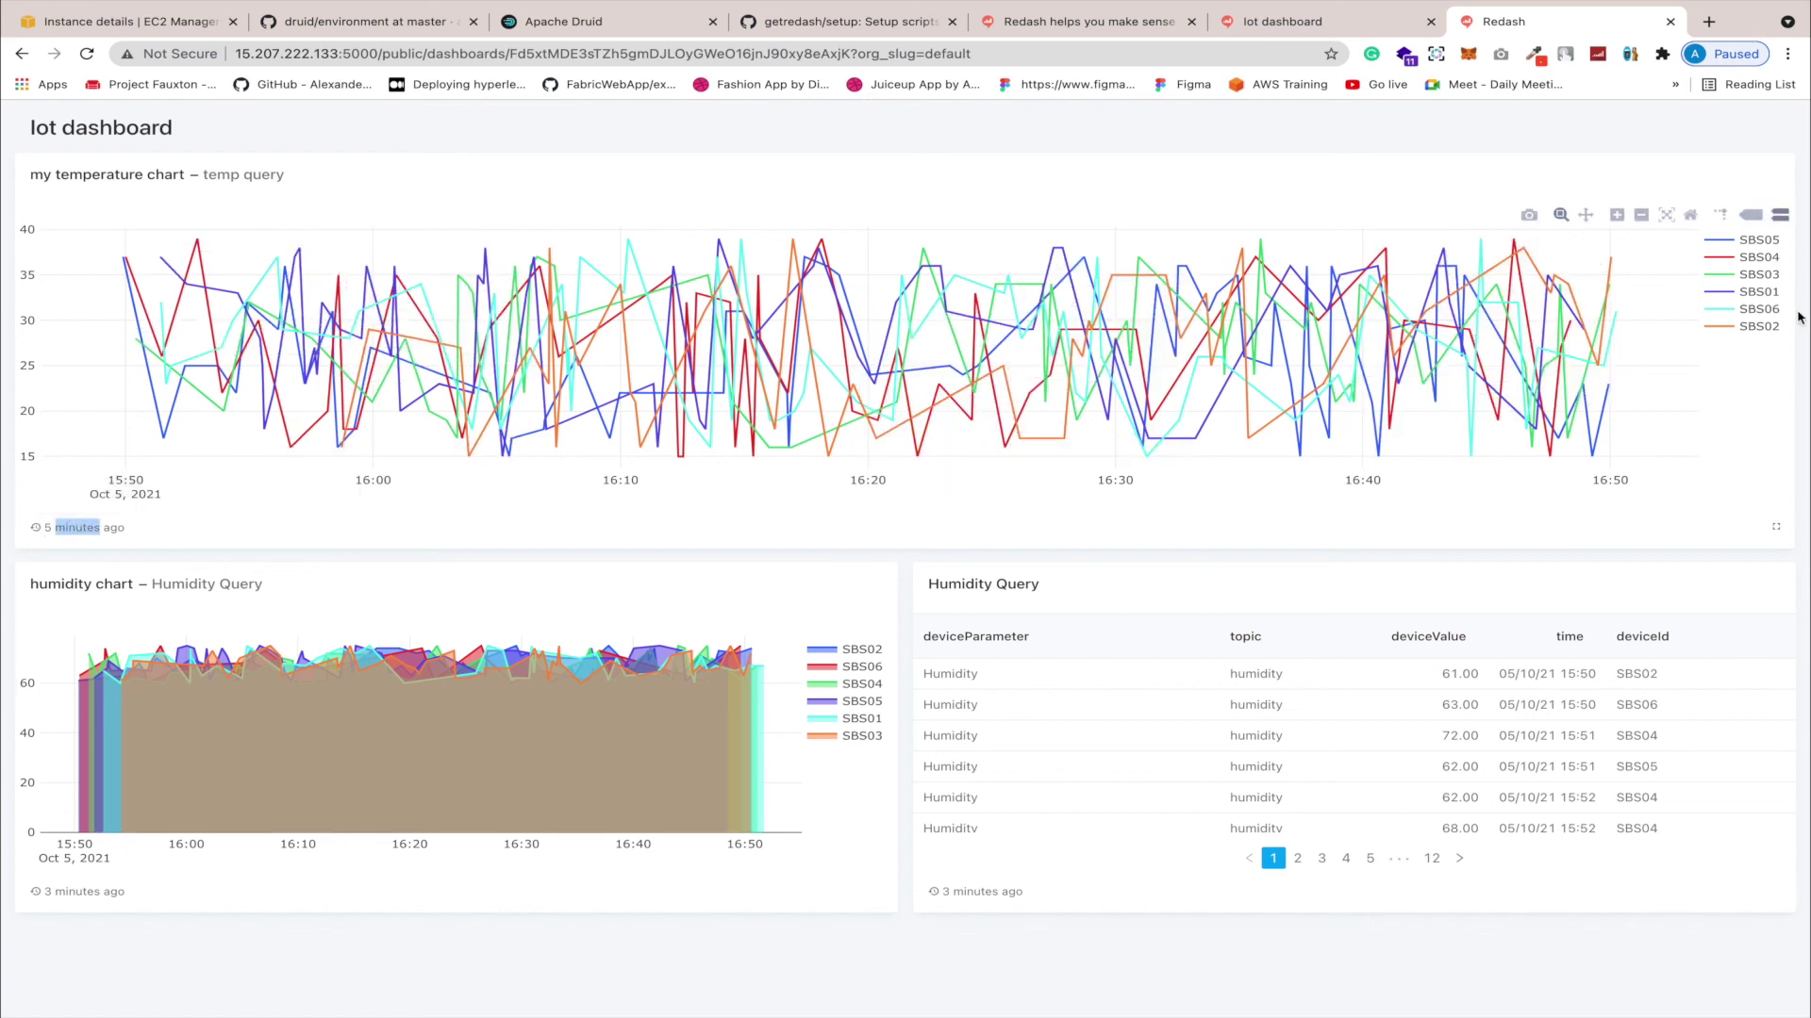
{"action": "left_click", "coordinate": [1274, 28]}
{"action": "left_click", "coordinate": [1140, 218]}
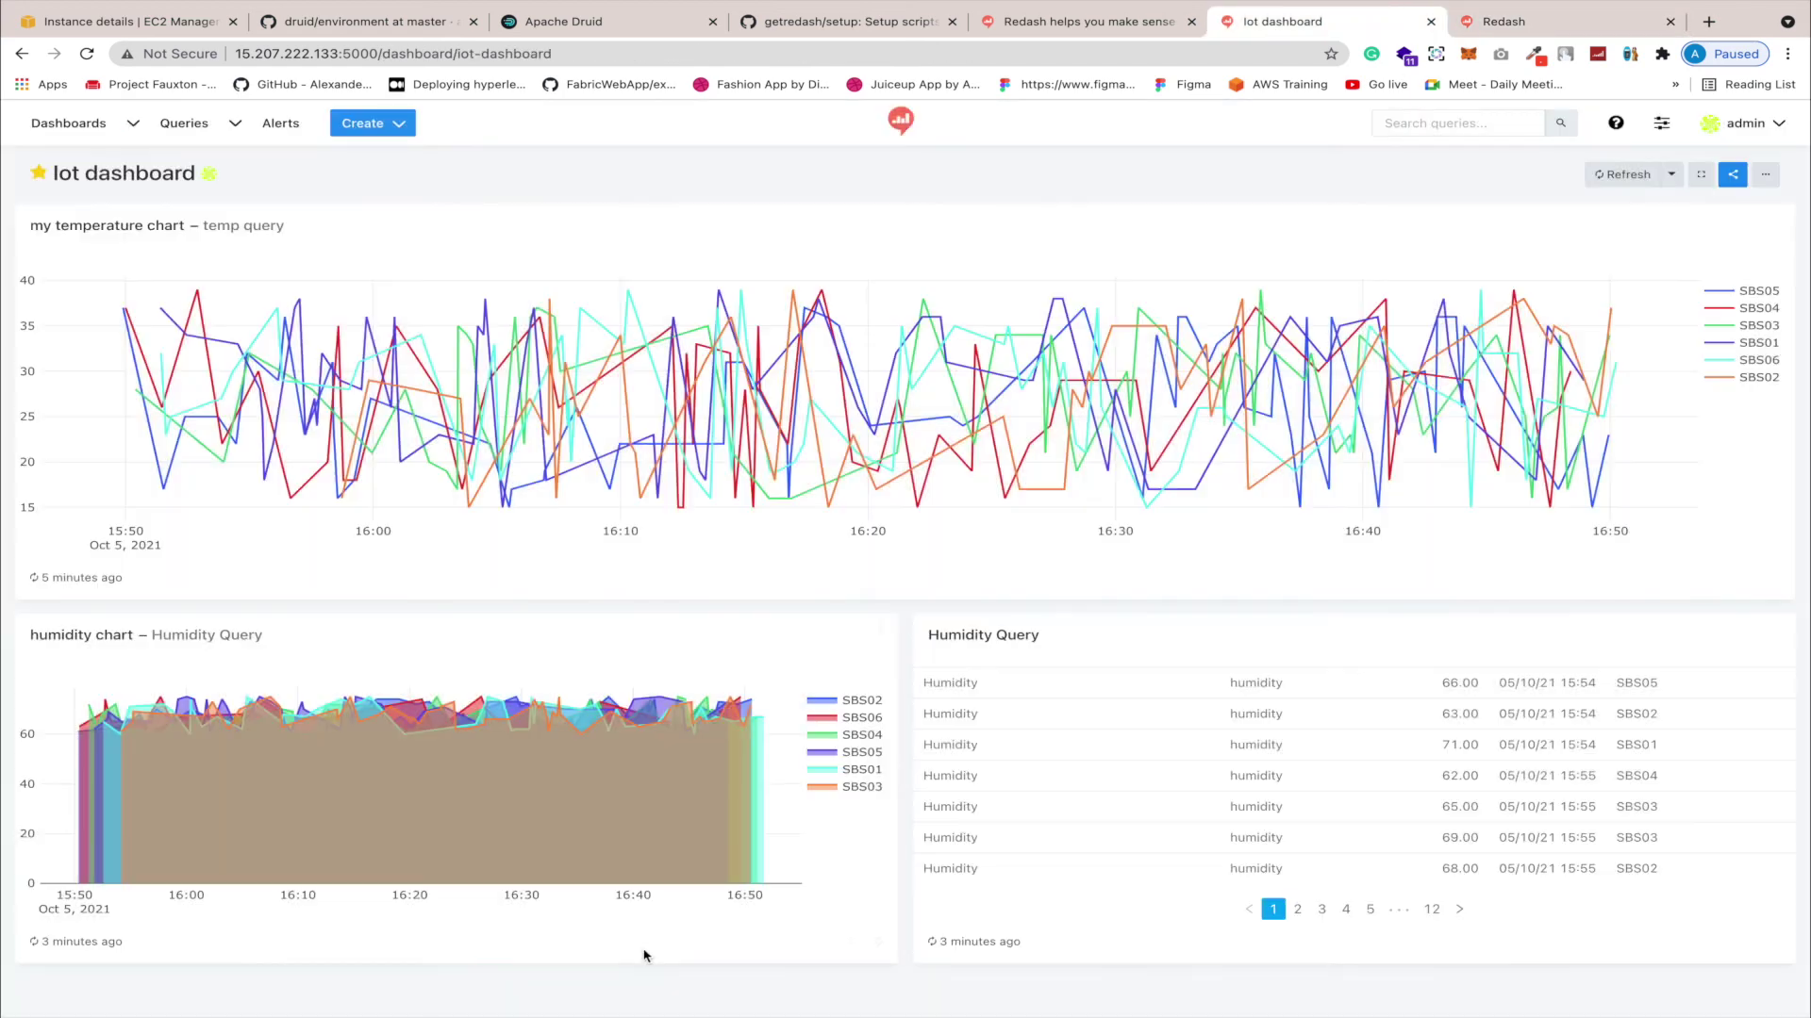
Step: Refresh the temperature chart widget's data, then open and close its options menu
{"action": "left_click", "coordinate": [37, 577]}
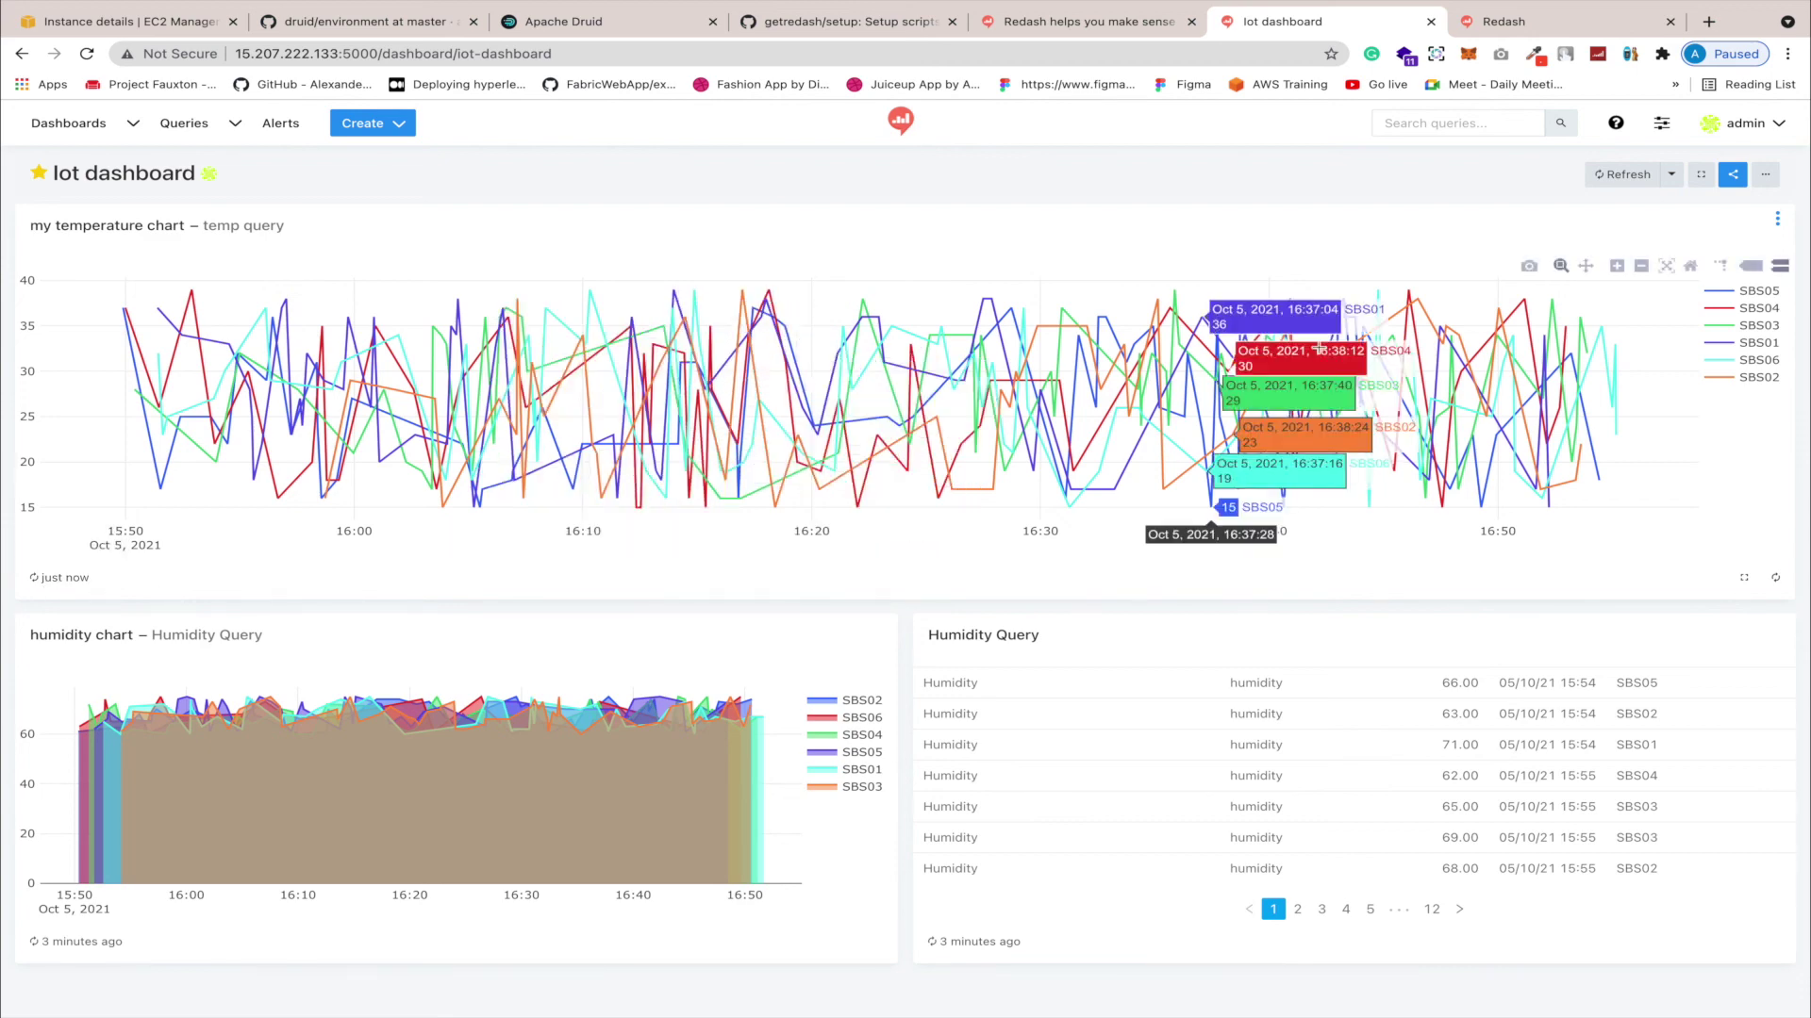
{"action": "left_click", "coordinate": [1778, 220]}
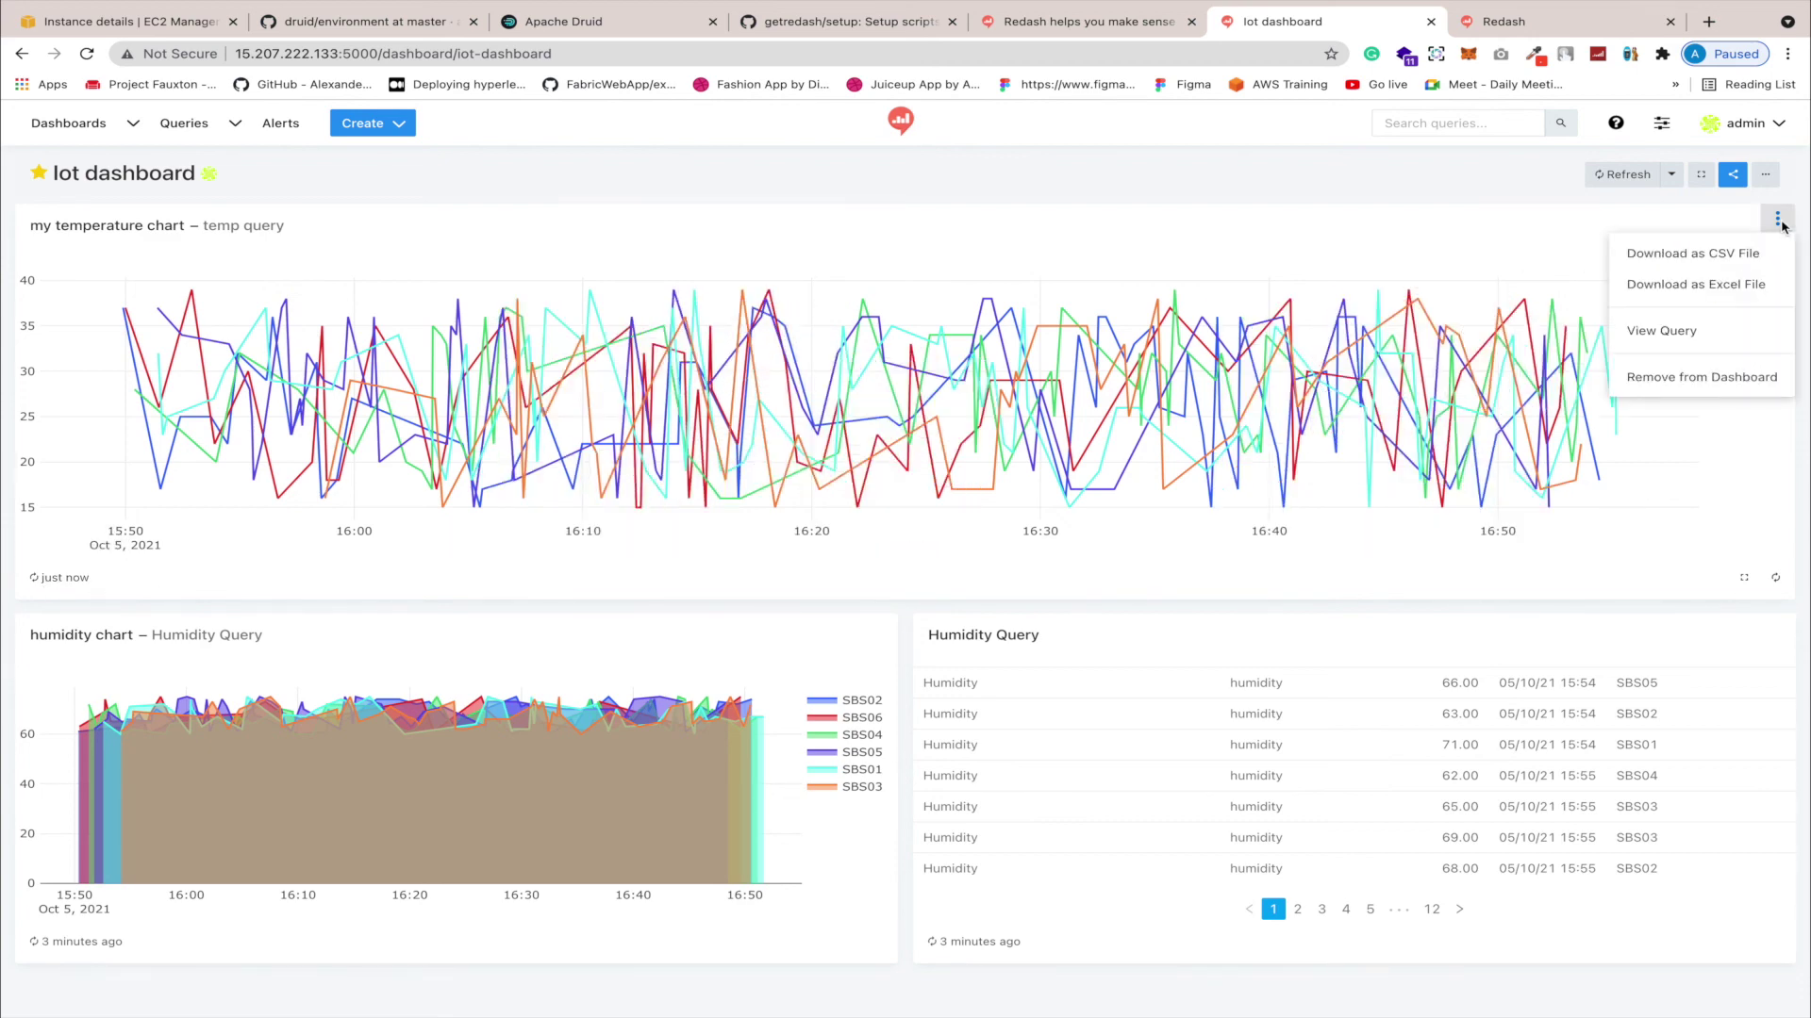
{"action": "left_click", "coordinate": [1551, 276]}
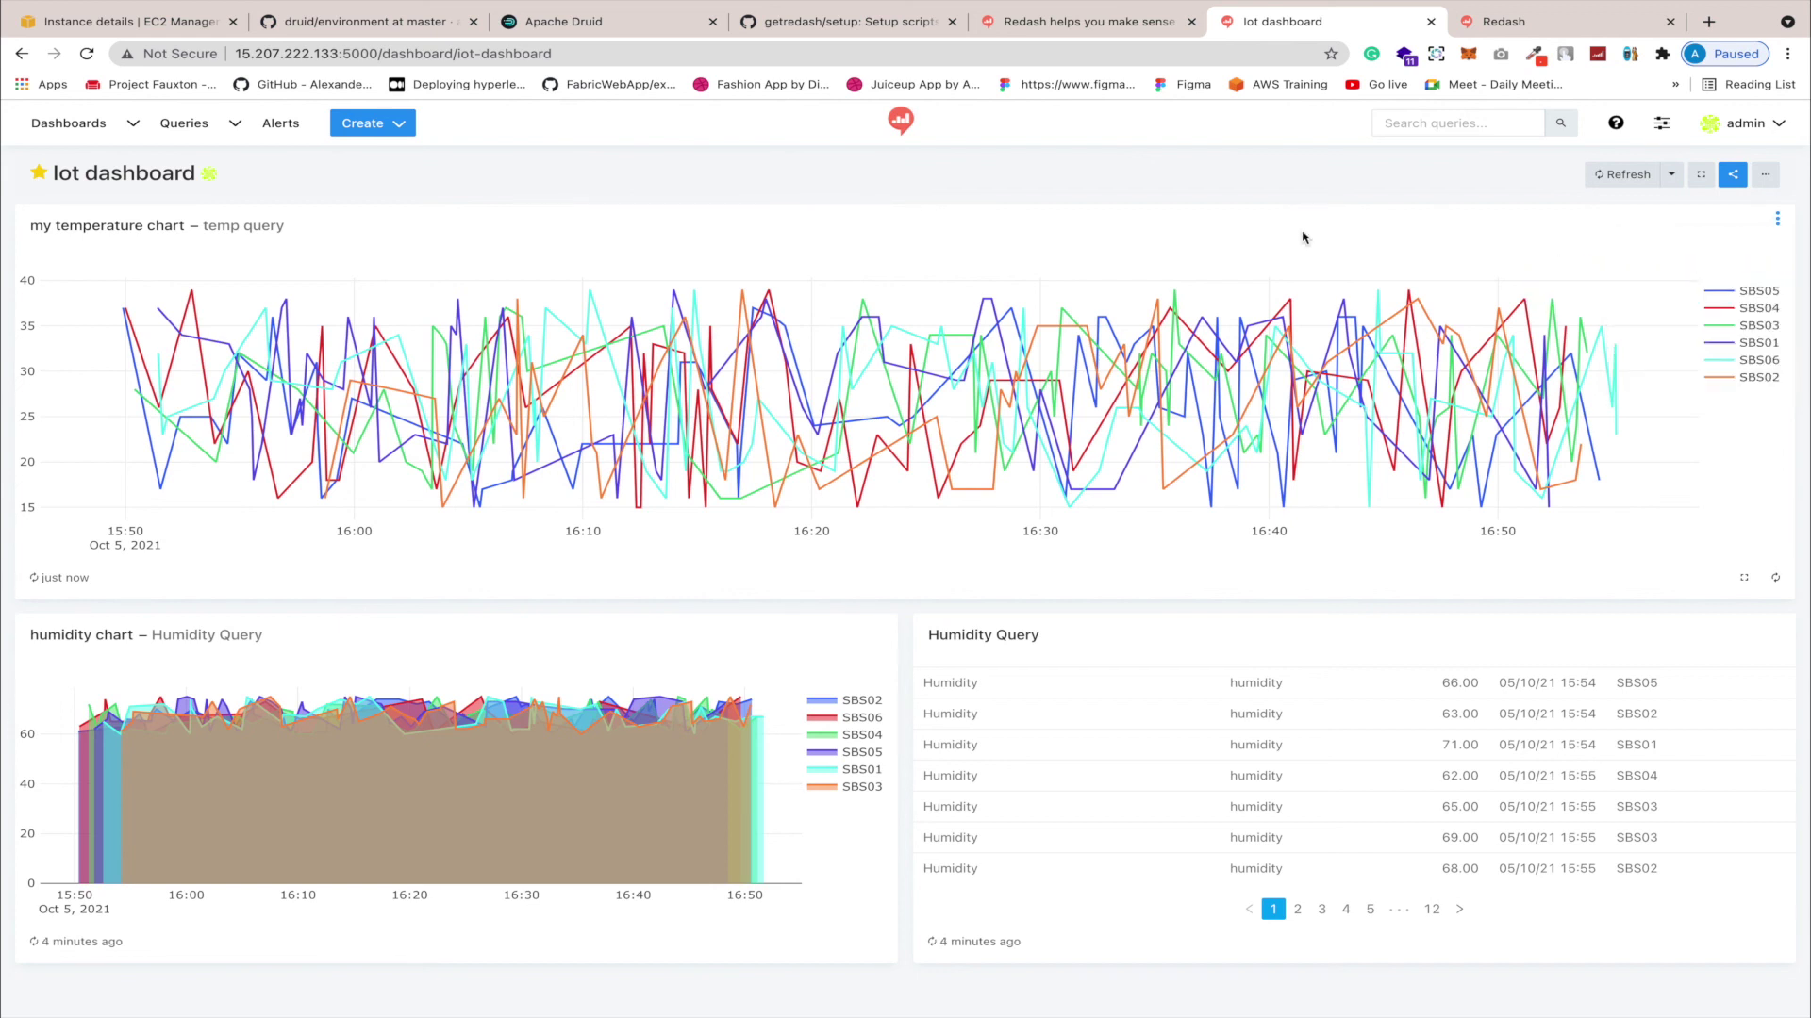